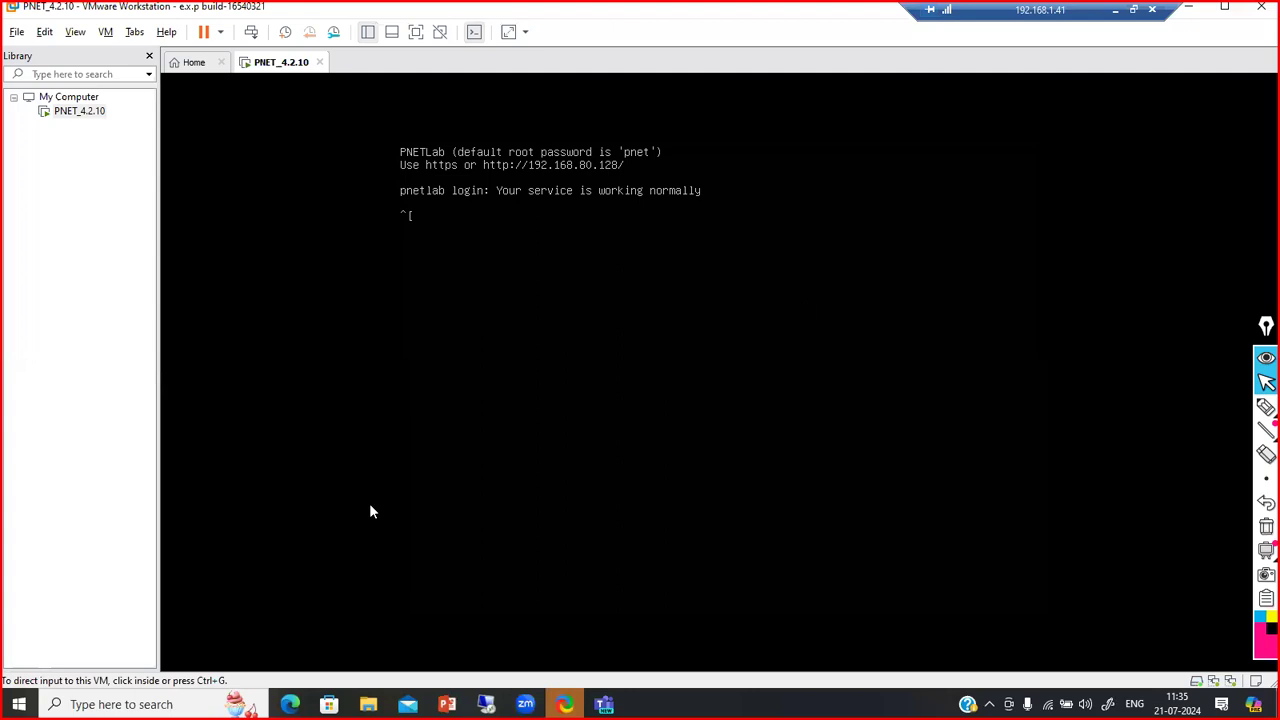
# Bring the PNET_4.2.10 VM window and the firewall login page back to the front
pyautogui.moveTo(486, 703)
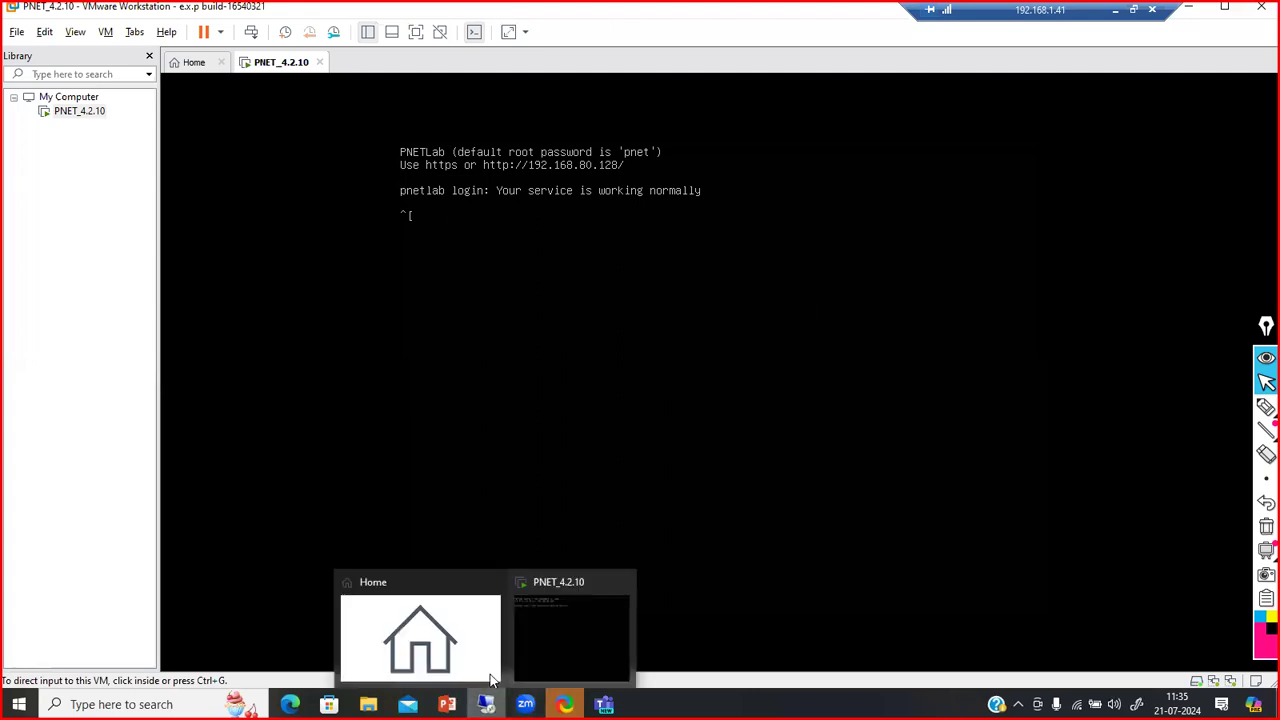
pyautogui.click(553, 658)
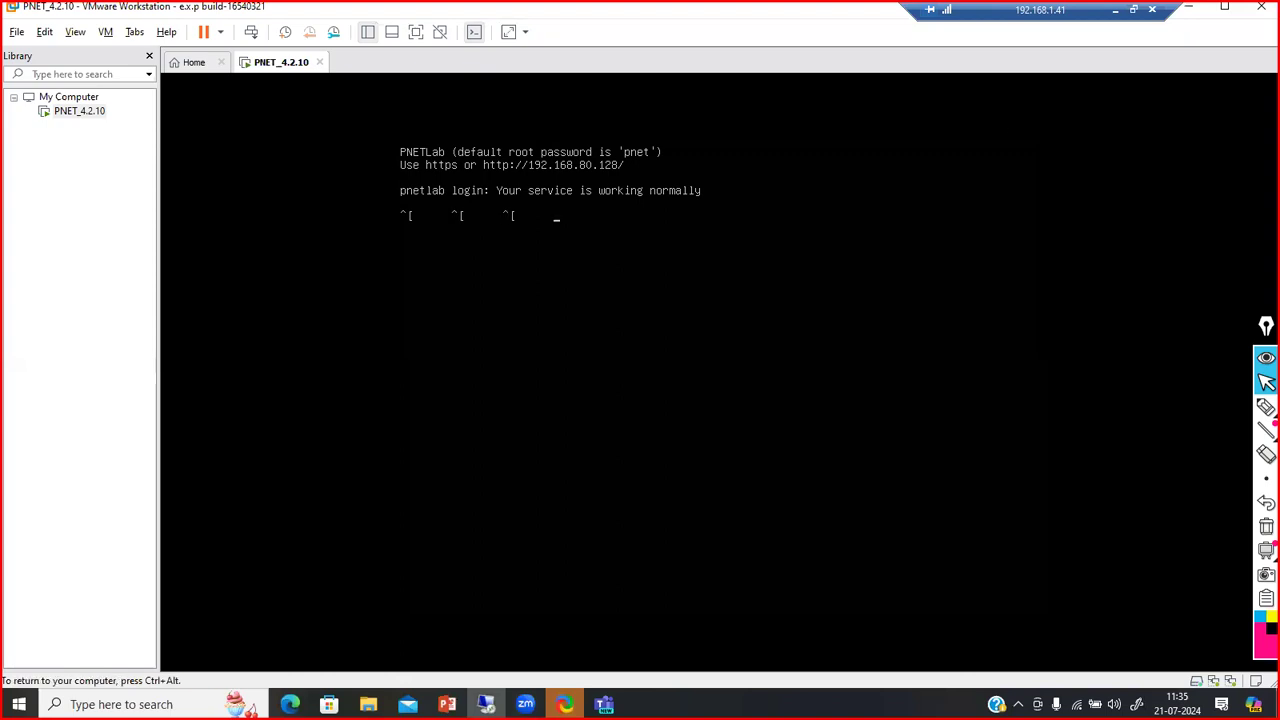
pyautogui.click(486, 704)
pyautogui.click(486, 704)
pyautogui.click(1188, 10)
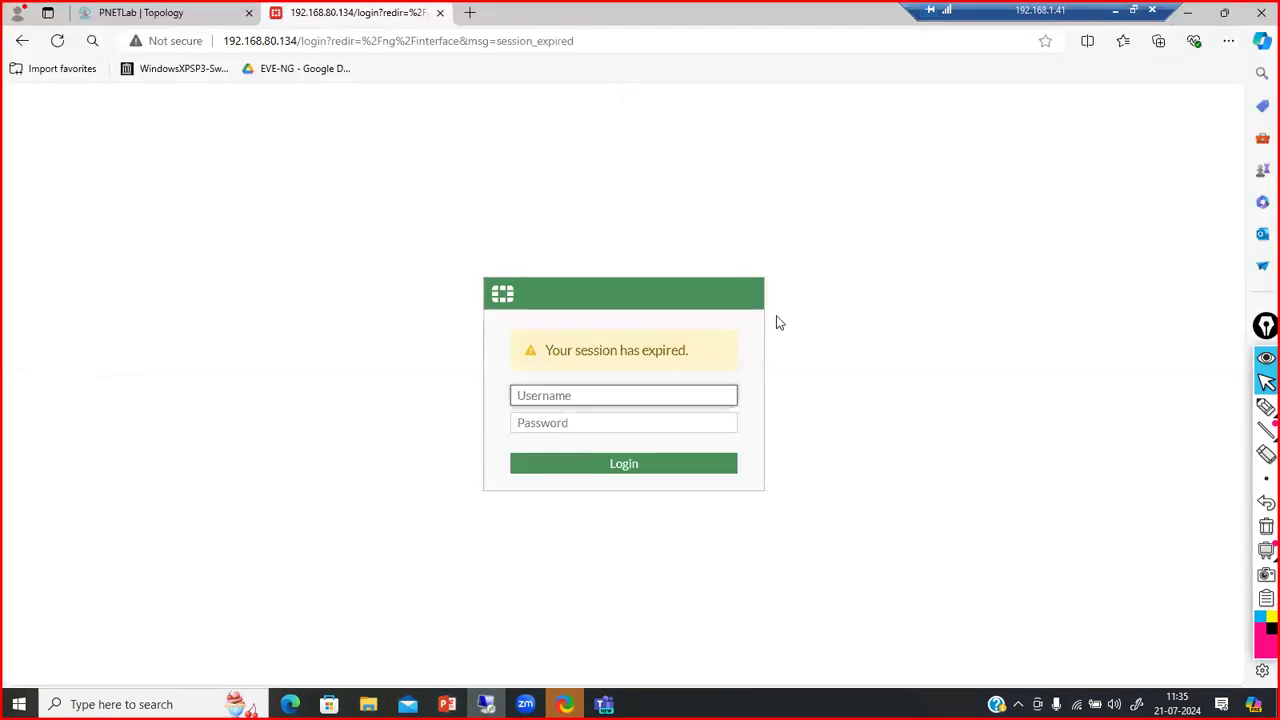
pyautogui.click(269, 522)
pyautogui.hotkey('ctrl', 'a')
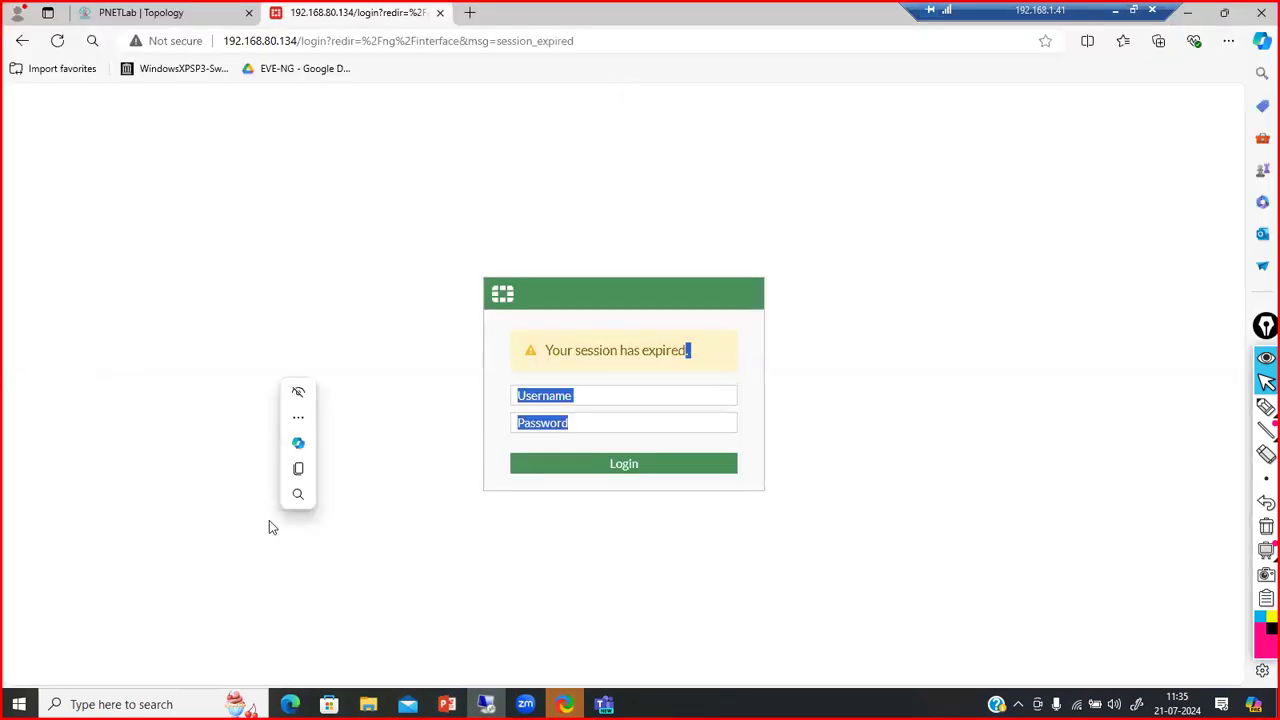
# On the Windows 7 VM, show Local Area Connection details: 192.168.5.10 leased from 192.168.5.1
pyautogui.hotkey('alt', 'Tab')
pyautogui.hotkey('alt', 'Tab')
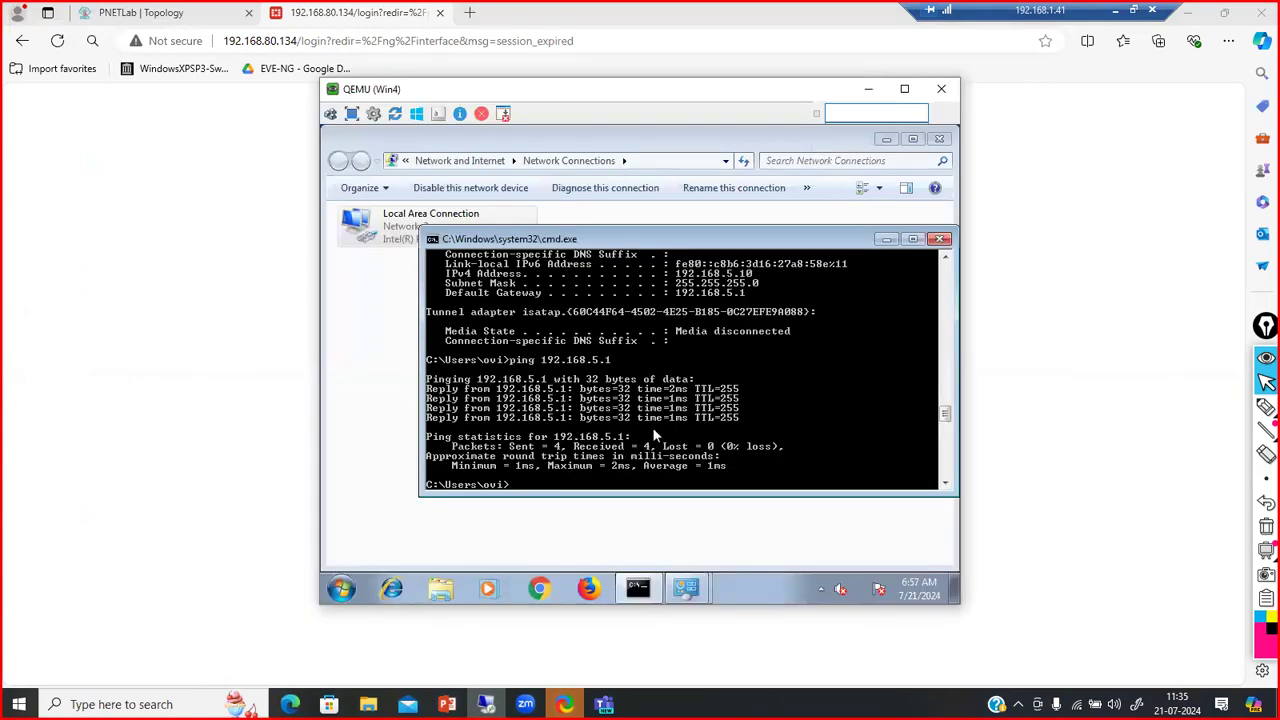
pyautogui.press('Up')
pyautogui.write('ip')
pyautogui.press('BackSpace')
pyautogui.press('BackSpace')
pyautogui.press('BackSpace')
pyautogui.press('BackSpace')
pyautogui.press('BackSpace')
pyautogui.press('BackSpace')
pyautogui.press('BackSpace')
pyautogui.press('BackSpace')
pyautogui.press('BackSpace')
pyautogui.press('BackSpace')
pyautogui.press('BackSpace')
pyautogui.press('BackSpace')
pyautogui.press('BackSpace')
pyautogui.press('BackSpace')
pyautogui.press('BackSpace')
pyautogui.press('BackSpace')
pyautogui.press('BackSpace')
pyautogui.press('BackSpace')
pyautogui.click(380, 309)
pyautogui.doubleClick(415, 228)
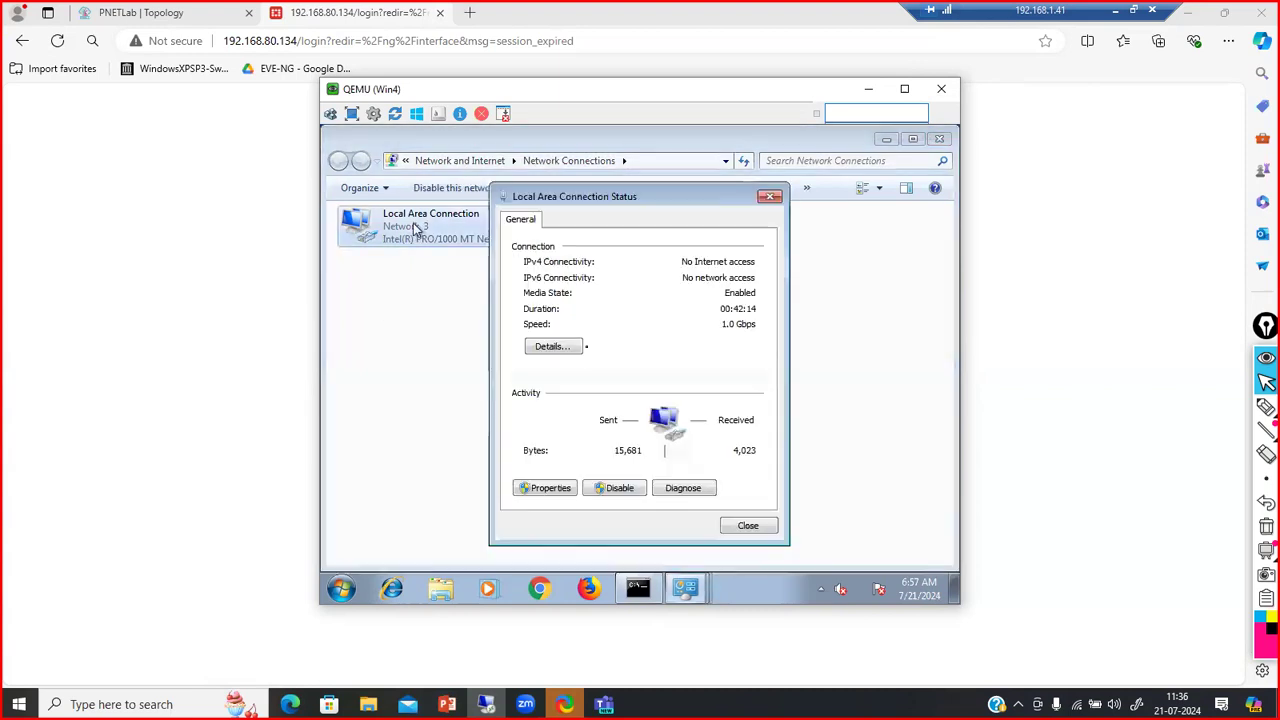
pyautogui.click(553, 346)
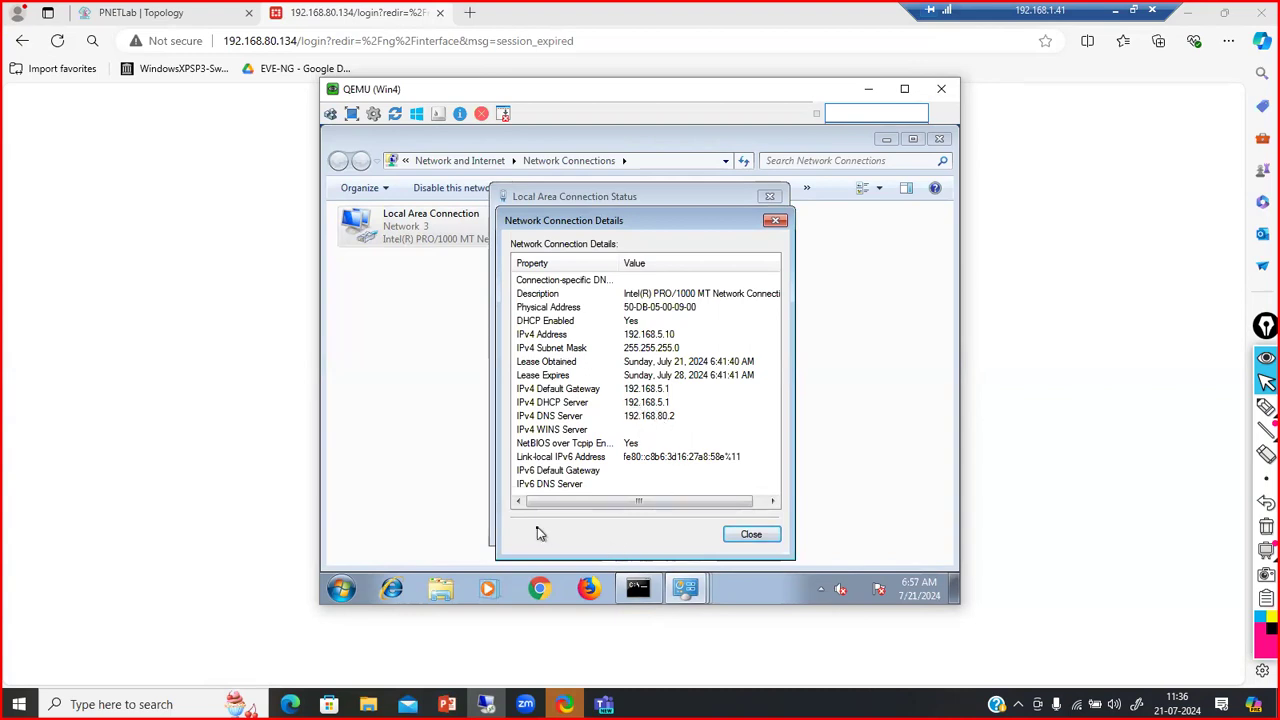
# Log back in to FortiGate with the administrator credentials and dismiss the save-password offer
pyautogui.click(531, 401)
pyautogui.write('admin')
pyautogui.press('Tab')
pyautogui.write('admin')
pyautogui.press('Return')
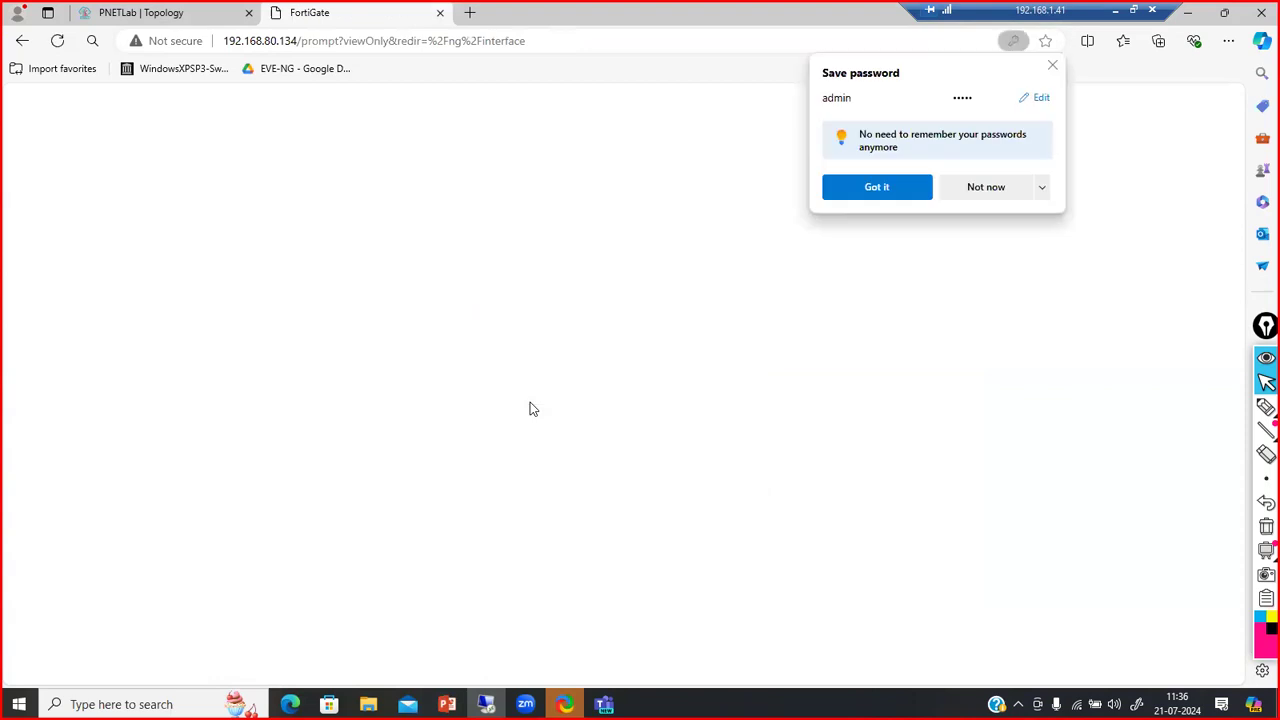
pyautogui.click(1052, 65)
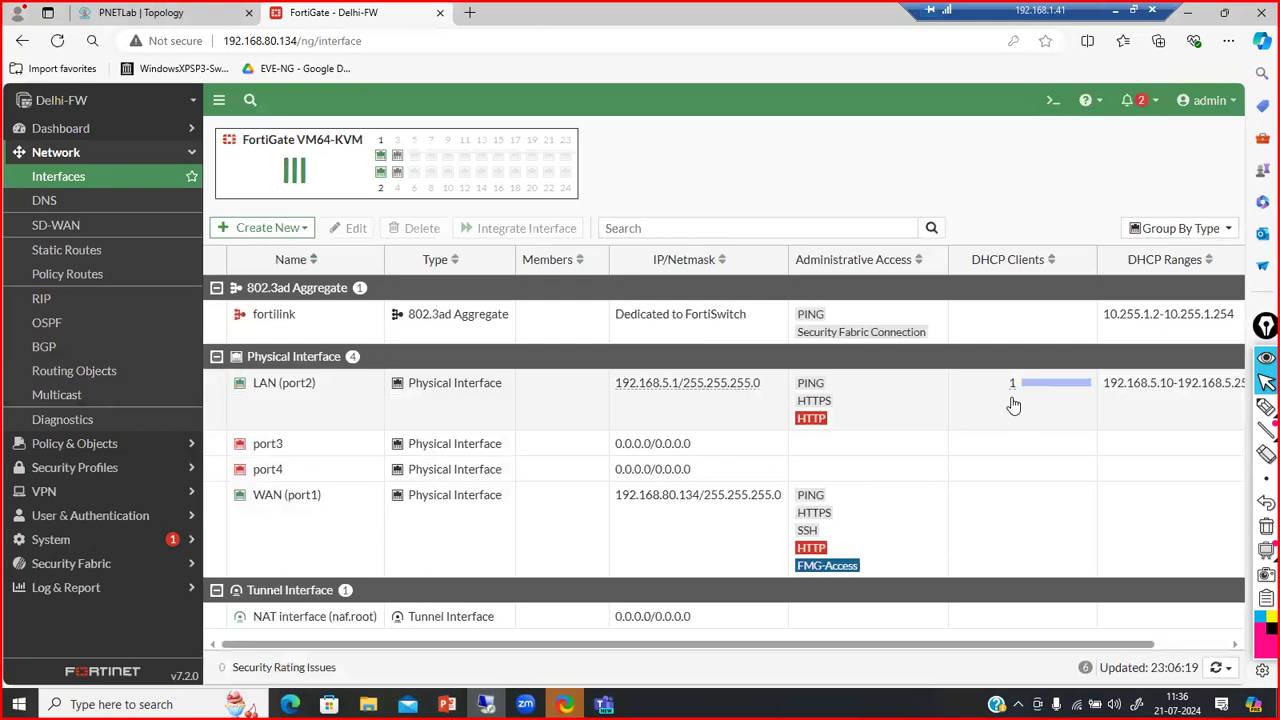
# Open the LAN (port2) interface for editing from the Interfaces list
pyautogui.moveTo(1013, 396)
pyautogui.click(1016, 394)
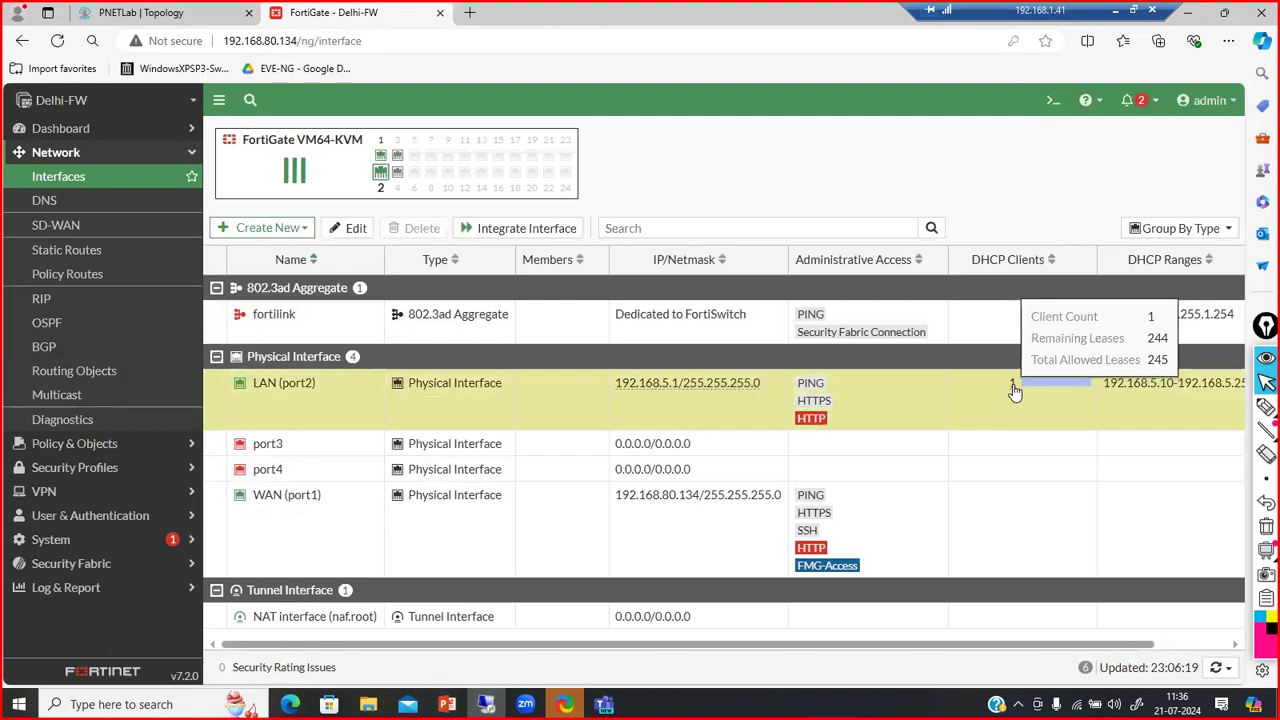
pyautogui.doubleClick(1014, 390)
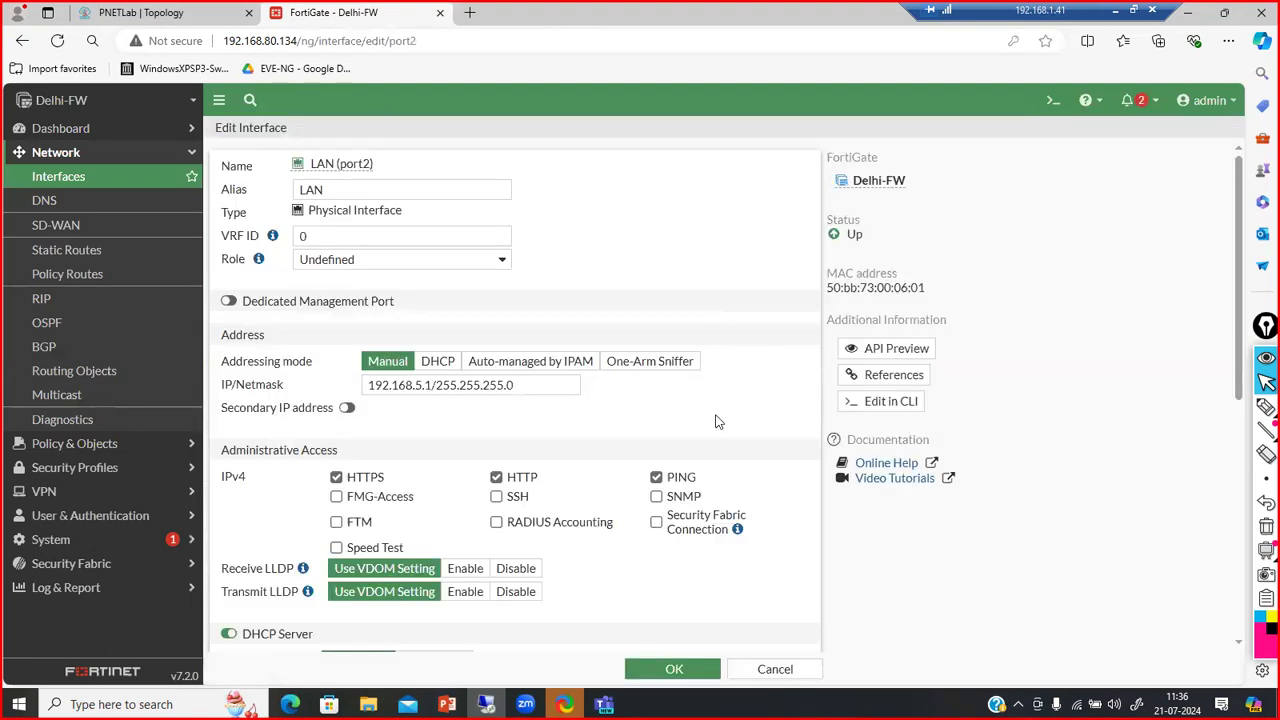
# Shrink the first DHCP address range to 192.168.5.10-192.168.5.20
pyautogui.scroll(-5, 715, 421)
pyautogui.scroll(3, 715, 421)
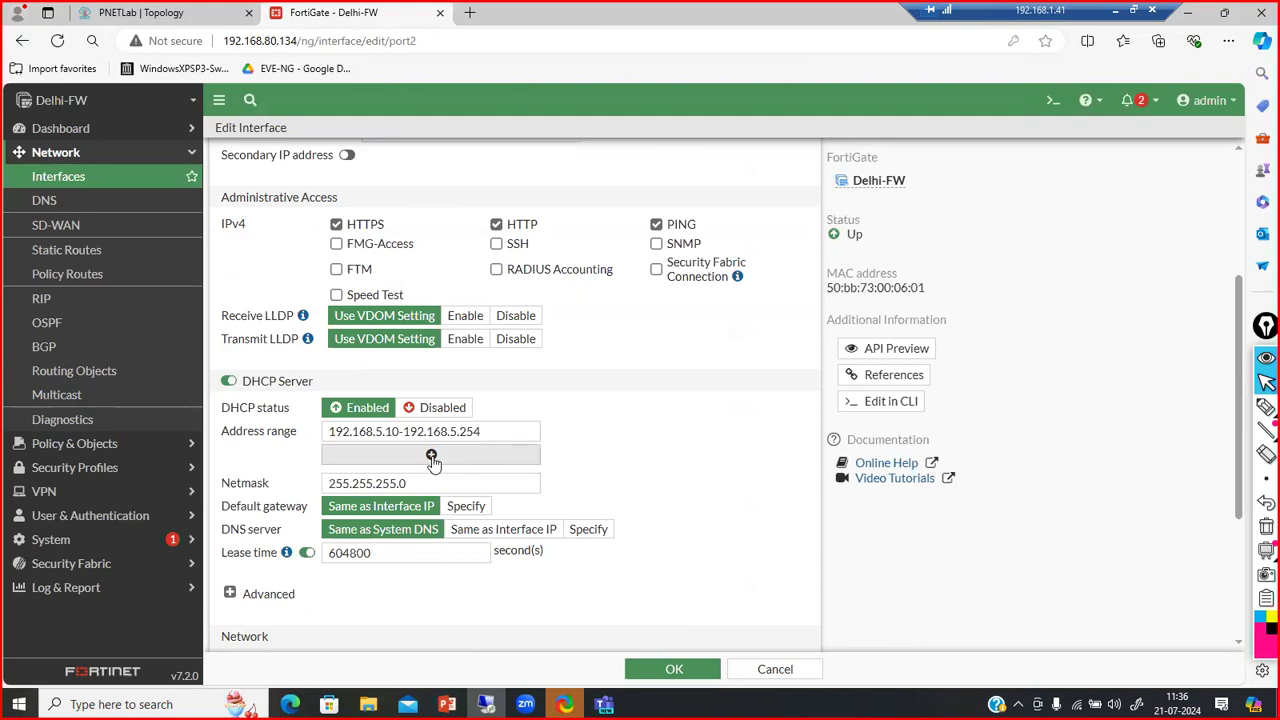
pyautogui.click(497, 431)
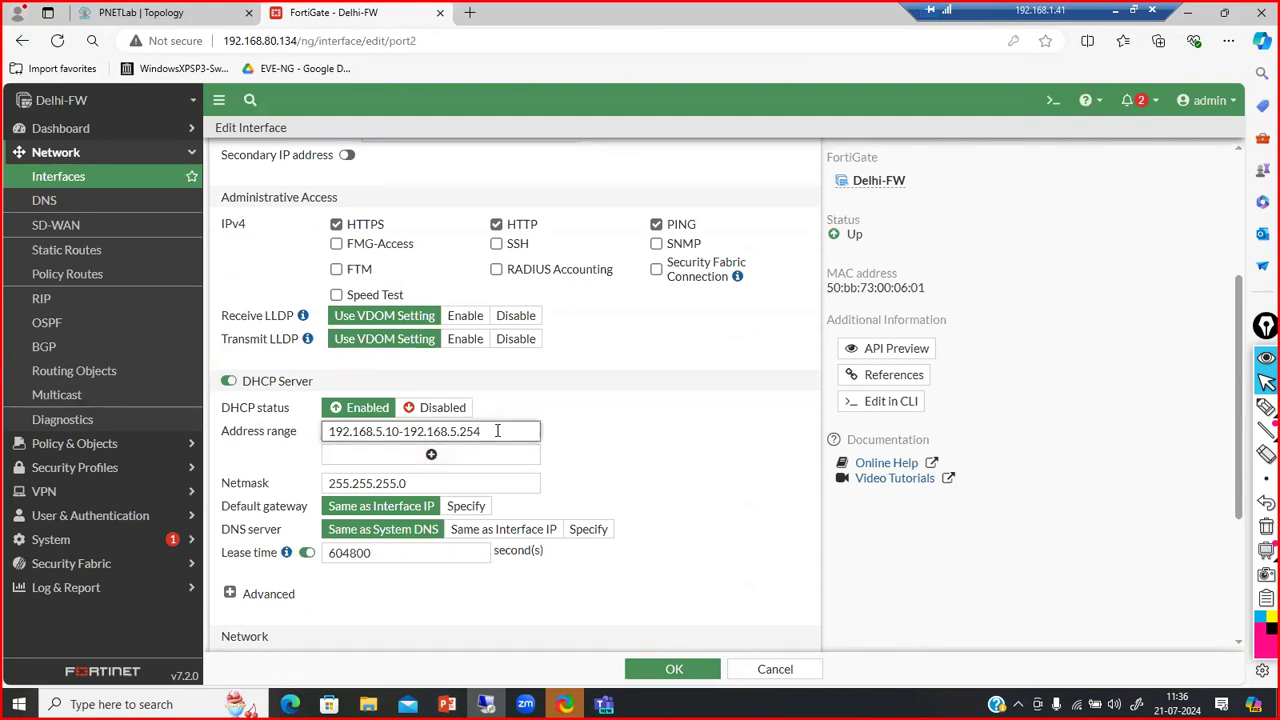
pyautogui.press('BackSpace')
pyautogui.press('BackSpace')
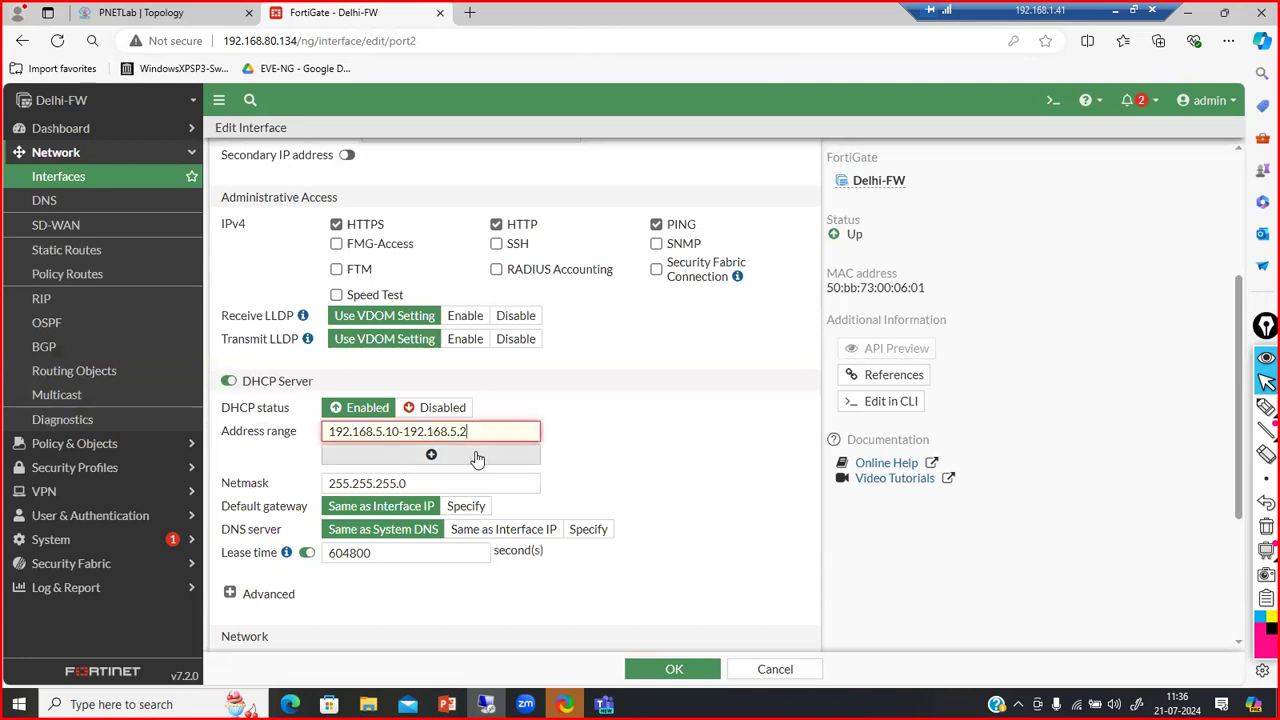
pyautogui.write('0')
# Add a second range 192.168.5.50-192.168.5.90, removing the extra 192.168.5.21-192.168.5.254 row
pyautogui.click(431, 456)
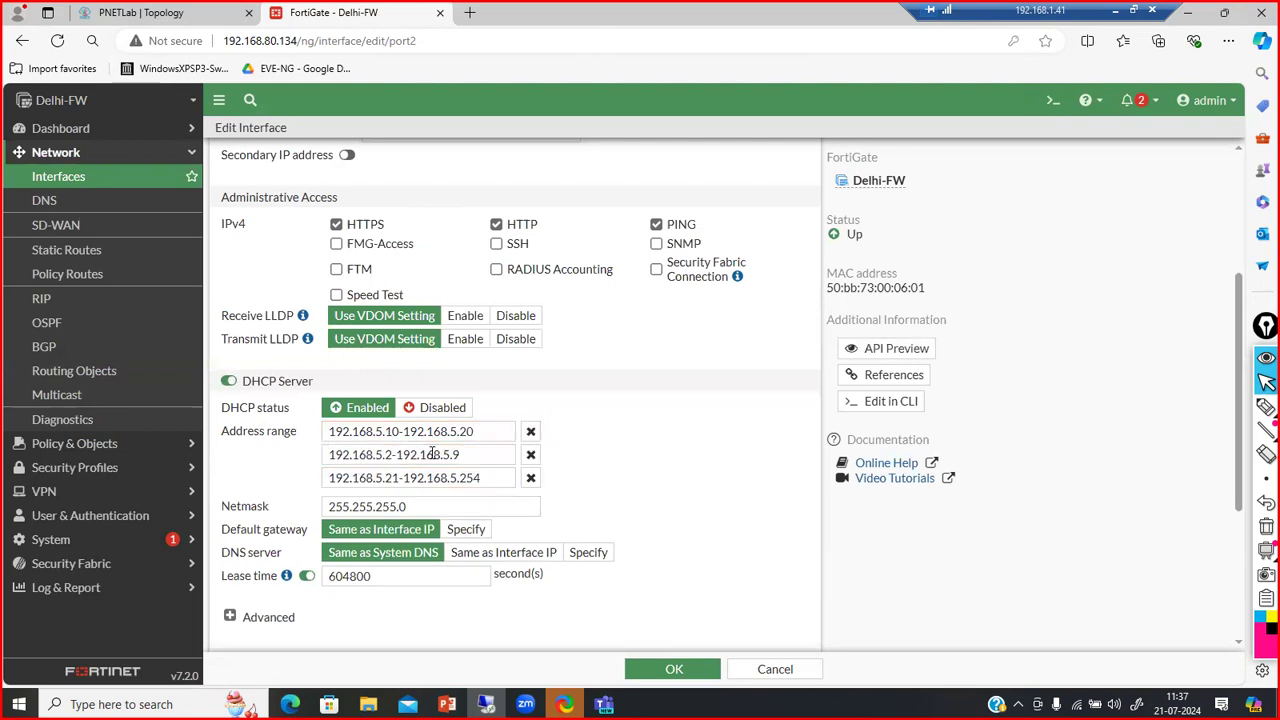
pyautogui.click(530, 478)
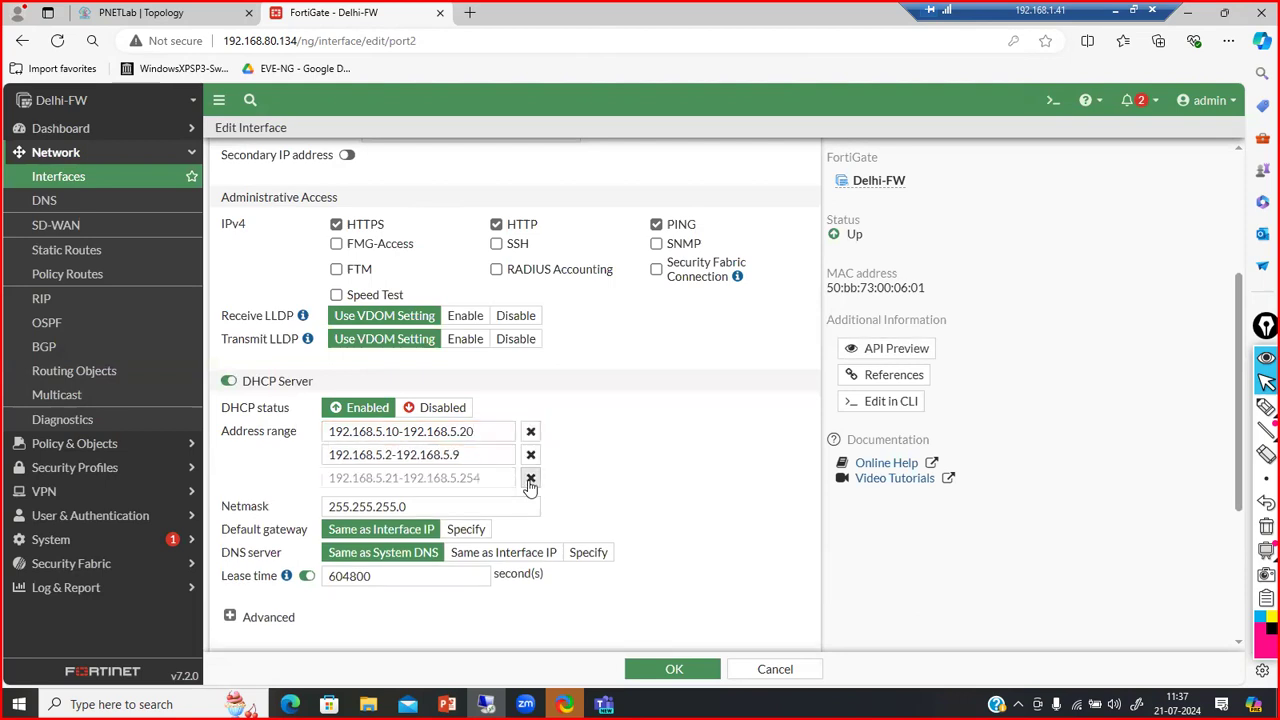
pyautogui.click(390, 456)
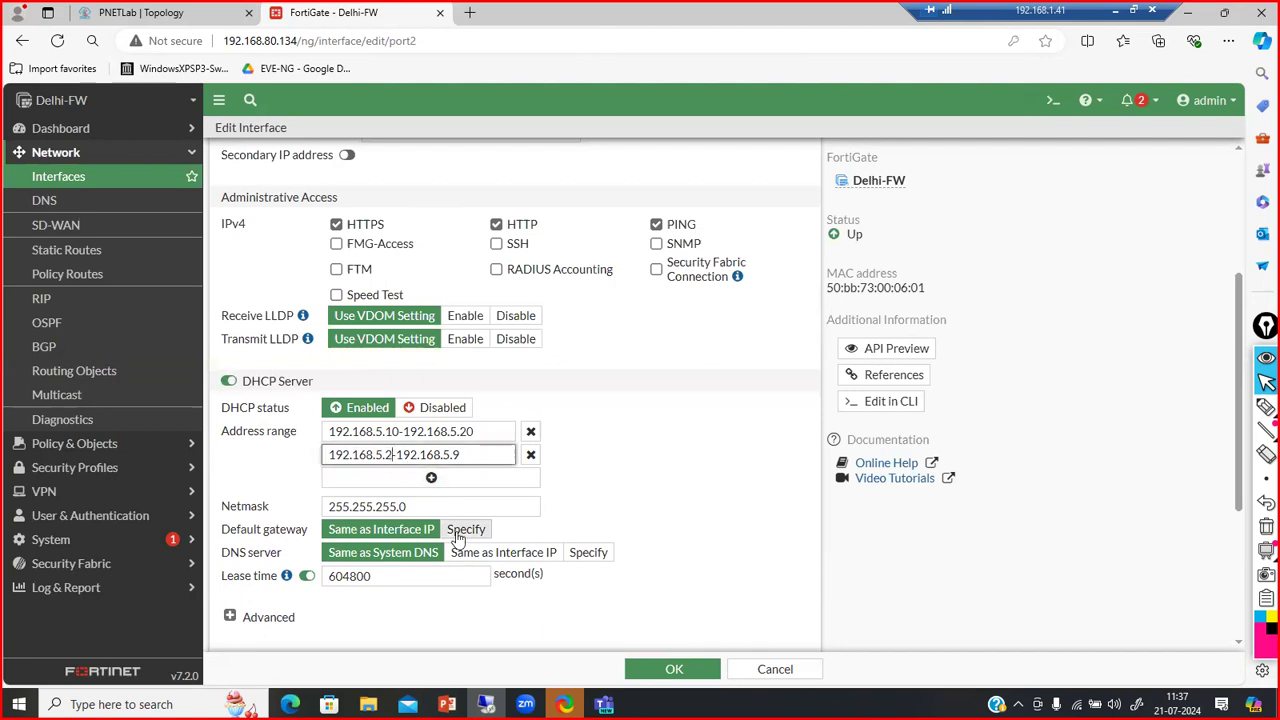
pyautogui.press('BackSpace')
pyautogui.write('50')
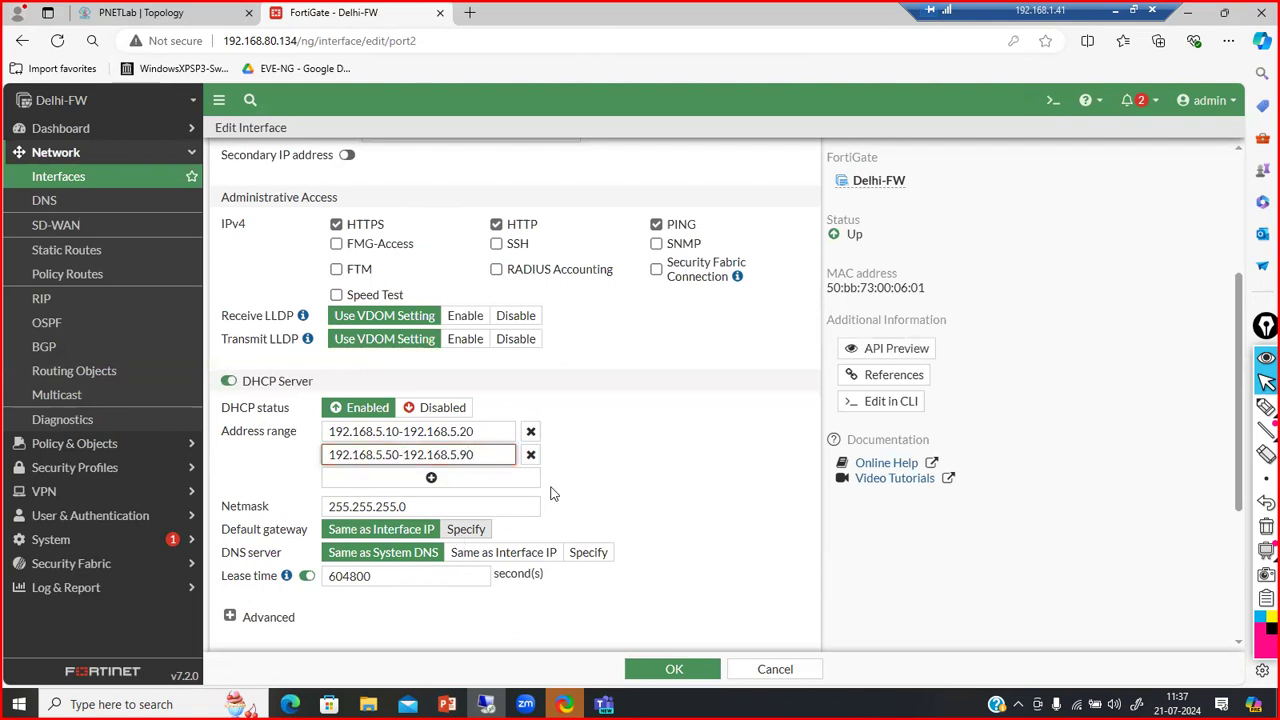
pyautogui.press('End')
pyautogui.write('0')
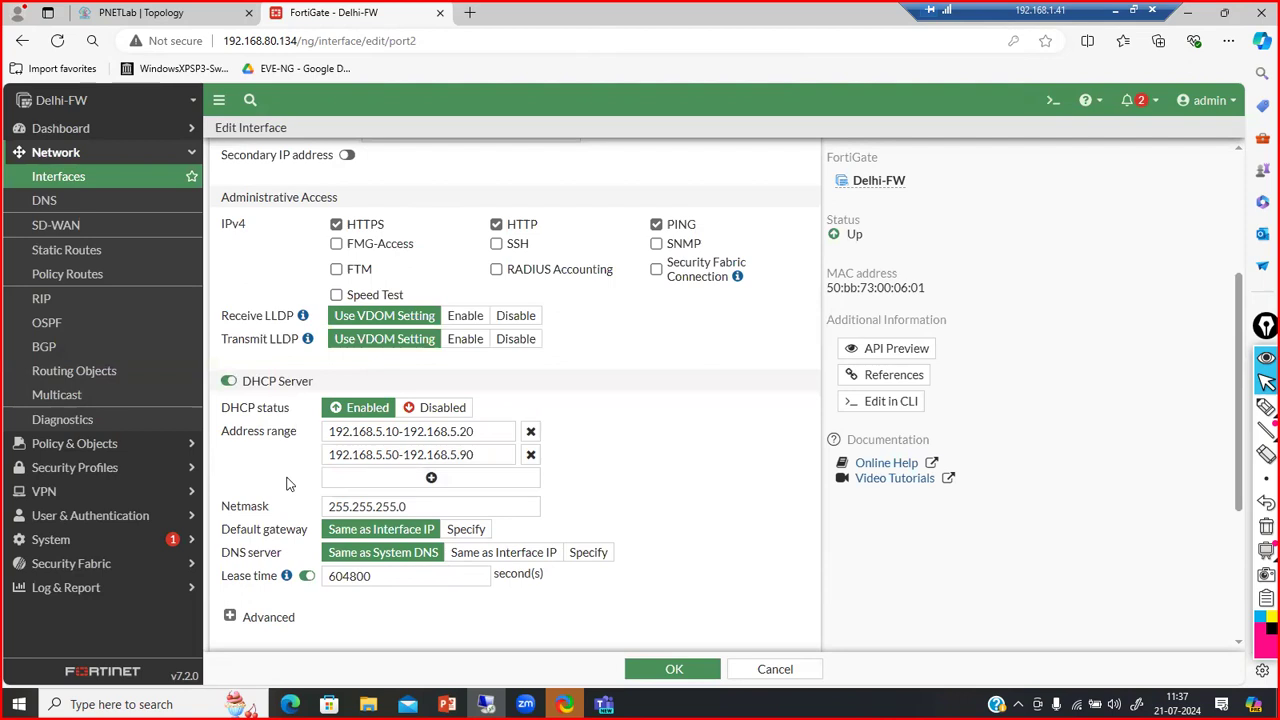
pyautogui.scroll(-2, 286, 484)
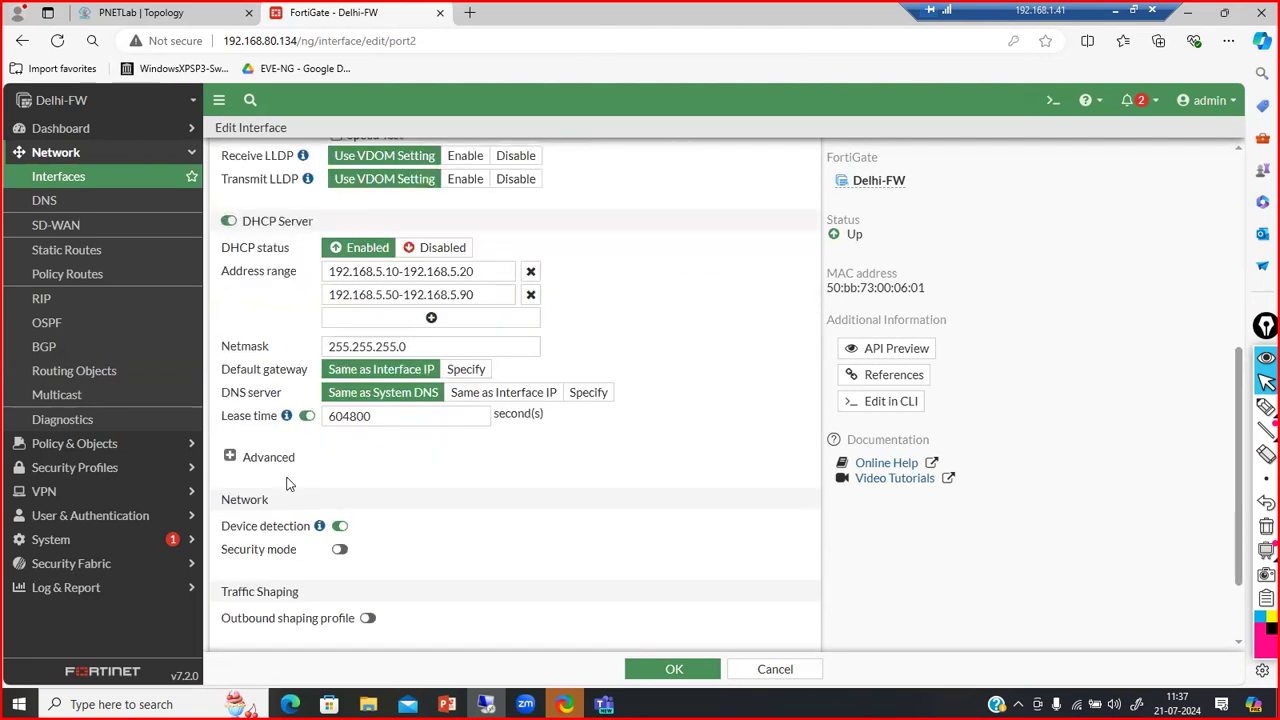
# Under Advanced DHCP options, set Mode to Relay, leaving the DHCP Server IP empty
pyautogui.scroll(2, 286, 484)
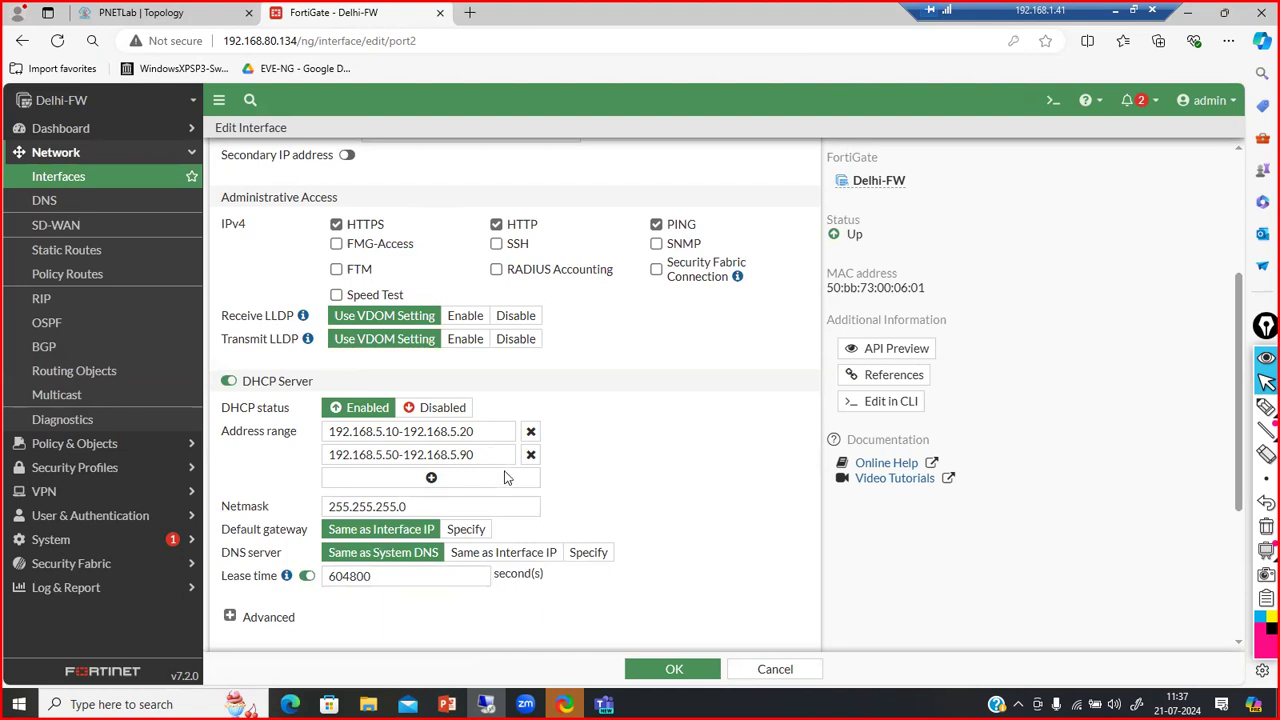
pyautogui.scroll(-2, 586, 482)
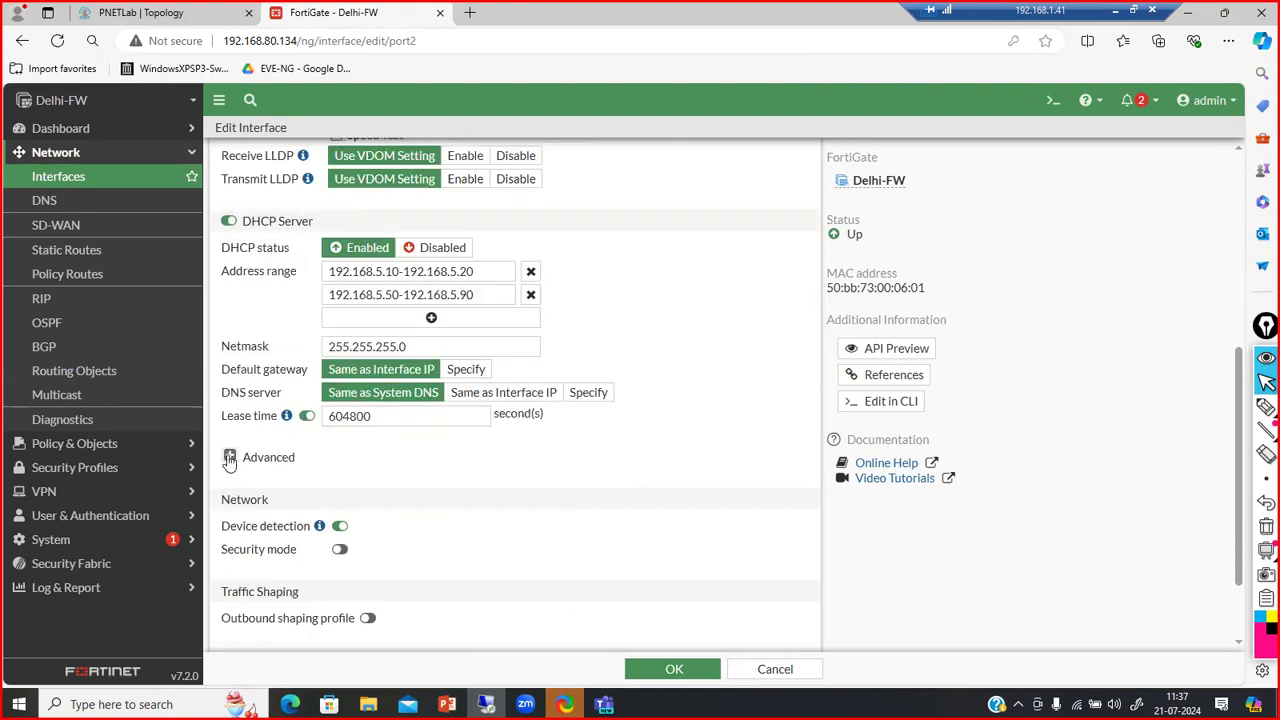
pyautogui.click(229, 458)
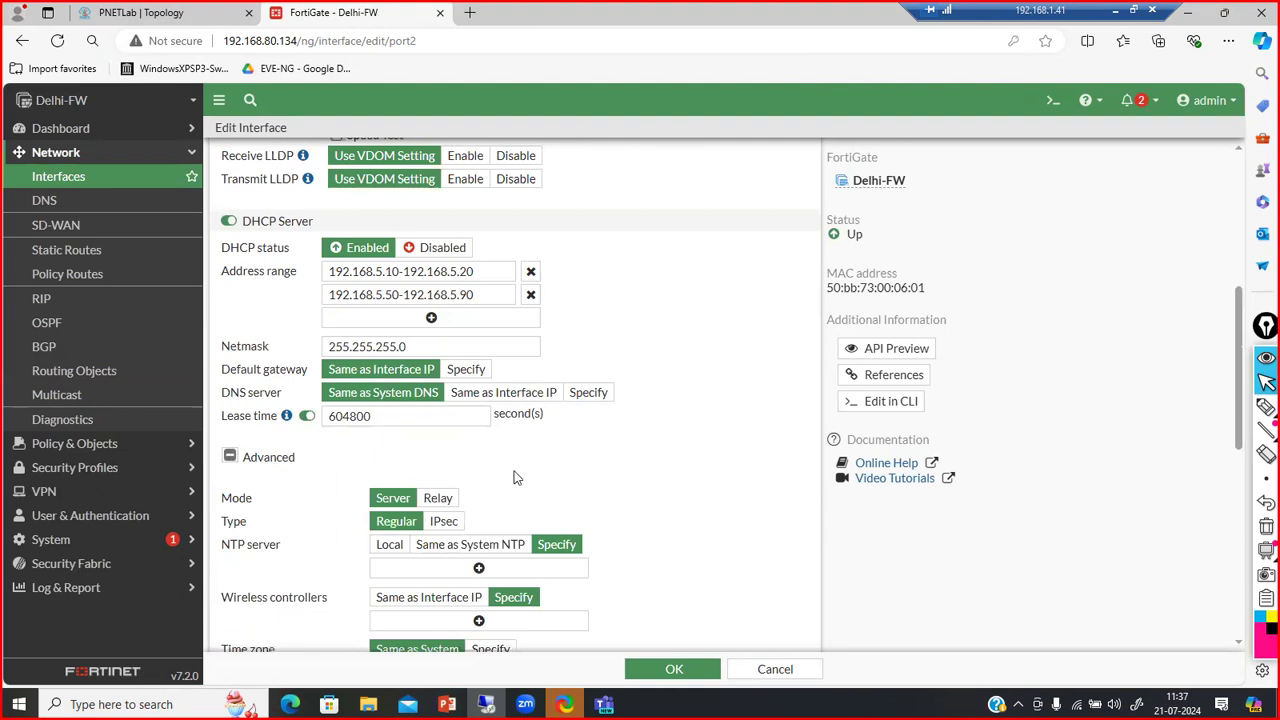
pyautogui.scroll(-2, 513, 478)
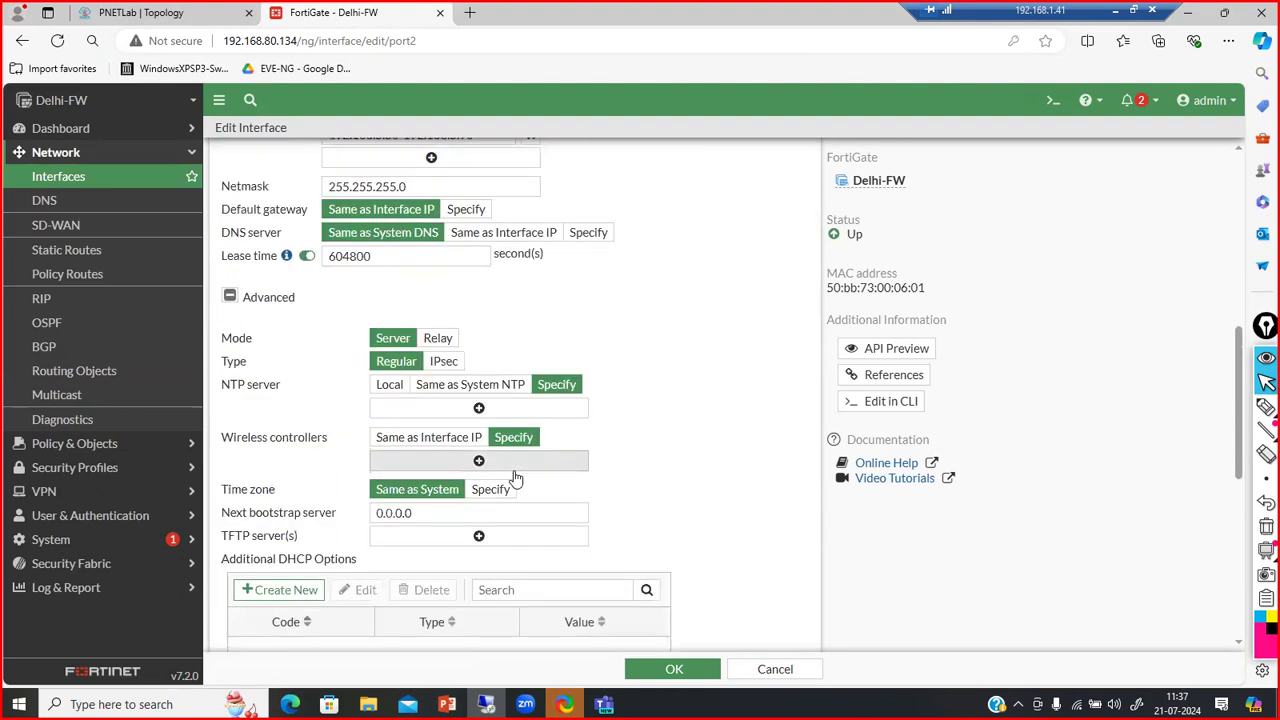
pyautogui.click(436, 340)
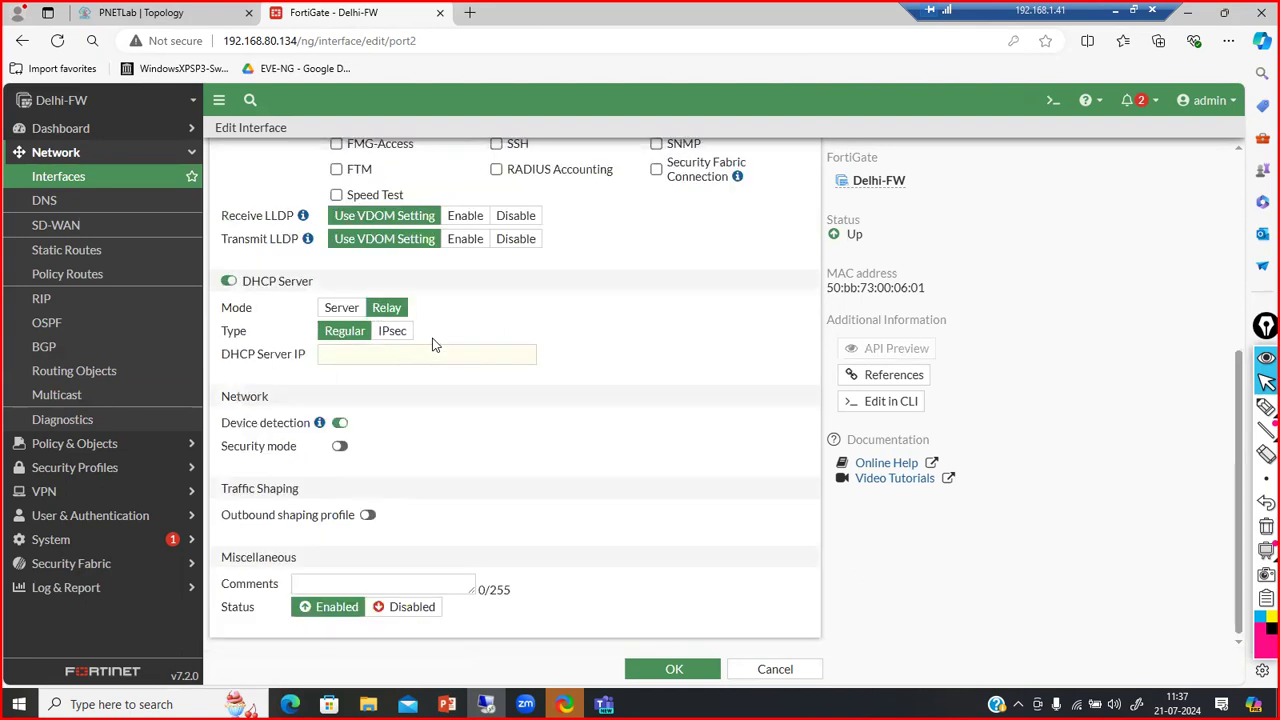
pyautogui.click(354, 354)
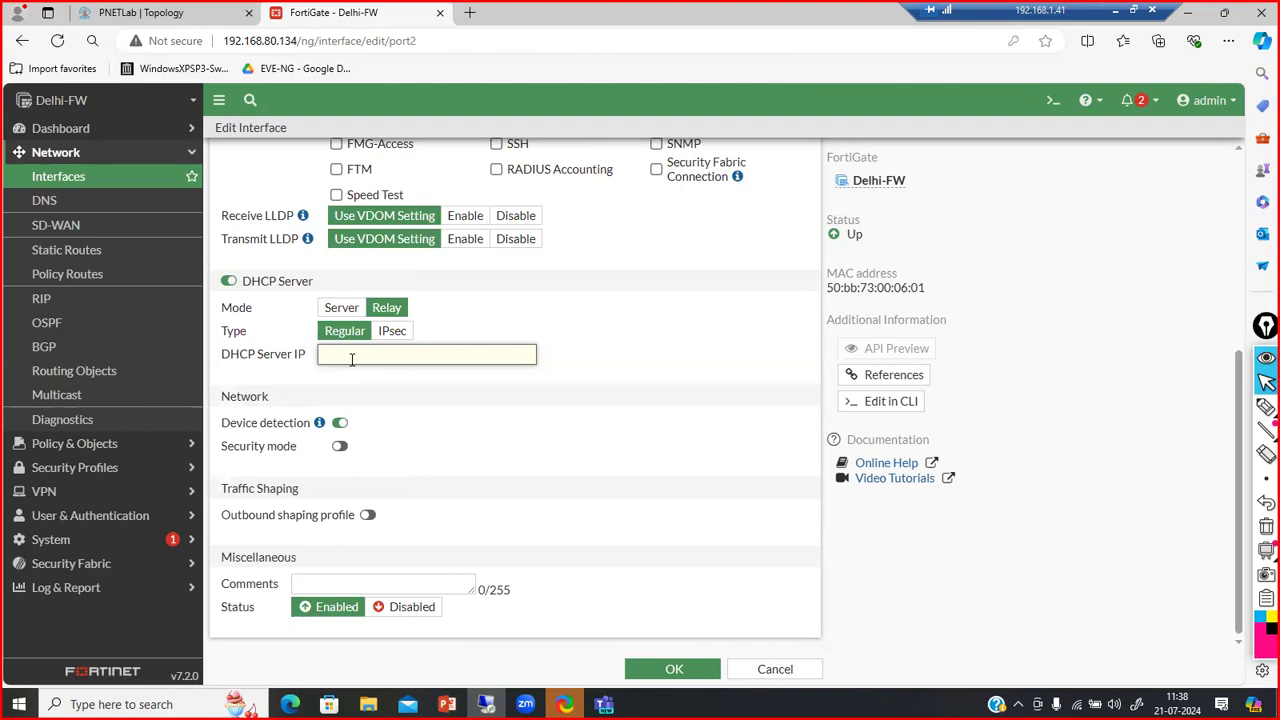
pyautogui.click(341, 308)
pyautogui.scroll(4, 420, 322)
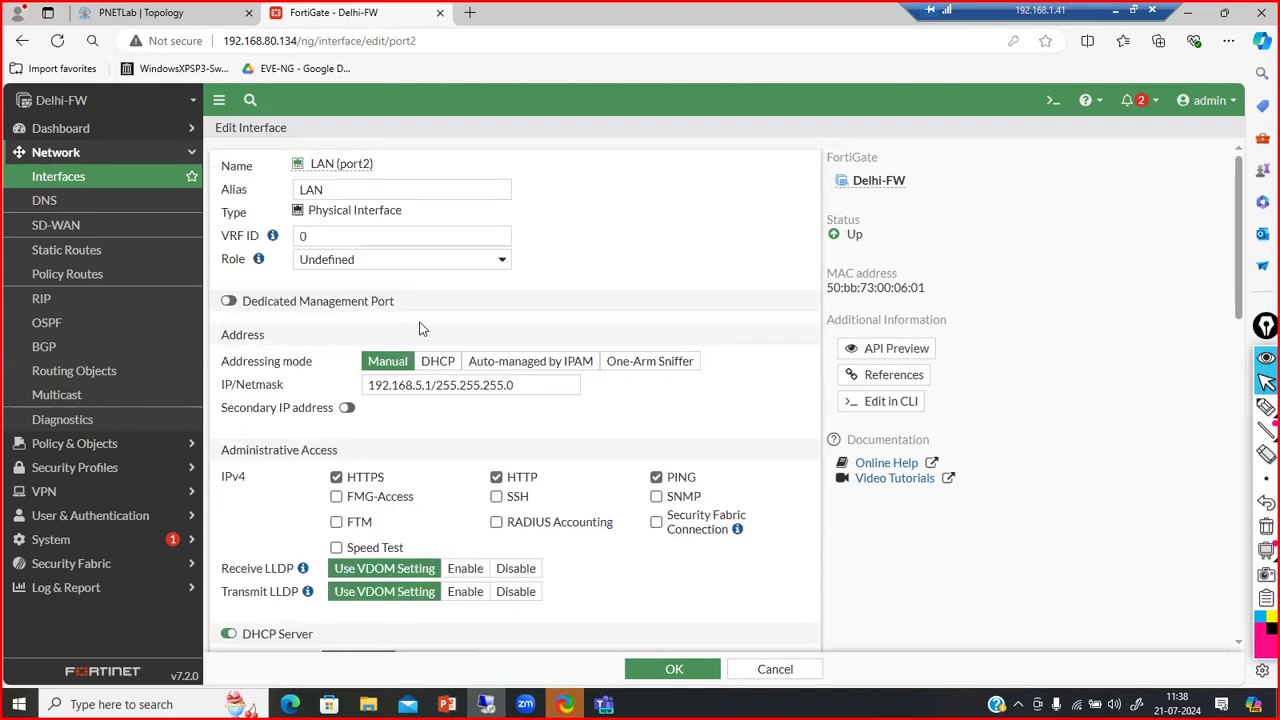
pyautogui.scroll(-8, 325, 567)
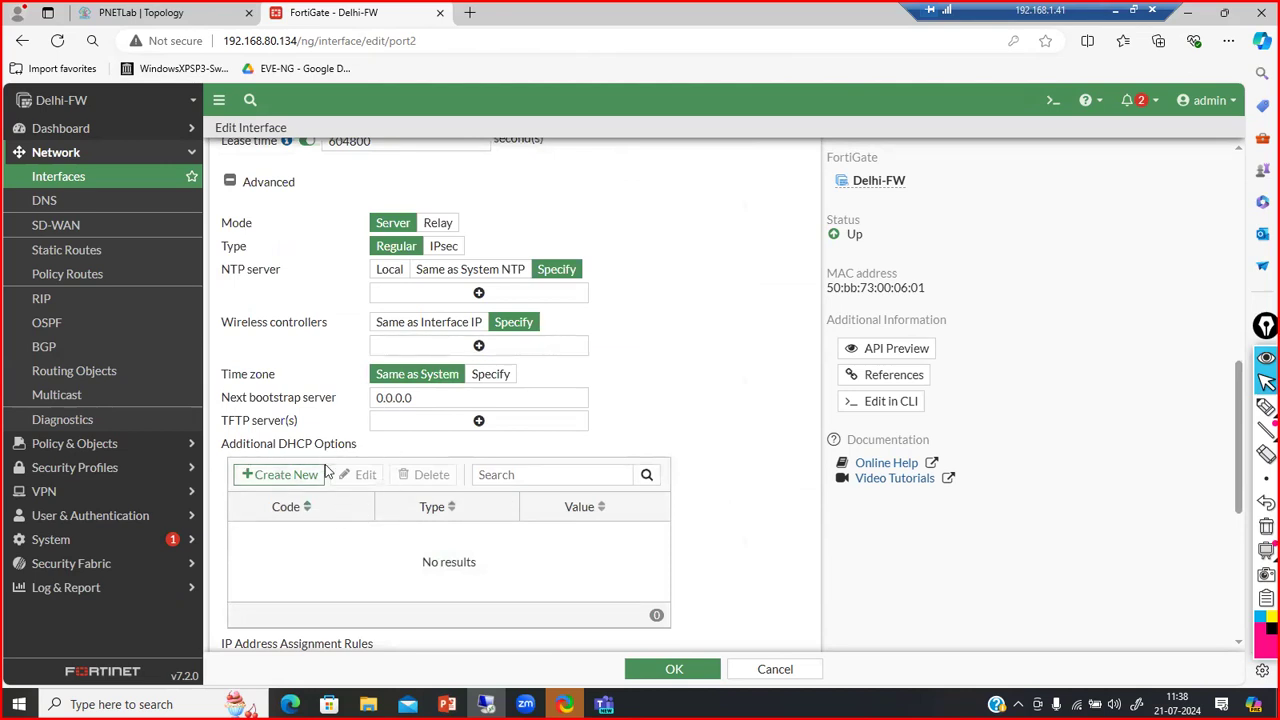
pyautogui.scroll(-3, 322, 487)
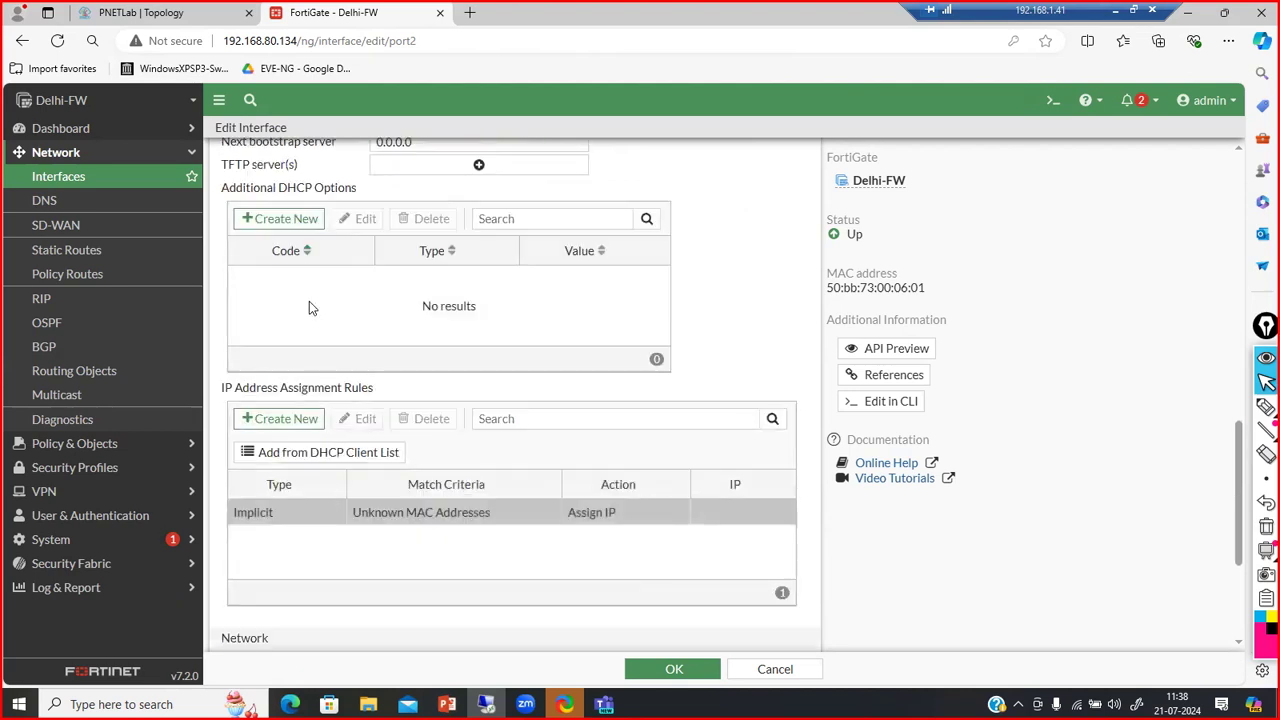
pyautogui.click(275, 218)
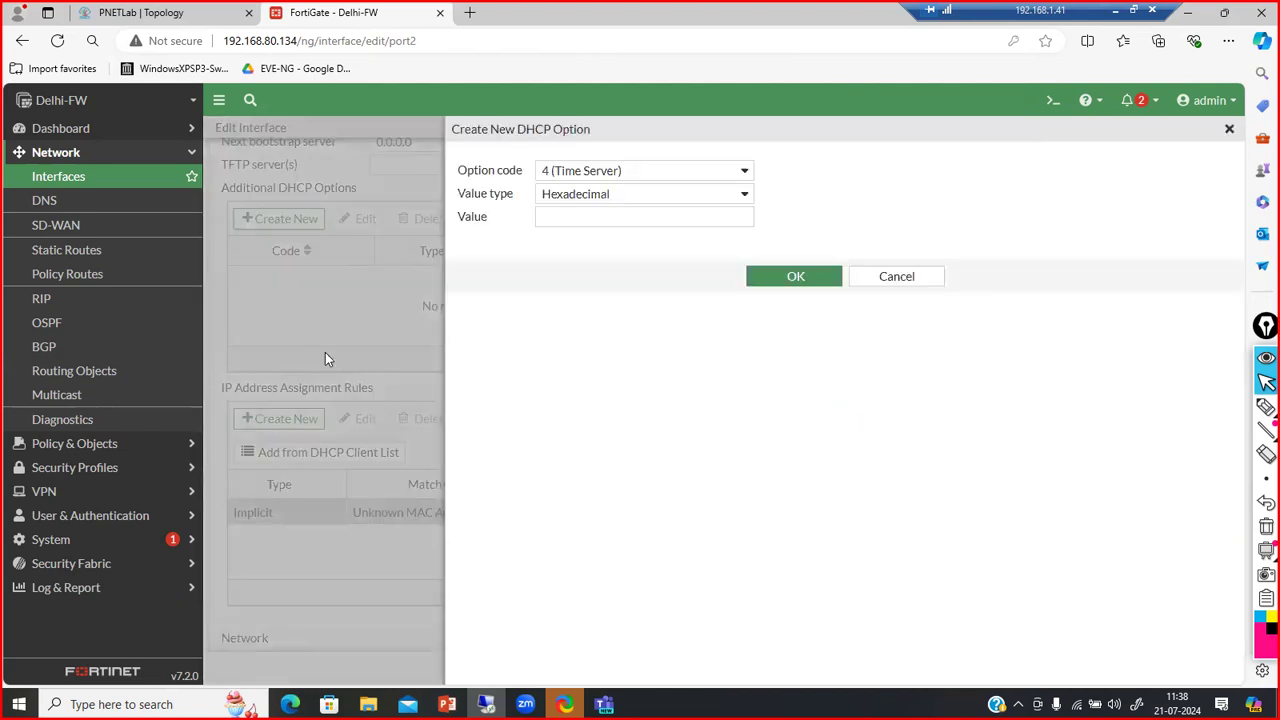
pyautogui.click(748, 195)
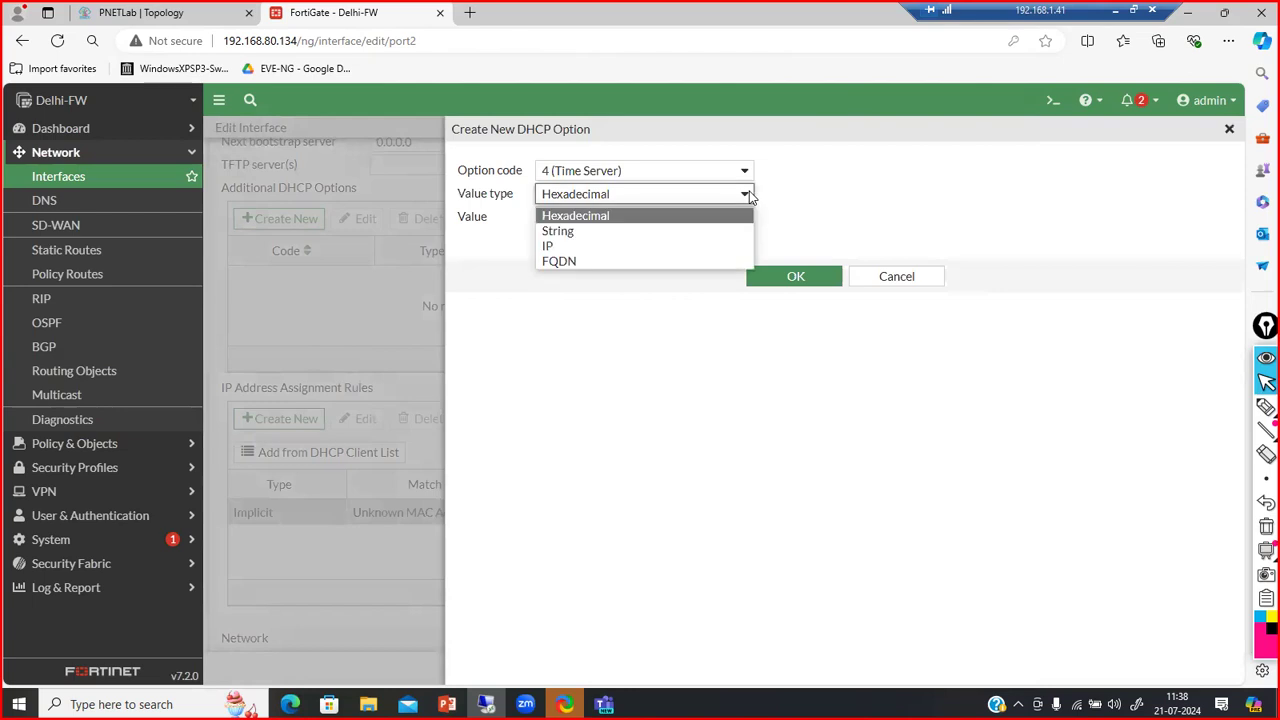
pyautogui.click(750, 195)
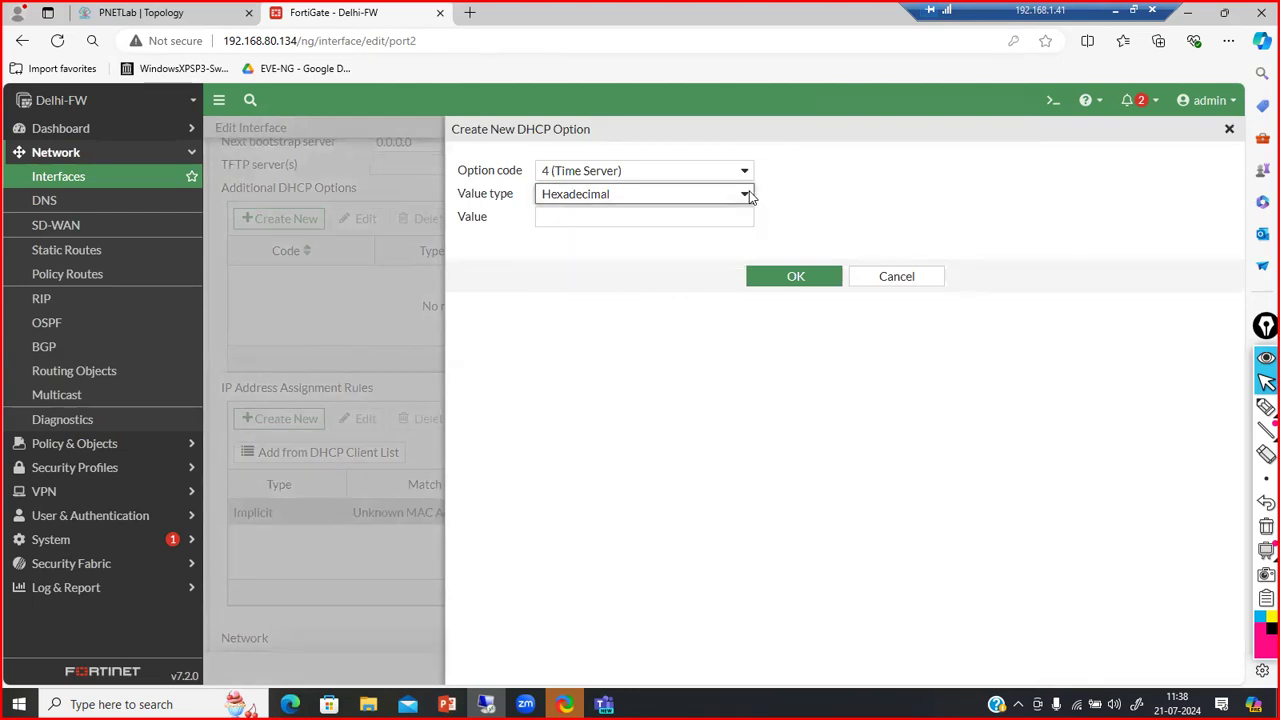
pyautogui.click(895, 277)
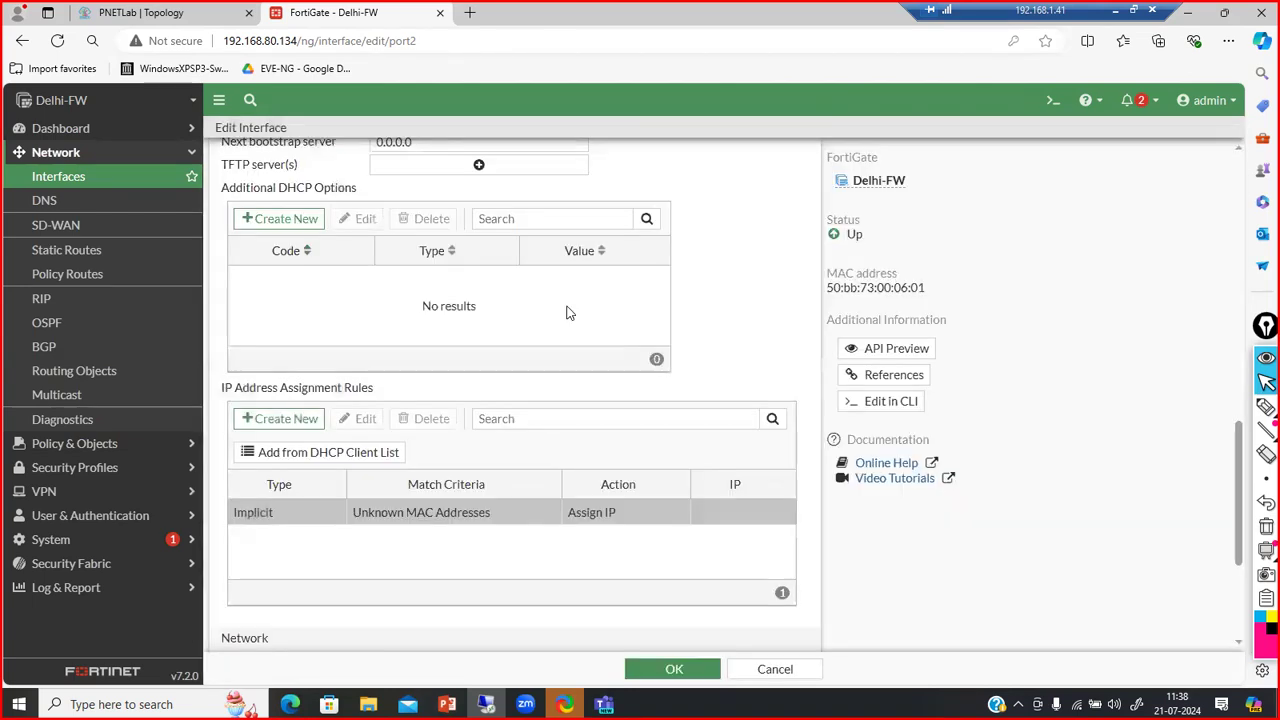
# Start a new Reserve IP assignment rule, trying its Description, MAC address and IP fields
pyautogui.click(277, 422)
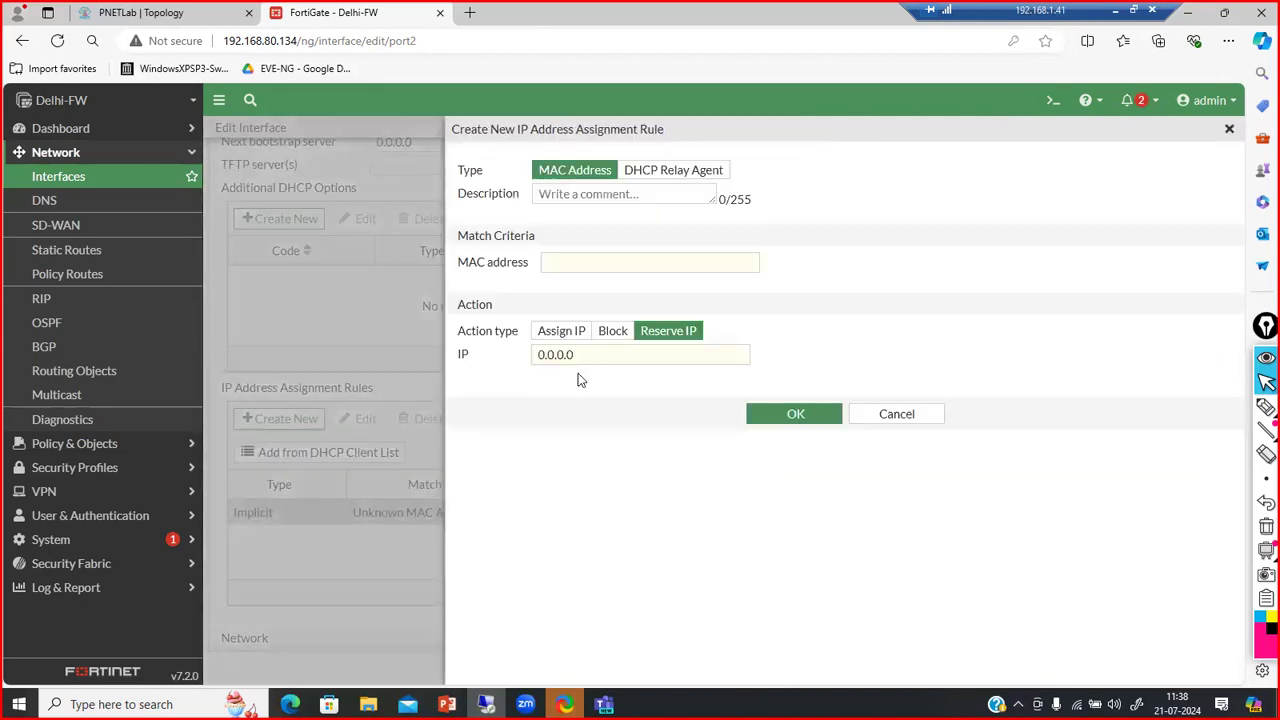
pyautogui.click(565, 194)
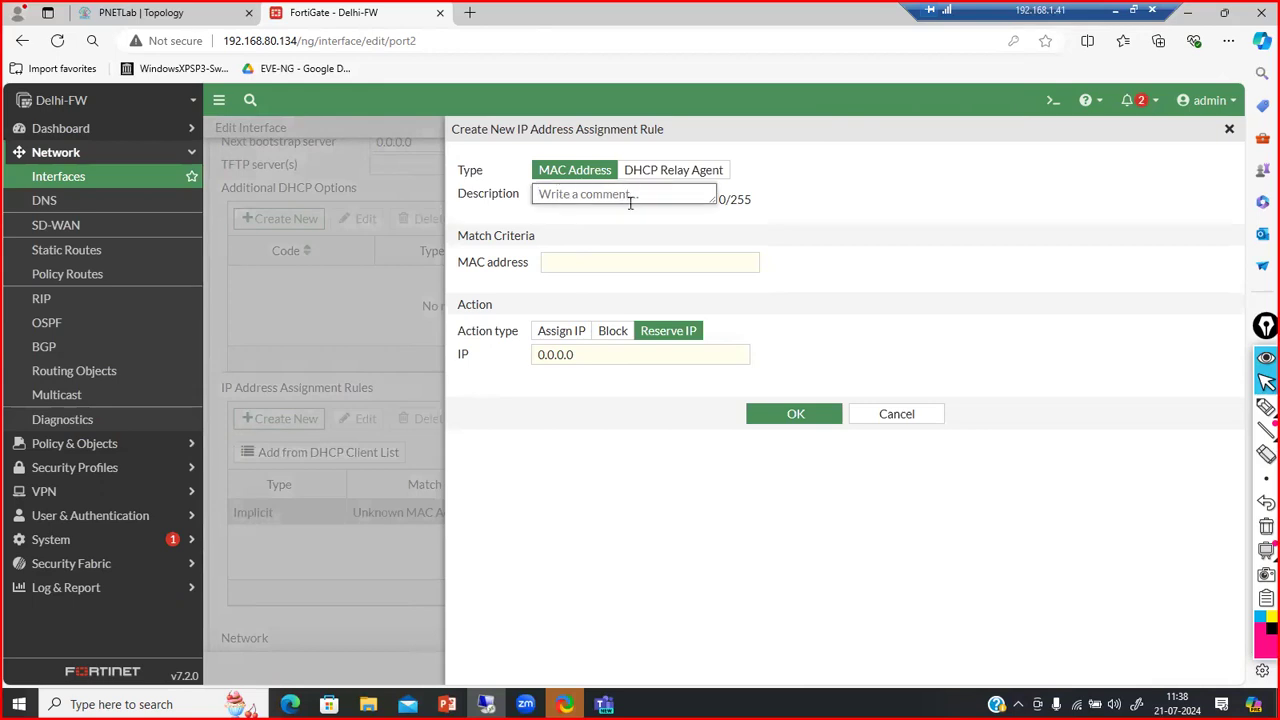
pyautogui.click(606, 263)
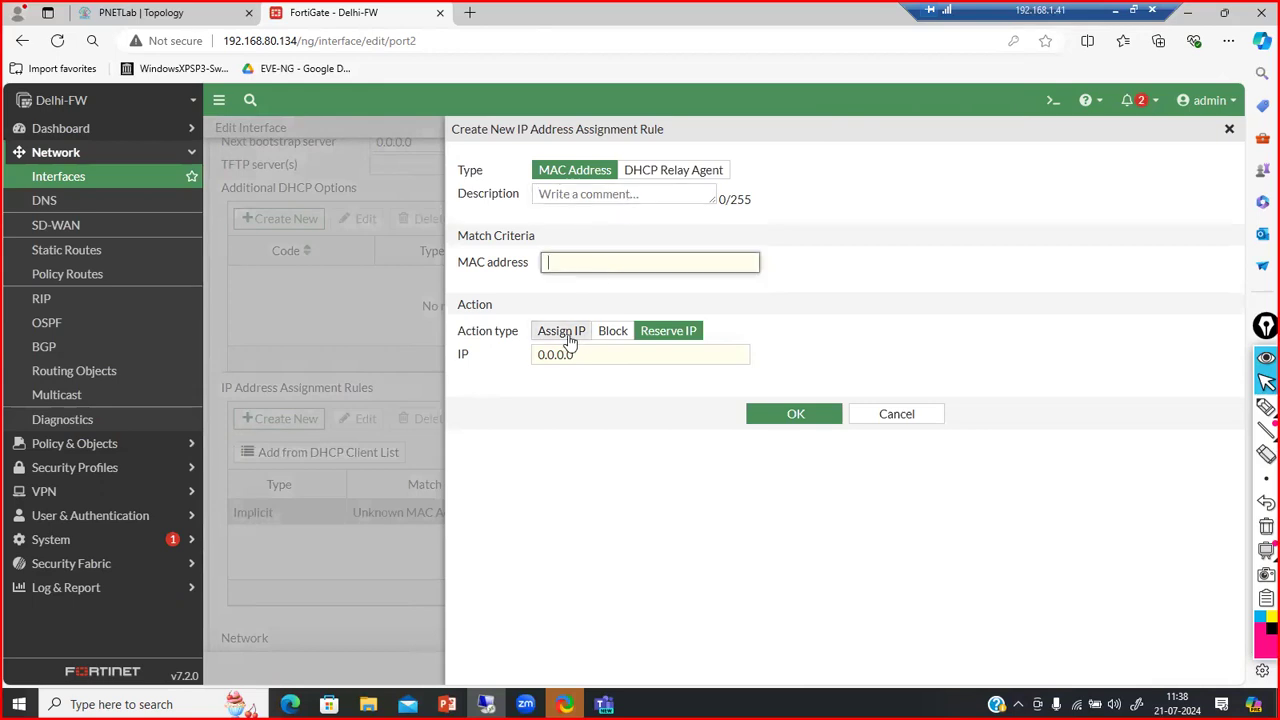
pyautogui.moveTo(640, 354); pyautogui.dragTo(536, 372)
pyautogui.click(584, 372)
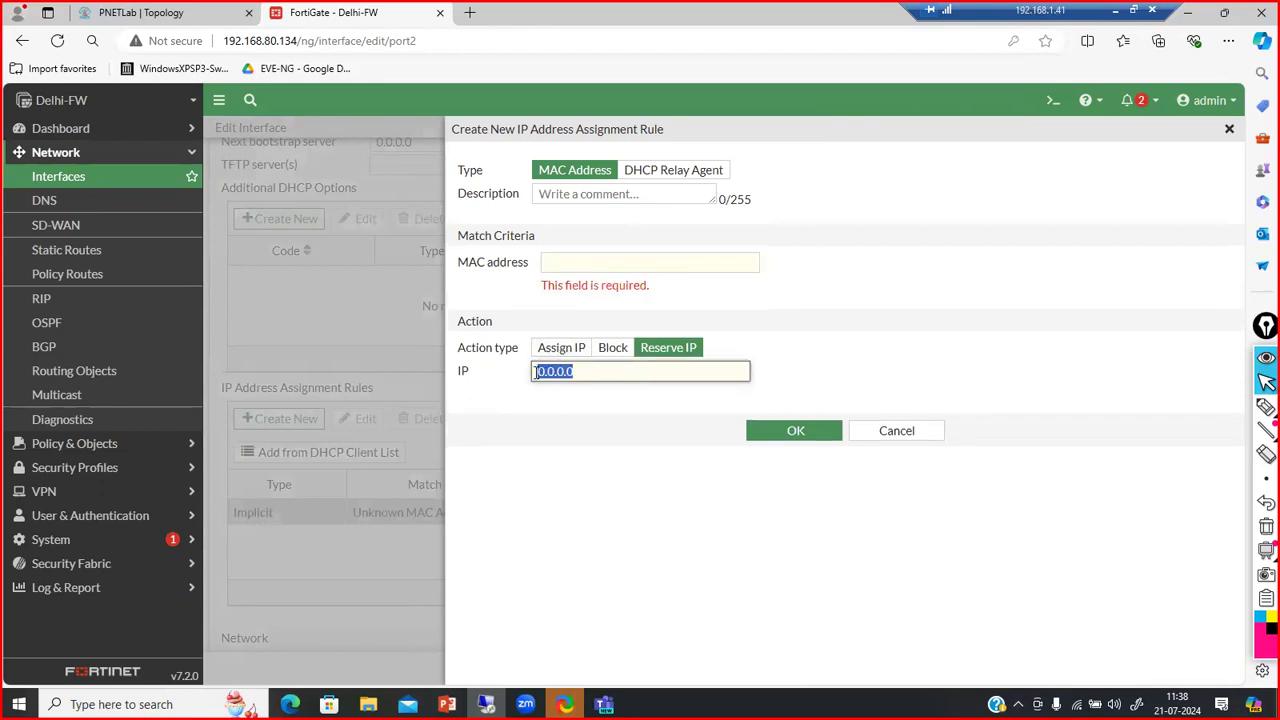
pyautogui.click(1052, 102)
# Run 'get system arp' and select the port2 client's MAC 50:db:05:00:09:00
pyautogui.write('get system ar')
pyautogui.write('p')
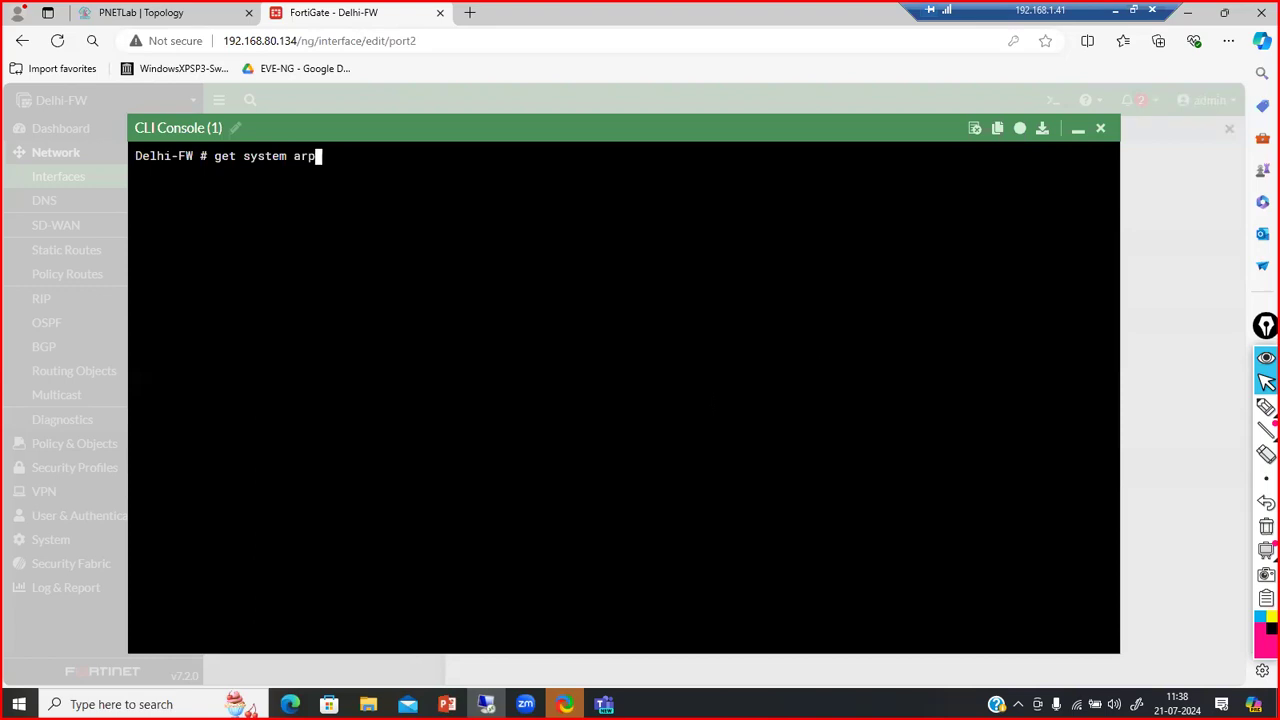
pyautogui.press('Return')
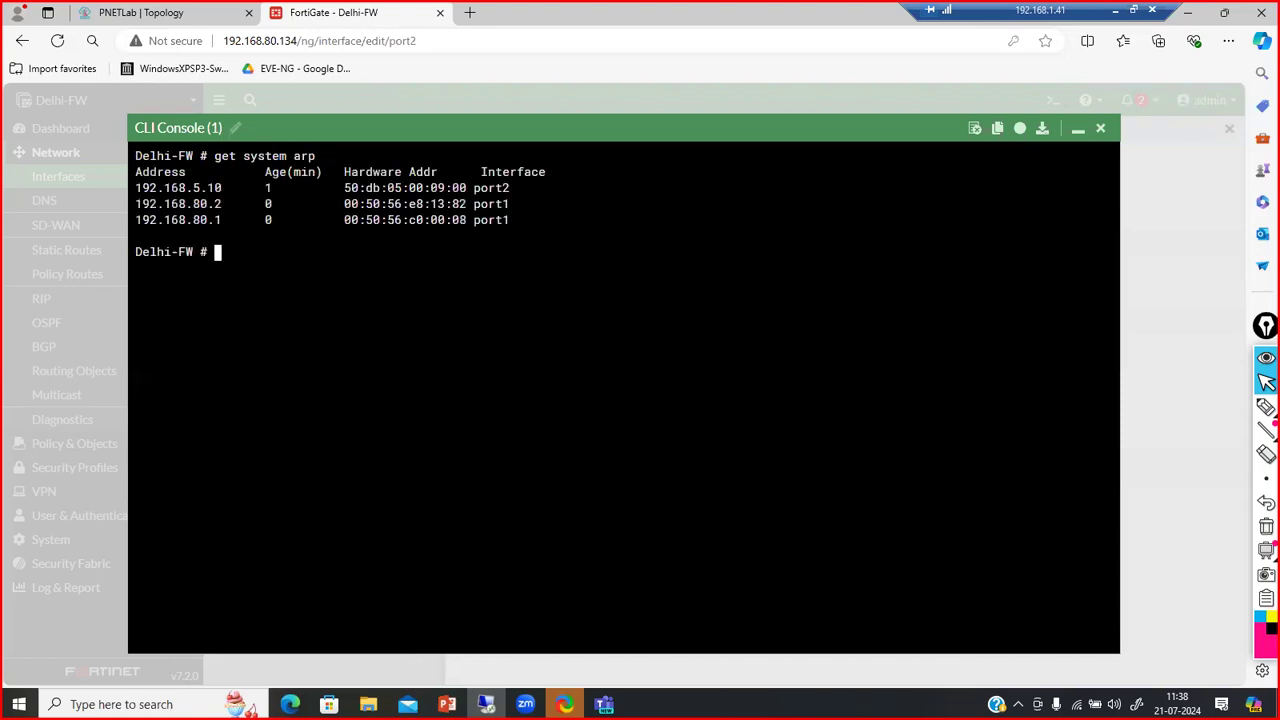
pyautogui.moveTo(344, 188); pyautogui.dragTo(466, 188)
pyautogui.hotkey('ctrl', 'c')
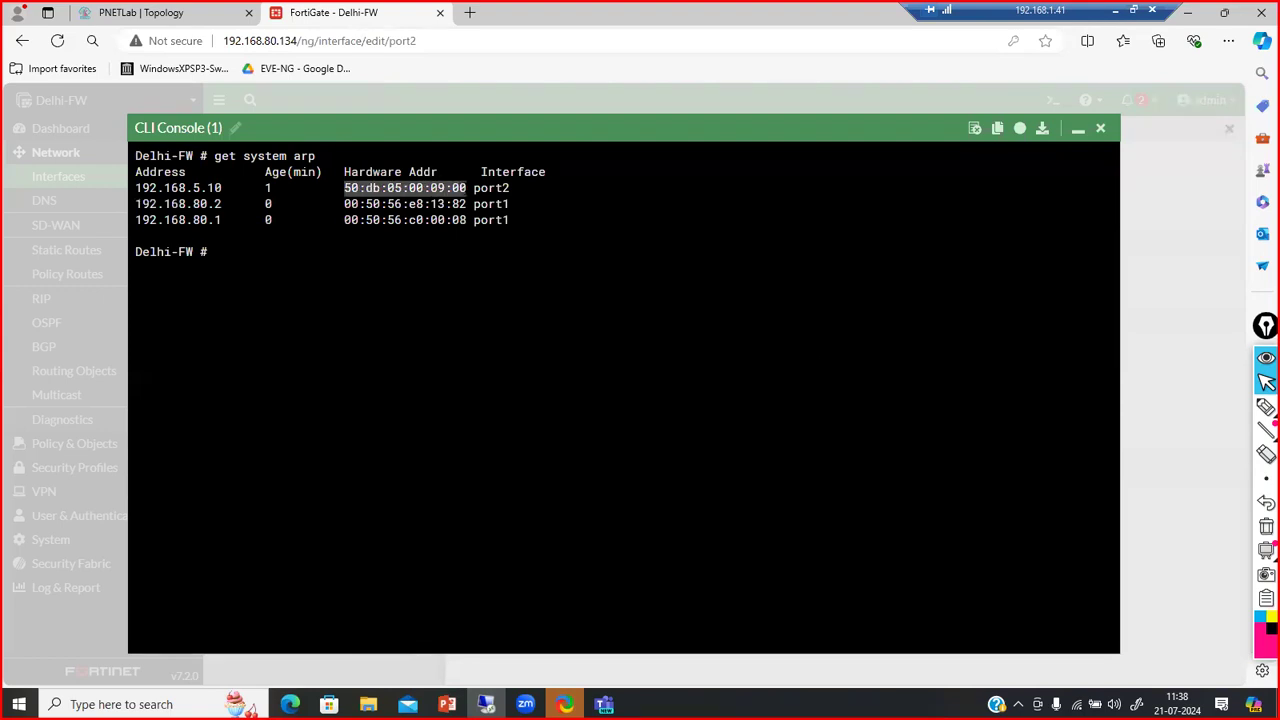
# Paste MAC 50:db:05:00:09:00 into the new rule's MAC address field
pyautogui.click(1076, 132)
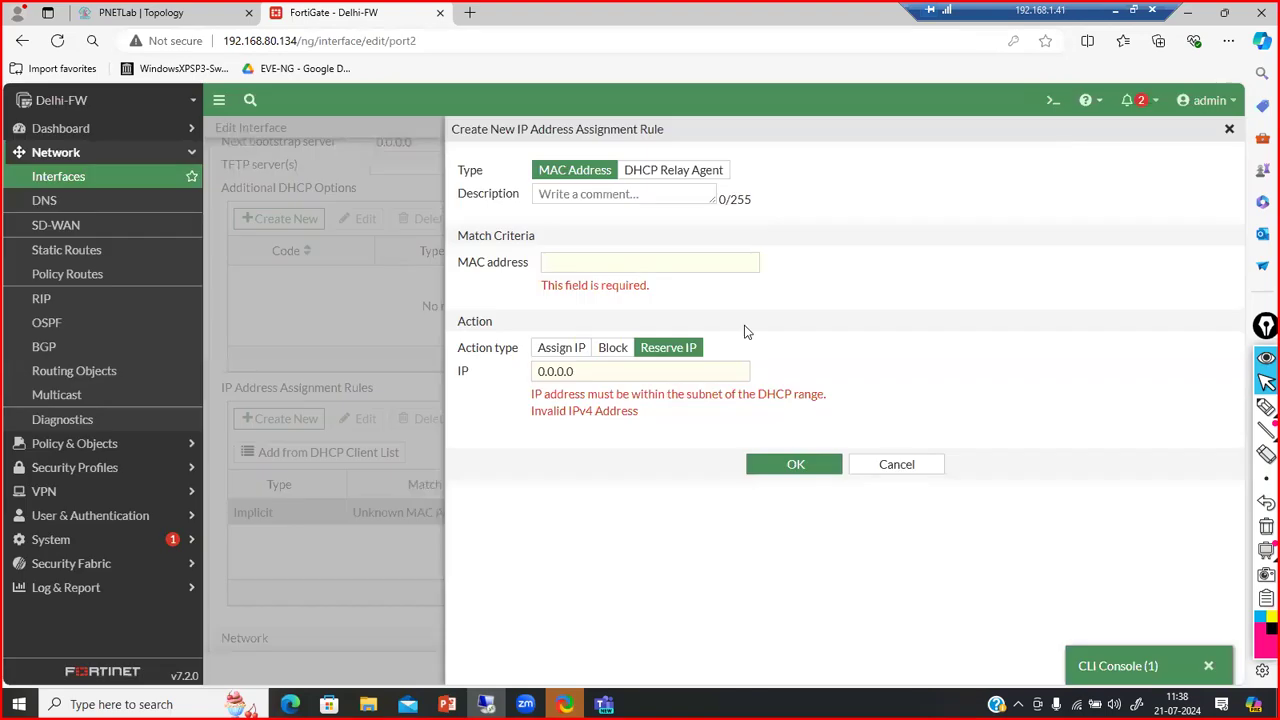
pyautogui.doubleClick(648, 375)
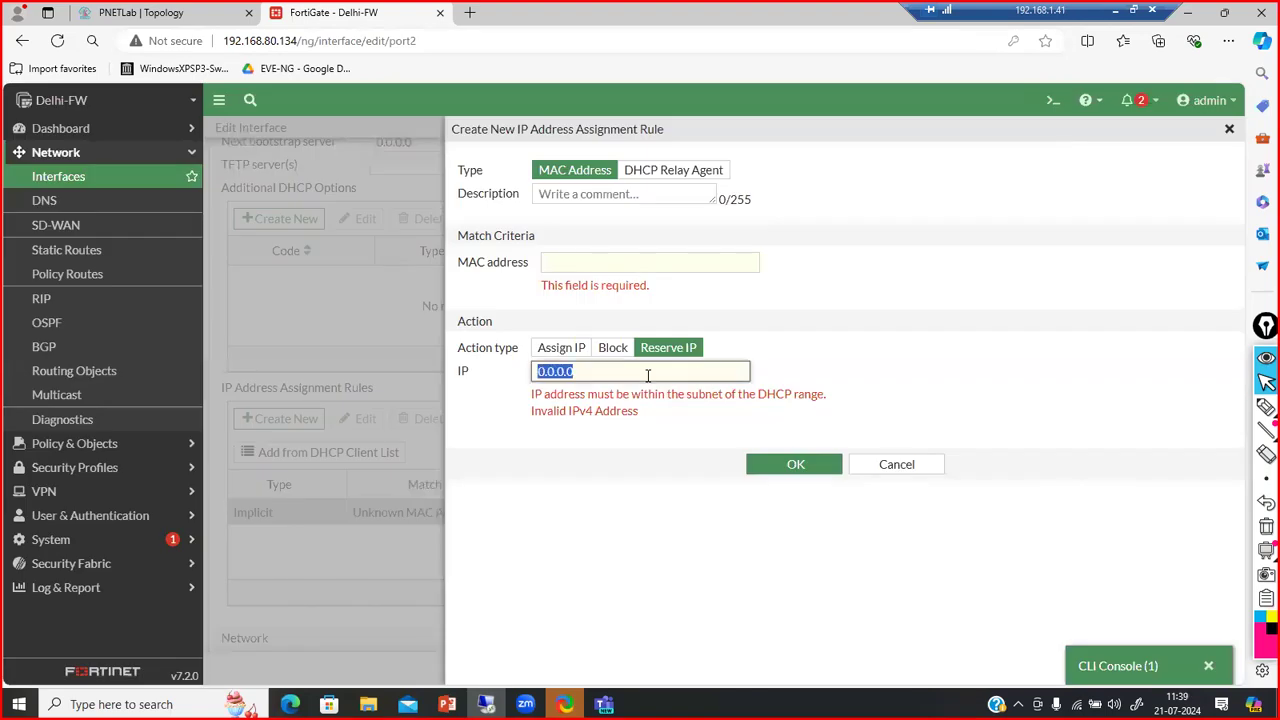
pyautogui.hotkey('ctrl', 'v')
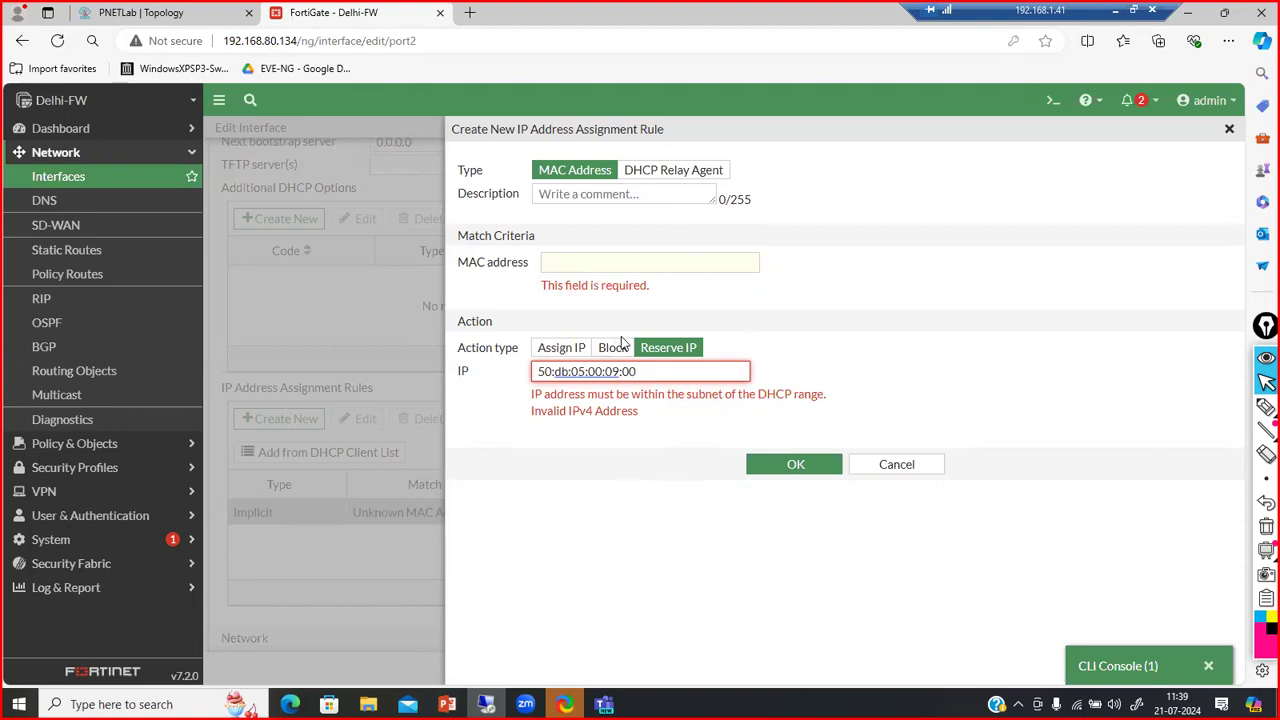
pyautogui.click(580, 260)
pyautogui.hotkey('ctrl', 'v')
# Reserve IP 192.168.5.70 with description 'test' and save the rule
pyautogui.moveTo(680, 357); pyautogui.dragTo(450, 342)
pyautogui.write('192')
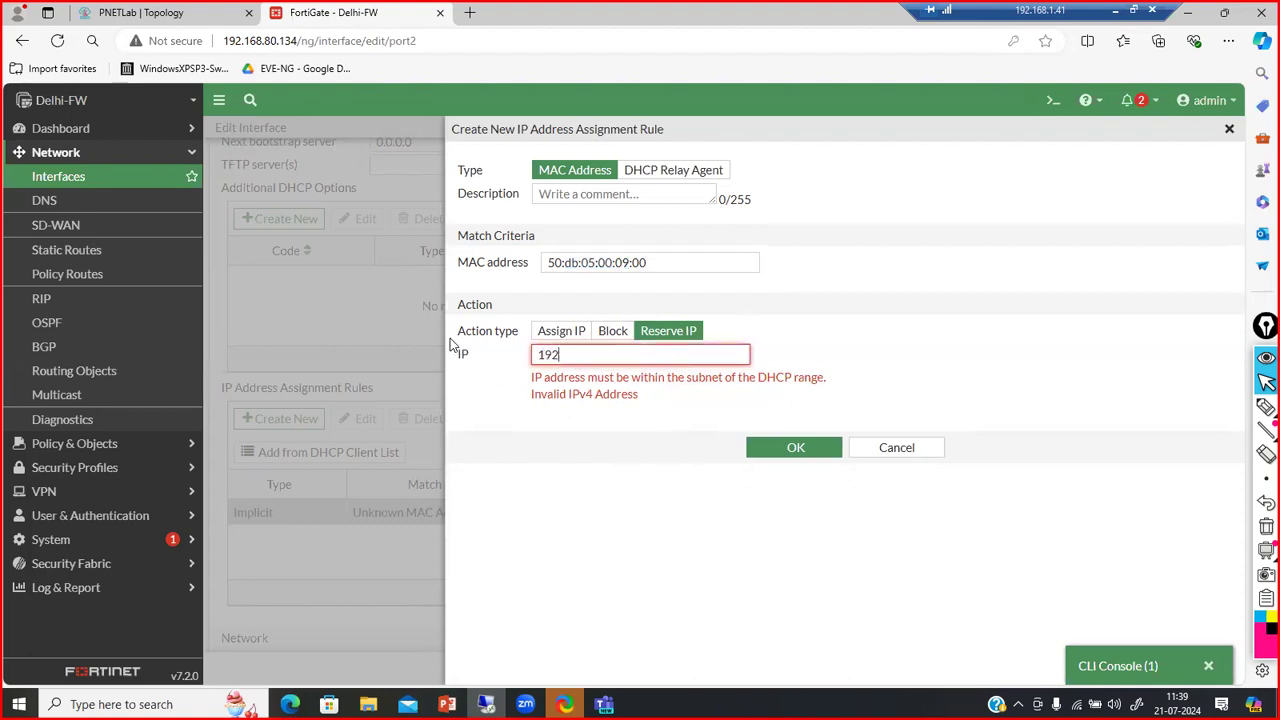
pyautogui.write('.168.5.70')
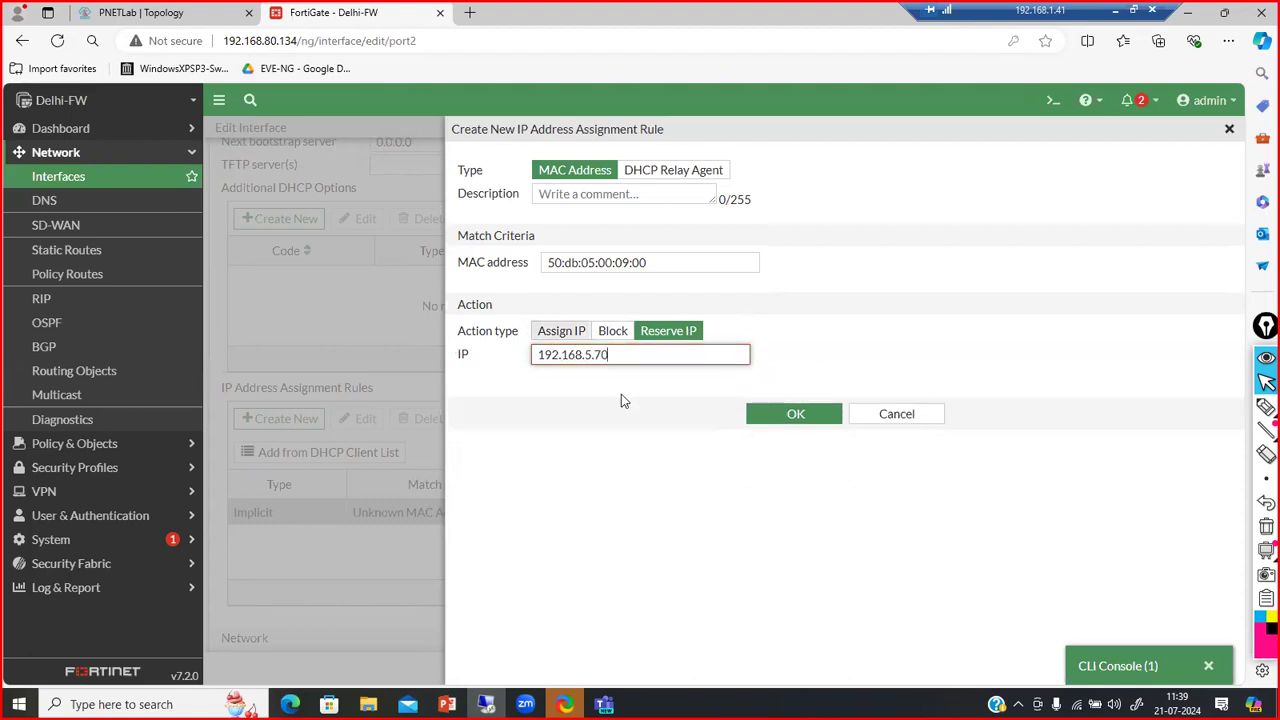
pyautogui.click(620, 194)
pyautogui.write('test')
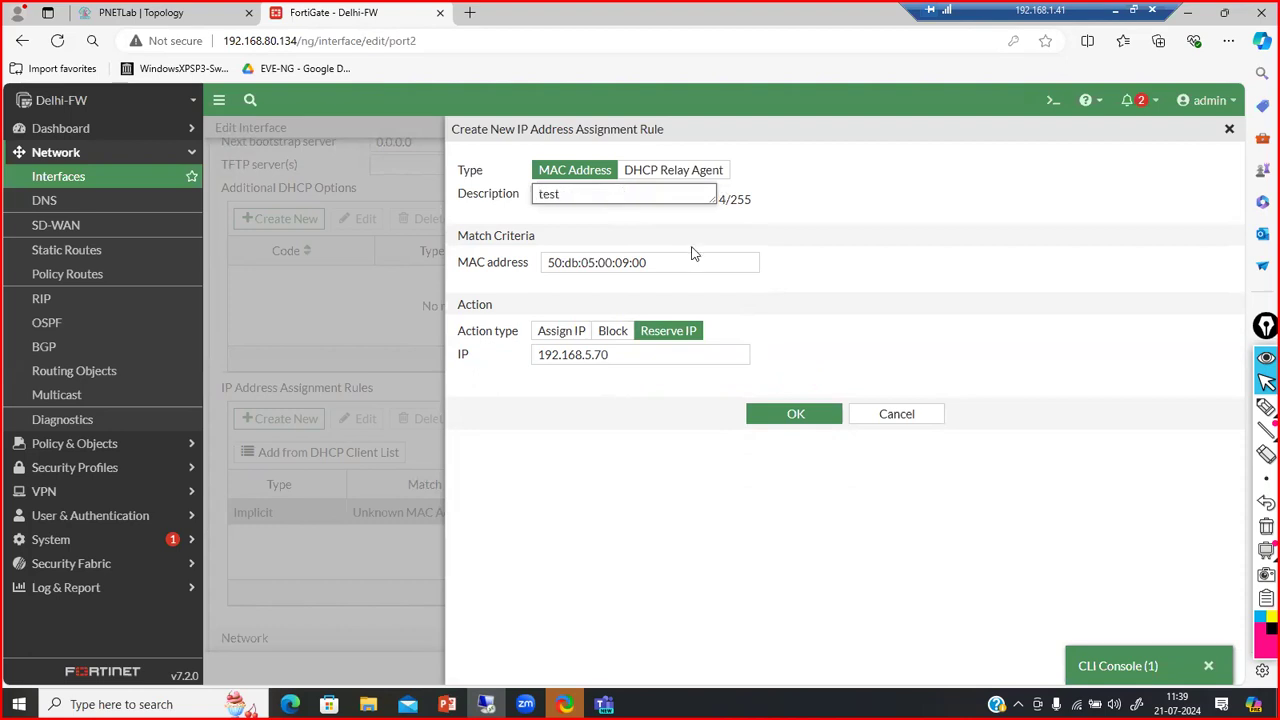
pyautogui.click(795, 413)
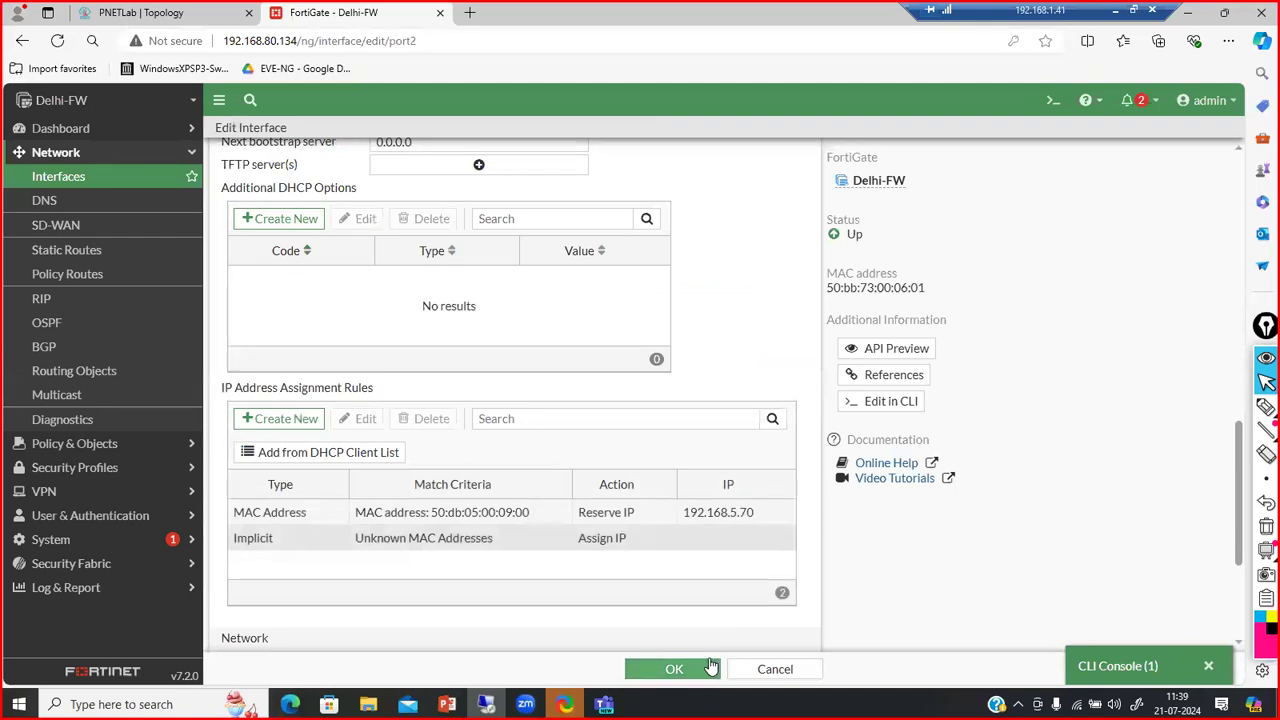
# Save the LAN (port2) interface settings and switch to the Windows 7 VM
pyautogui.click(675, 669)
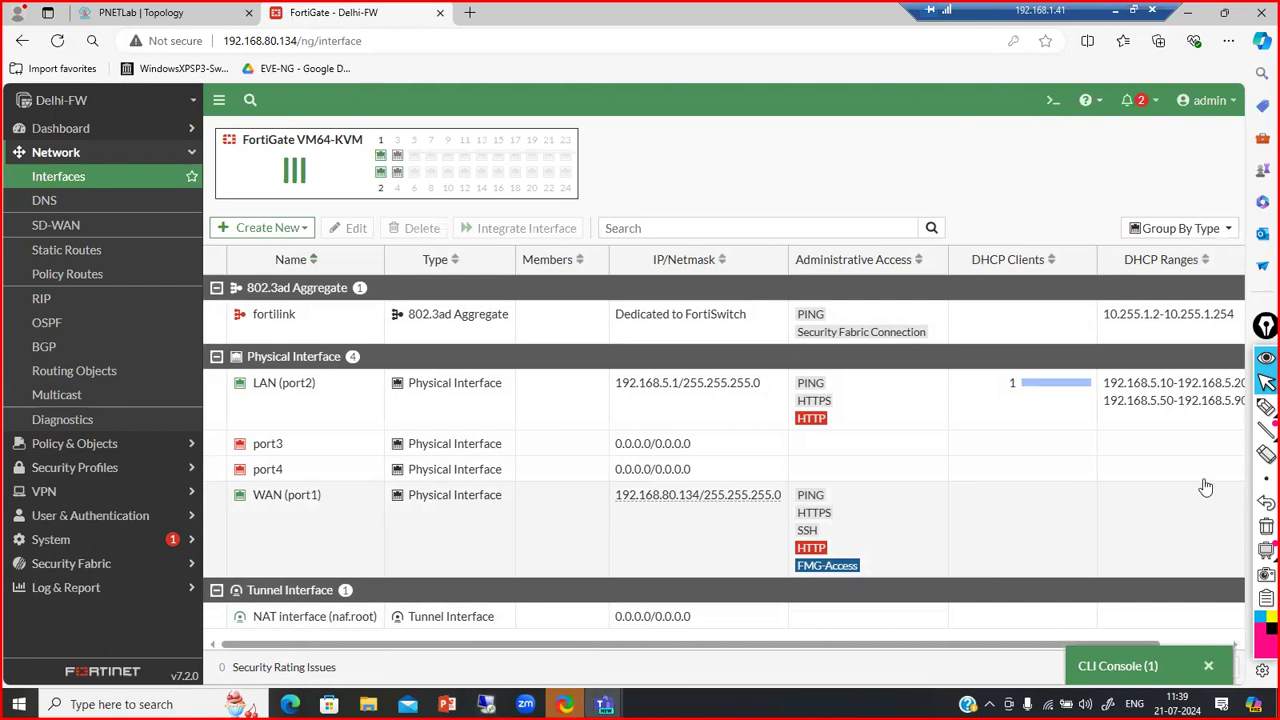
pyautogui.hotkey('alt', 'Tab')
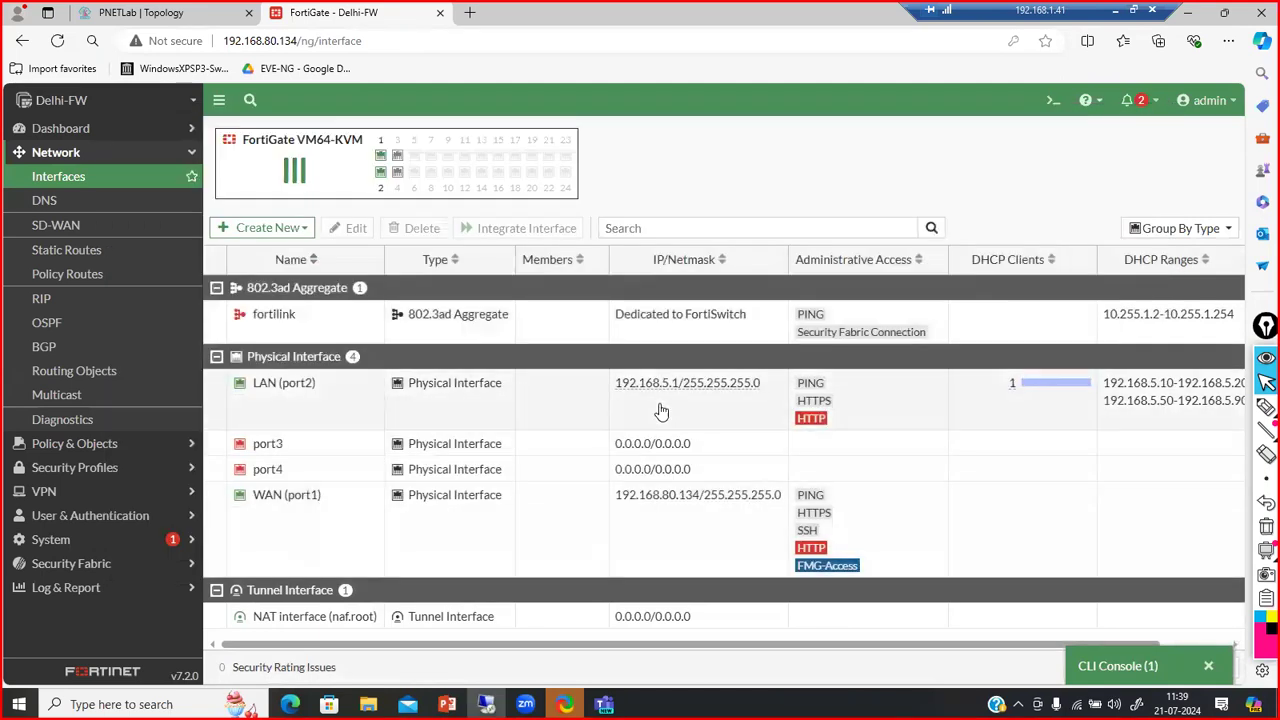
pyautogui.hotkey('alt', 'Tab')
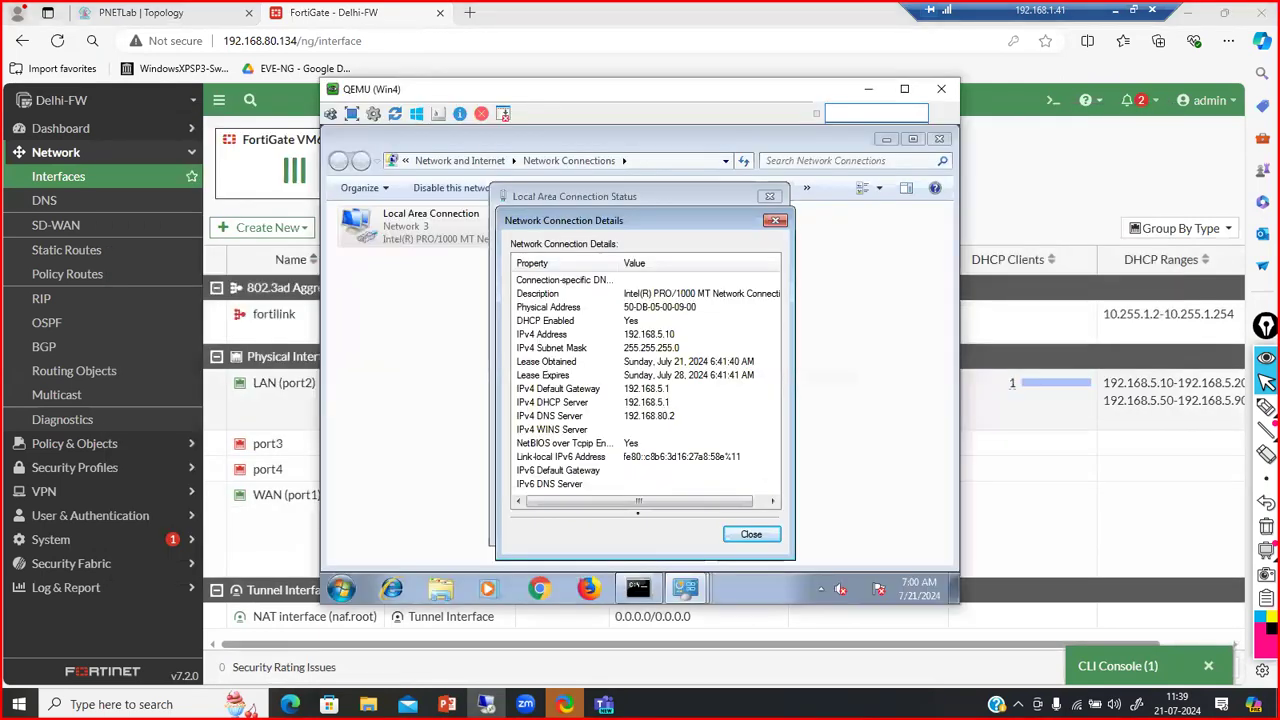
# Close the status dialogs, then check and release the client's lease with ipconfig and ipconfig /release
pyautogui.click(769, 541)
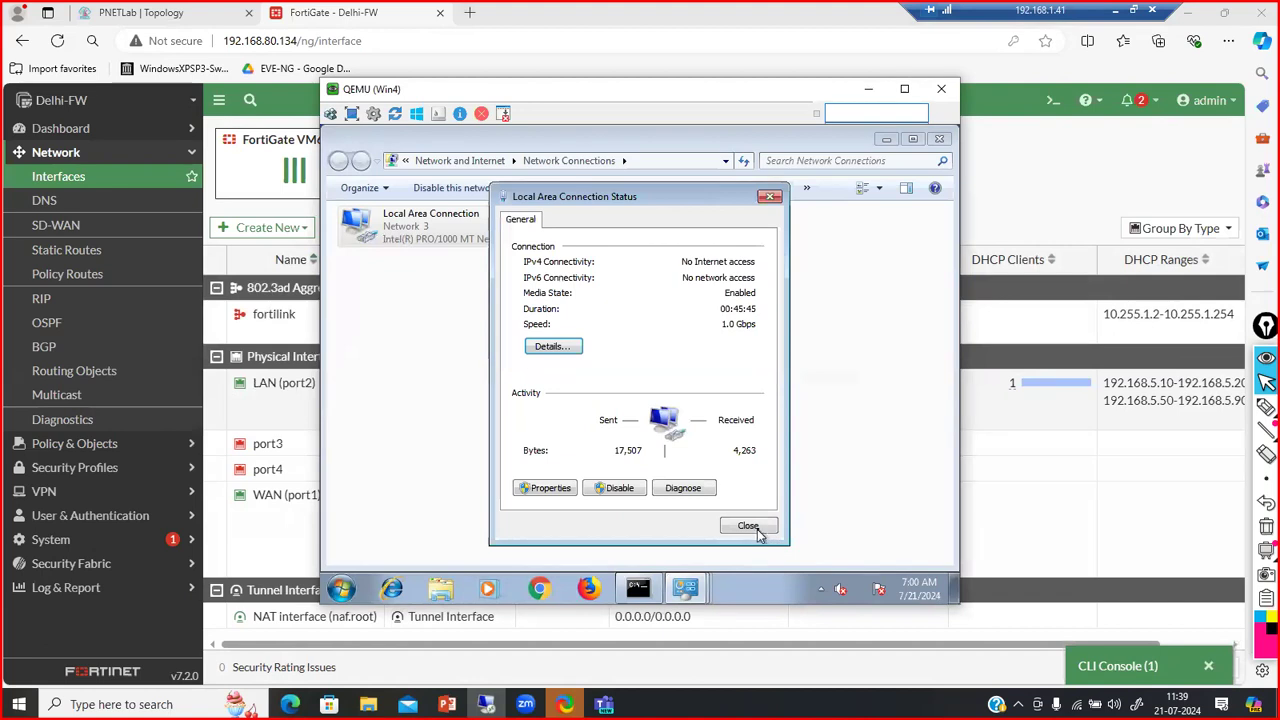
pyautogui.click(757, 531)
pyautogui.click(638, 588)
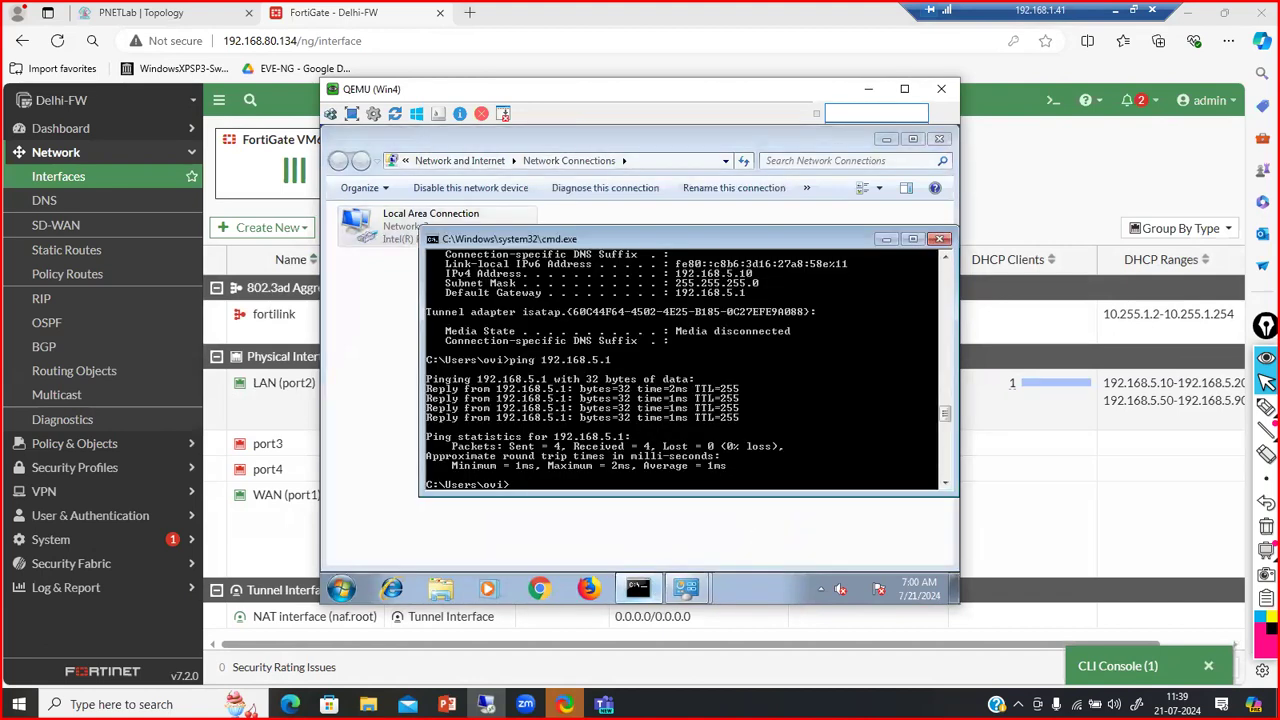
pyautogui.write('ipconfig')
pyautogui.press('Return')
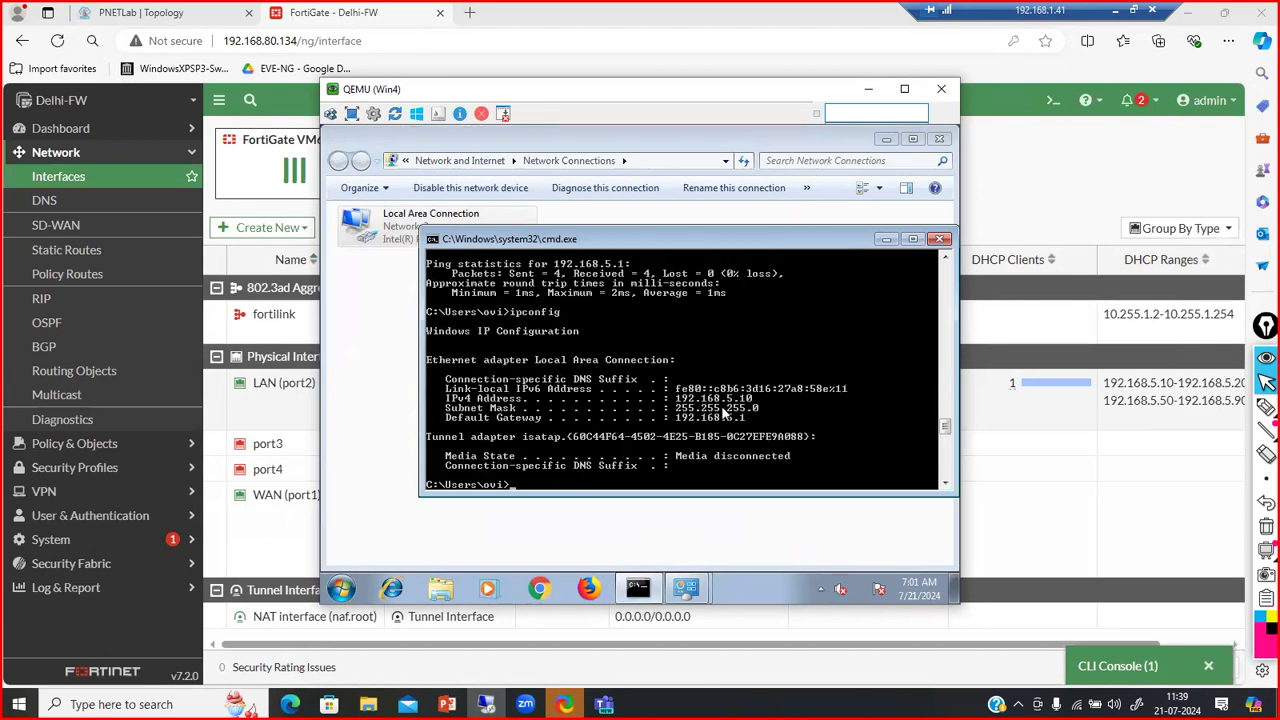
pyautogui.write('ipconfig /release')
pyautogui.press('Return')
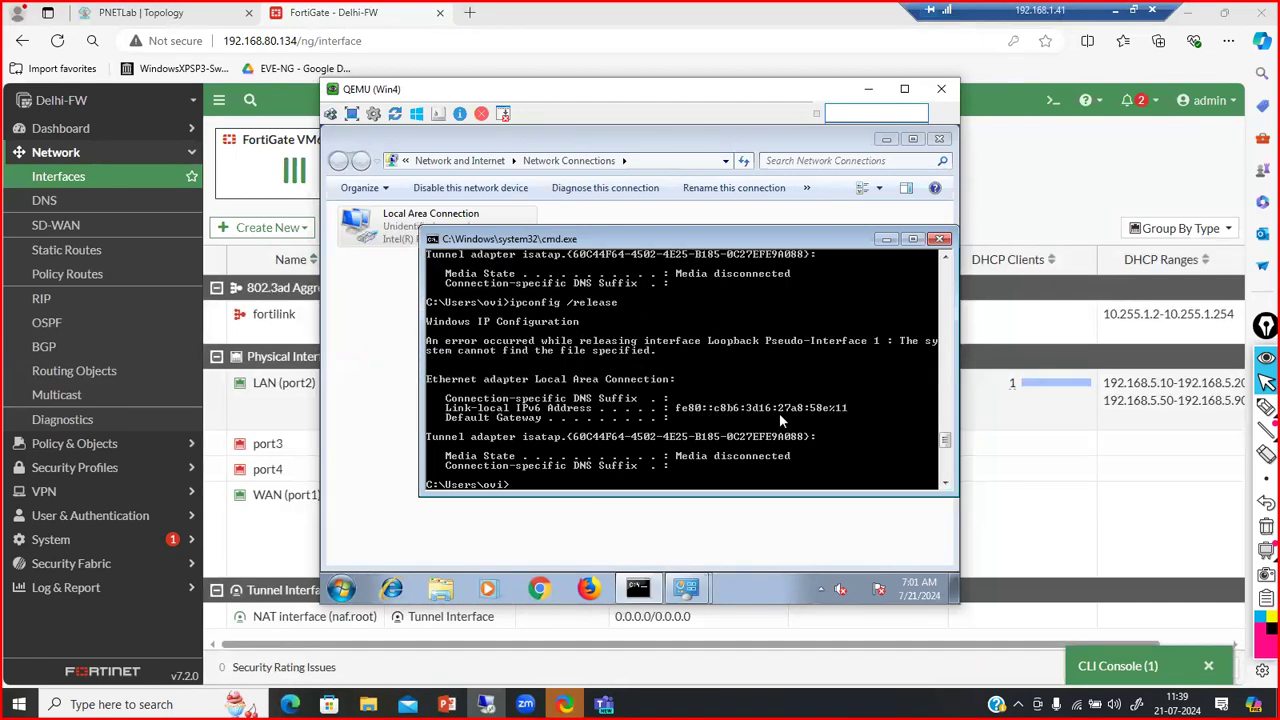
pyautogui.press('Up')
pyautogui.press('Up')
pyautogui.press('Return')
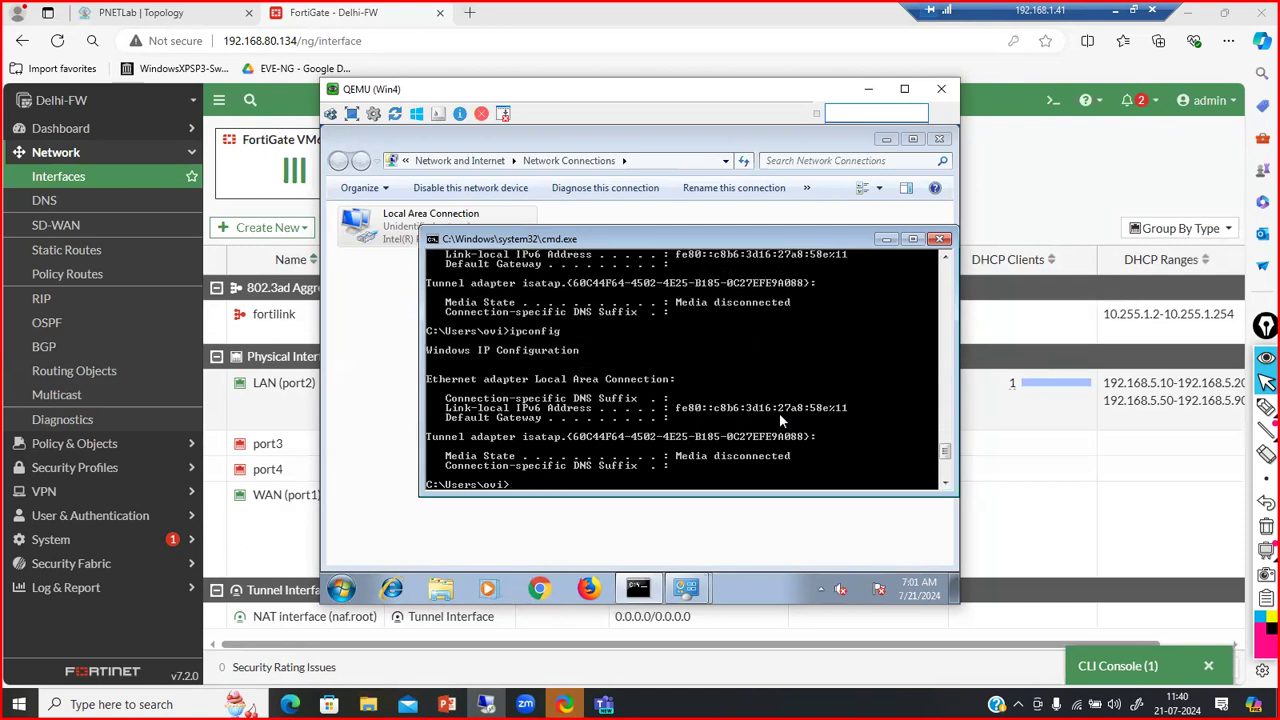
# Run ipconfig /renew to get 192.168.5.70, ping 192.168.5.1, then minimize cmd and the VM
pyautogui.write('ipconfig /renew')
pyautogui.press('Return')
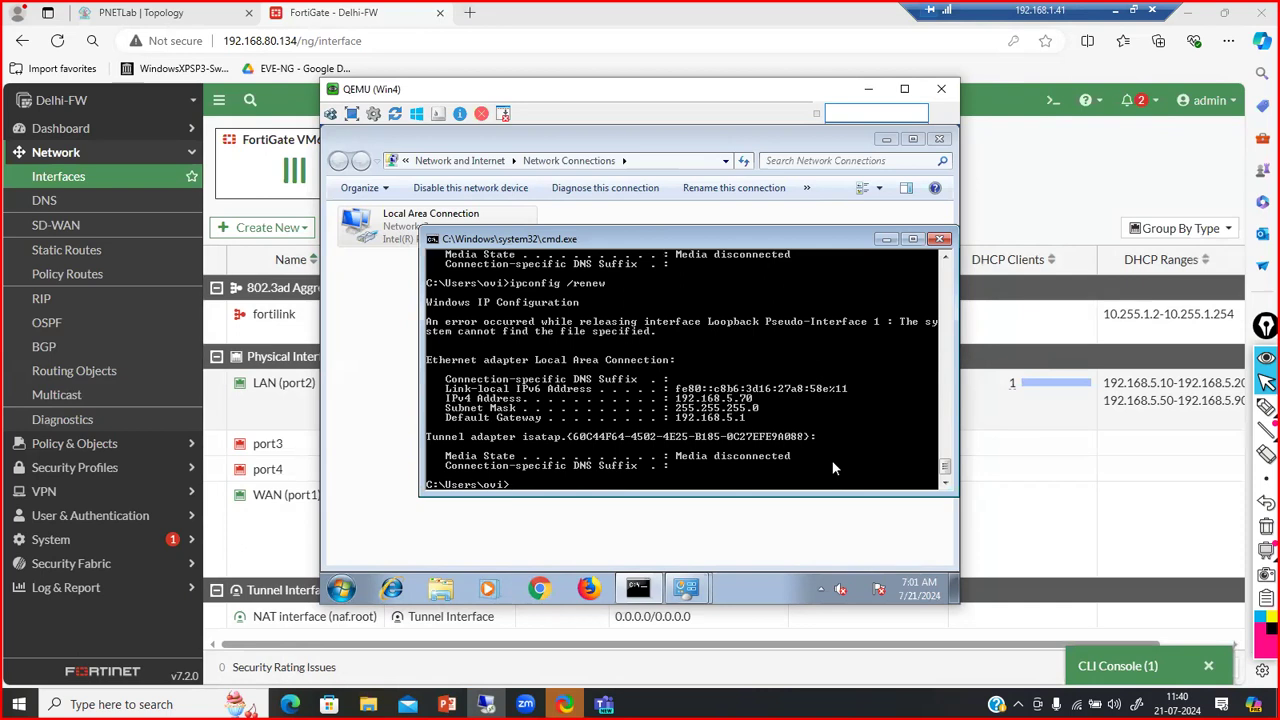
pyautogui.write('ping 192.168.5.1')
pyautogui.press('Return')
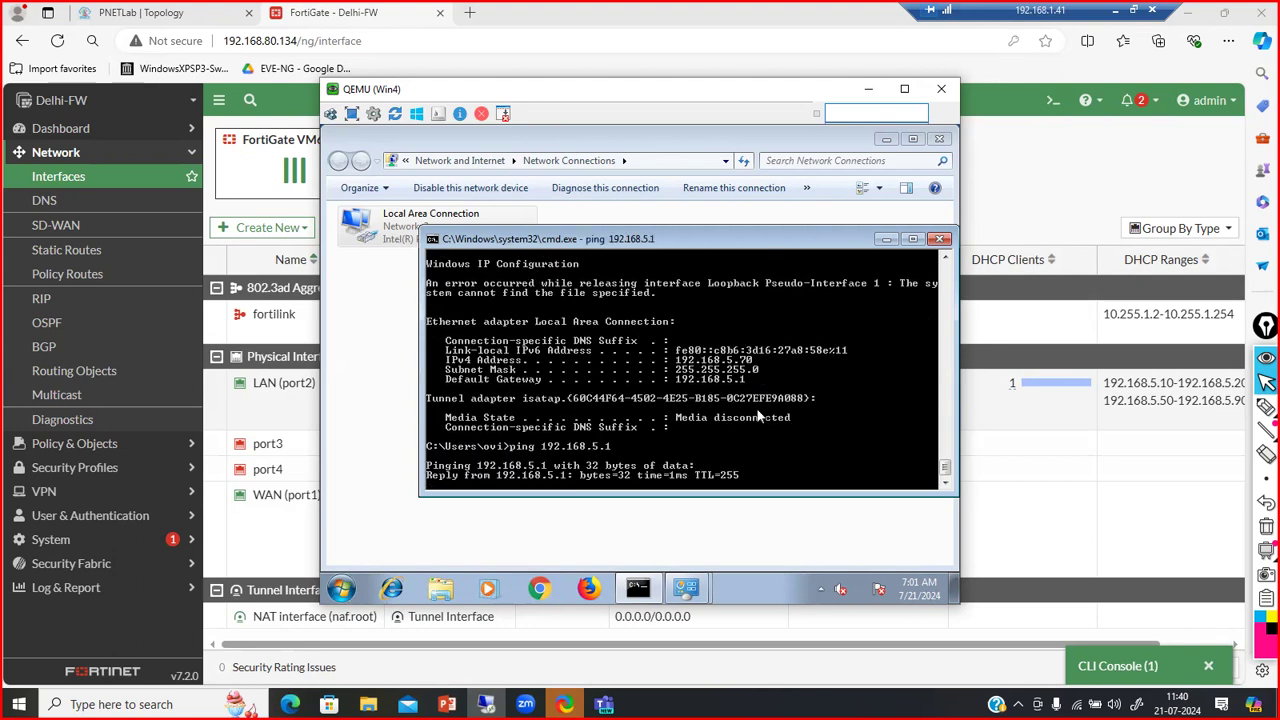
pyautogui.click(887, 239)
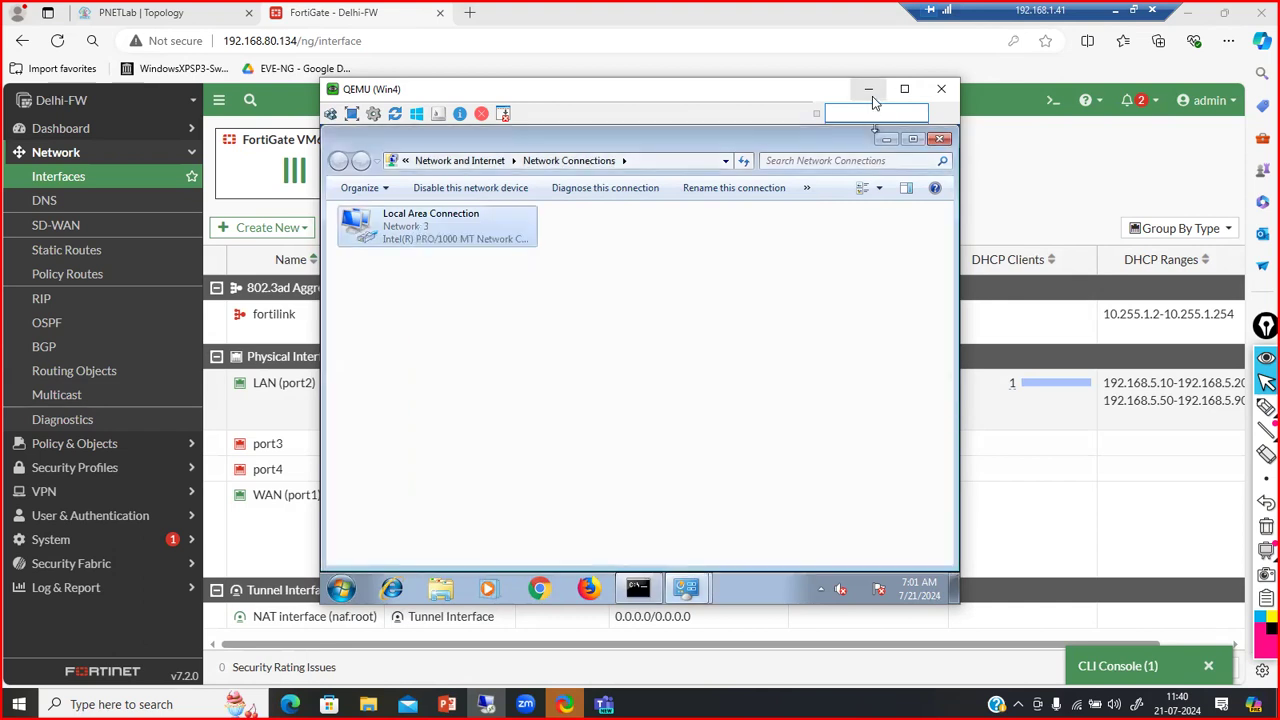
pyautogui.click(869, 91)
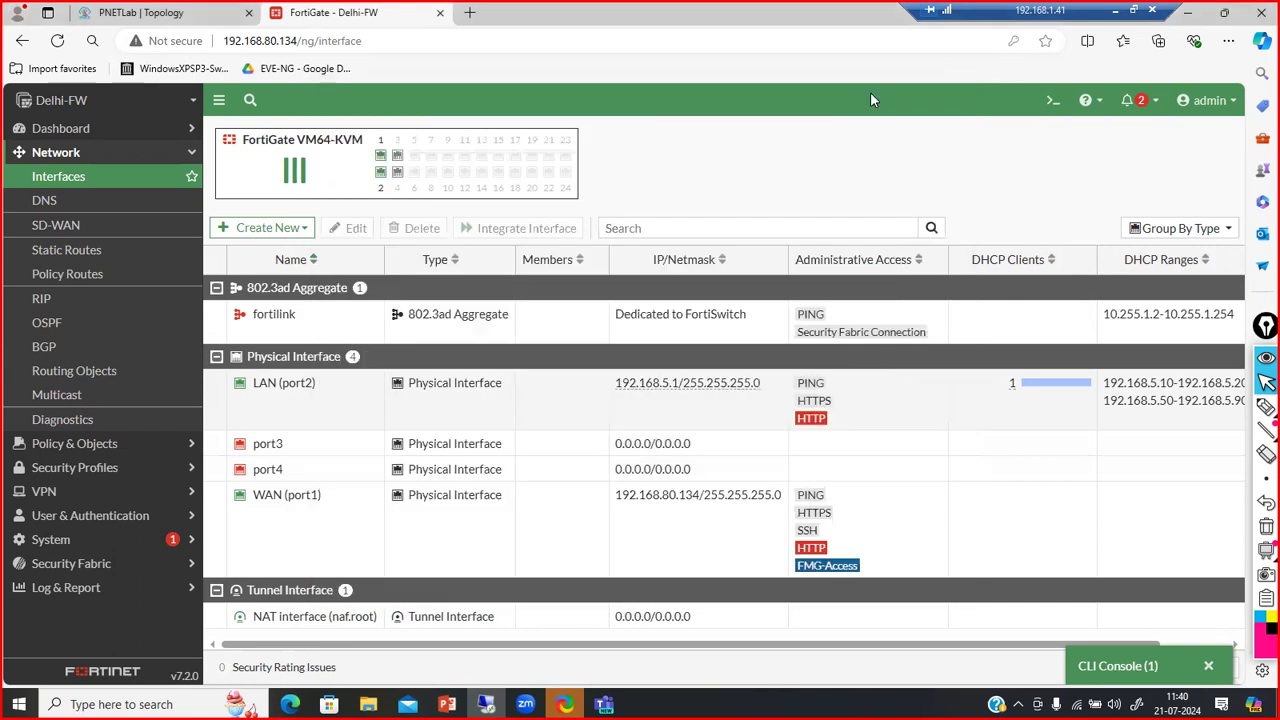
# Reopen LAN (port2) and expand its advanced DHCP server options
pyautogui.doubleClick(316, 415)
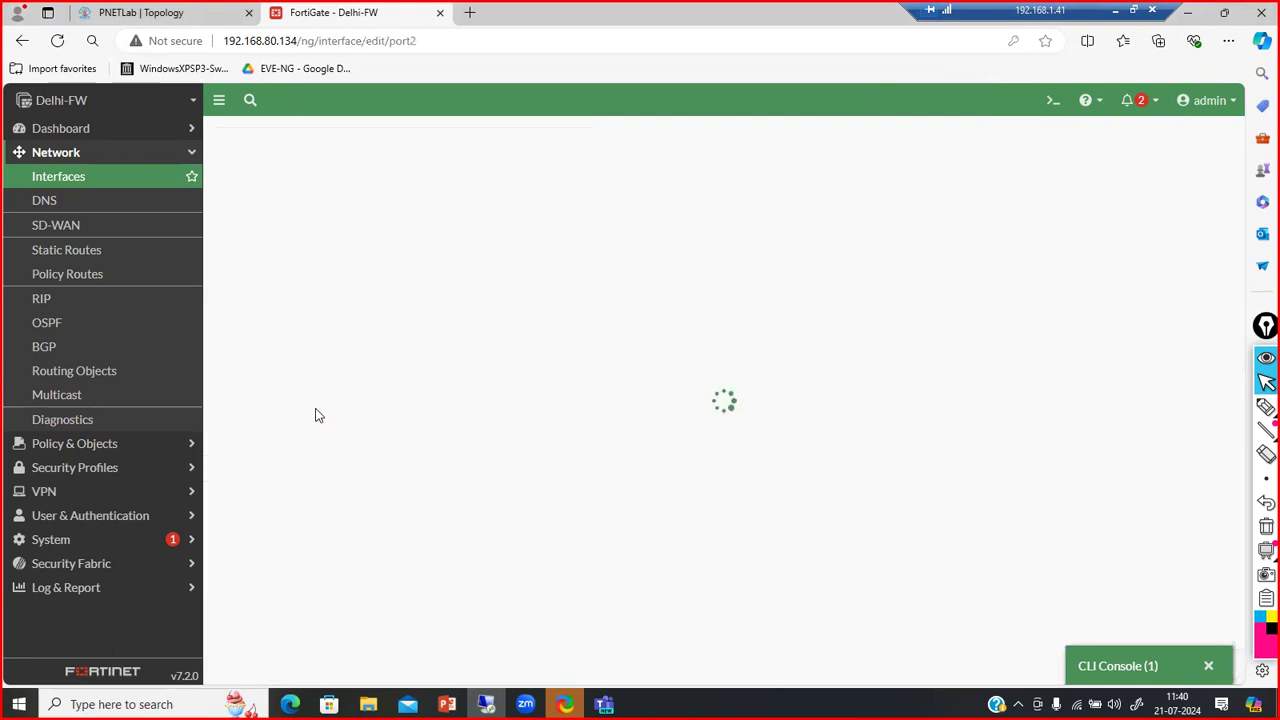
pyautogui.scroll(-4, 565, 560)
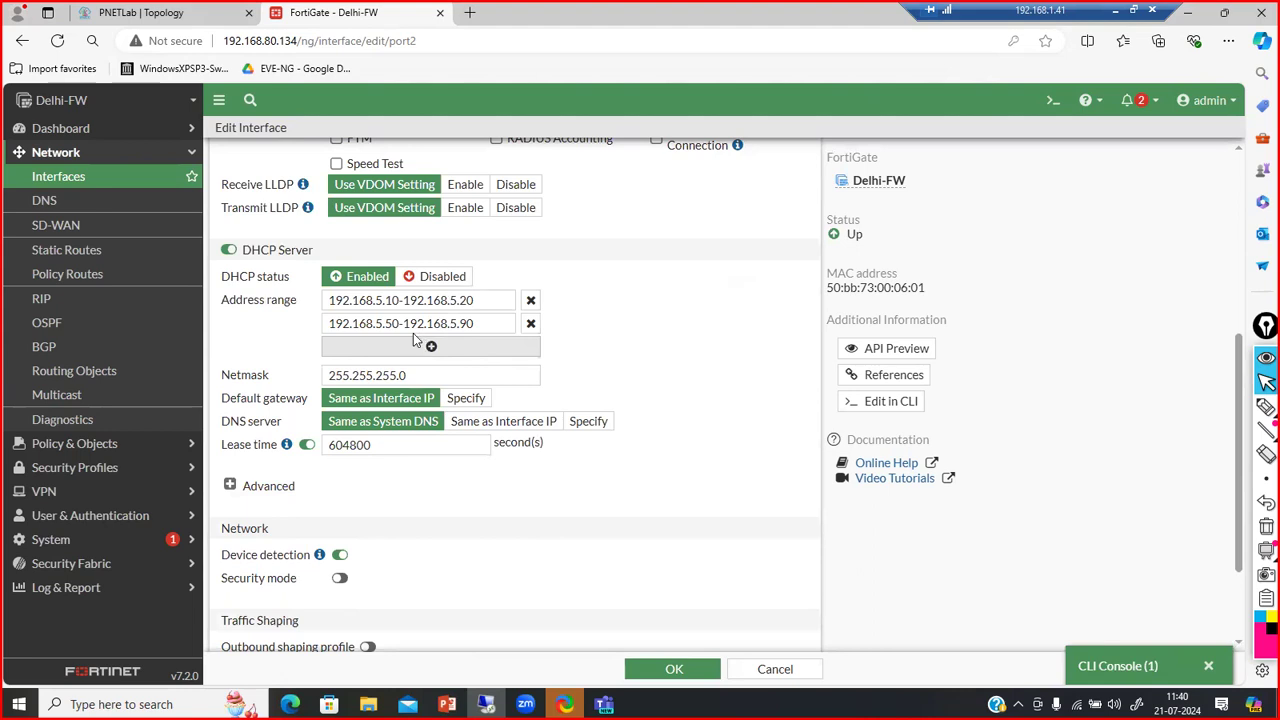
pyautogui.moveTo(386, 323); pyautogui.dragTo(476, 323)
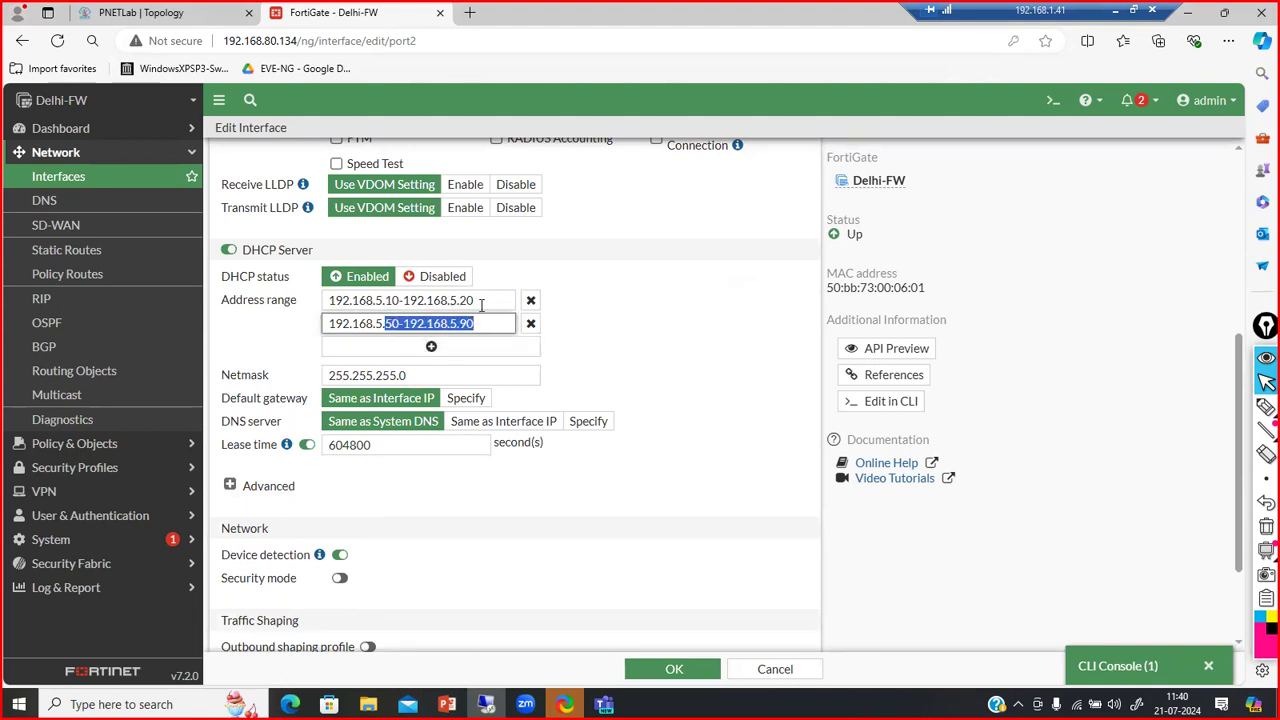
pyautogui.click(484, 301)
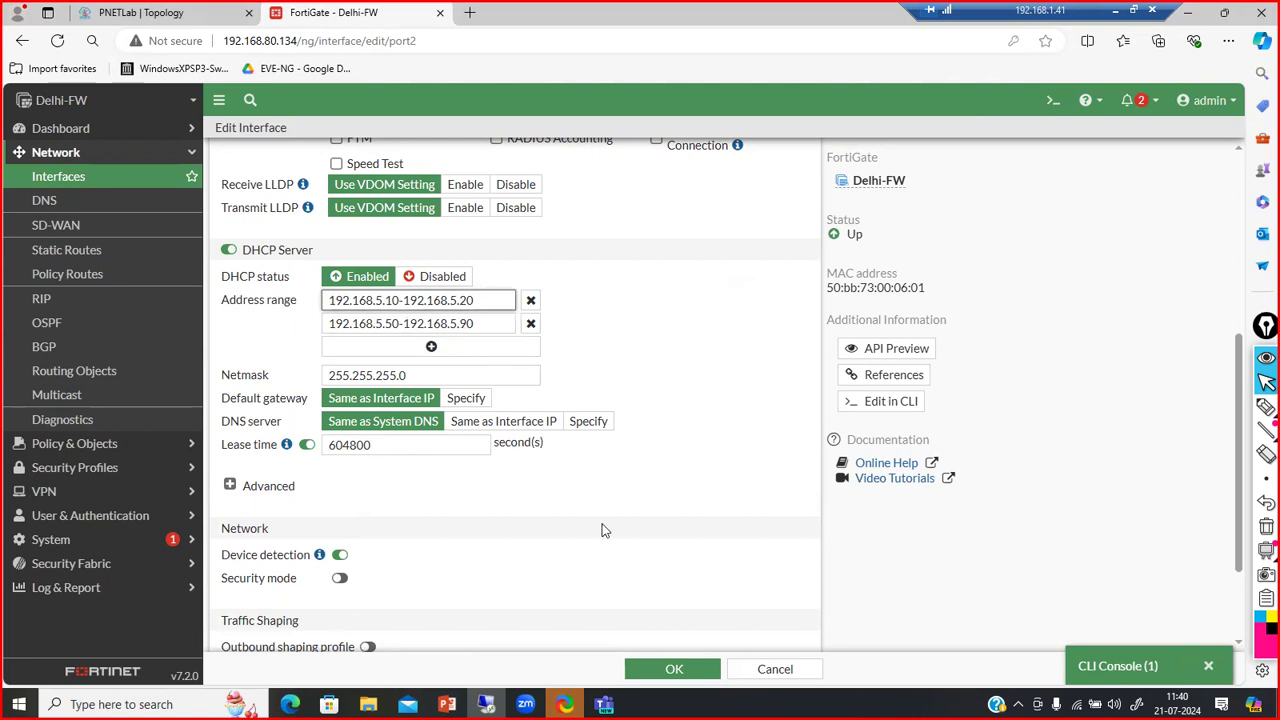
pyautogui.scroll(-1, 603, 530)
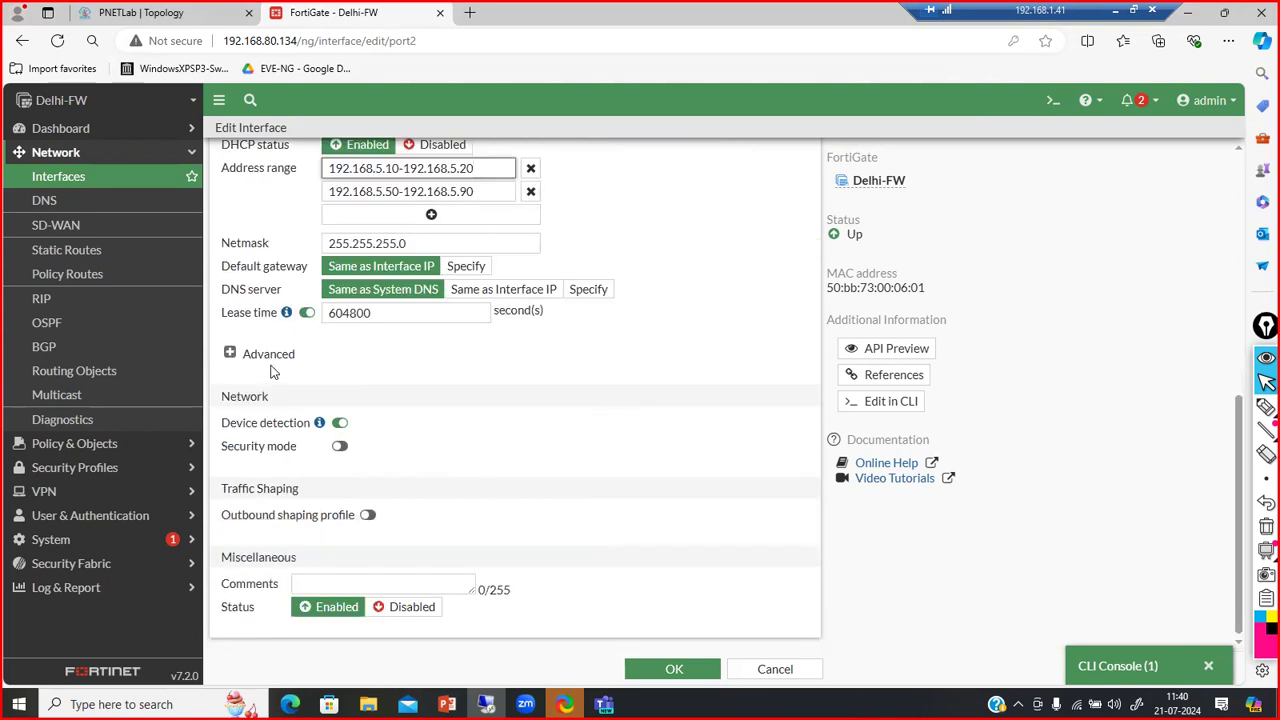
pyautogui.click(232, 354)
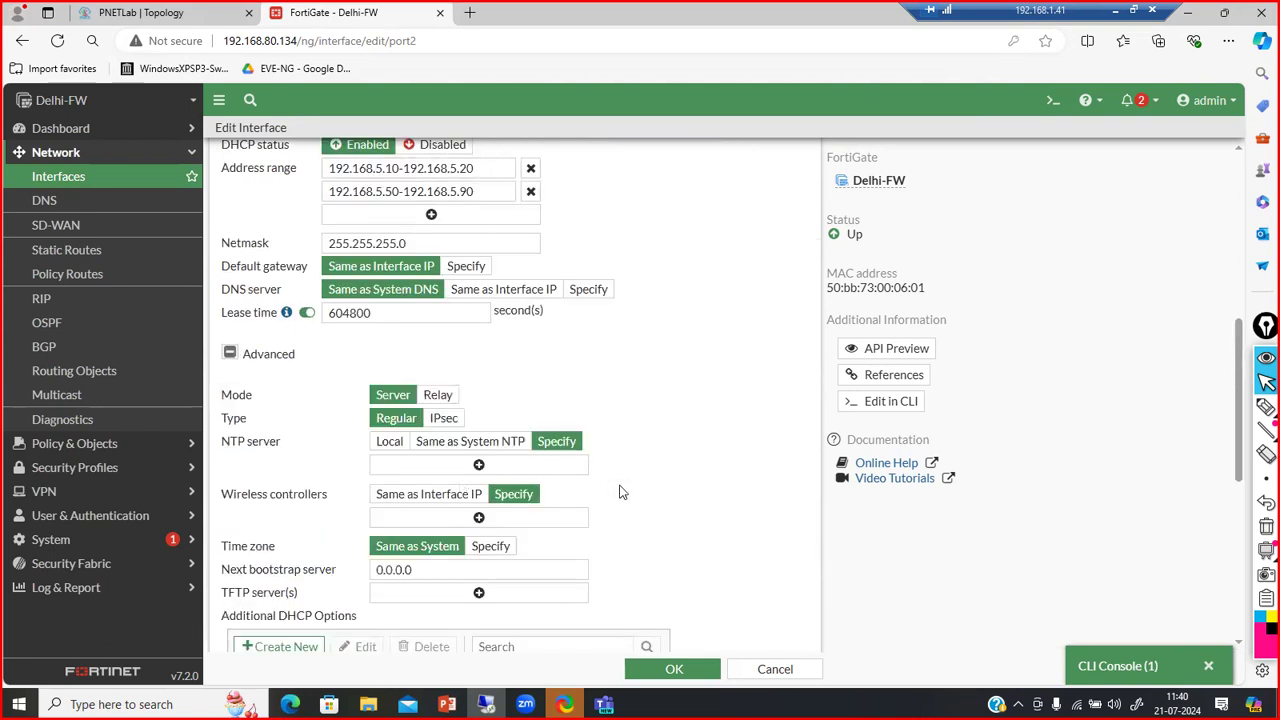
pyautogui.scroll(-4, 620, 491)
# Change the MAC reservation from 192.168.5.70 to 192.168.5.25 and save the rule and interface
pyautogui.doubleClick(515, 499)
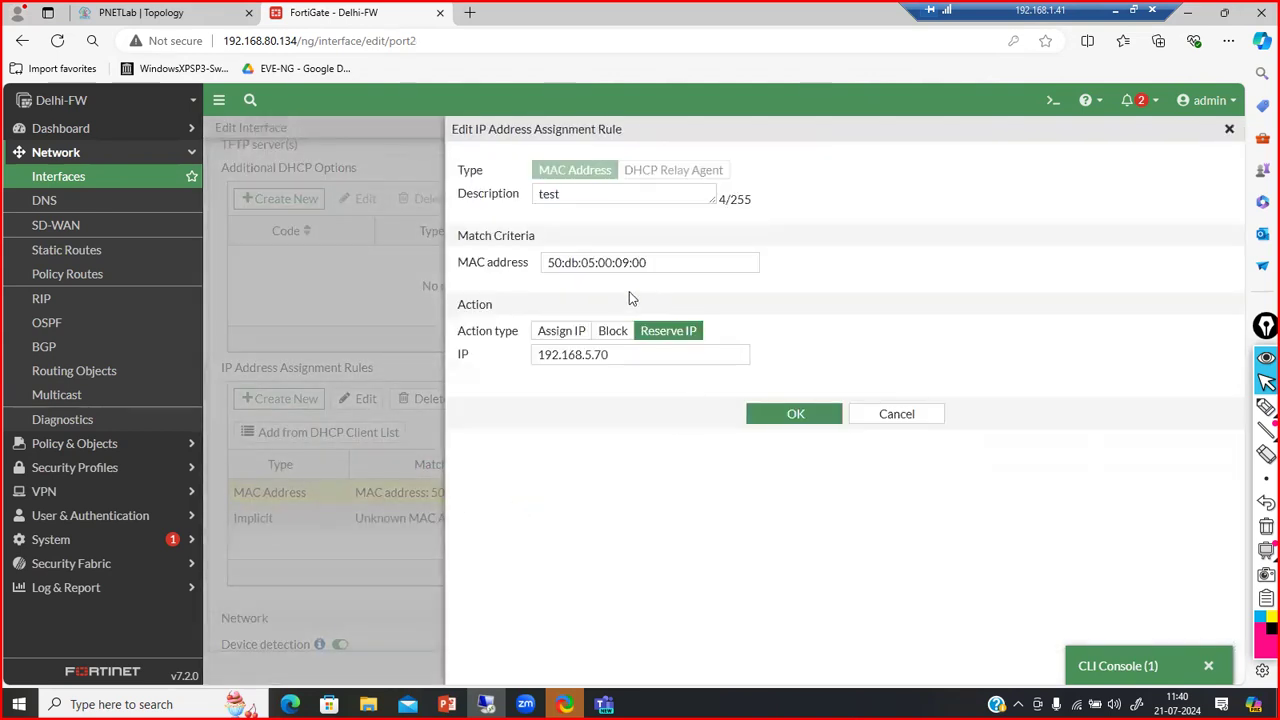
pyautogui.click(625, 348)
pyautogui.press('BackSpace')
pyautogui.press('BackSpace')
pyautogui.write('25')
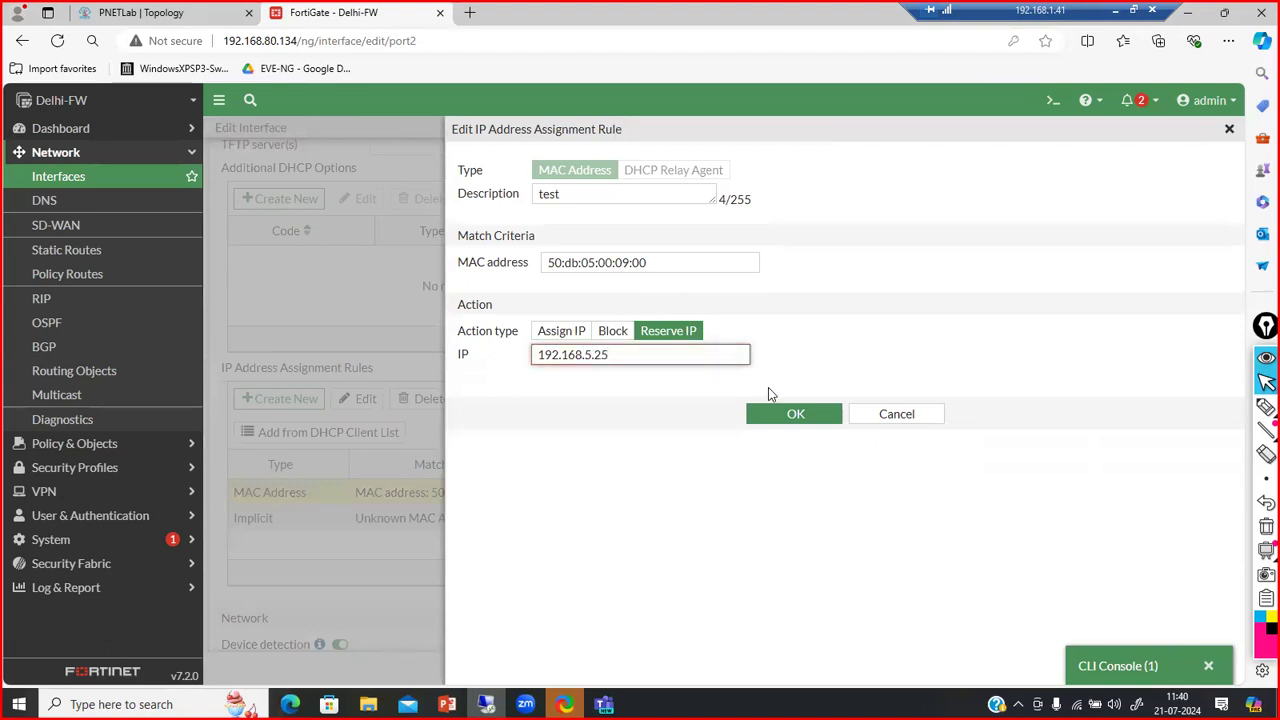
pyautogui.click(789, 411)
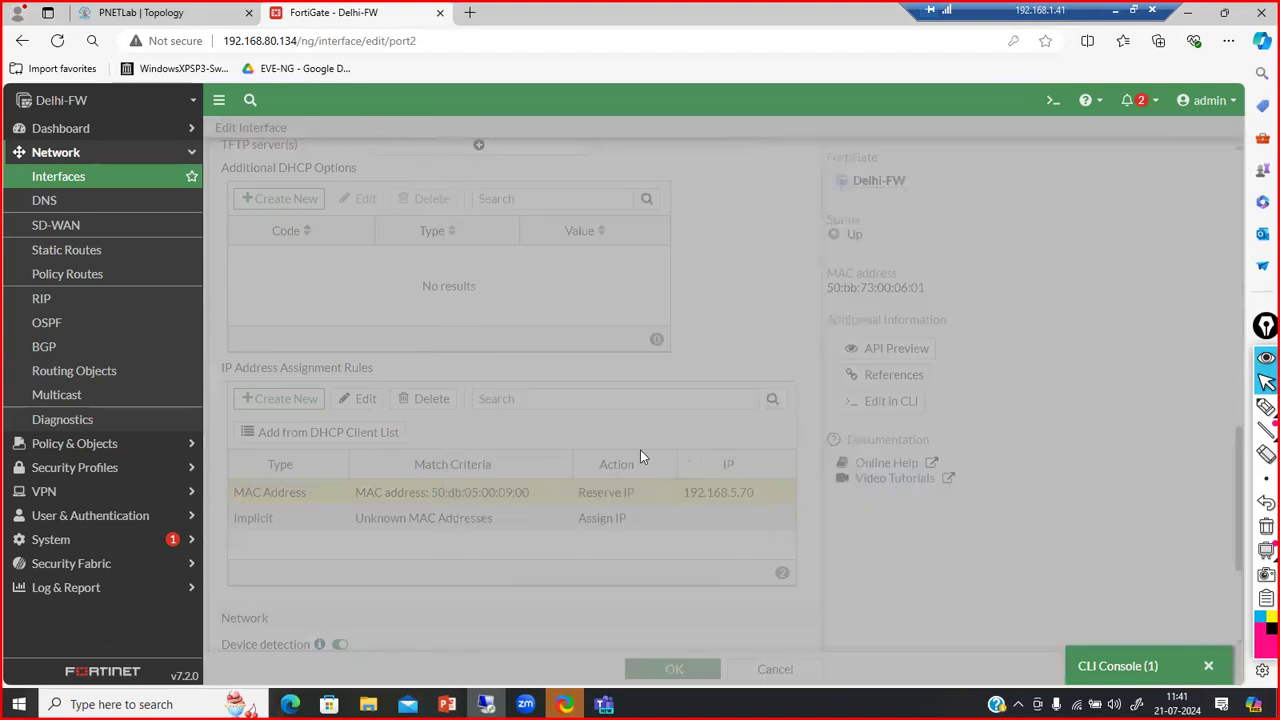
pyautogui.click(674, 669)
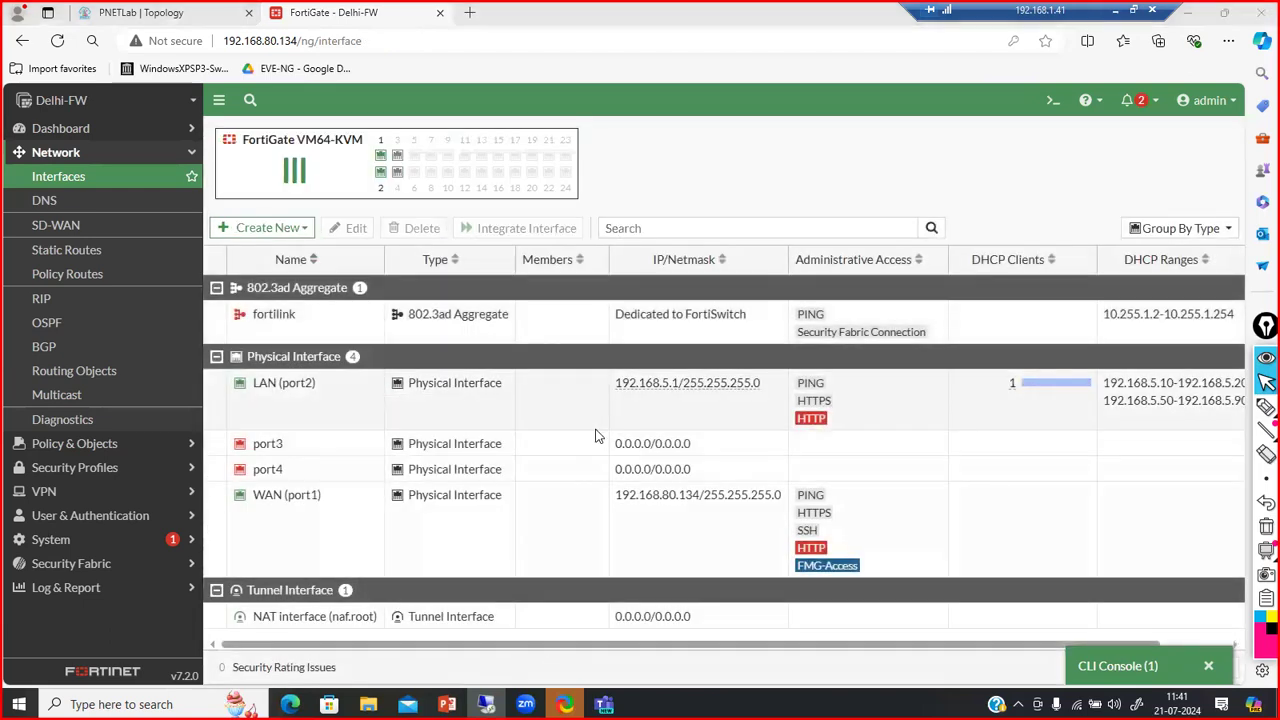
pyautogui.hotkey('alt', 'Tab')
pyautogui.hotkey('alt', 'Tab')
pyautogui.hotkey('alt', 'Tab')
pyautogui.hotkey('alt', 'Tab')
pyautogui.hotkey('alt', 'Tab')
pyautogui.hotkey('alt', 'Tab')
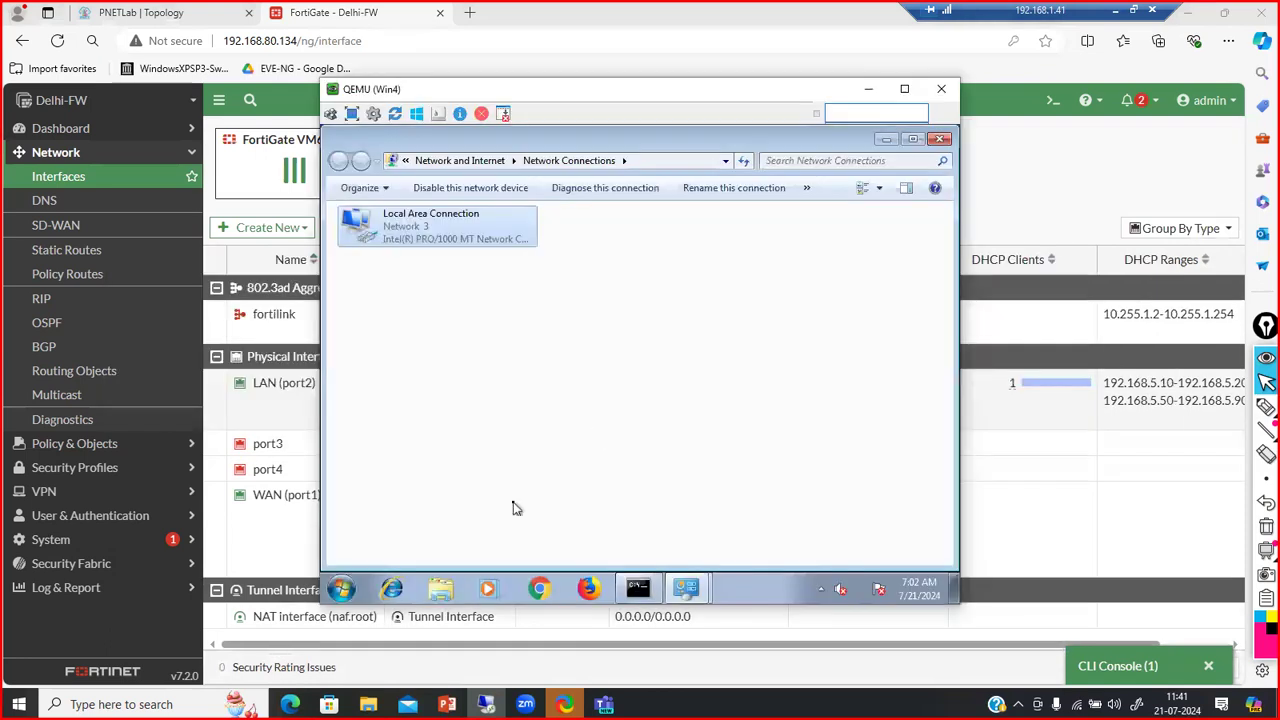
# Run ipconfig /release and ipconfig /renew so the client gets 192.168.5.25, then minimize cmd and the VM
pyautogui.click(638, 590)
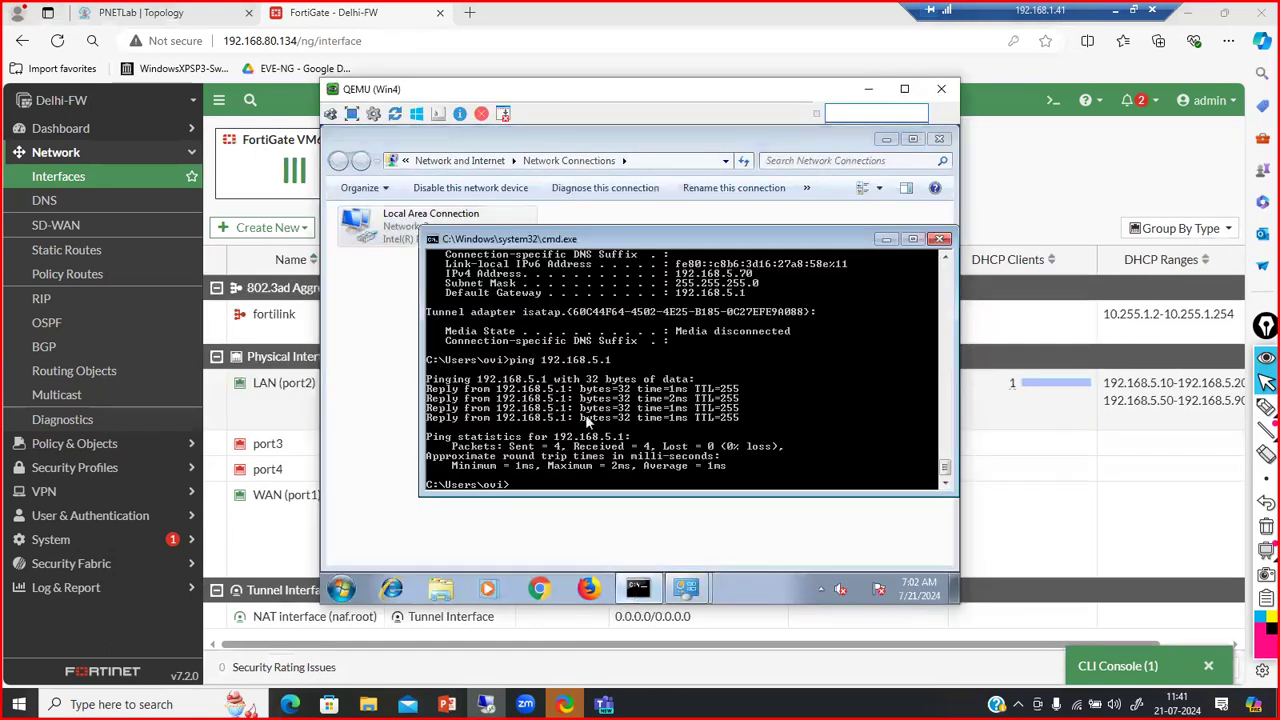
pyautogui.write('ipconfig /release')
pyautogui.press('Return')
pyautogui.press('Up')
pyautogui.press('BackSpace')
pyautogui.press('BackSpace')
pyautogui.press('BackSpace')
pyautogui.press('BackSpace')
pyautogui.press('BackSpace')
pyautogui.write('new')
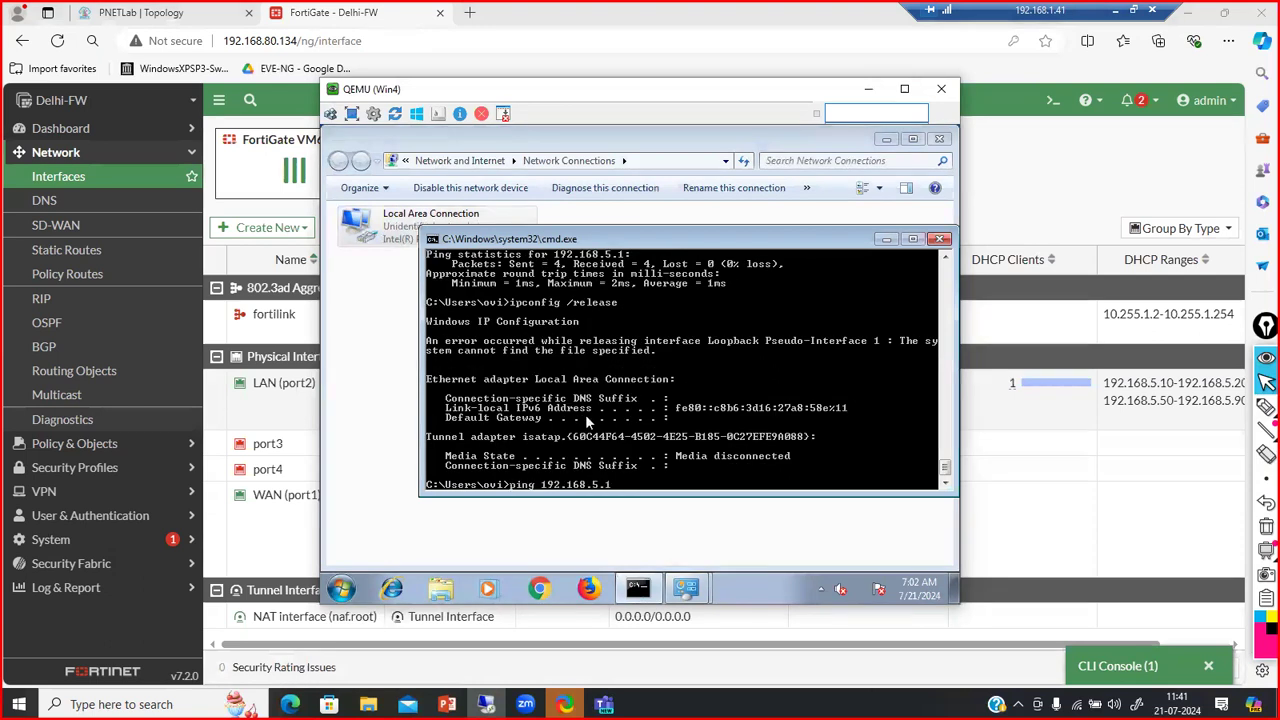
pyautogui.press('Return')
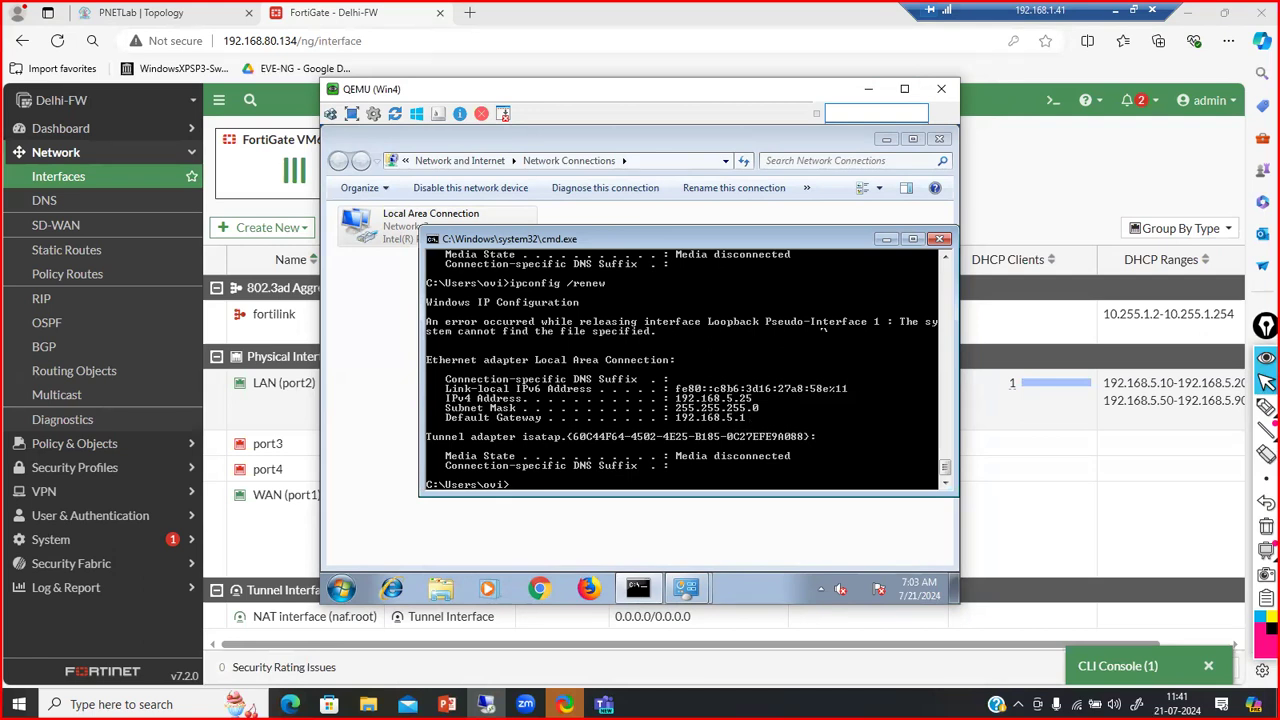
pyautogui.click(886, 240)
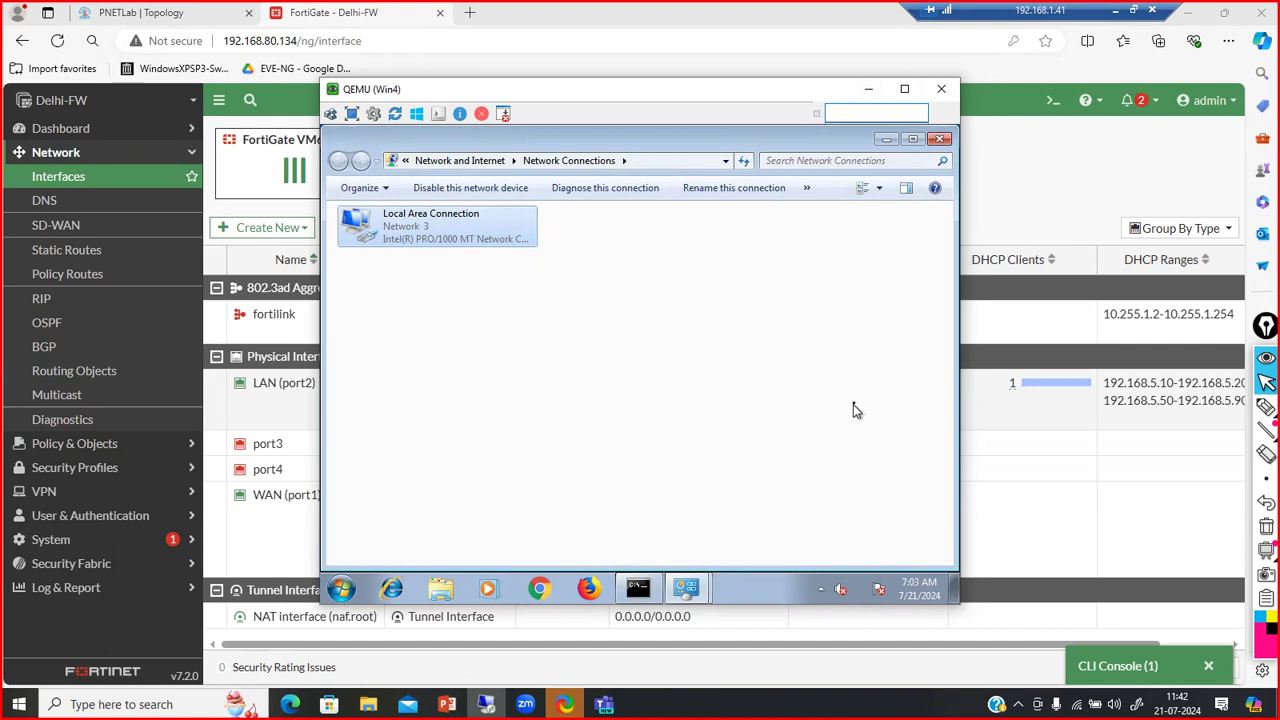
pyautogui.click(868, 89)
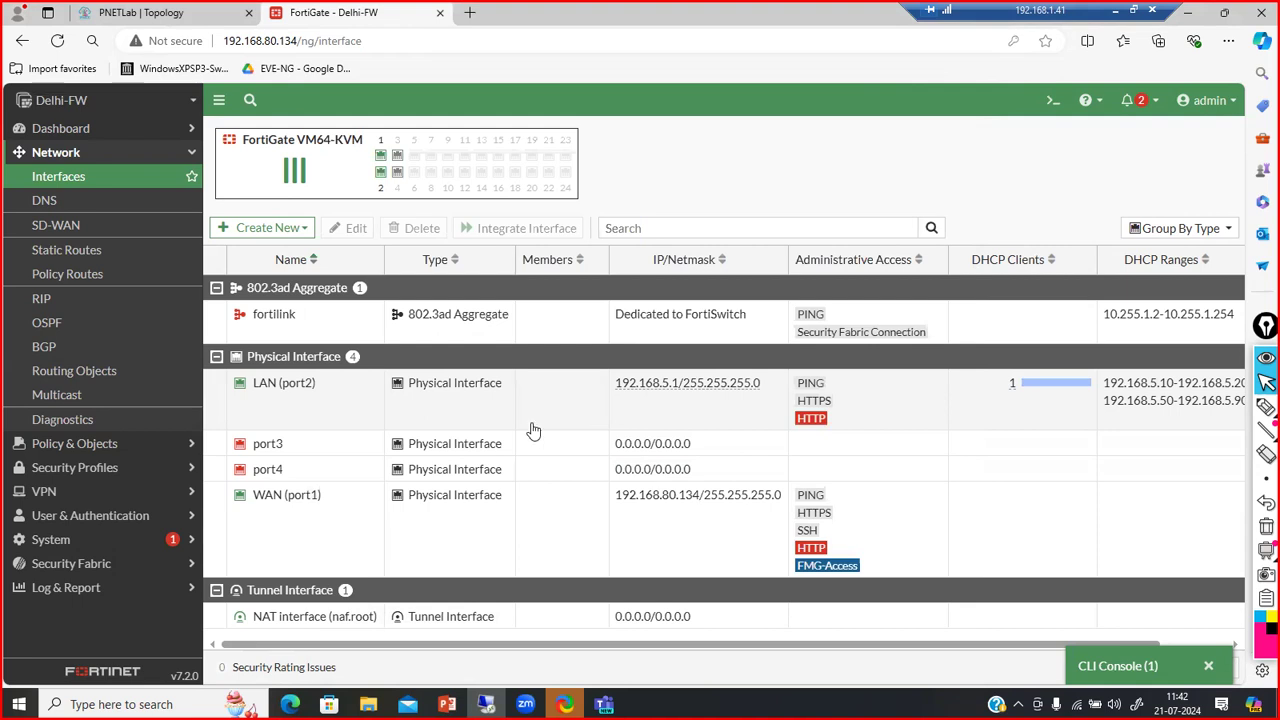
# Reopen LAN (port2) in FortiGate, reload the slow page, and switch back to the Win4 VM window
pyautogui.doubleClick(365, 420)
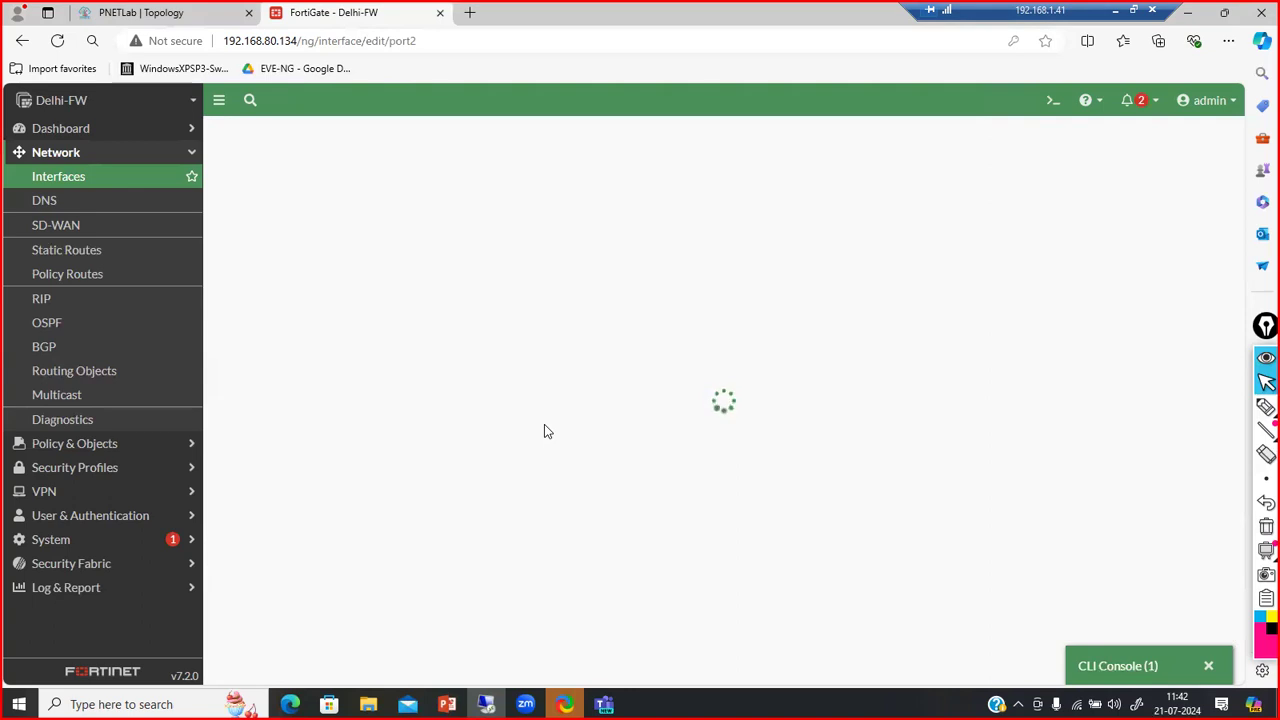
pyautogui.click(57, 41)
pyautogui.hotkey('alt', 'Tab')
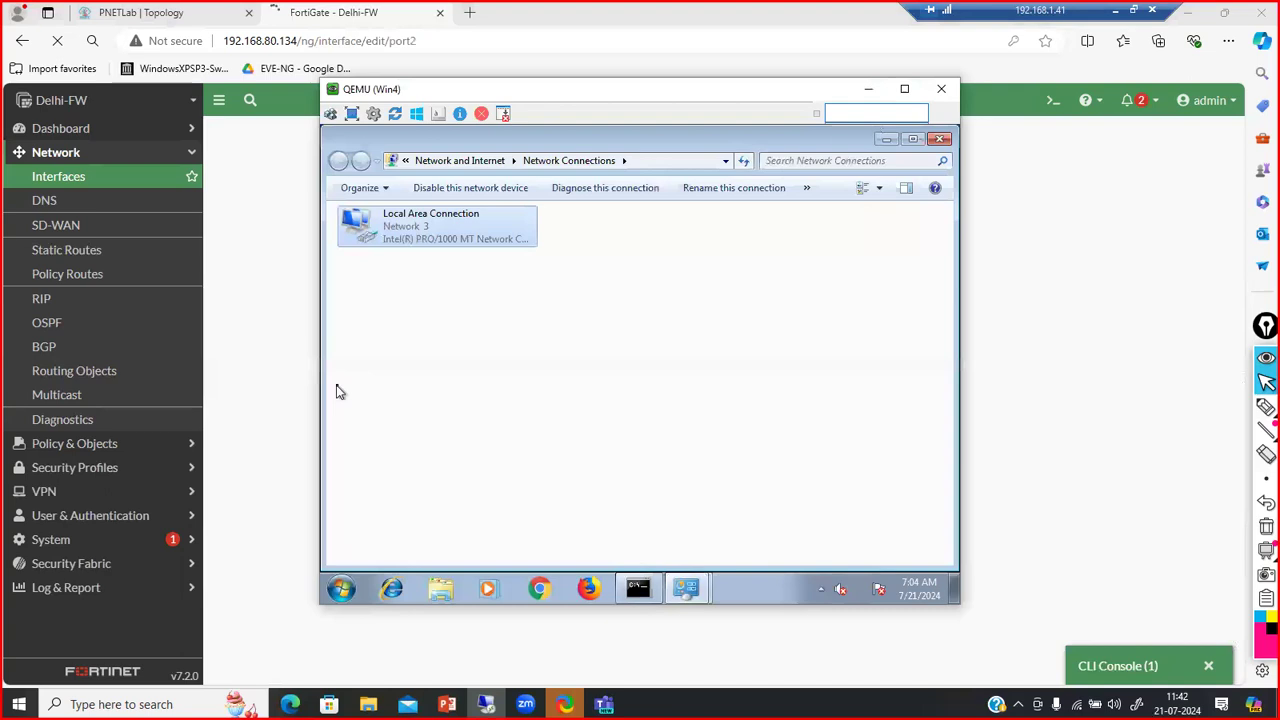
pyautogui.click(171, 12)
# Delete the Win3 node from the PNETLab topology
pyautogui.rightClick(89, 278)
pyautogui.click(124, 516)
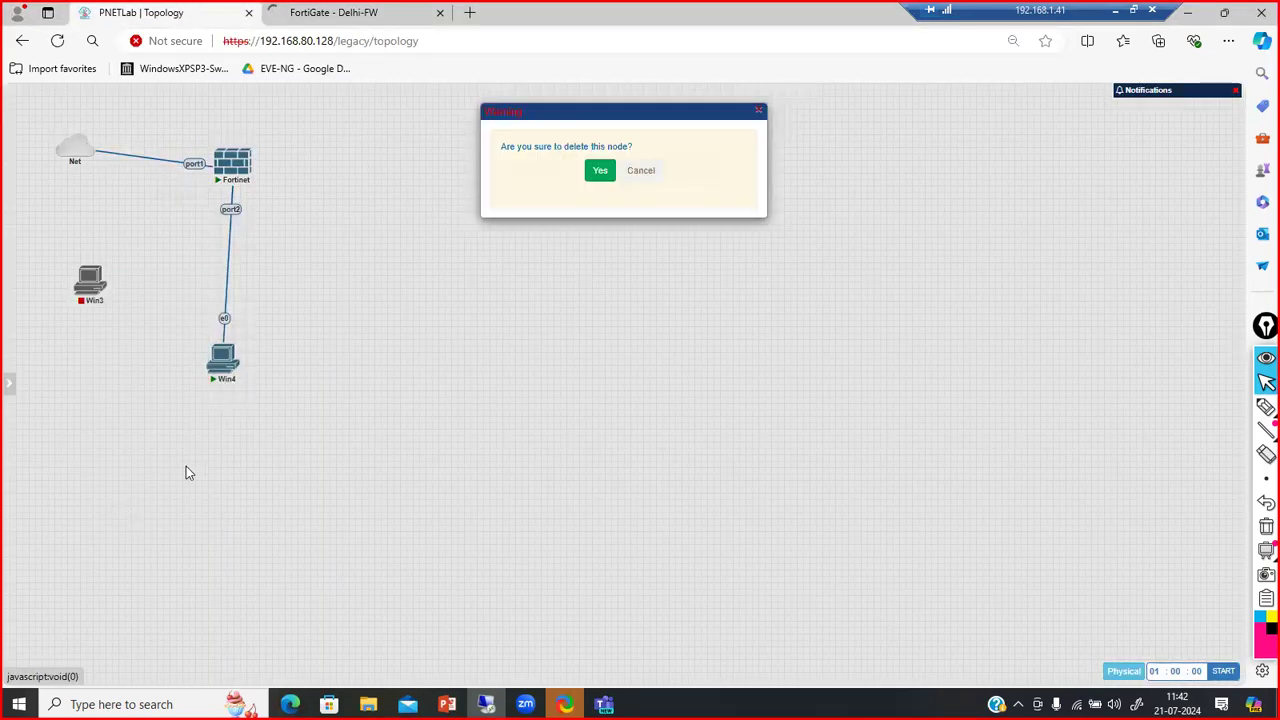
pyautogui.click(599, 162)
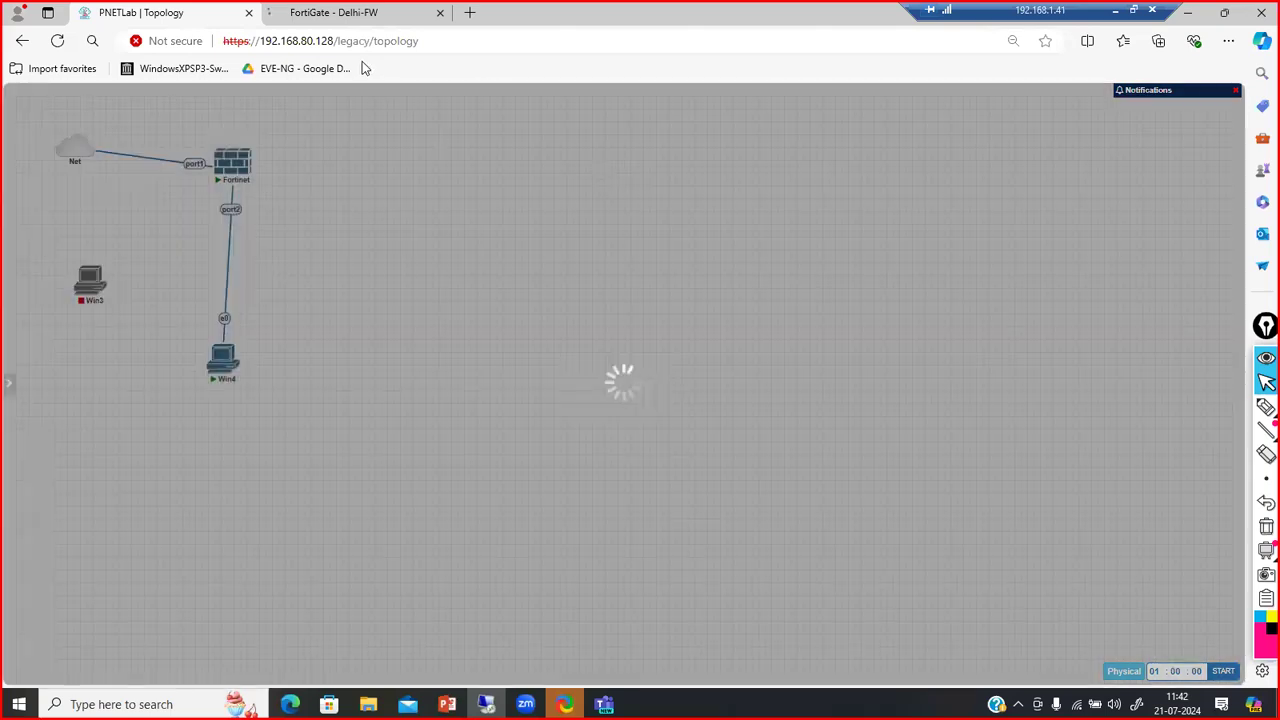
# Return to the PNETLab topology tab and launch the Fortinet node's console
pyautogui.click(330, 38)
pyautogui.click(325, 22)
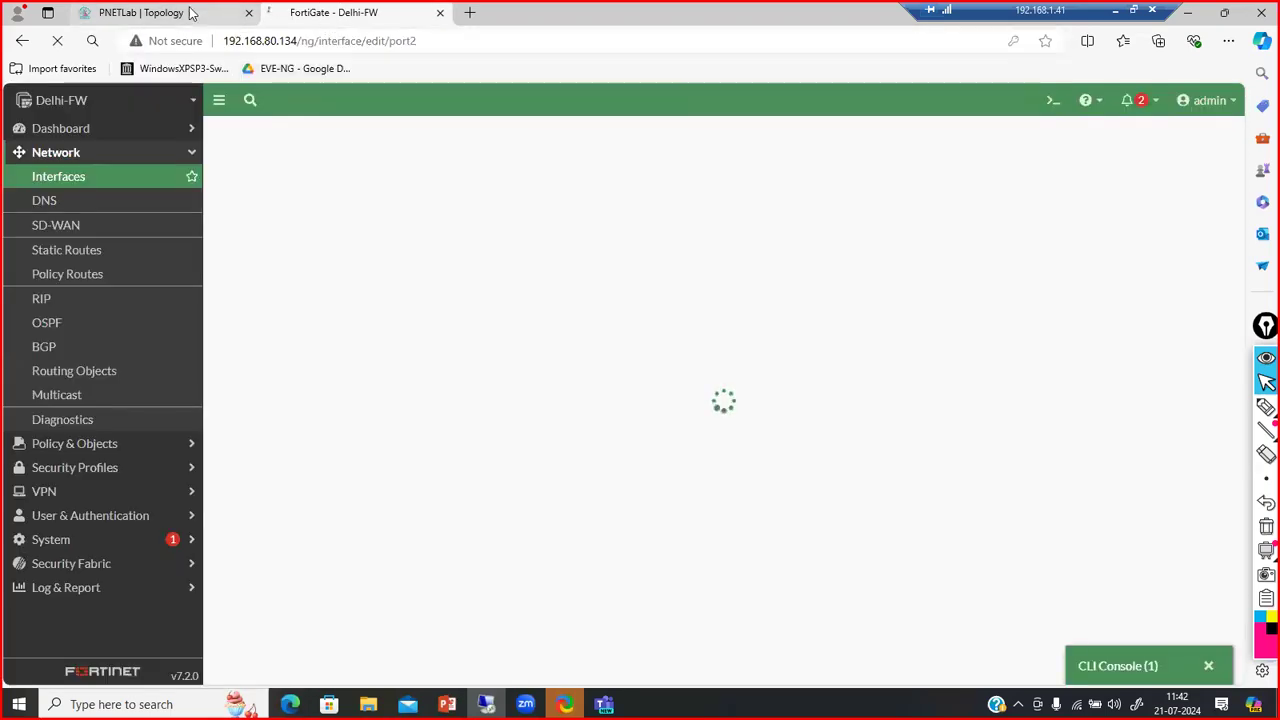
pyautogui.moveTo(191, 14)
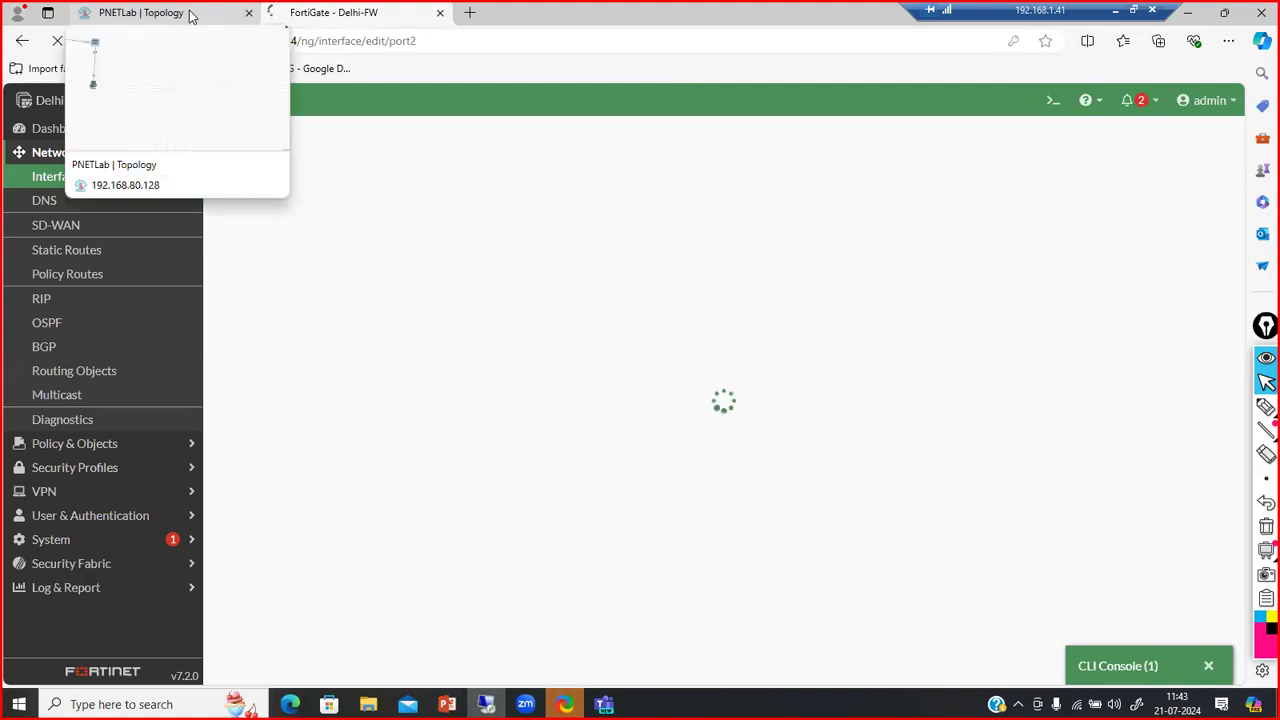
pyautogui.click(191, 14)
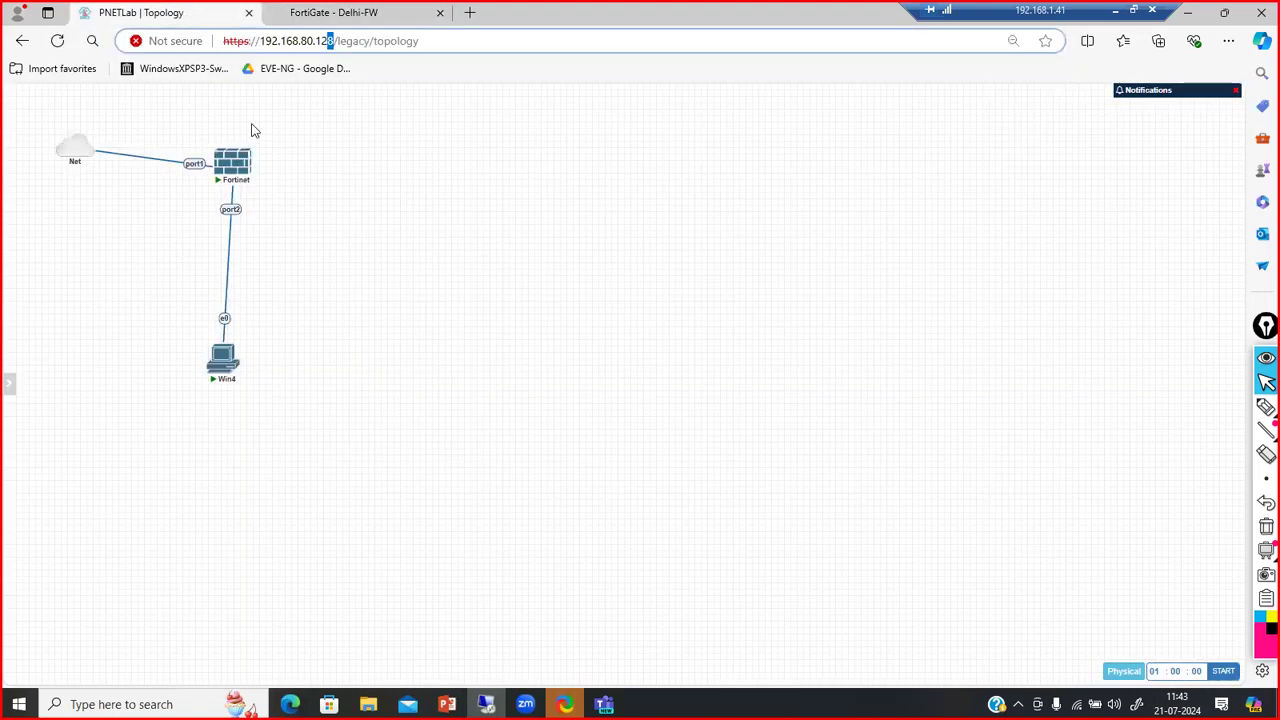
pyautogui.click(228, 172)
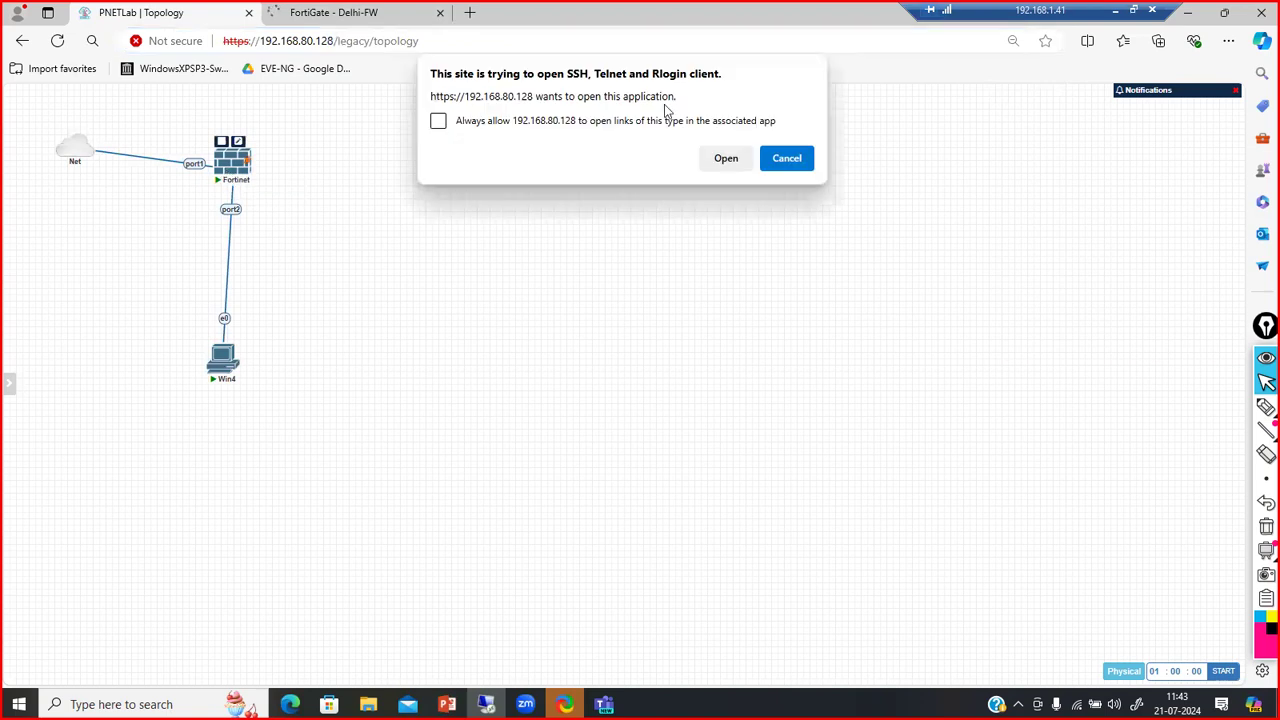
# Launch the Fortinet console, center its window, and enter admin at the Delhi-FW login
pyautogui.click(712, 159)
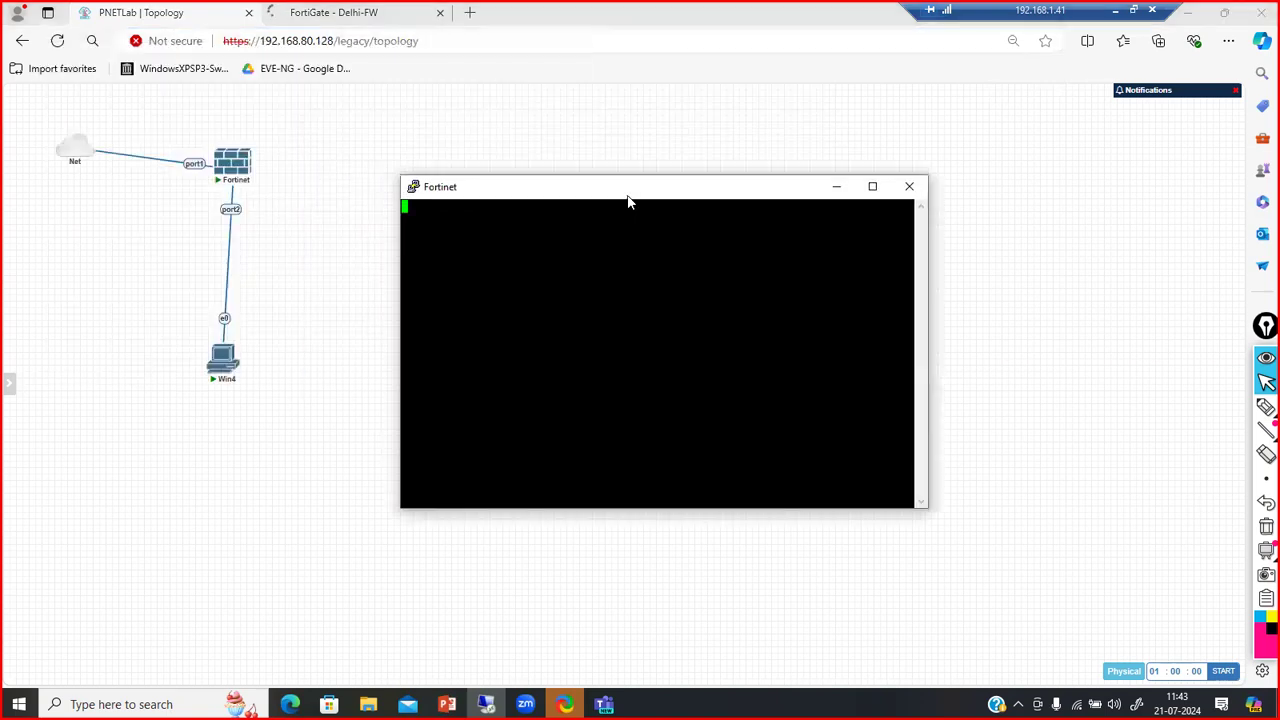
pyautogui.moveTo(277, 60); pyautogui.dragTo(629, 194)
pyautogui.press('Return')
pyautogui.press('Return')
pyautogui.press('Return')
pyautogui.press('Return')
pyautogui.write('admin')
pyautogui.press('Return')
pyautogui.press('Return')
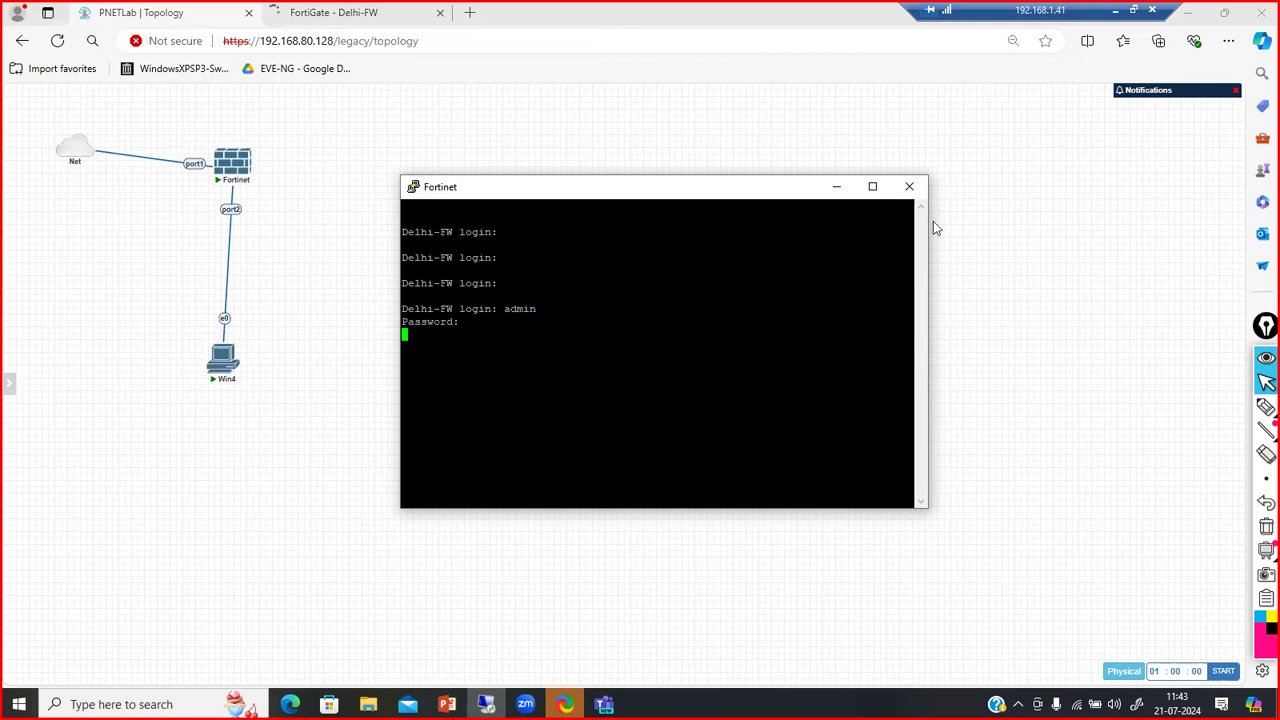
# Widen the console window, then close it and confirm ending the session
pyautogui.moveTo(929, 225); pyautogui.dragTo(1185, 225)
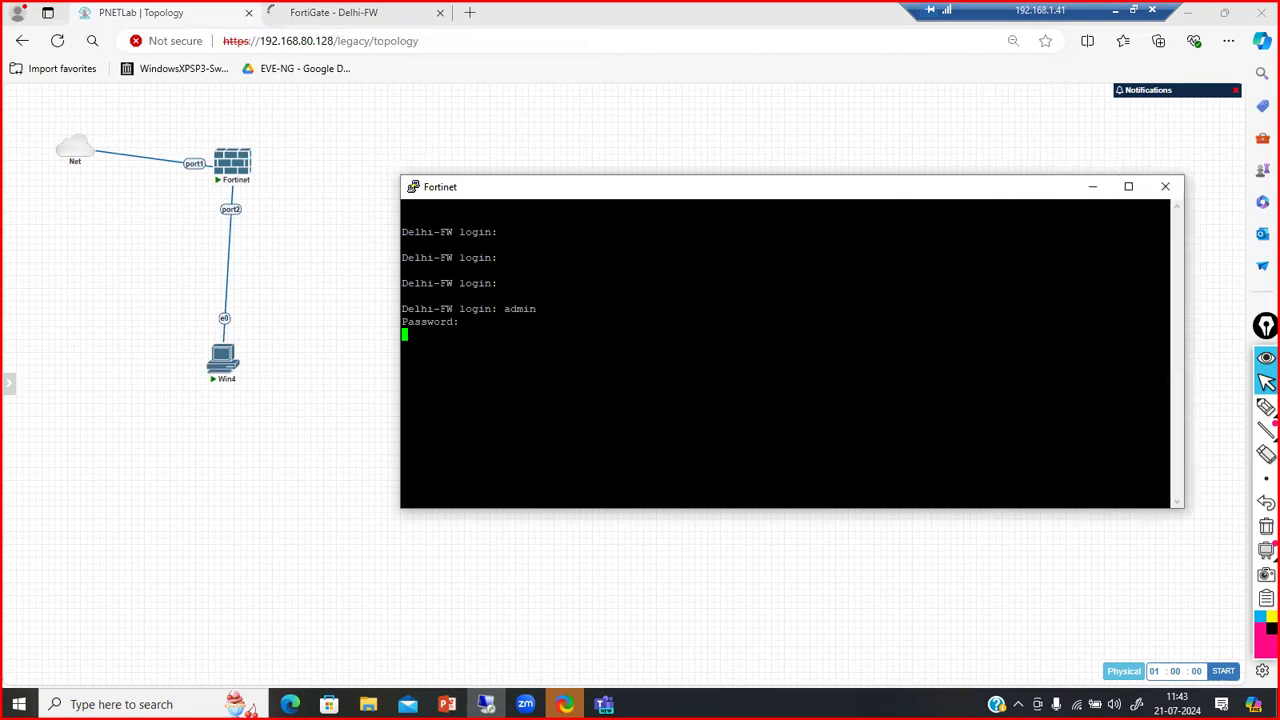
pyautogui.press('Return')
pyautogui.press('Return')
pyautogui.press('Return')
pyautogui.press('Return')
pyautogui.press('Return')
pyautogui.press('Return')
pyautogui.press('Return')
pyautogui.press('Up')
pyautogui.press('Up')
pyautogui.press('Up')
pyautogui.press('Up')
pyautogui.press('Up')
pyautogui.press('Up')
pyautogui.click(1165, 186)
pyautogui.click(665, 409)
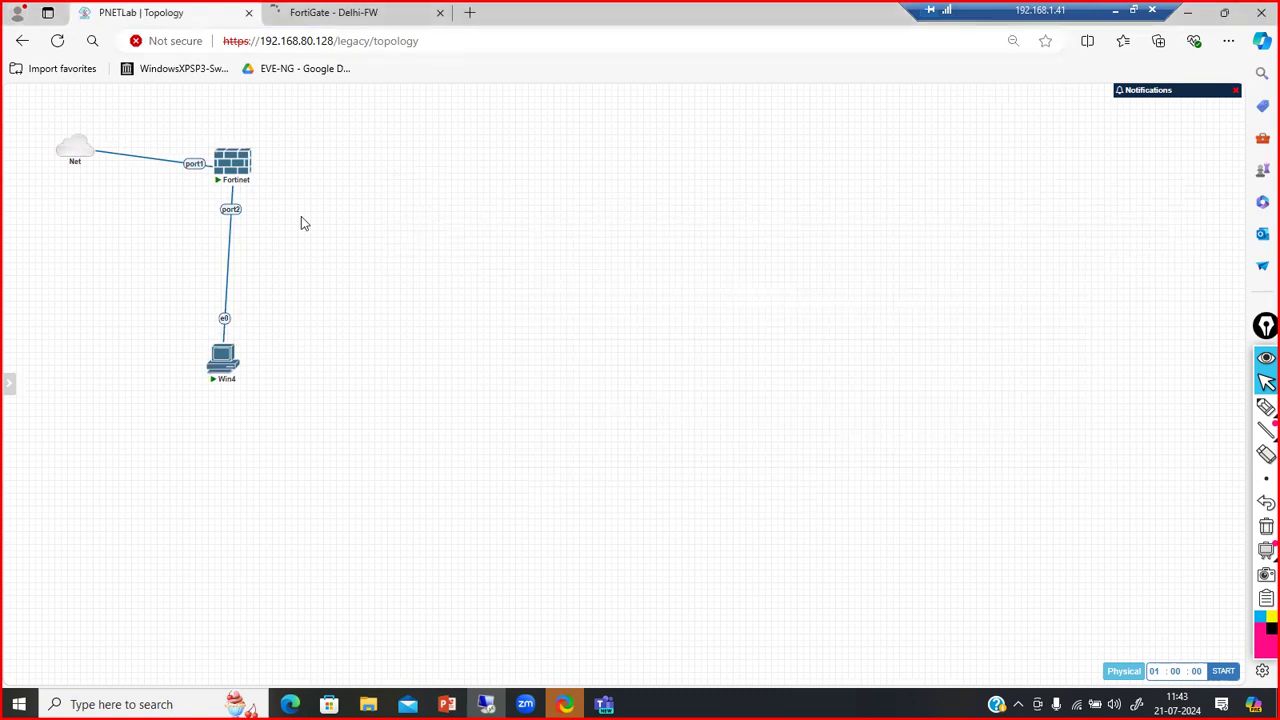
# Reopen the Fortinet console and center and widen its window
pyautogui.click(230, 178)
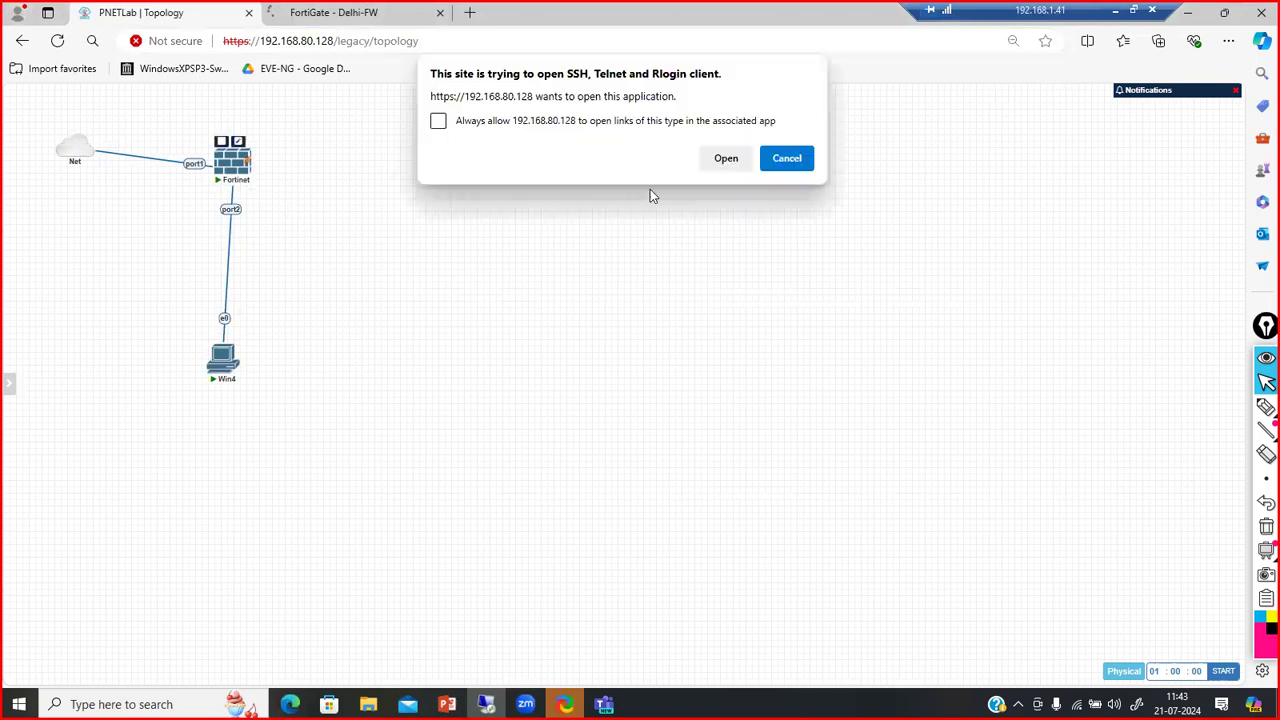
pyautogui.click(736, 157)
pyautogui.moveTo(302, 80); pyautogui.dragTo(600, 185)
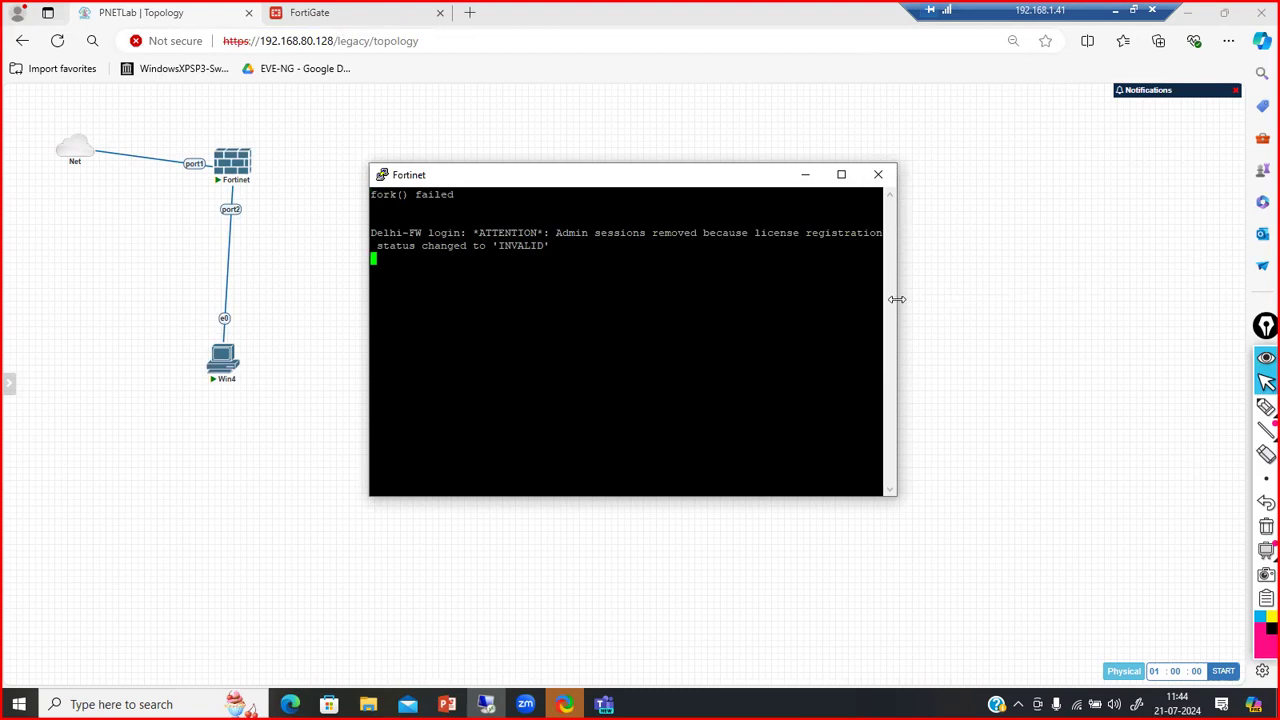
pyautogui.moveTo(896, 297); pyautogui.dragTo(1083, 307)
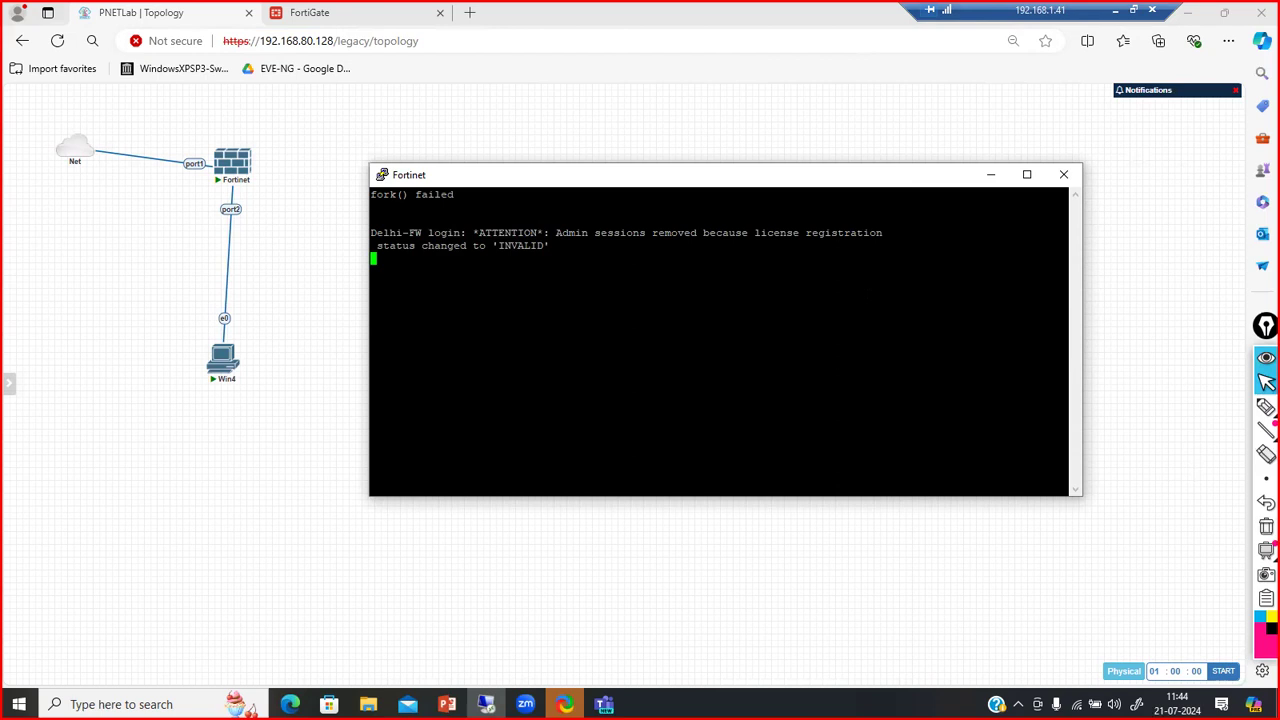
# Try logging in as admin past the license-invalid warning, then bring up the Fortinet node's actions
pyautogui.press('Return')
pyautogui.moveTo(556, 232); pyautogui.dragTo(782, 270)
pyautogui.click(782, 270)
pyautogui.write('admin')
pyautogui.press('Return')
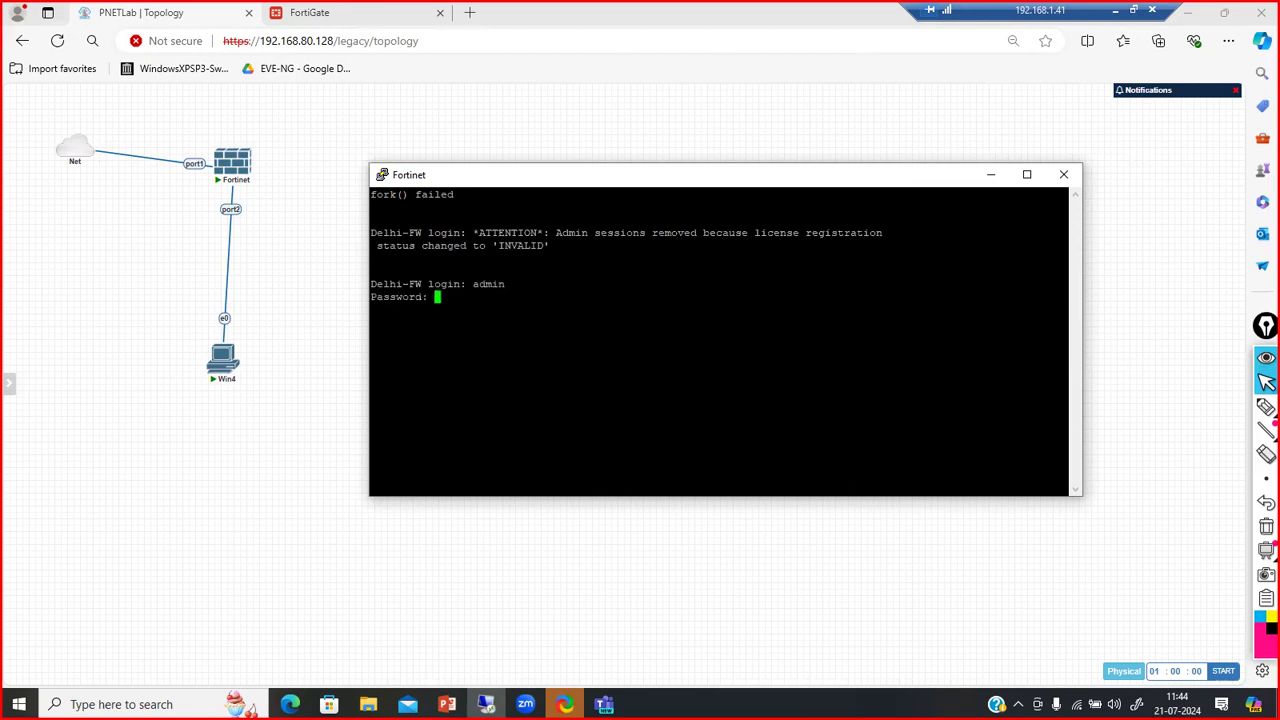
pyautogui.press('Return')
pyautogui.press('Return')
pyautogui.press('Return')
pyautogui.press('Return')
pyautogui.press('Return')
pyautogui.press('Return')
pyautogui.rightClick(230, 163)
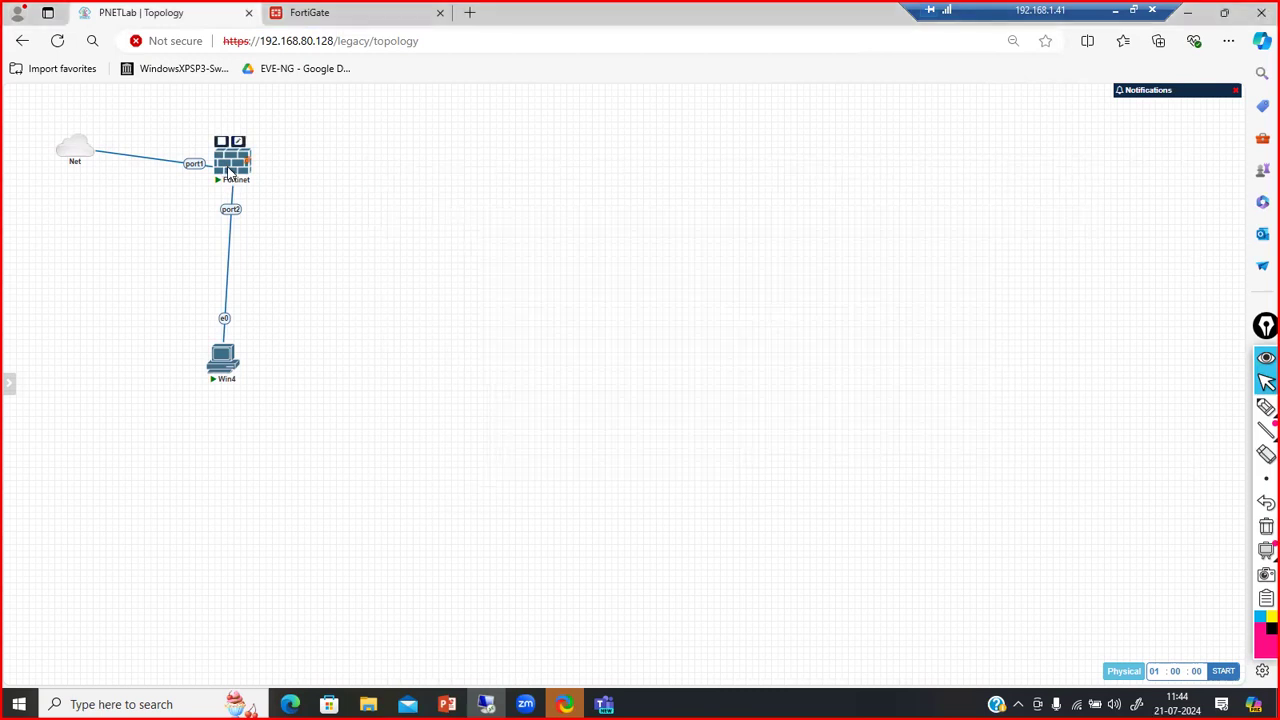
# Stop and restart the Fortinet node, then launch a fresh console for it
pyautogui.click(261, 216)
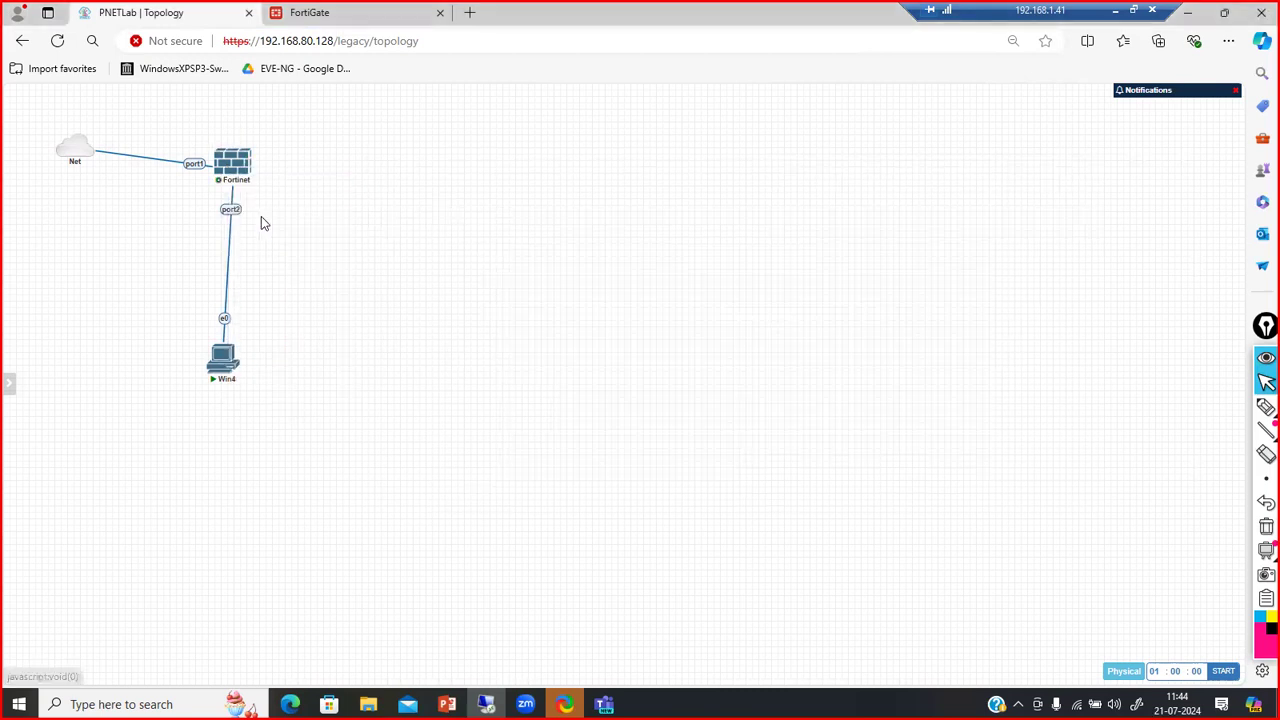
pyautogui.rightClick(231, 169)
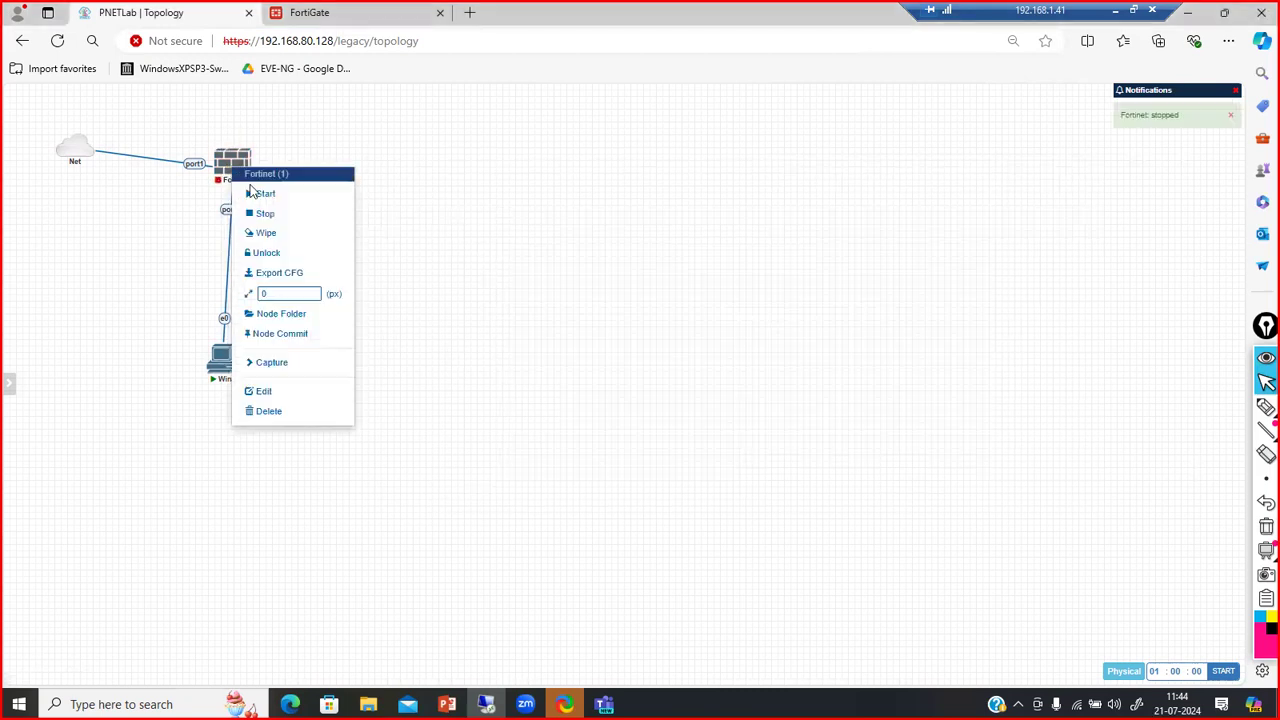
pyautogui.click(260, 194)
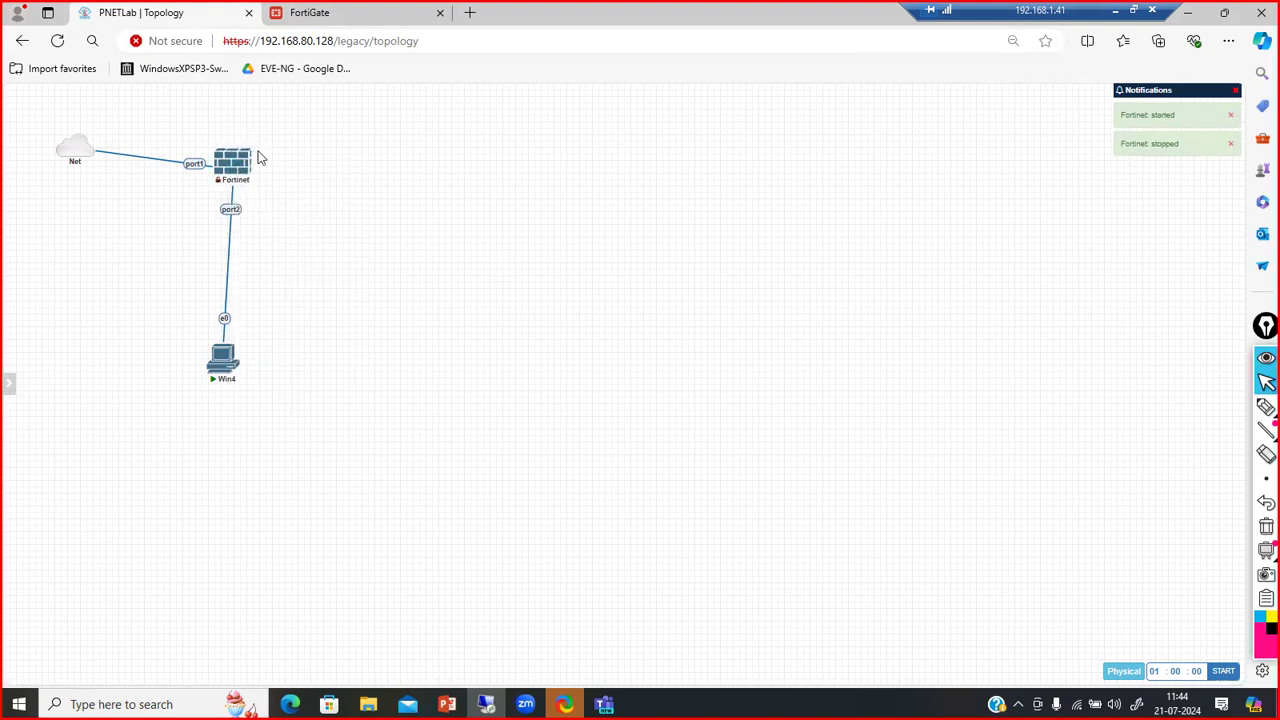
pyautogui.click(228, 175)
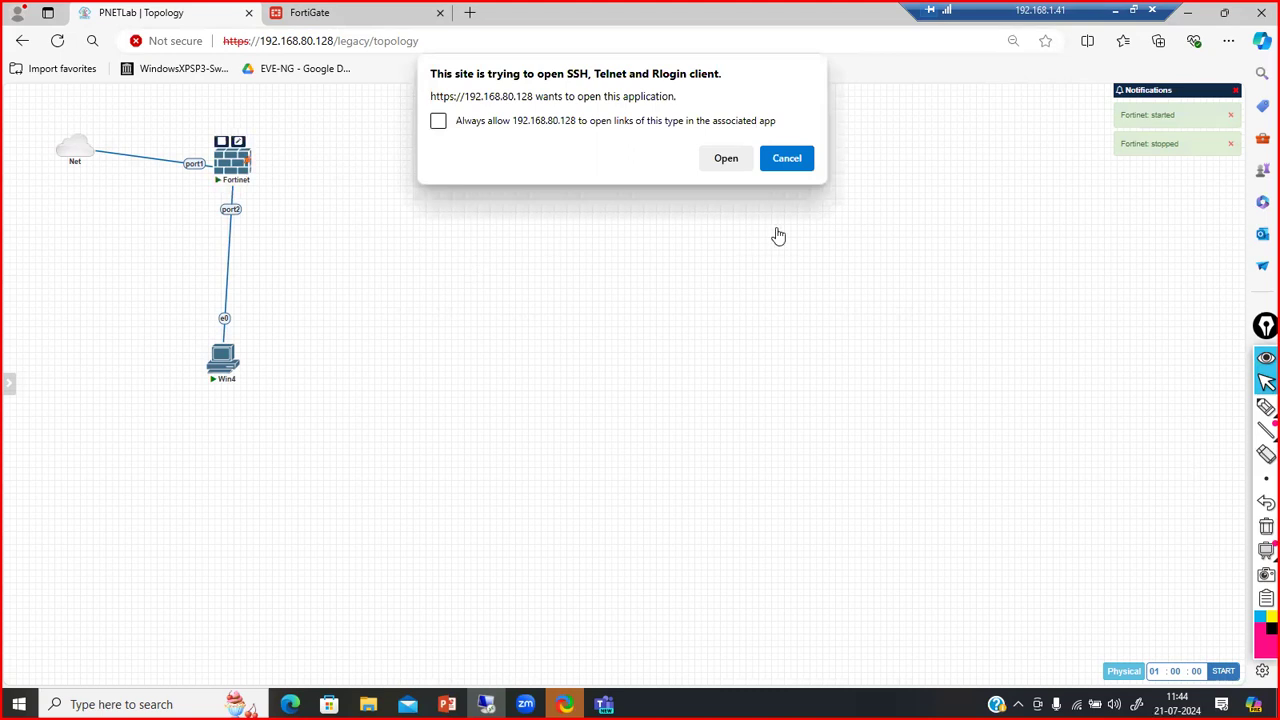
pyautogui.click(726, 160)
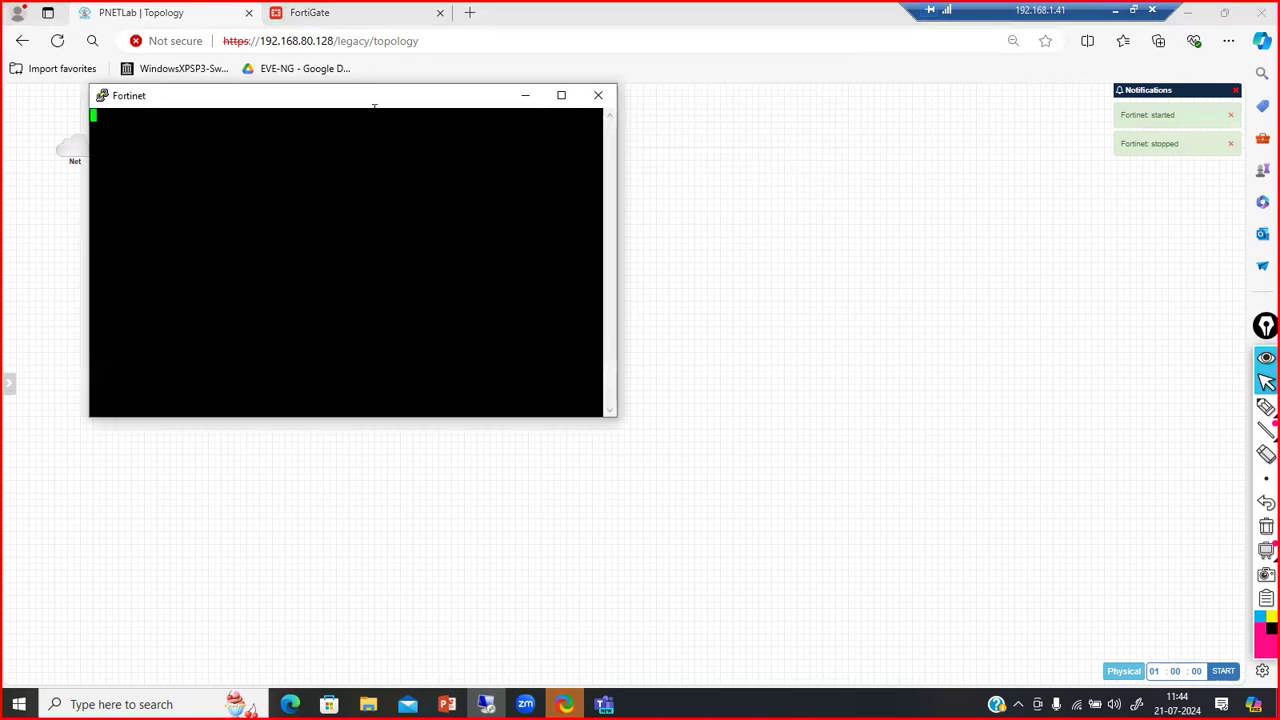
# Move the PuTTY console off the topology and widen it
pyautogui.moveTo(335, 97); pyautogui.dragTo(649, 206)
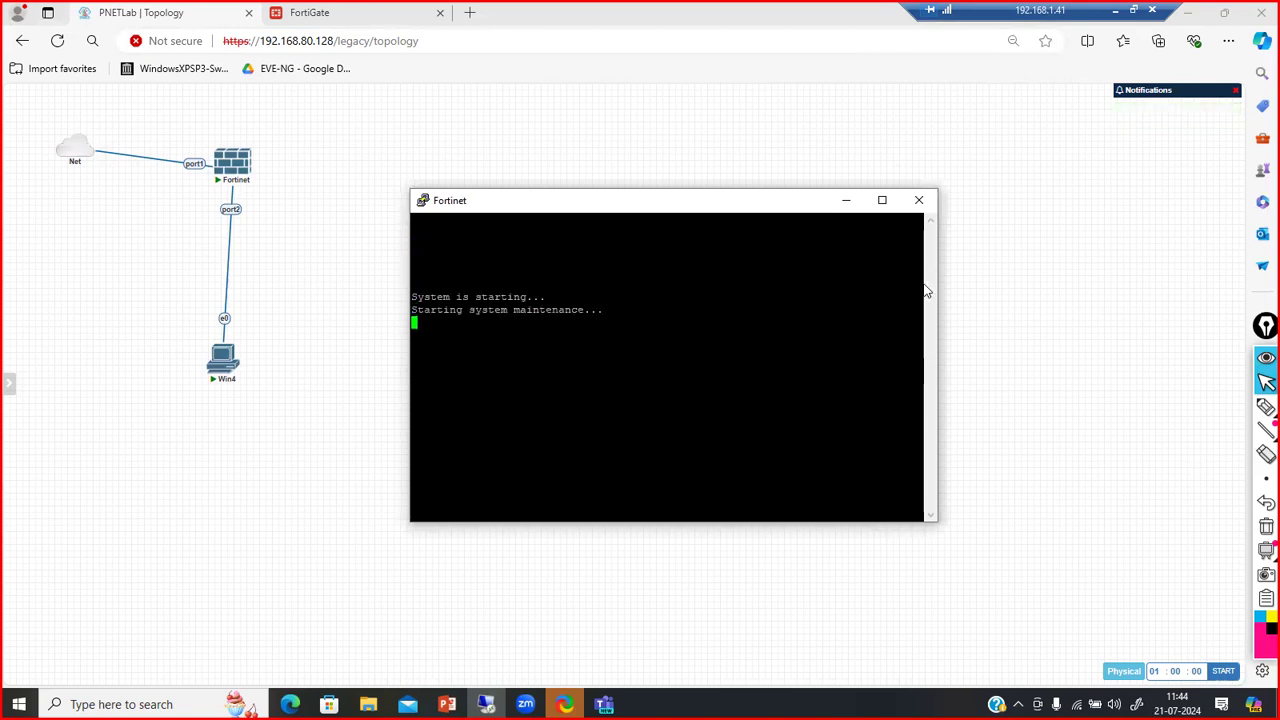
pyautogui.moveTo(938, 299); pyautogui.dragTo(1091, 297)
pyautogui.moveTo(717, 203); pyautogui.dragTo(647, 196)
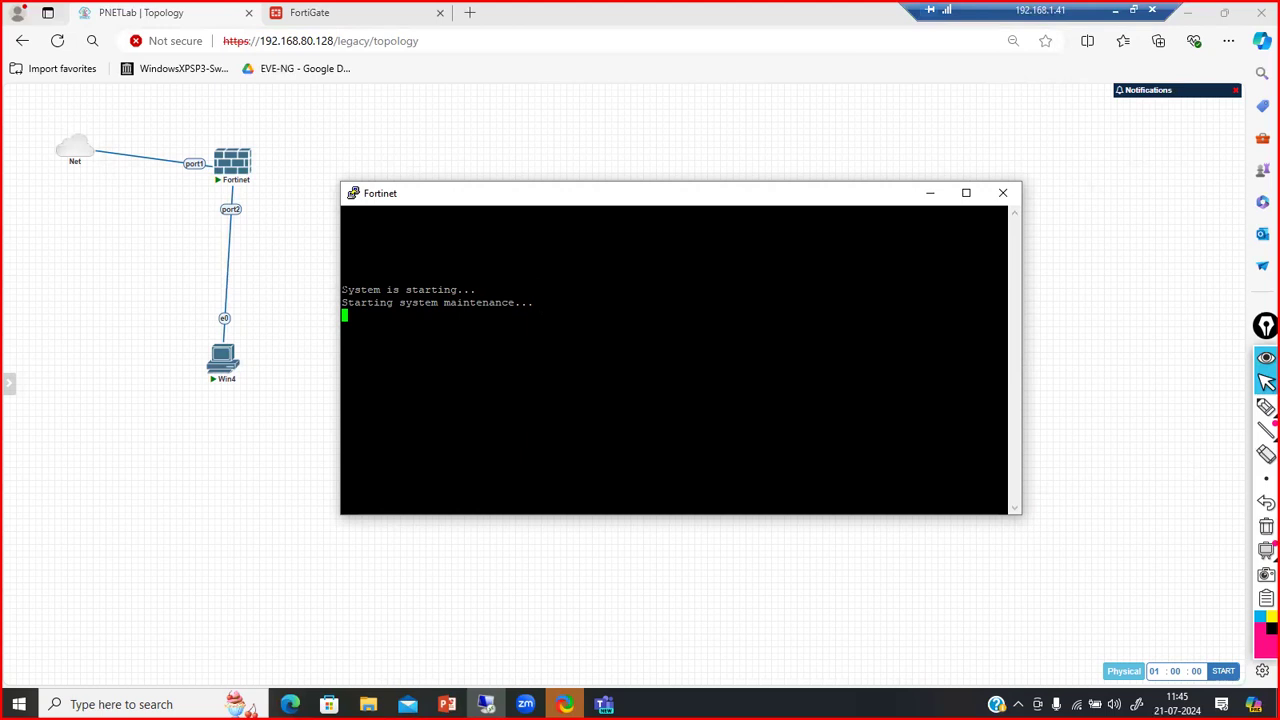
pyautogui.moveTo(338, 274); pyautogui.dragTo(318, 270)
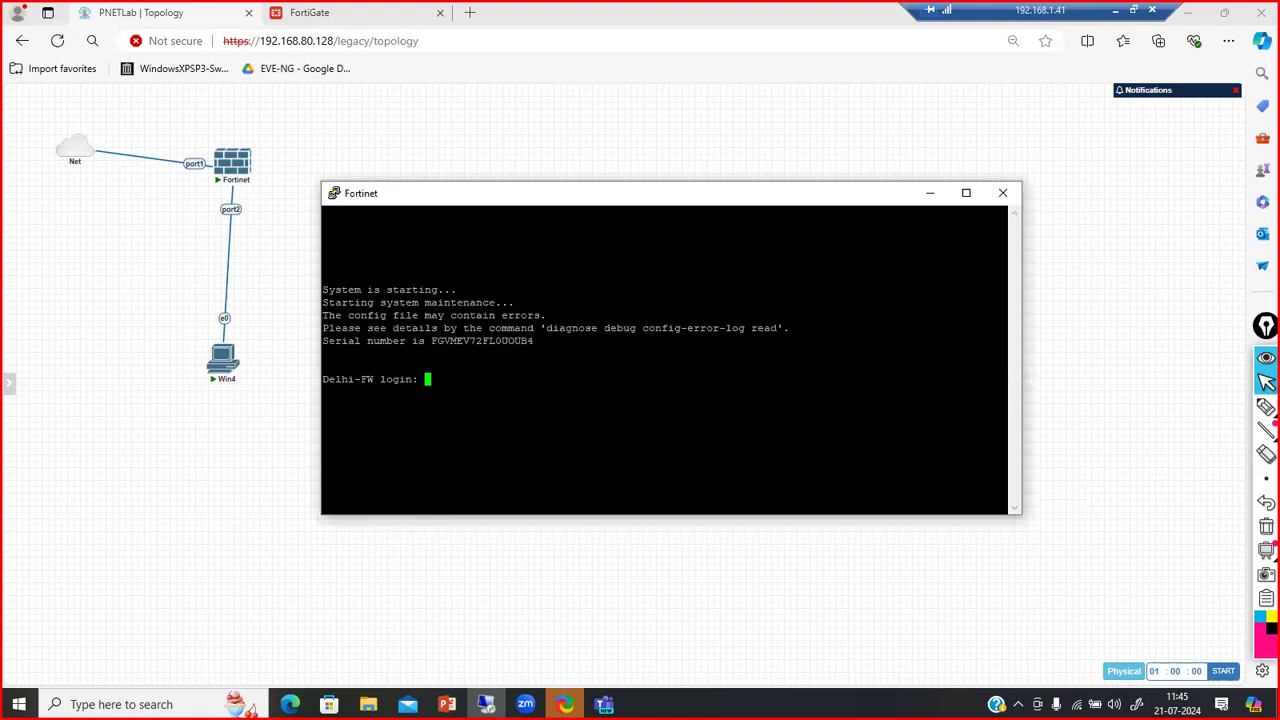
# Log in to Delhi-FW as admin and run get system interface
pyautogui.write('admin')
pyautogui.press('Return')
pyautogui.press('Return')
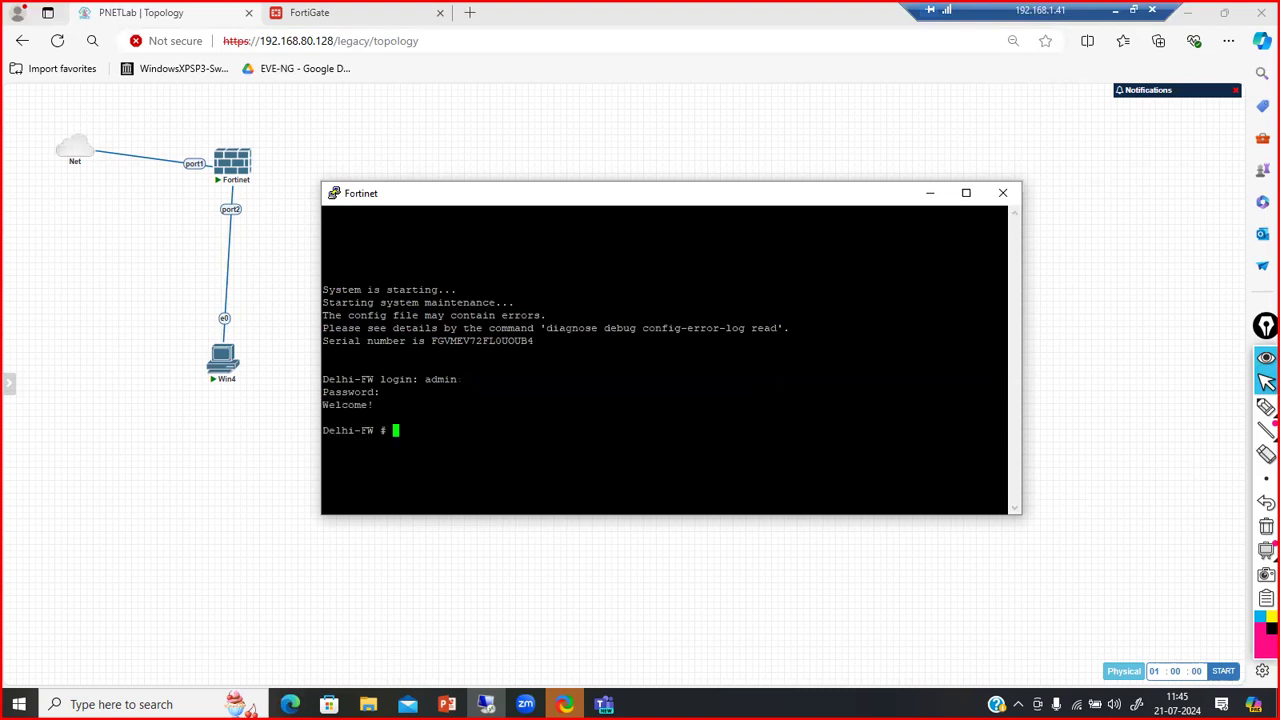
pyautogui.write('get system interface')
pyautogui.press('Return')
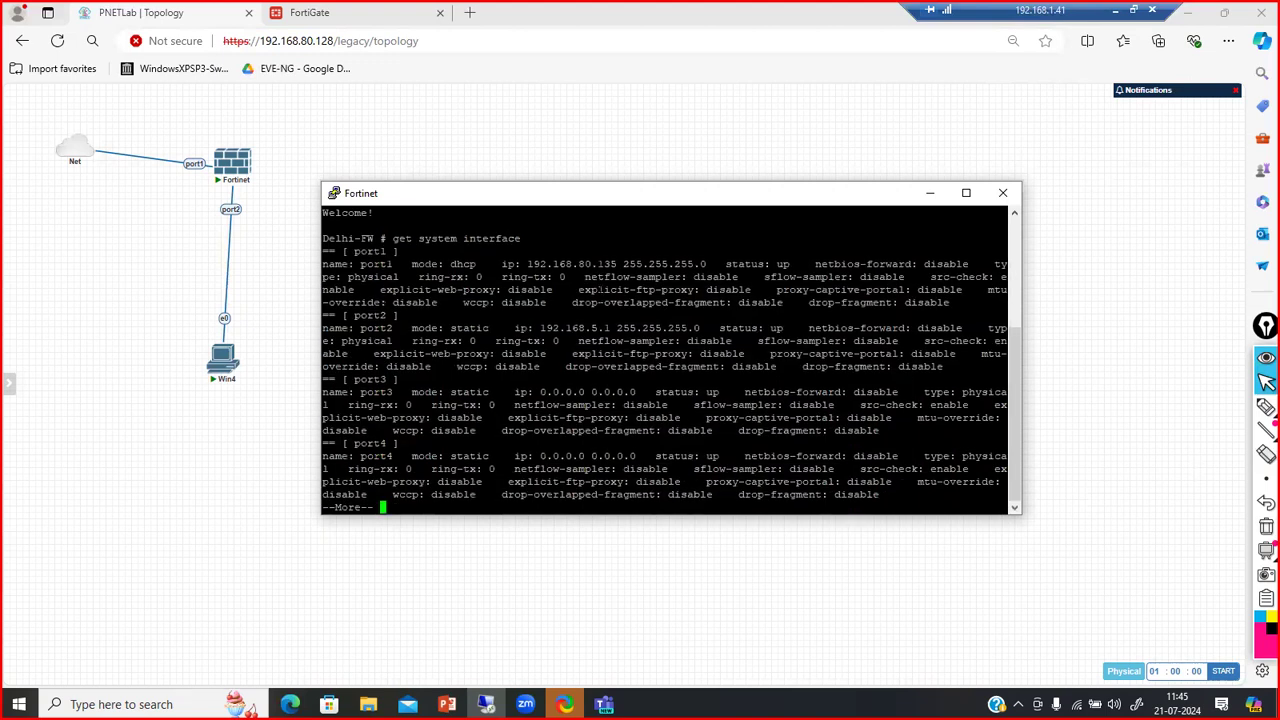
# In the FortiGate tab, correct the address to 192.168.80.135 and load it
pyautogui.click(364, 31)
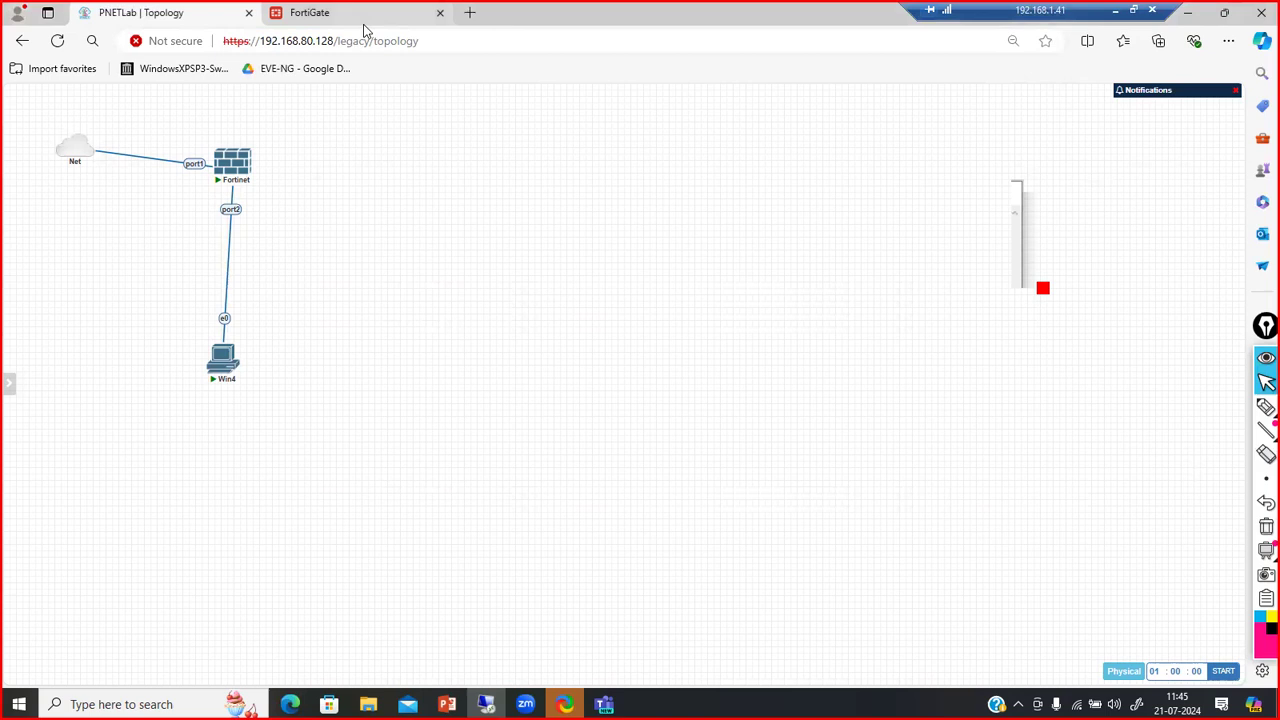
pyautogui.moveTo(289, 40); pyautogui.dragTo(680, 61)
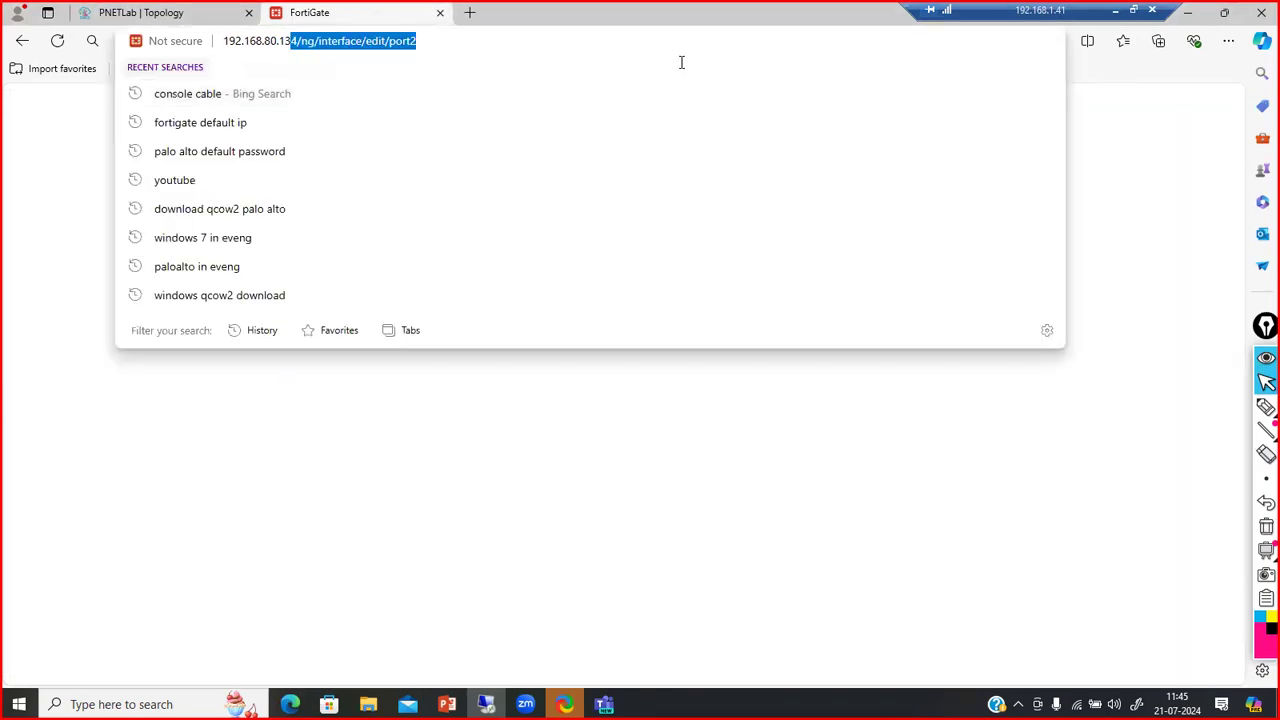
pyautogui.write('5')
pyautogui.press('Return')
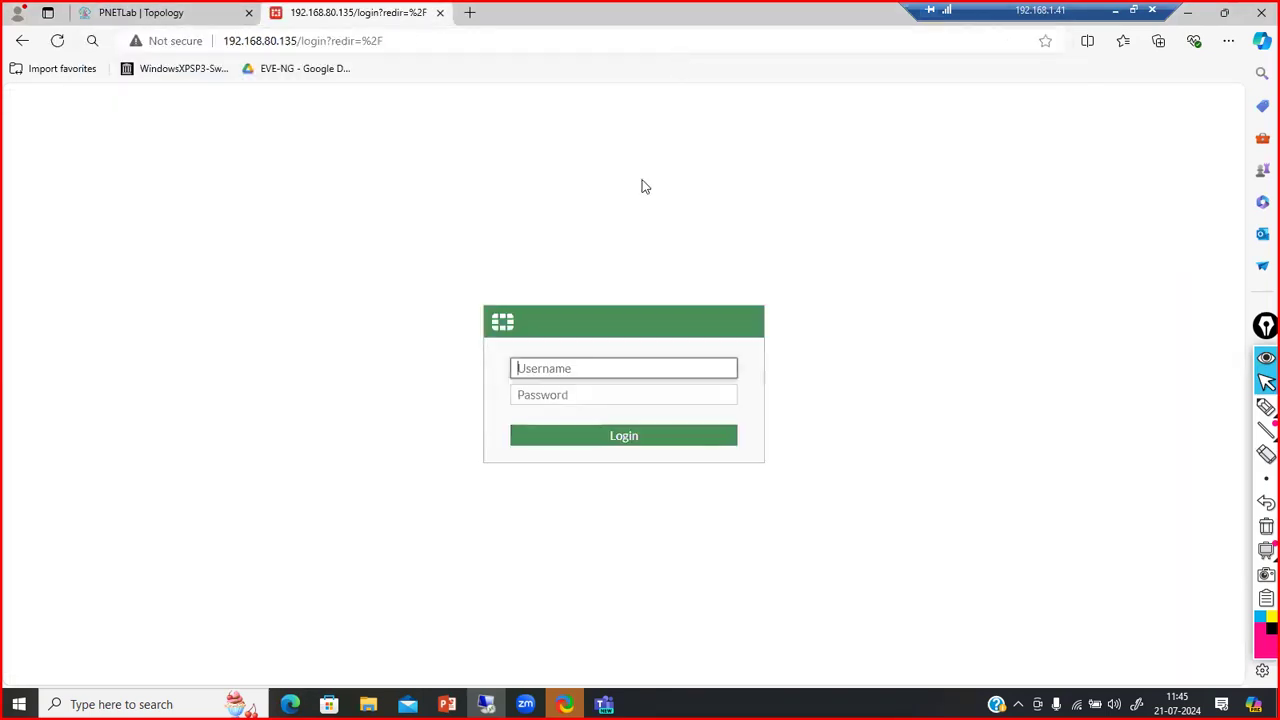
# Log in with the admin account and password, skip saving it, and open Network > Interfaces
pyautogui.write('admin')
pyautogui.press('Tab')
pyautogui.write('admin')
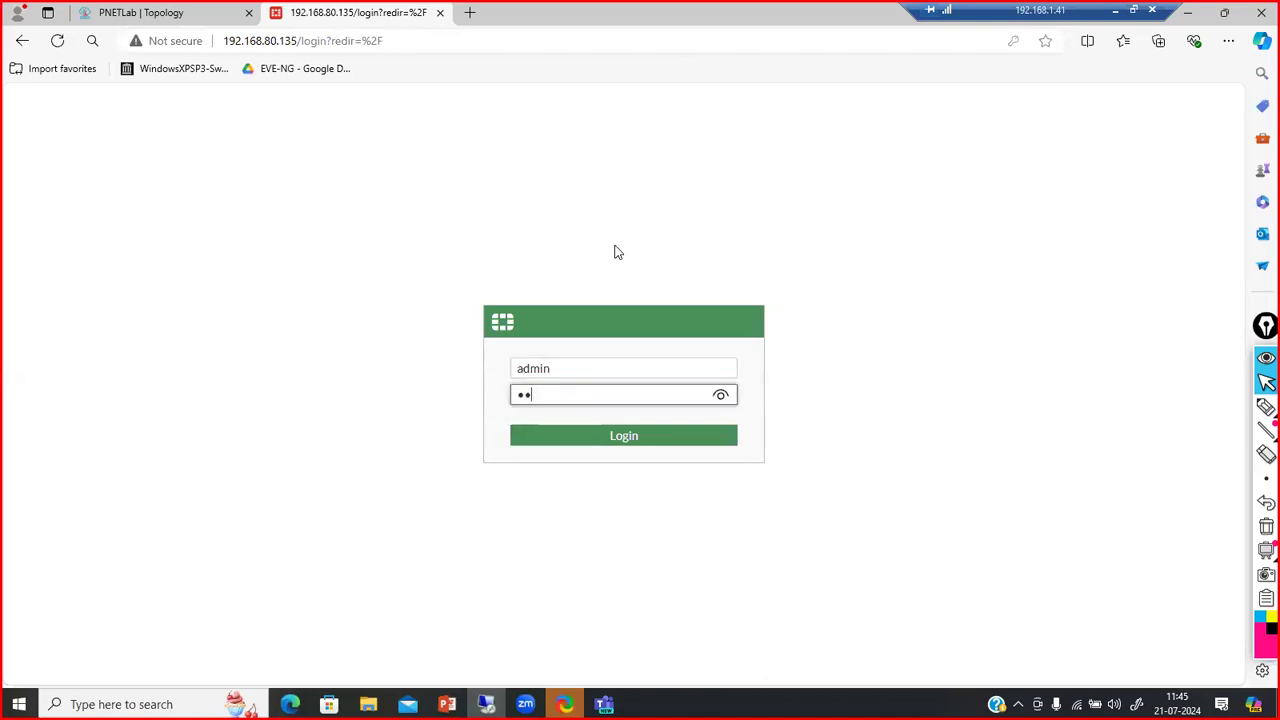
pyautogui.press('Return')
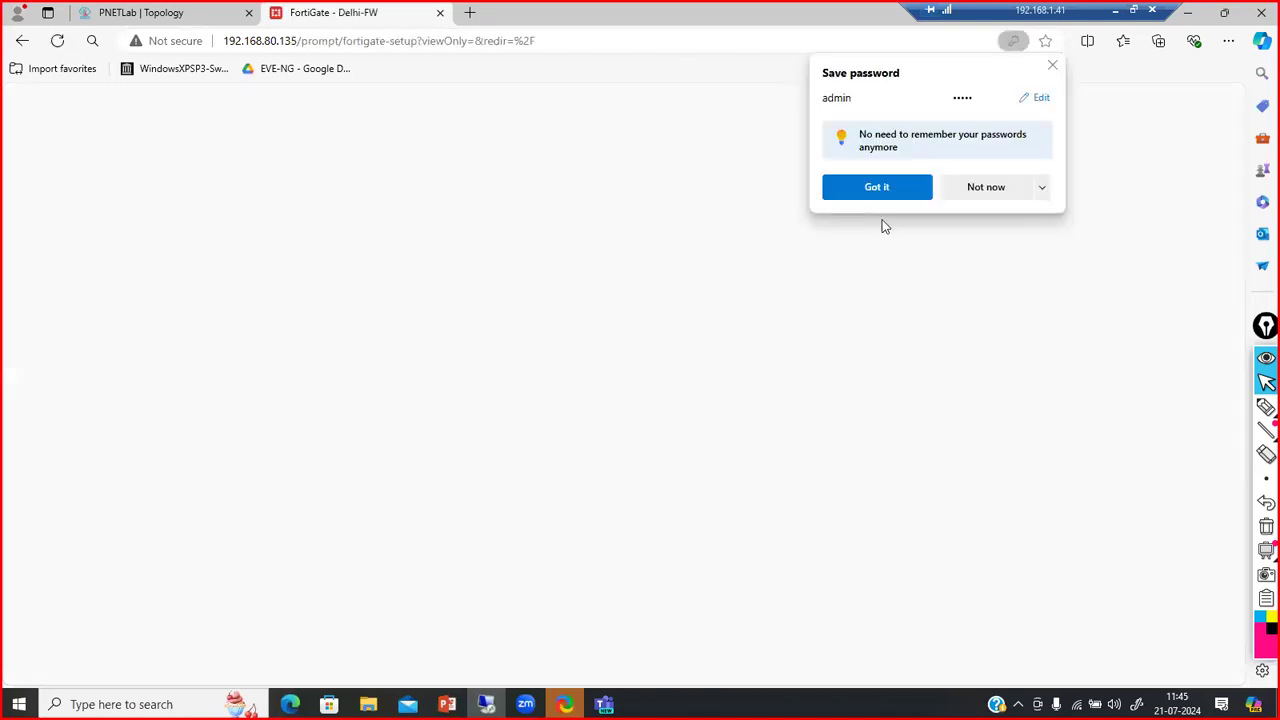
pyautogui.click(1052, 66)
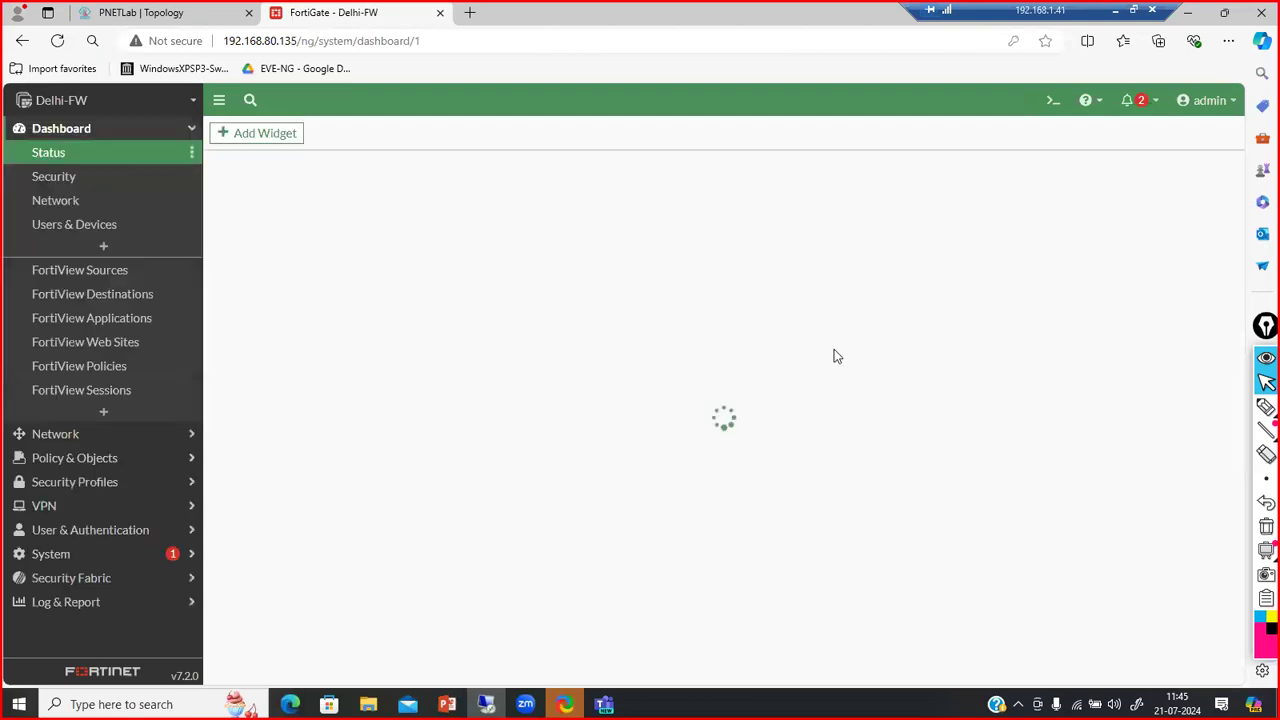
pyautogui.click(172, 436)
pyautogui.click(67, 175)
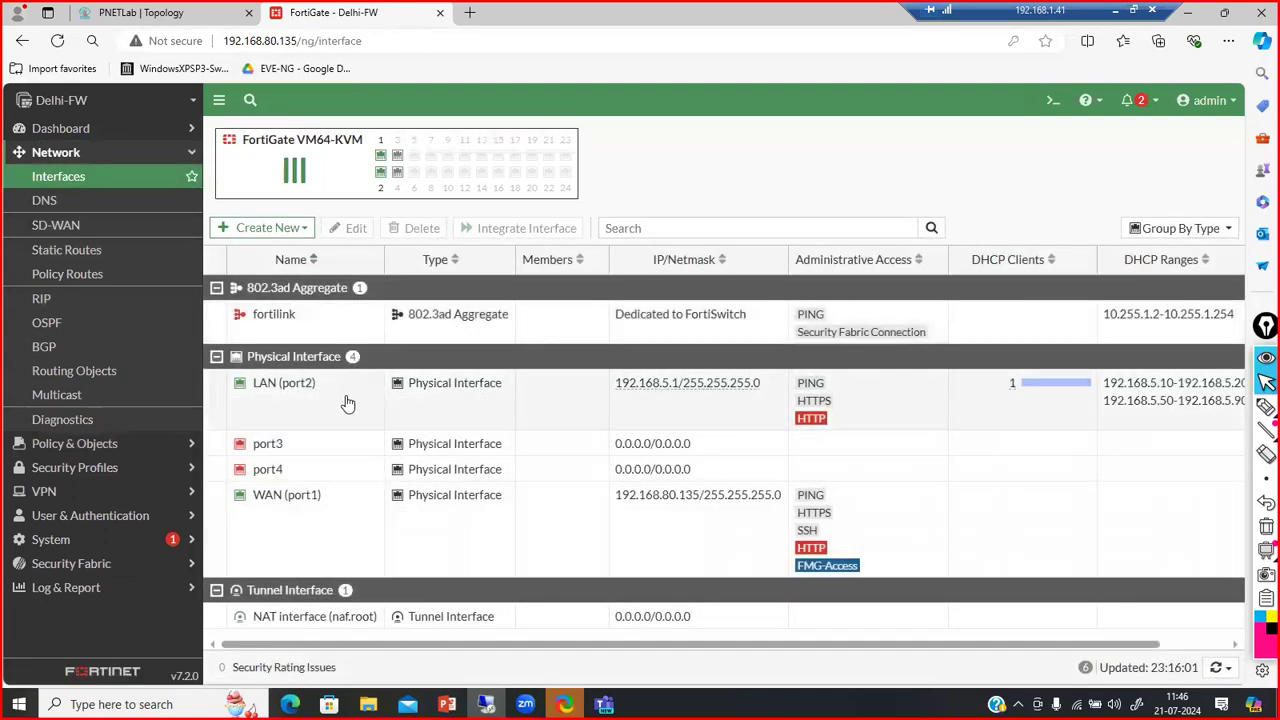
# Tick Link Status and Zone in the Interfaces table's column settings, apply, and scroll the table sideways
pyautogui.doubleClick(340, 404)
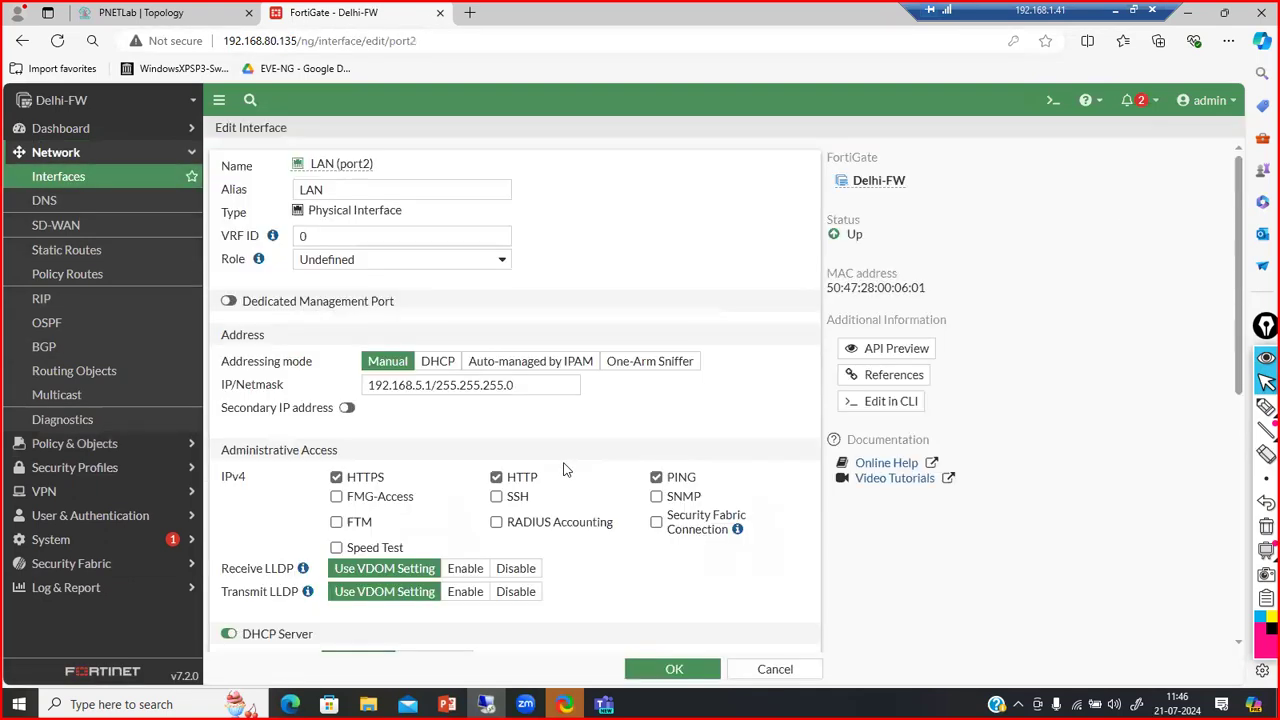
pyautogui.click(121, 176)
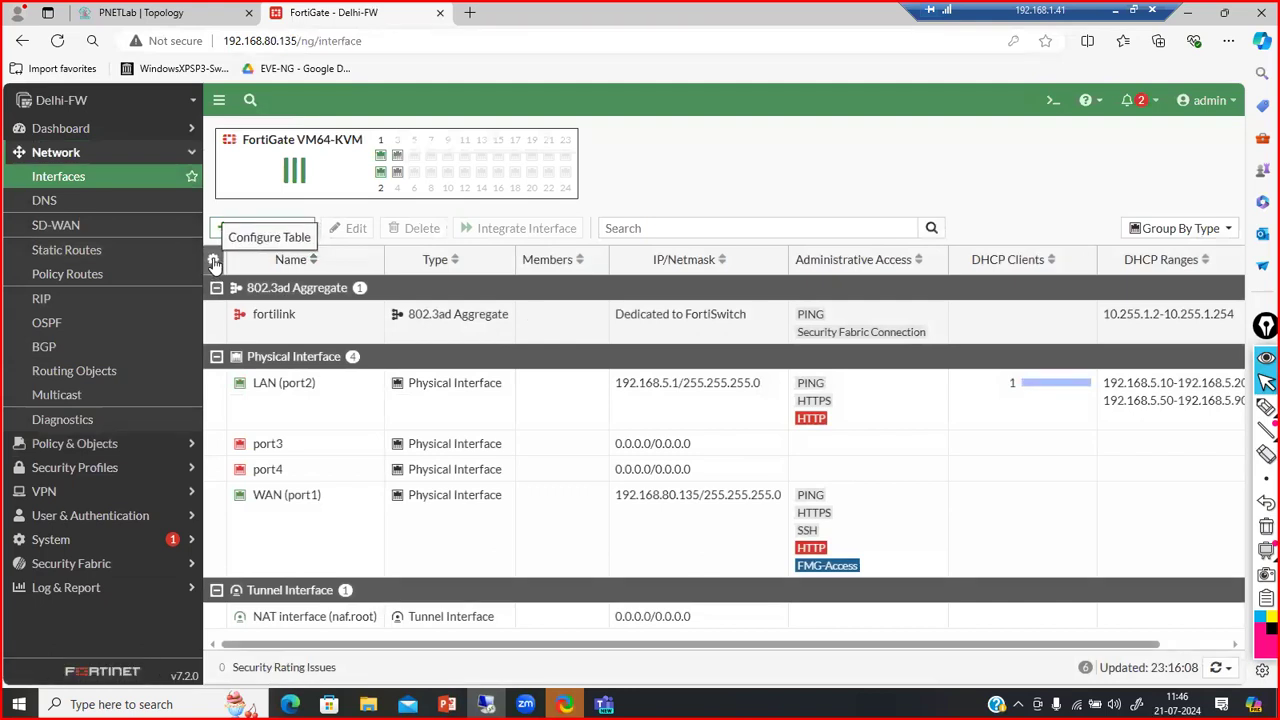
pyautogui.click(213, 261)
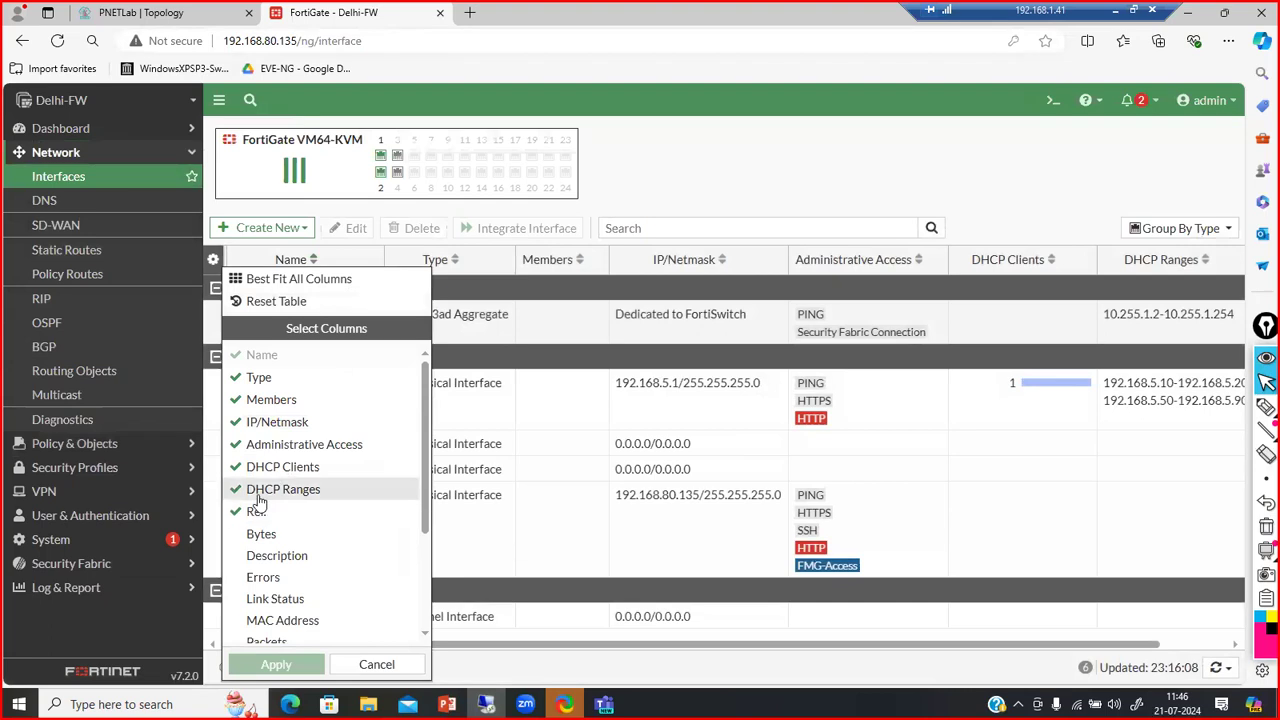
pyautogui.moveTo(425, 525); pyautogui.dragTo(424, 552)
pyautogui.click(300, 537)
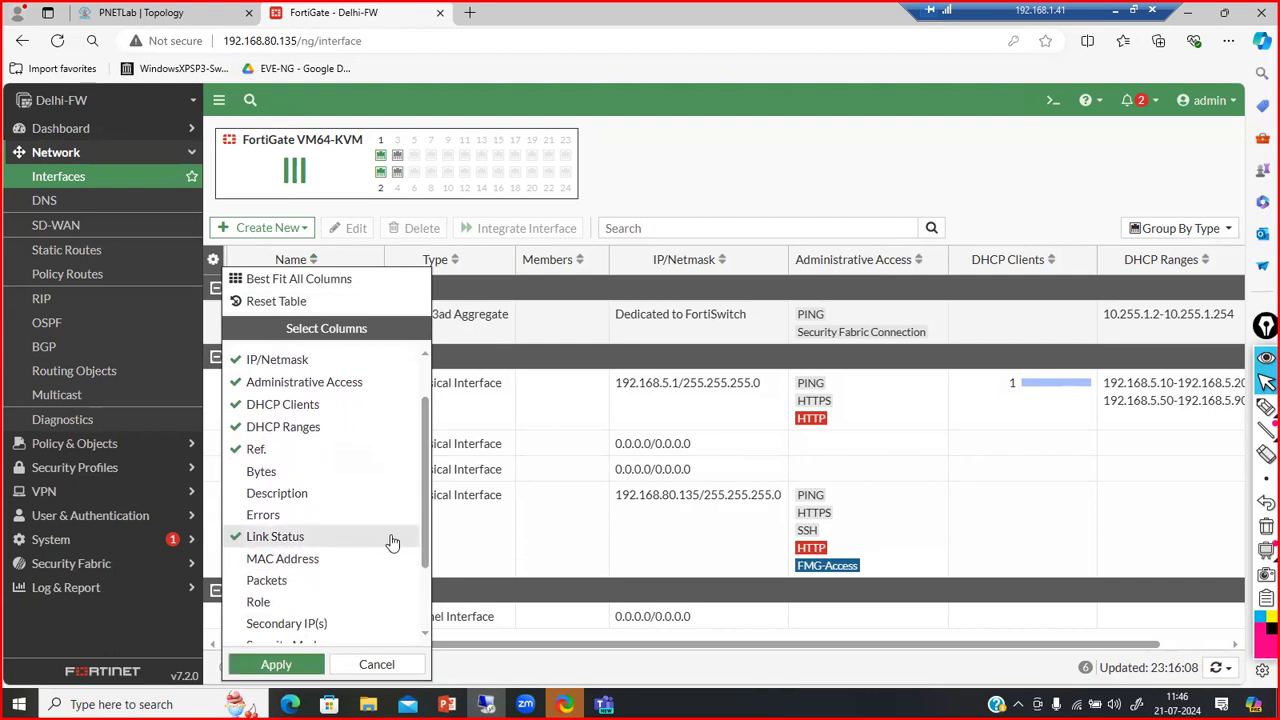
pyautogui.moveTo(427, 565); pyautogui.dragTo(427, 630)
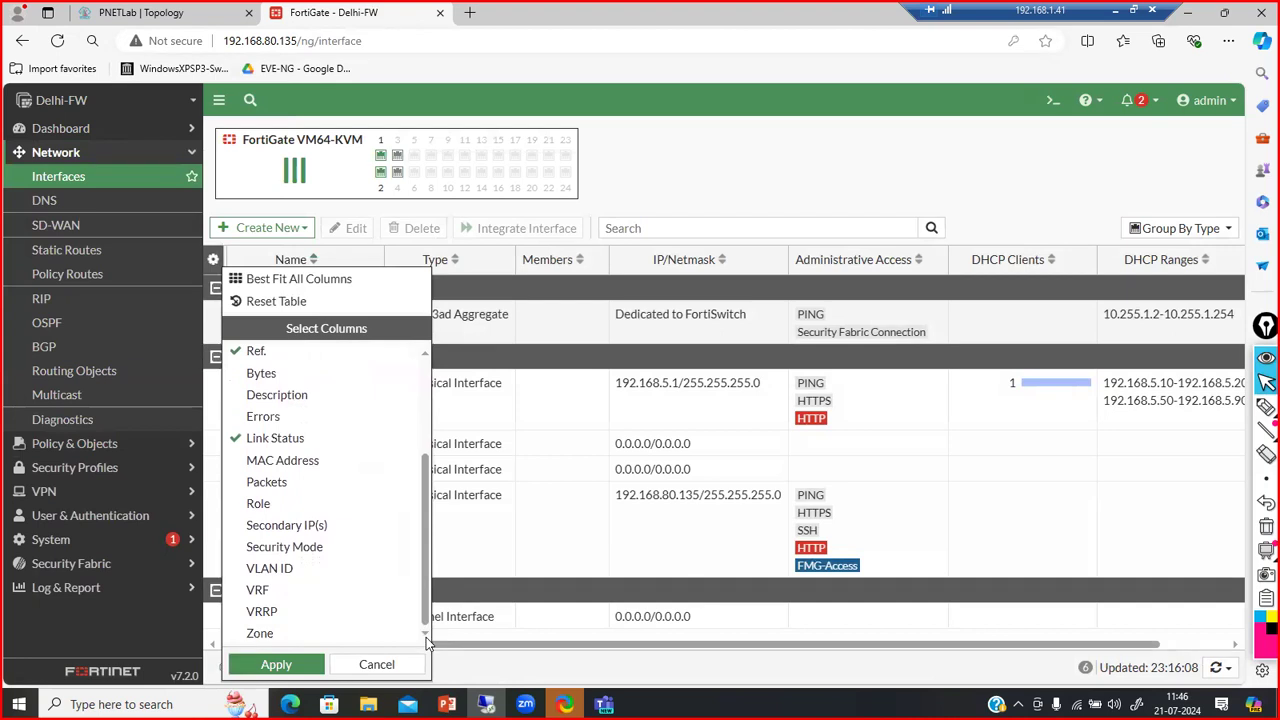
pyautogui.click(283, 633)
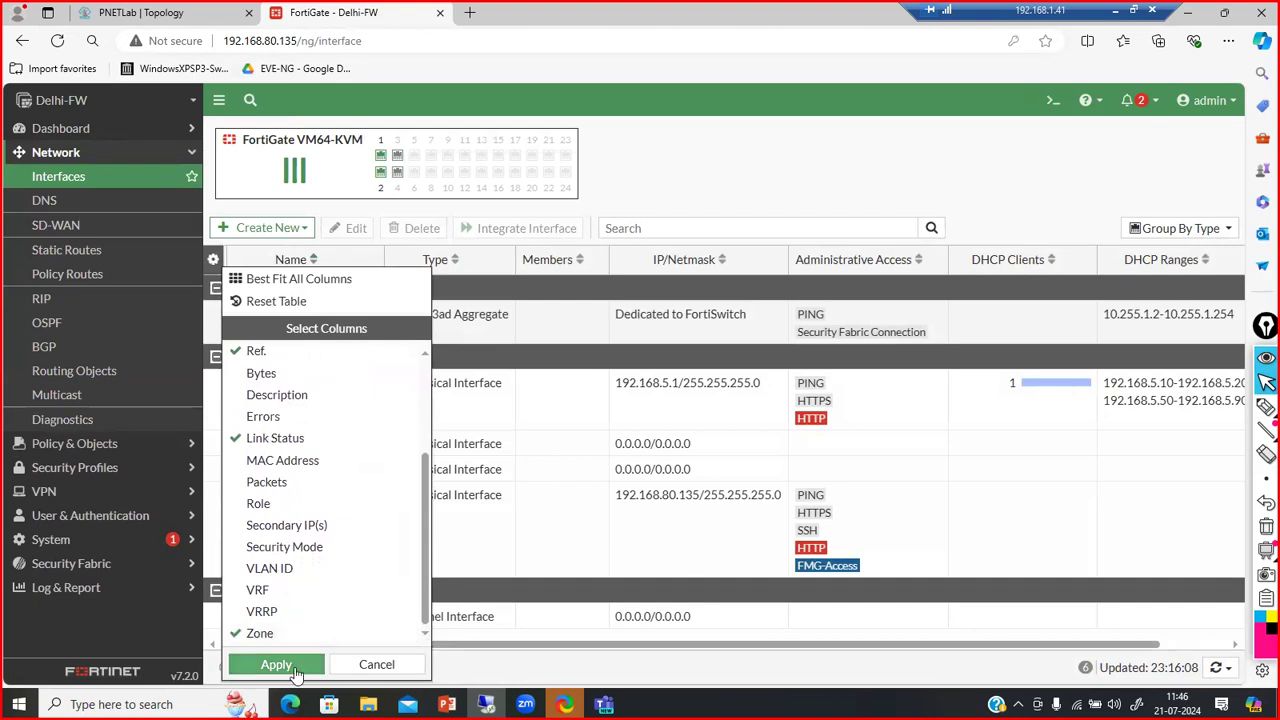
pyautogui.click(282, 665)
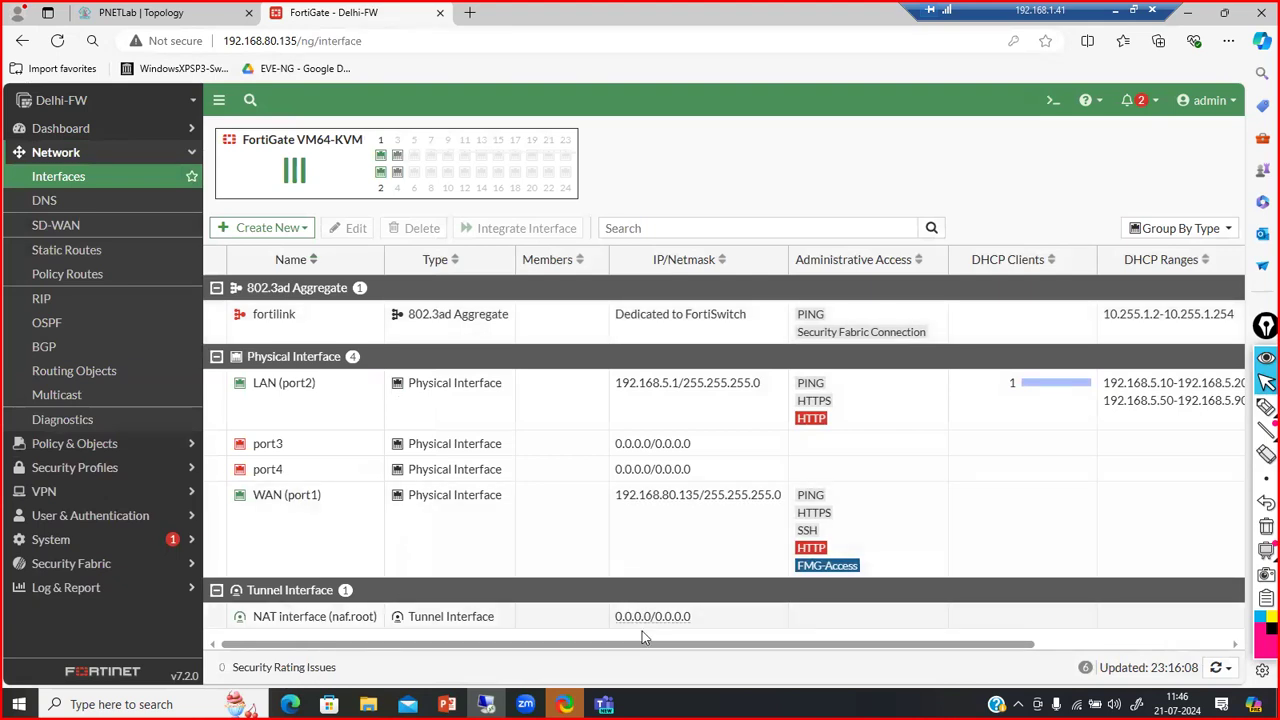
pyautogui.moveTo(645, 645); pyautogui.dragTo(884, 655)
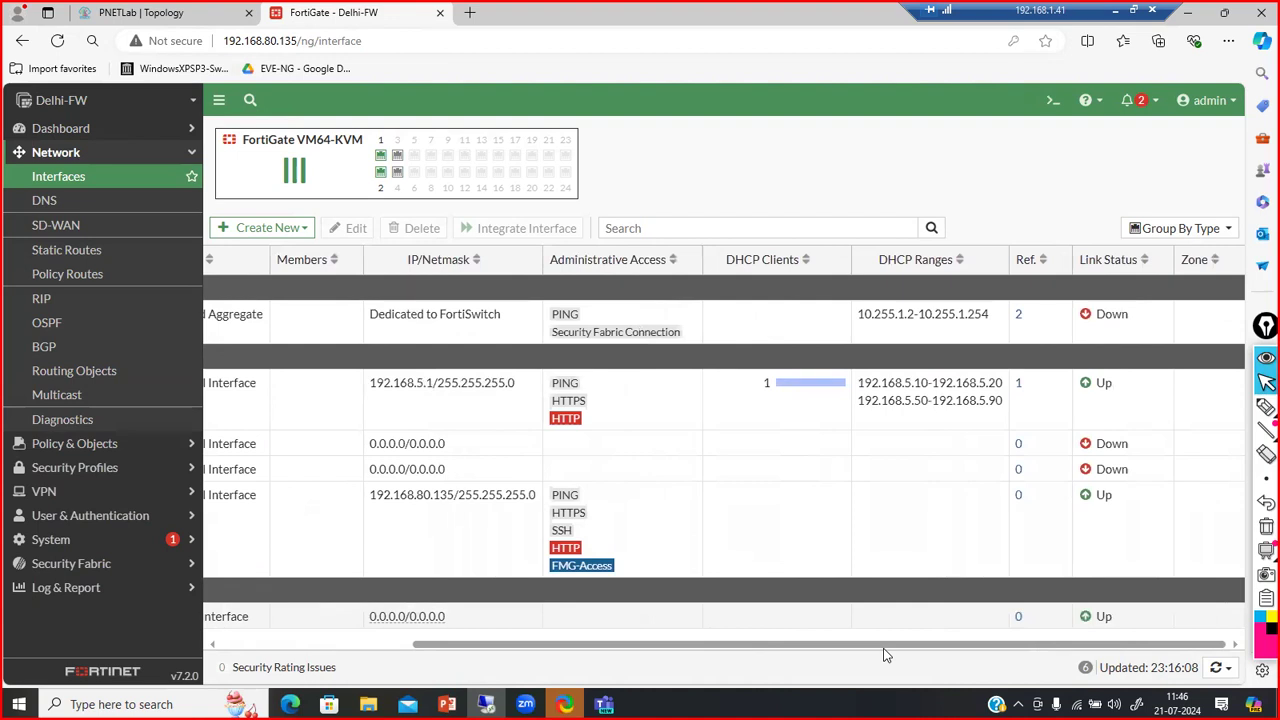
pyautogui.moveTo(884, 655); pyautogui.dragTo(490, 603)
# Open LAN (port2), expand the DHCP server's Advanced options, and select the 192.168.5.25 MAC reservation rule
pyautogui.doubleClick(290, 418)
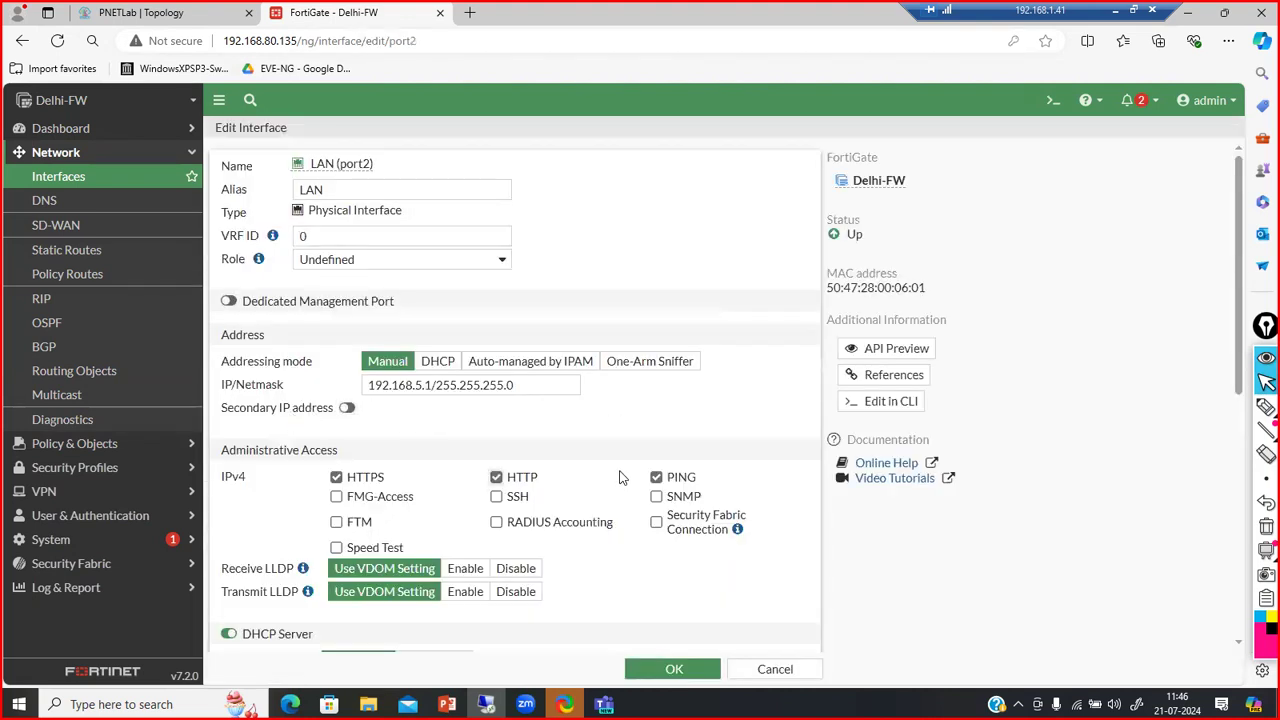
pyautogui.scroll(-4, 651, 575)
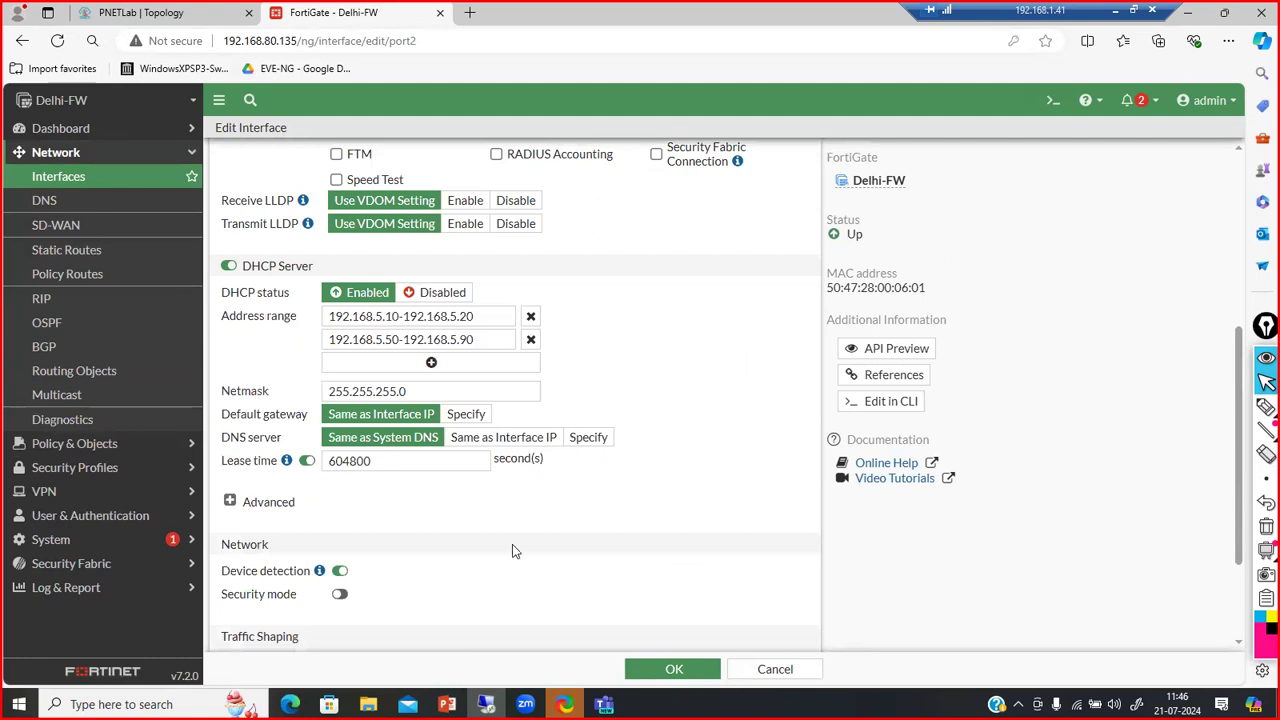
pyautogui.scroll(-2, 512, 550)
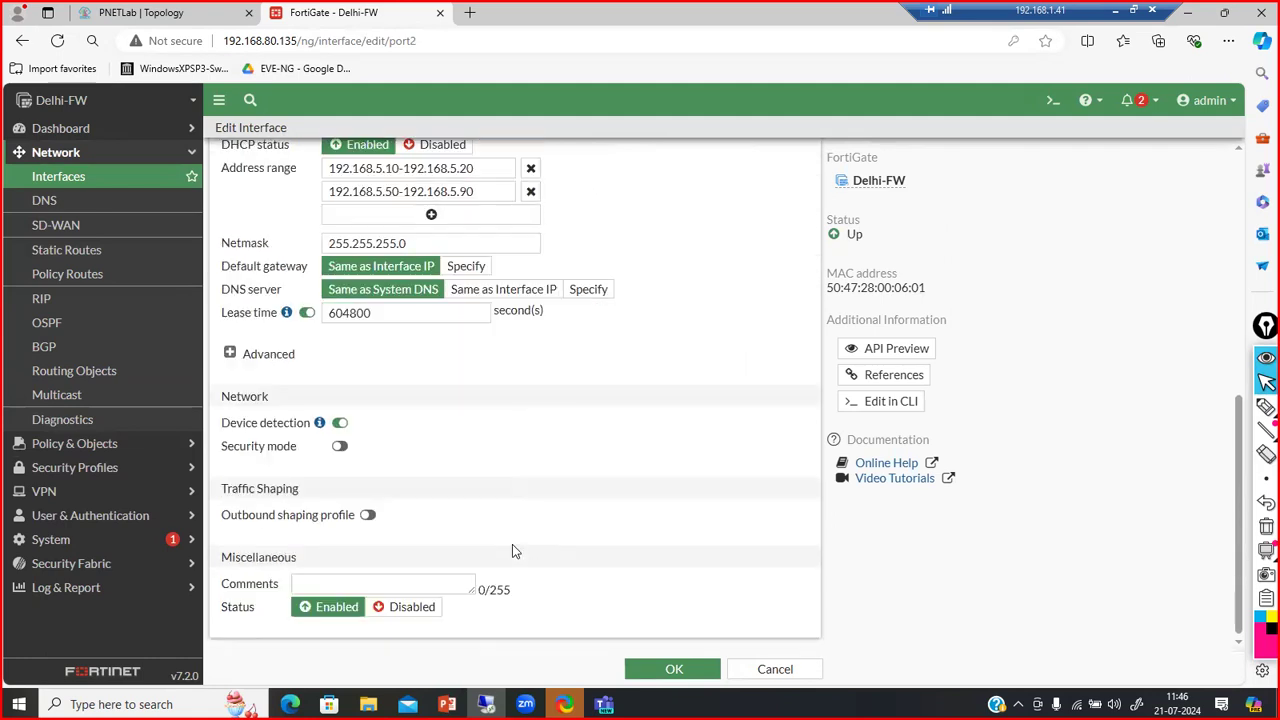
pyautogui.click(230, 355)
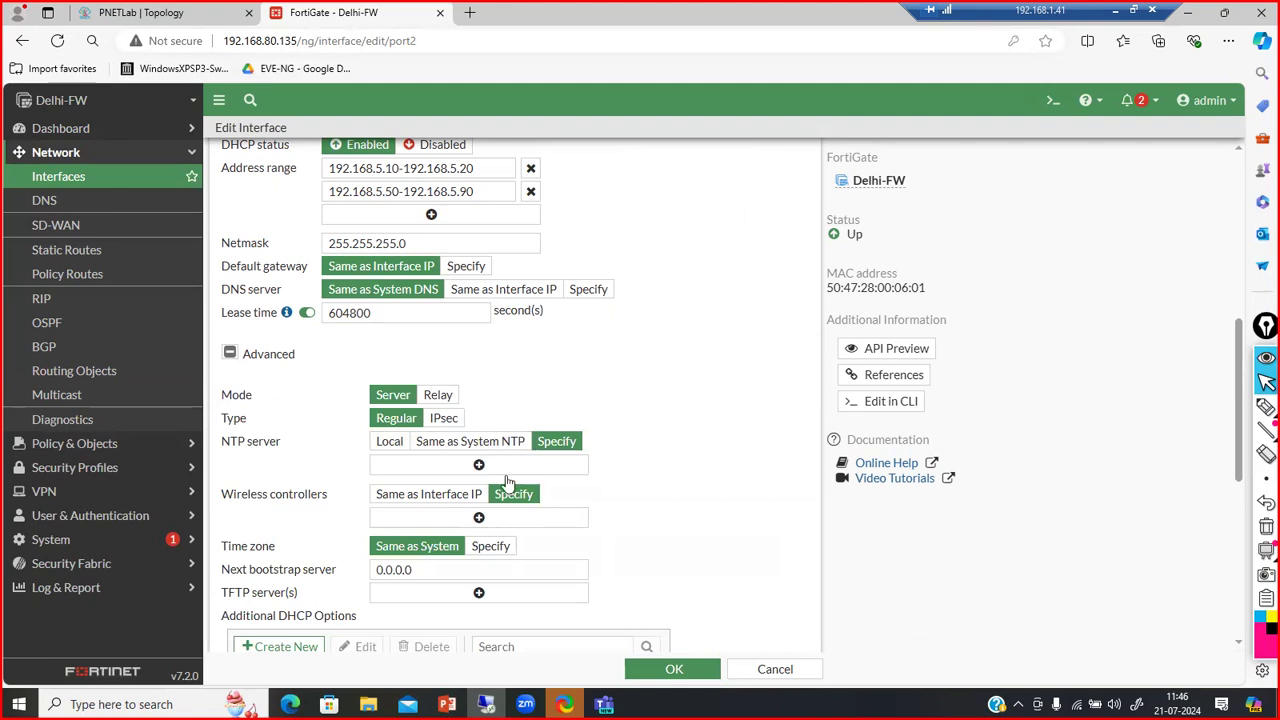
pyautogui.scroll(-1, 680, 559)
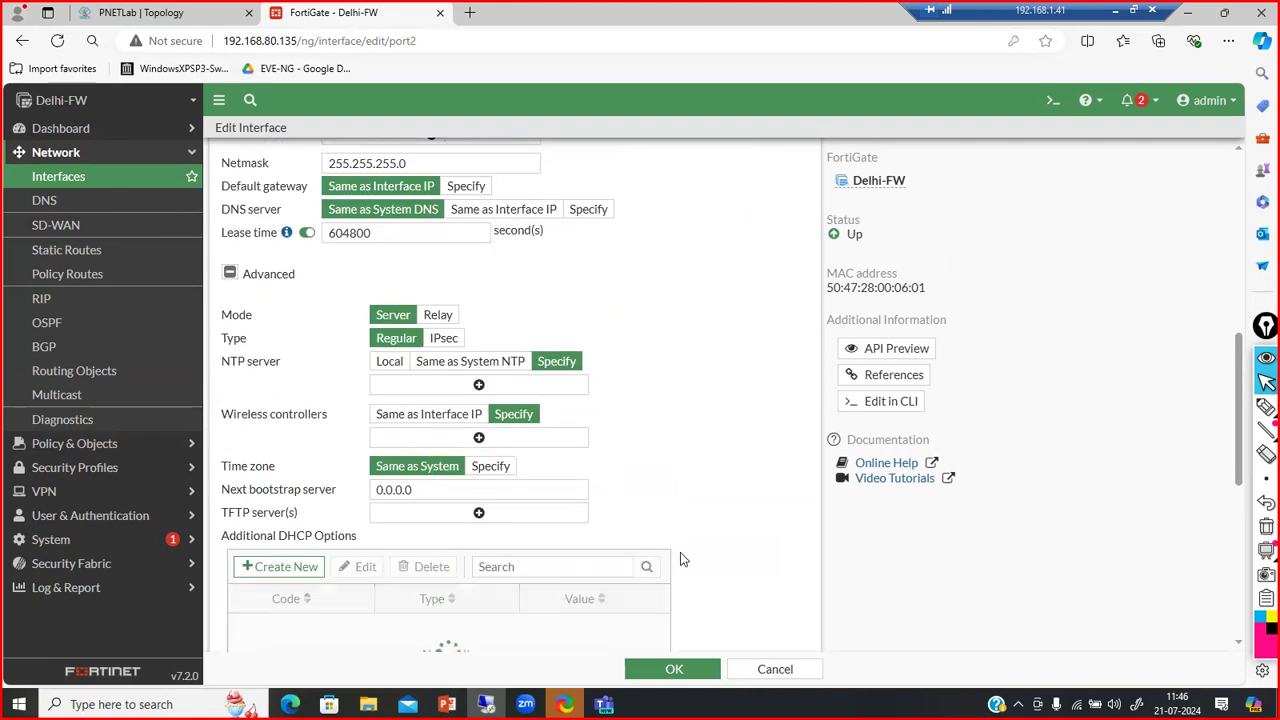
pyautogui.scroll(-5, 680, 559)
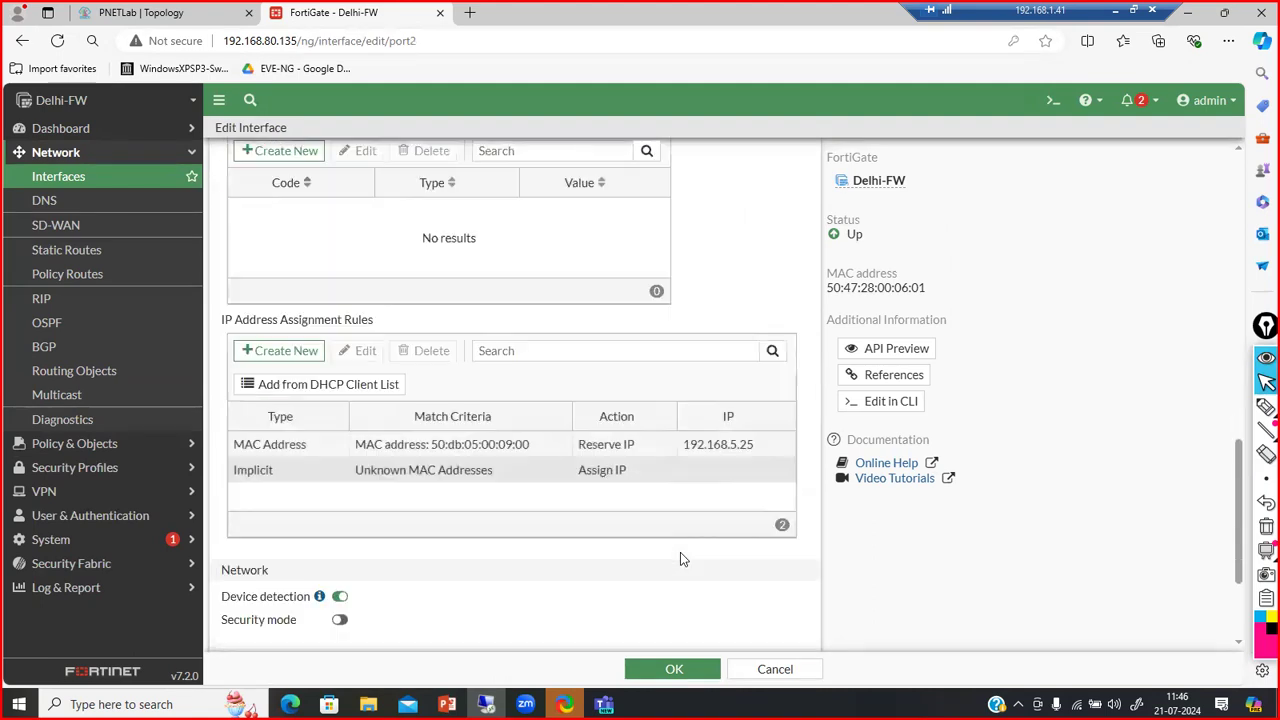
pyautogui.click(477, 450)
pyautogui.doubleClick(476, 447)
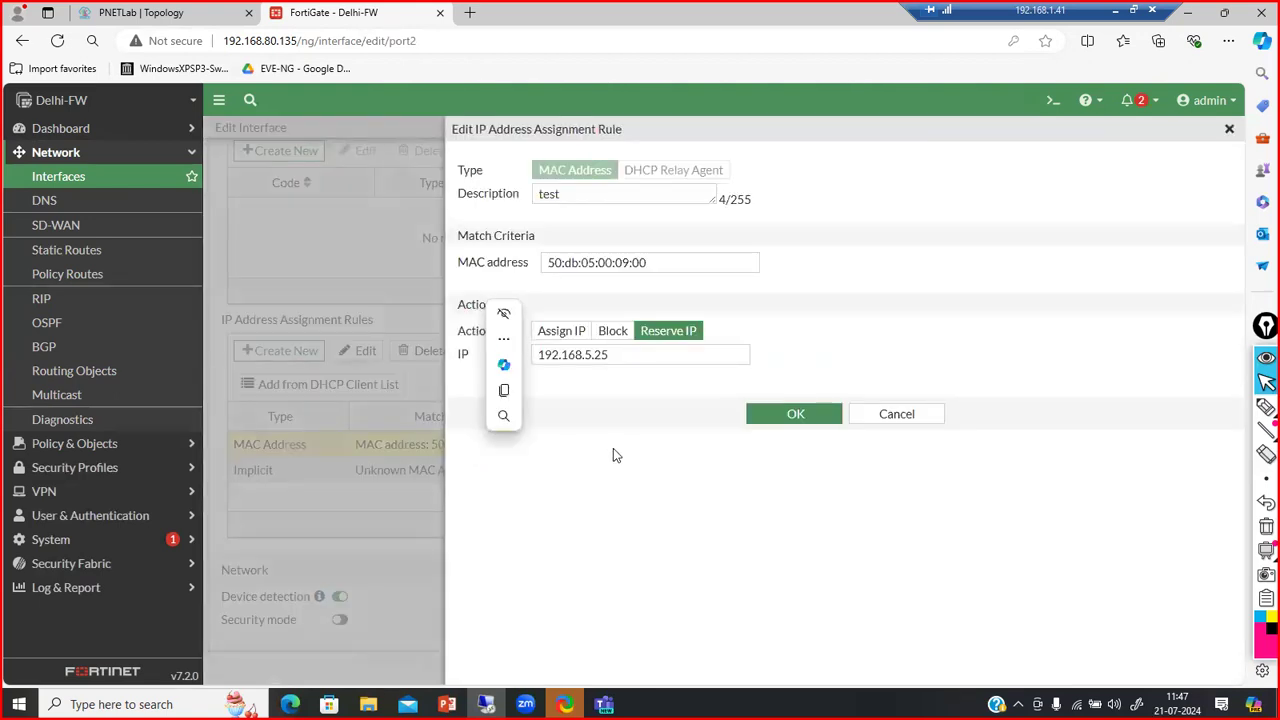
pyautogui.click(613, 331)
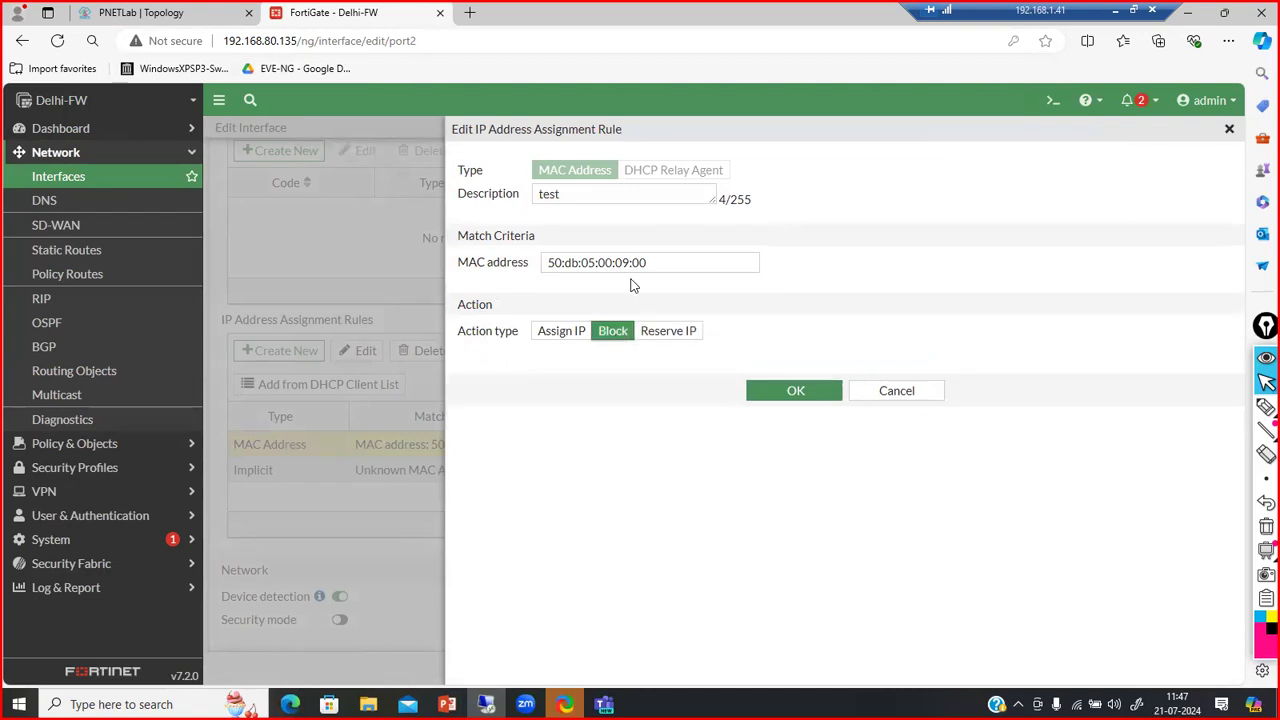
pyautogui.click(566, 331)
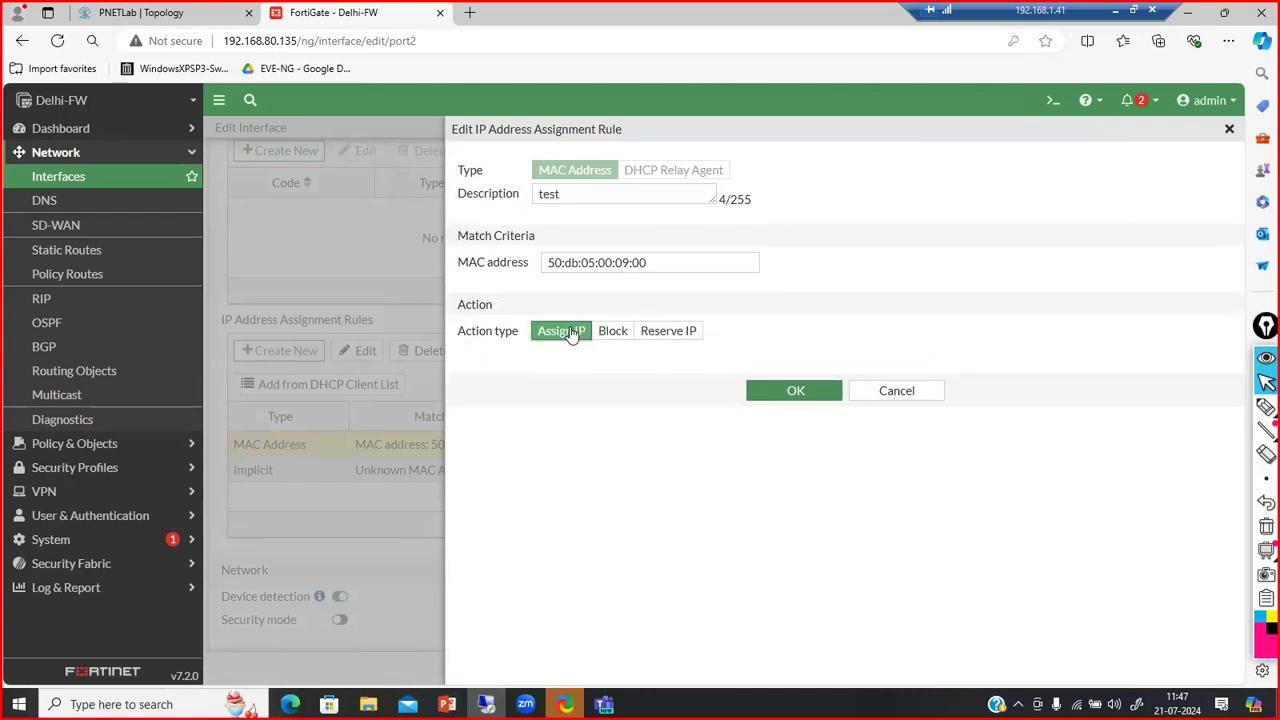
pyautogui.click(634, 340)
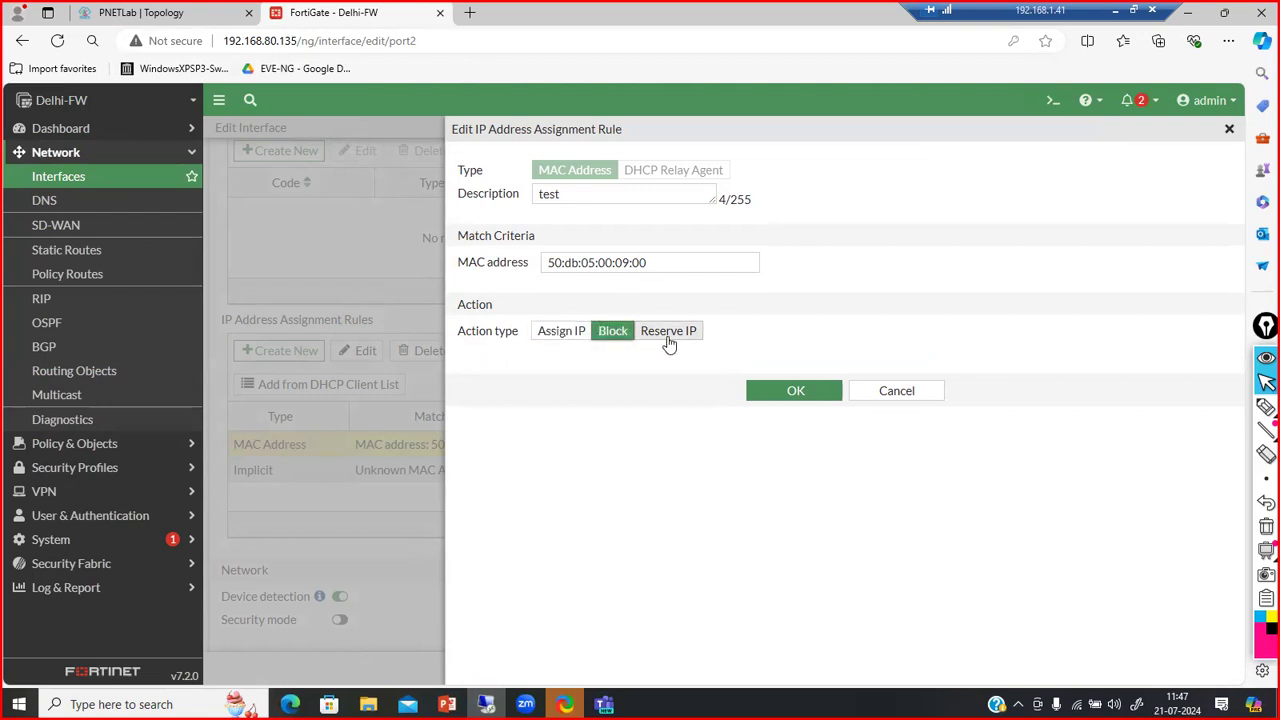
pyautogui.click(662, 337)
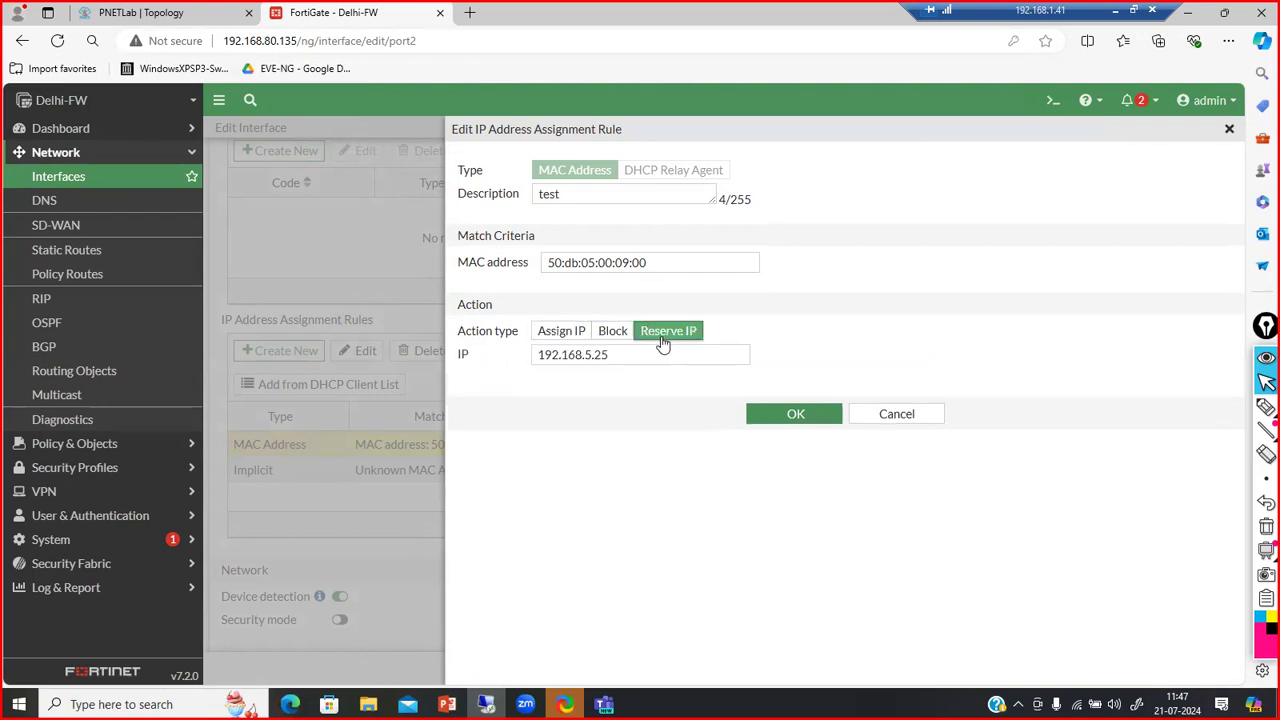
pyautogui.click(616, 334)
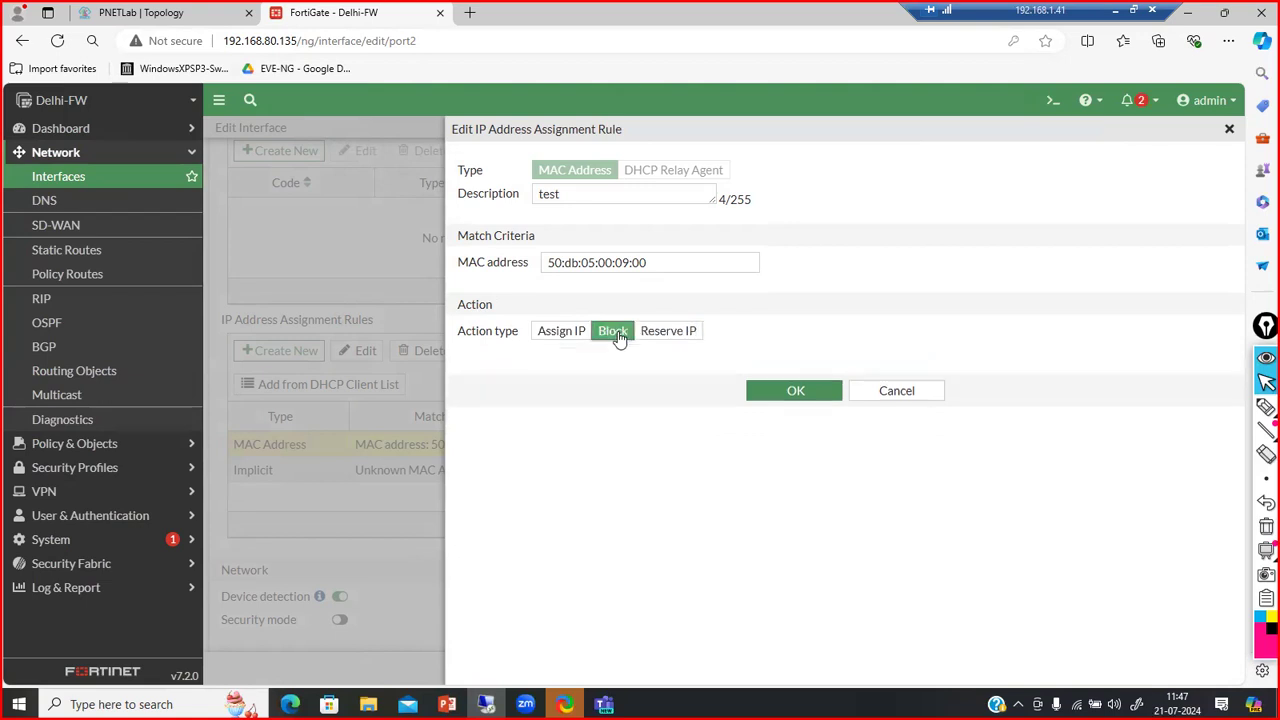
pyautogui.click(894, 390)
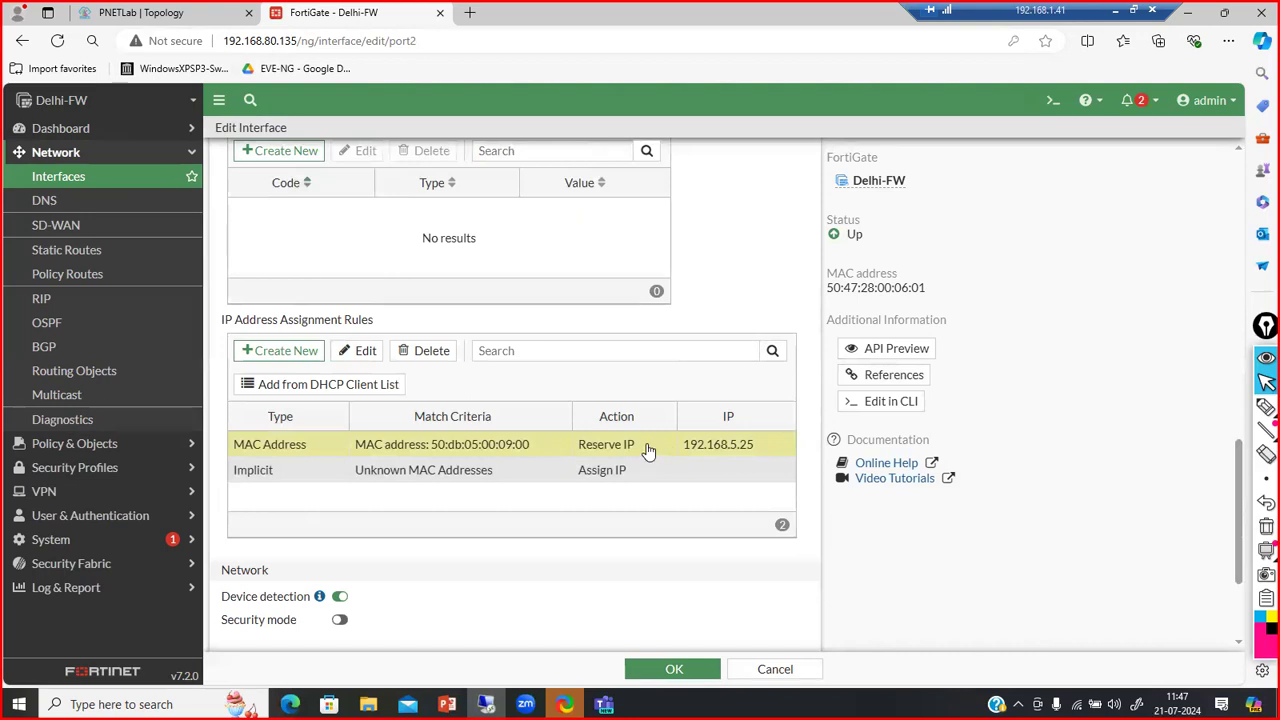
# Delete port2's MAC address reservation rule, leaving only the Implicit assign-IP rule for unknown MACs
pyautogui.rightClick(648, 450)
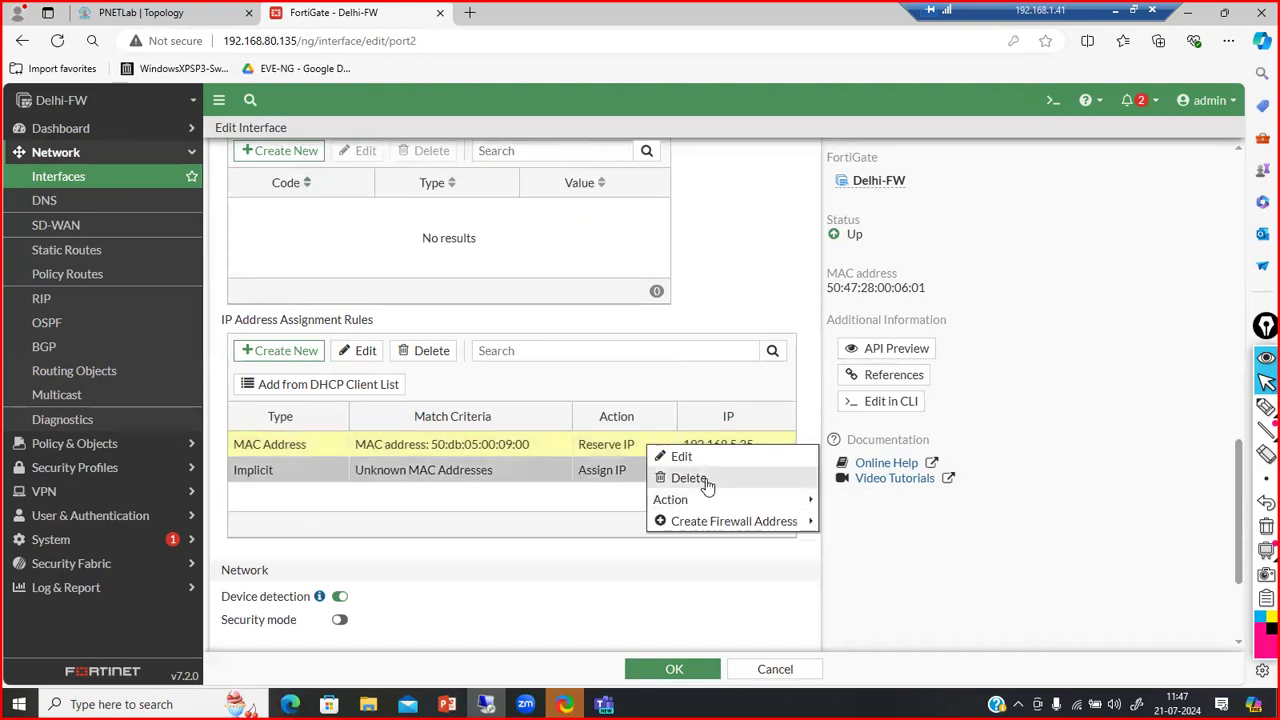
pyautogui.moveTo(739, 501)
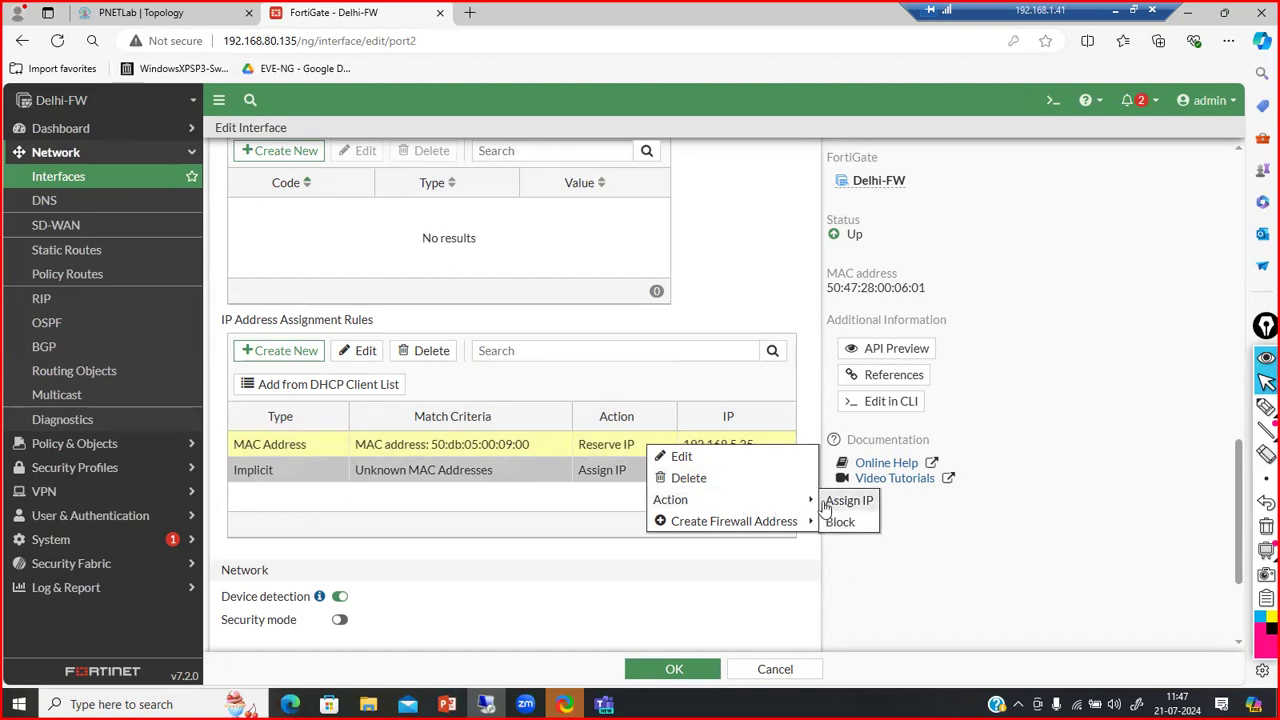
pyautogui.click(692, 478)
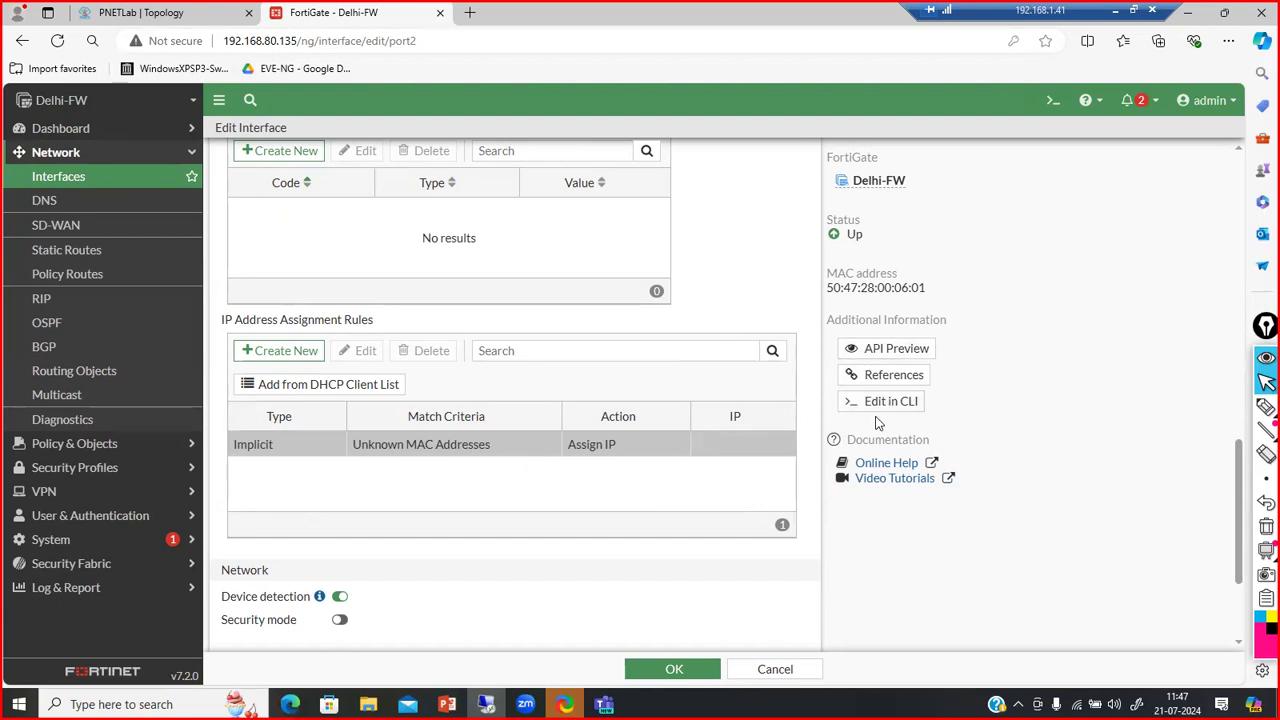
# Show port2's configuration (192.168.5.1/255.255.255.0, alias LAN) in the CLI console, then minimize it
pyautogui.click(892, 401)
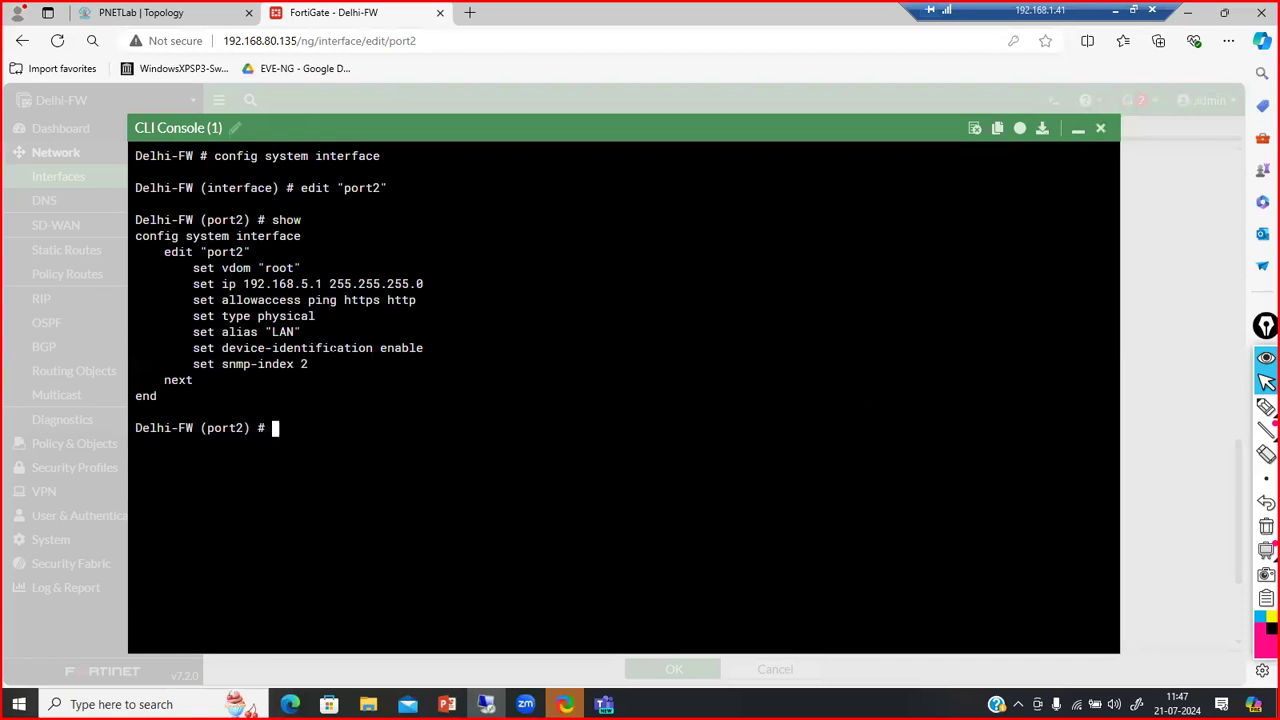
pyautogui.click(1076, 129)
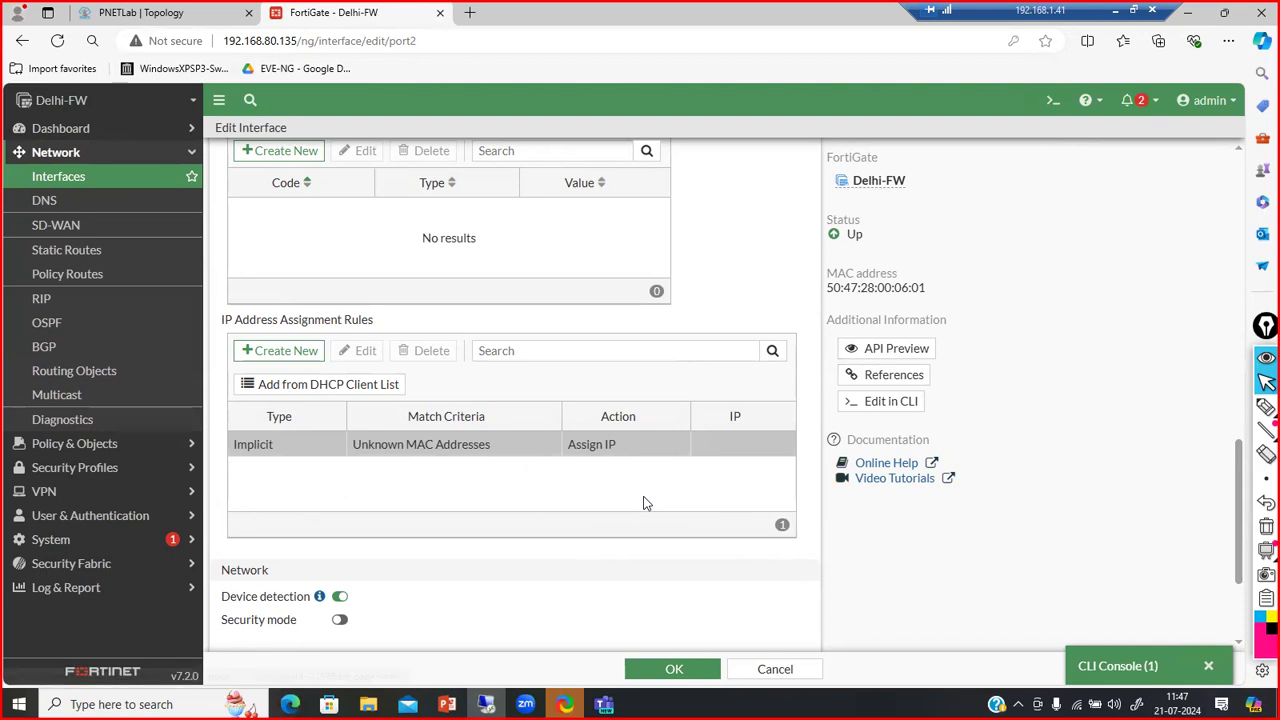
# Try Captive Portal security mode and its redirect-after-login options on port2, then turn security mode off
pyautogui.scroll(-2, 462, 549)
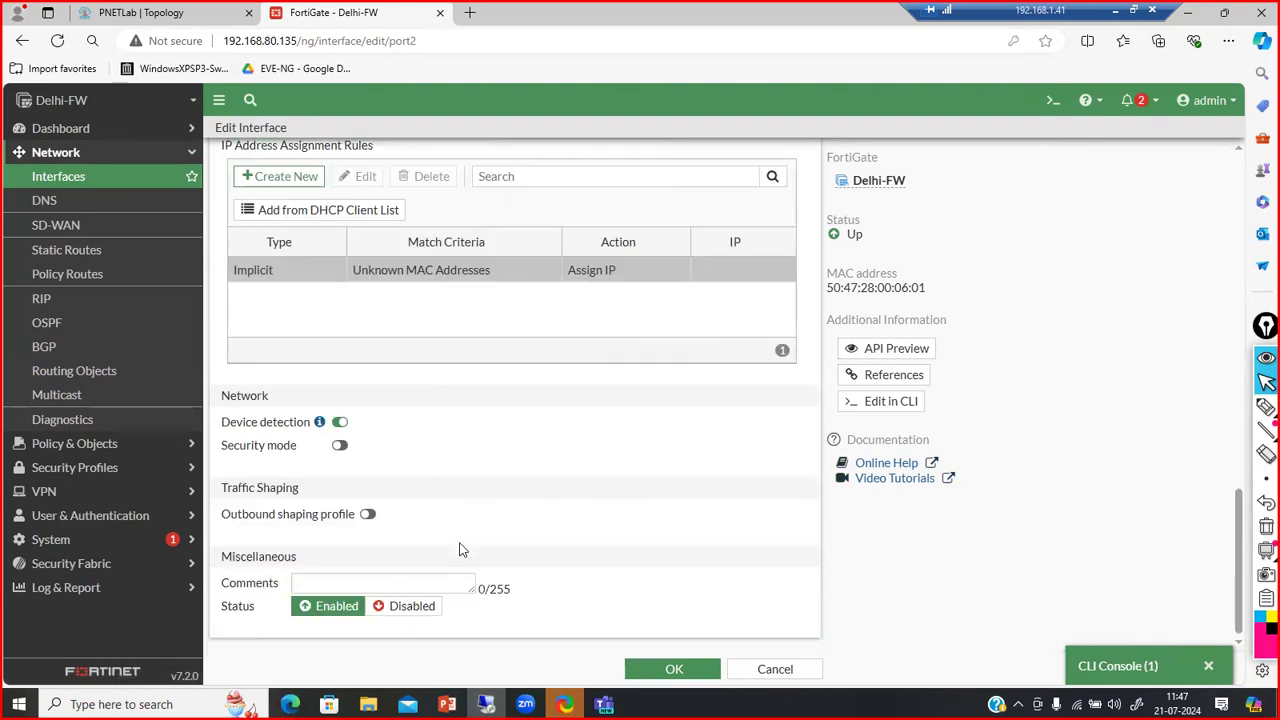
pyautogui.click(340, 445)
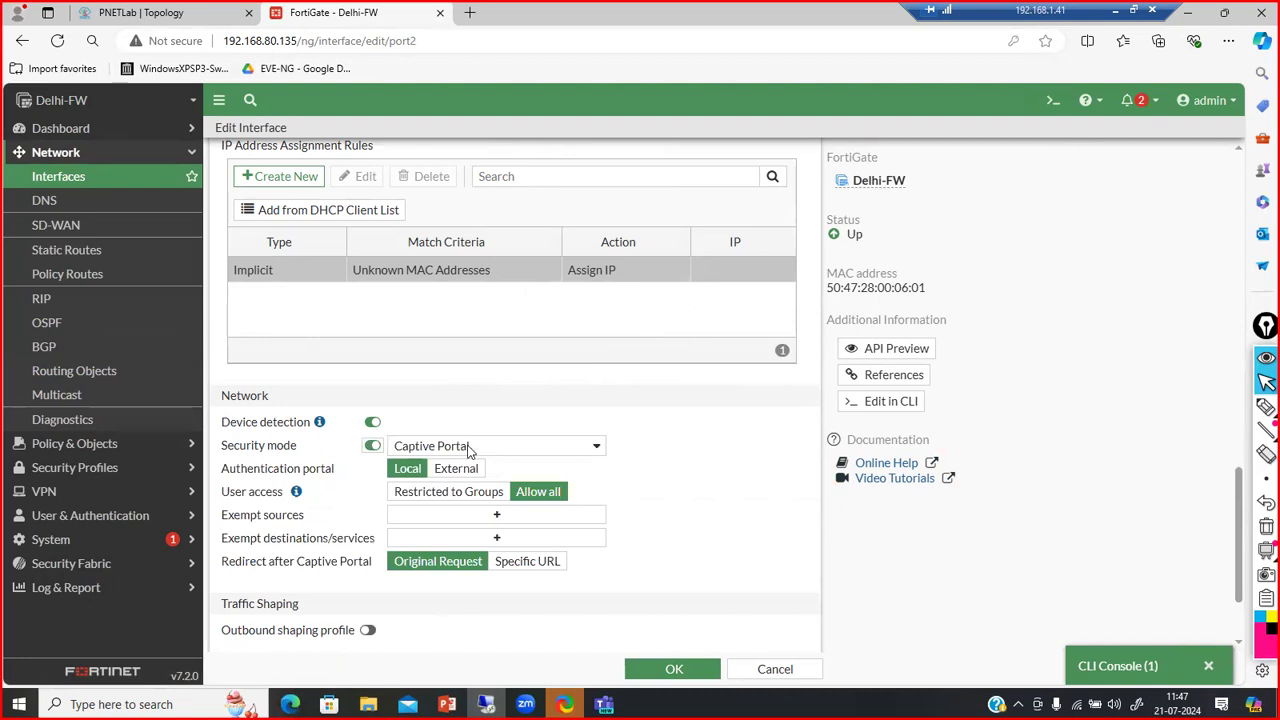
pyautogui.click(557, 448)
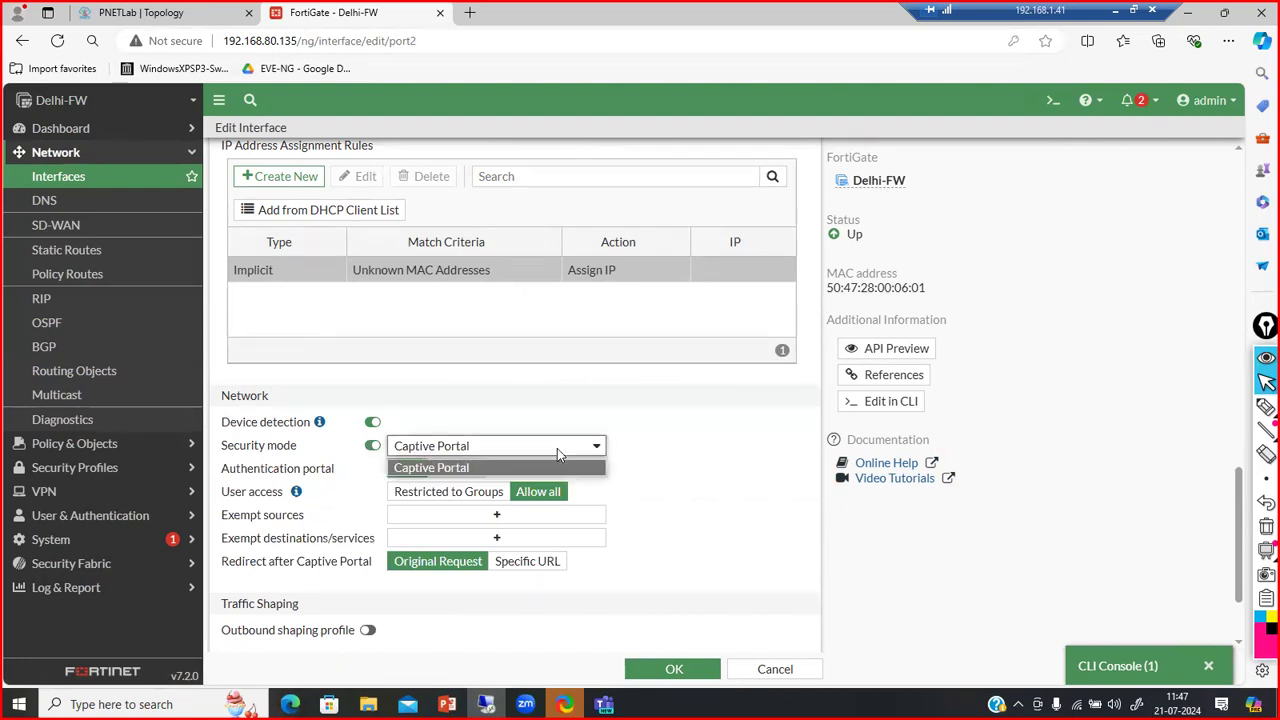
pyautogui.click(557, 448)
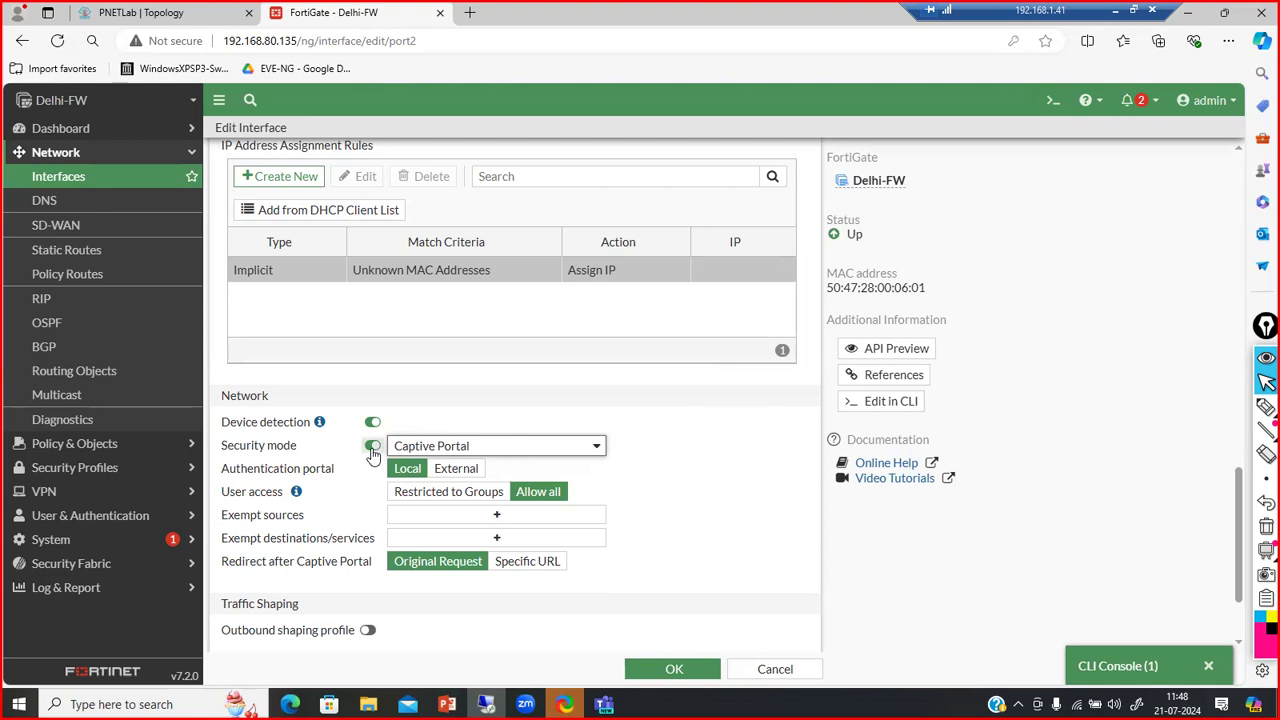
pyautogui.click(556, 567)
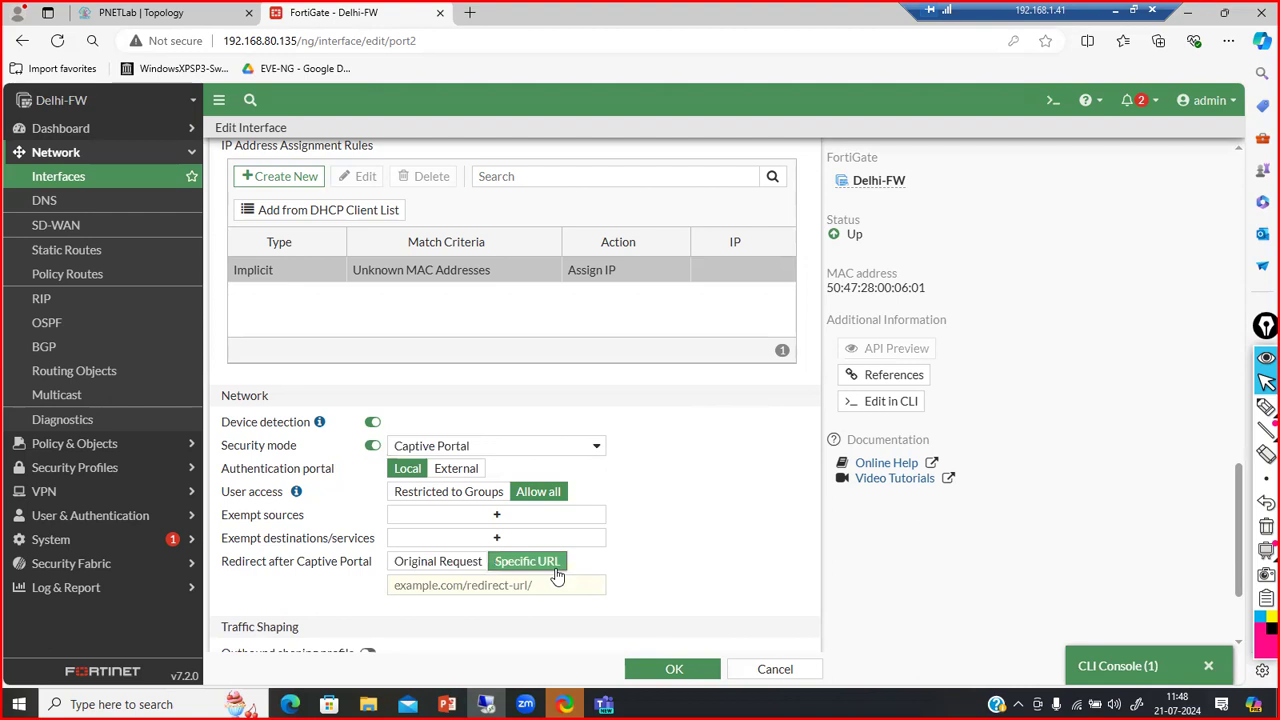
pyautogui.click(440, 564)
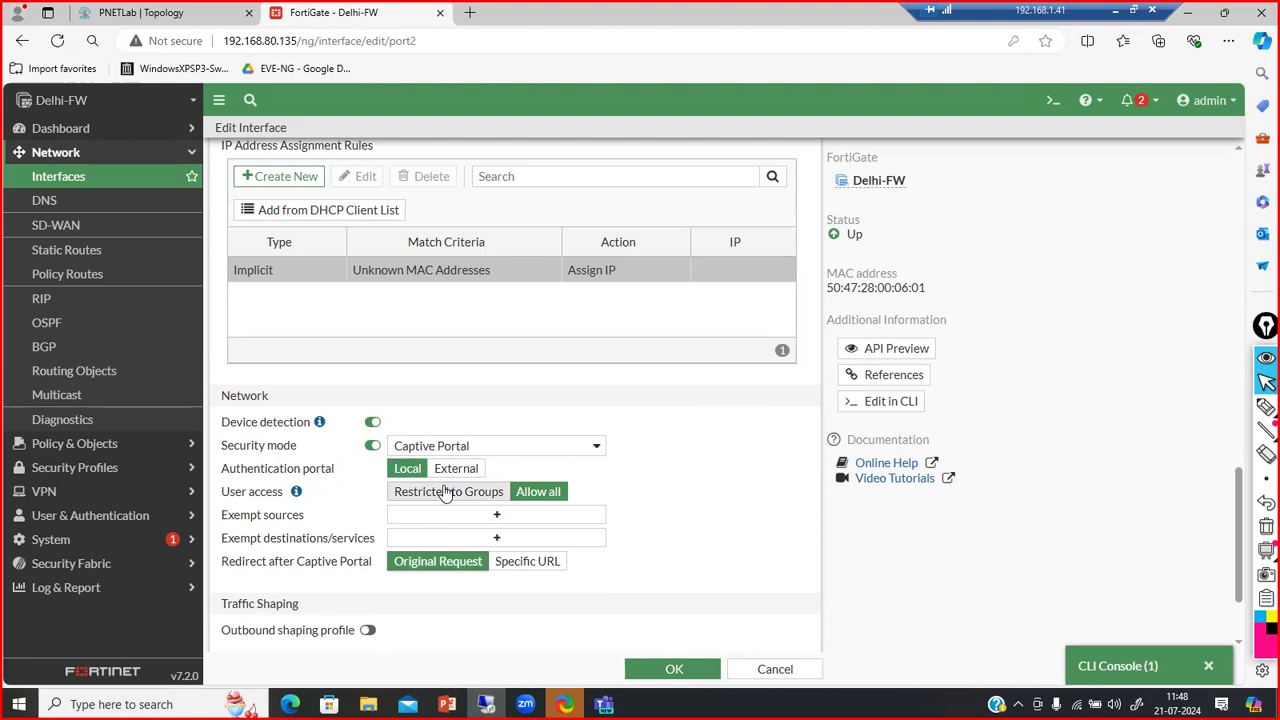
pyautogui.click(460, 452)
pyautogui.click(461, 455)
pyautogui.click(370, 446)
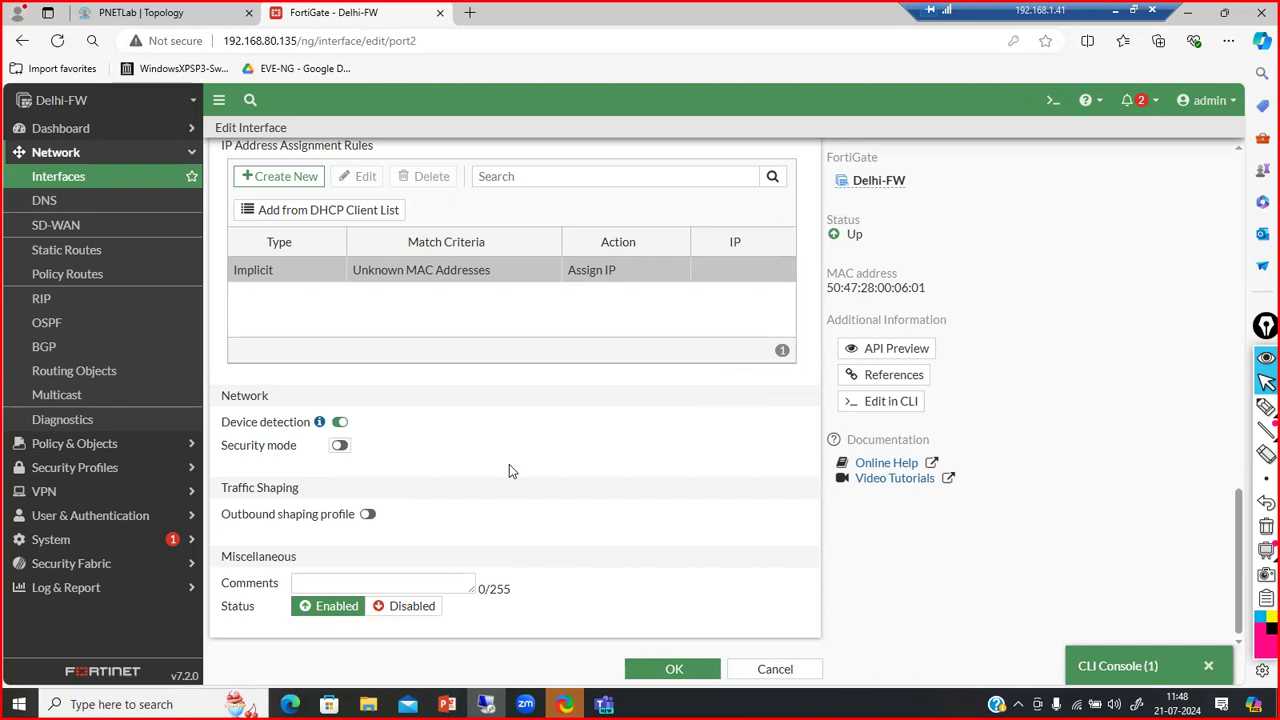
# Cancel the port2 interface editor without saving, returning to the Interfaces list
pyautogui.scroll(5, 509, 466)
pyautogui.scroll(8, 509, 470)
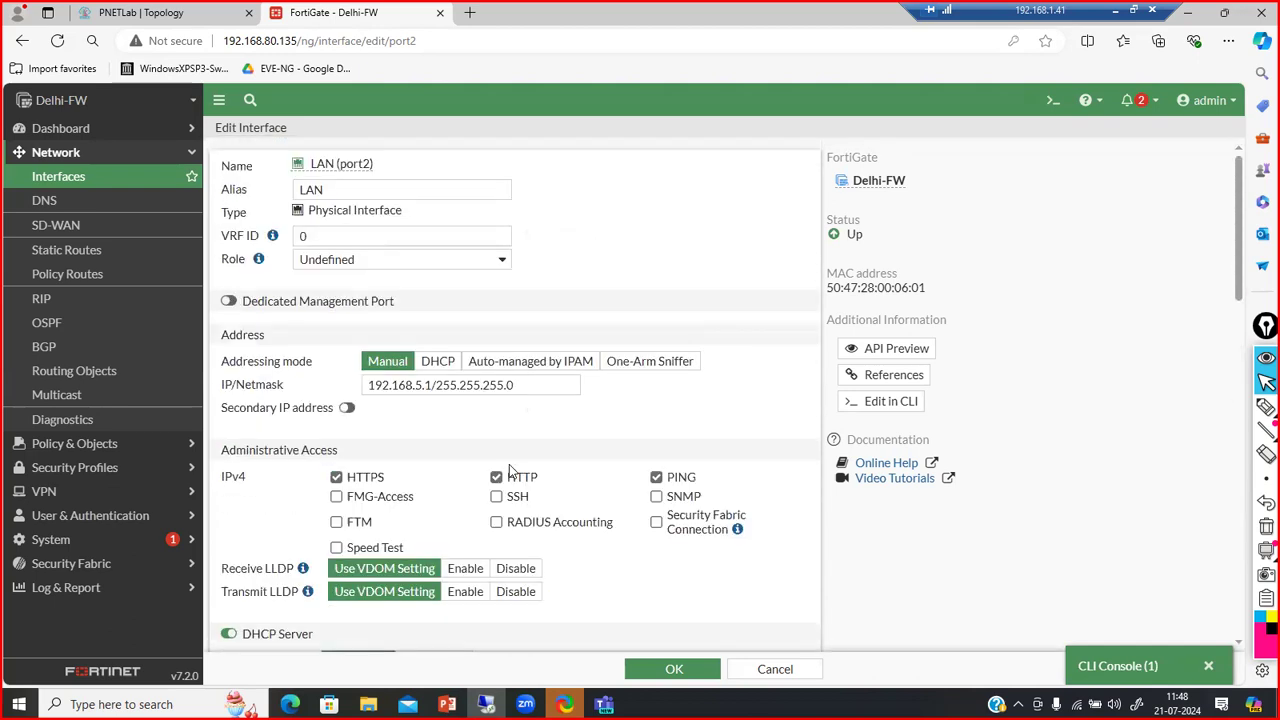
pyautogui.scroll(-15, 509, 470)
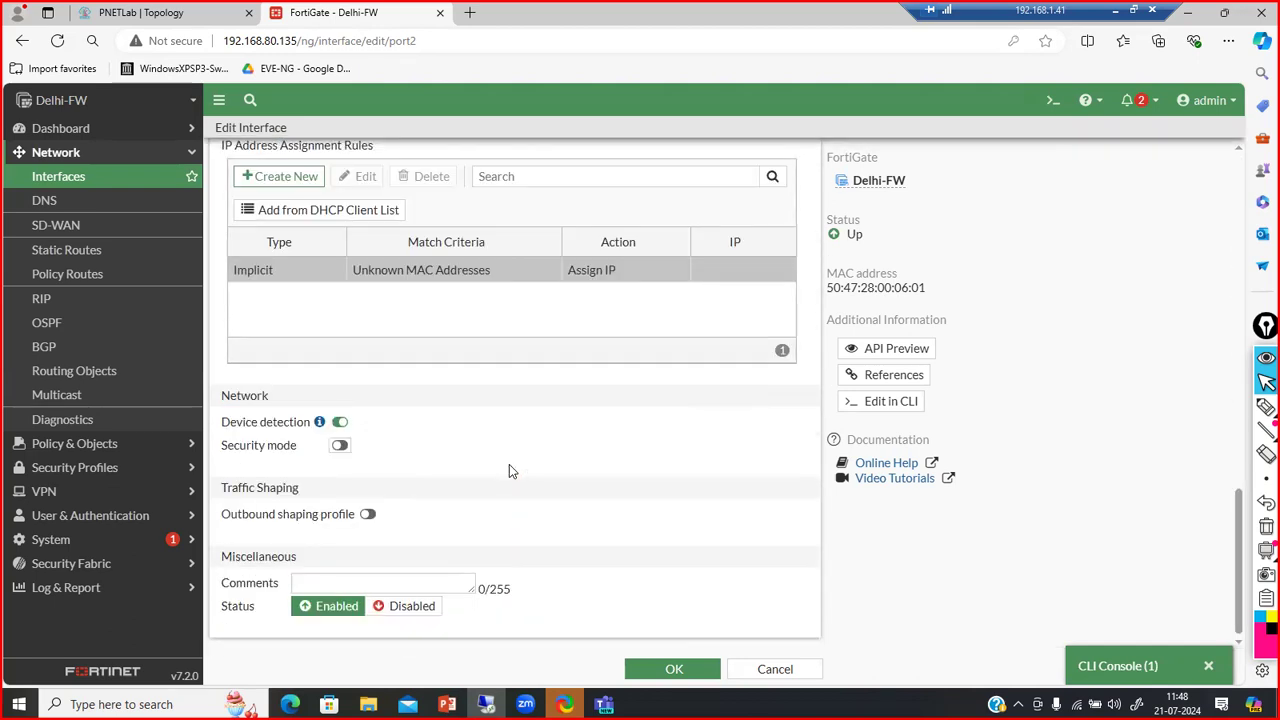
pyautogui.scroll(15, 509, 466)
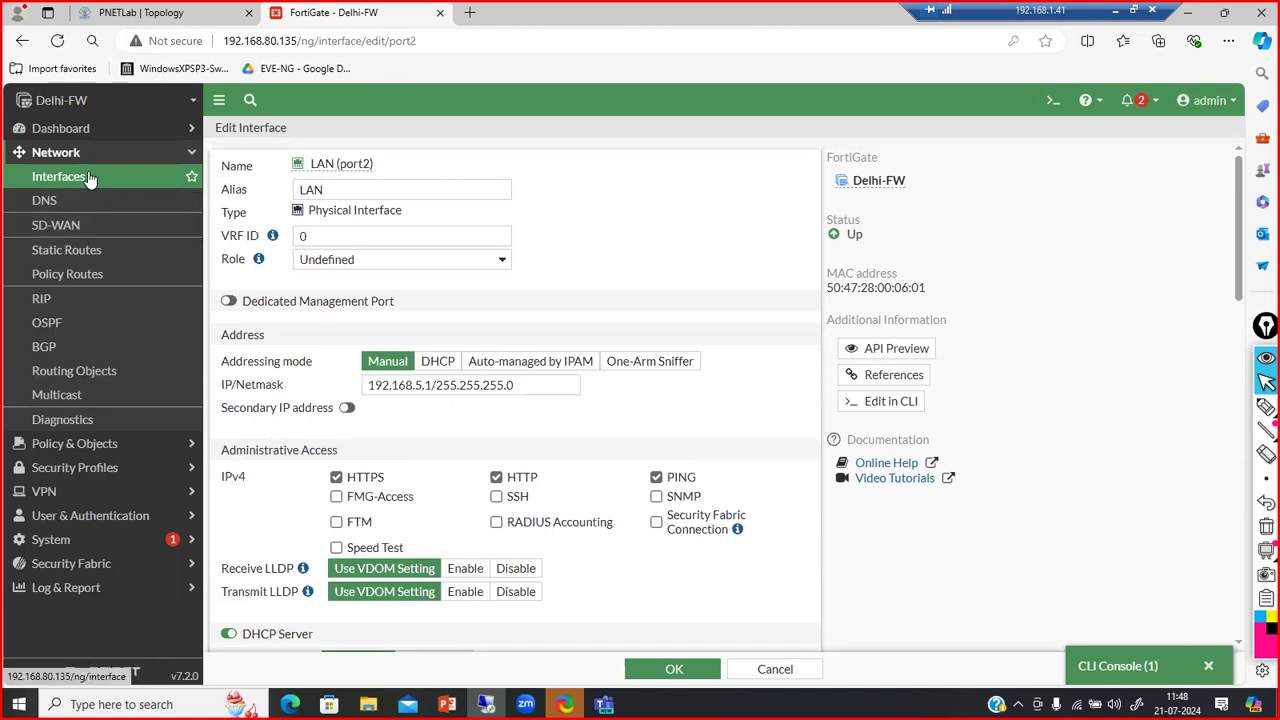
pyautogui.click(775, 670)
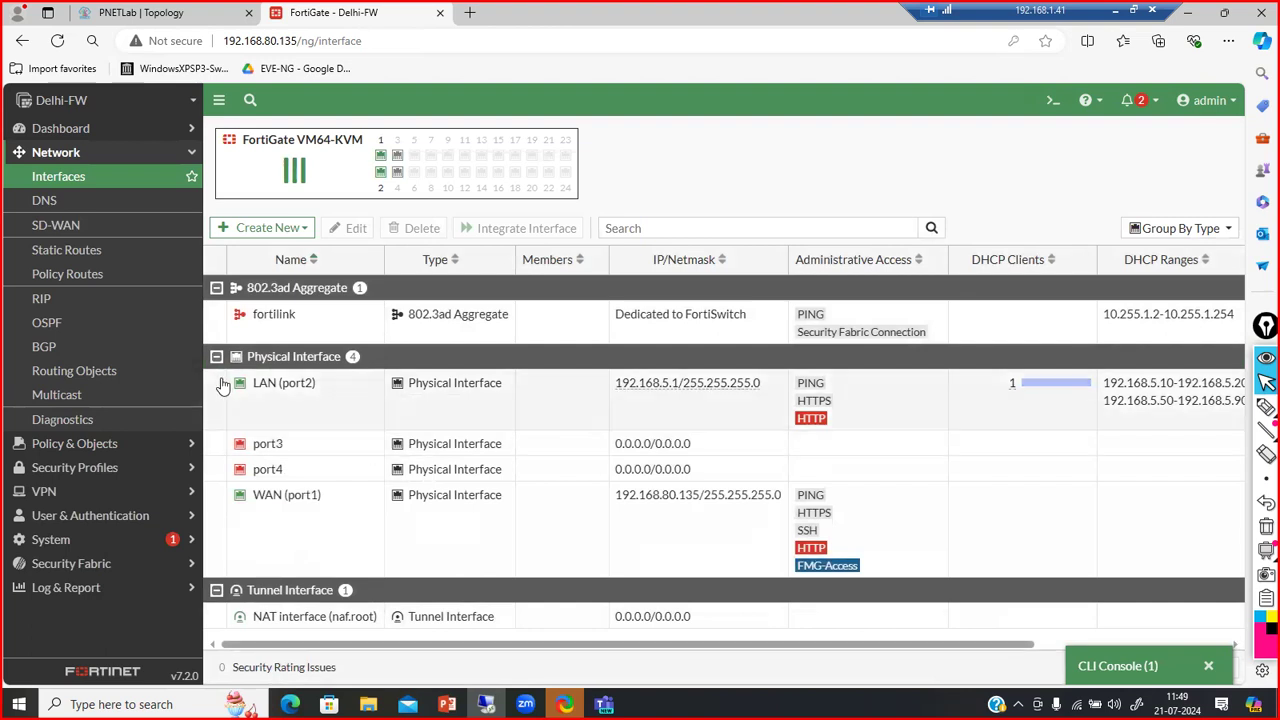
pyautogui.moveTo(170, 541)
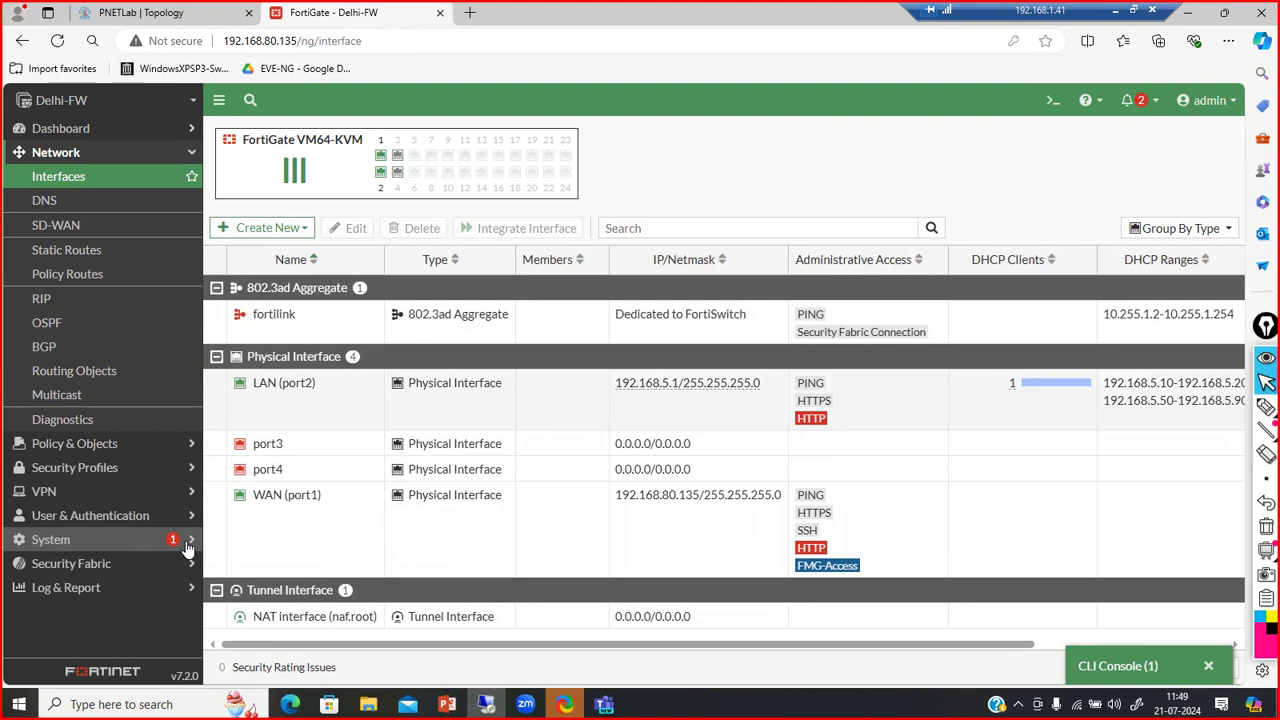
pyautogui.click(185, 544)
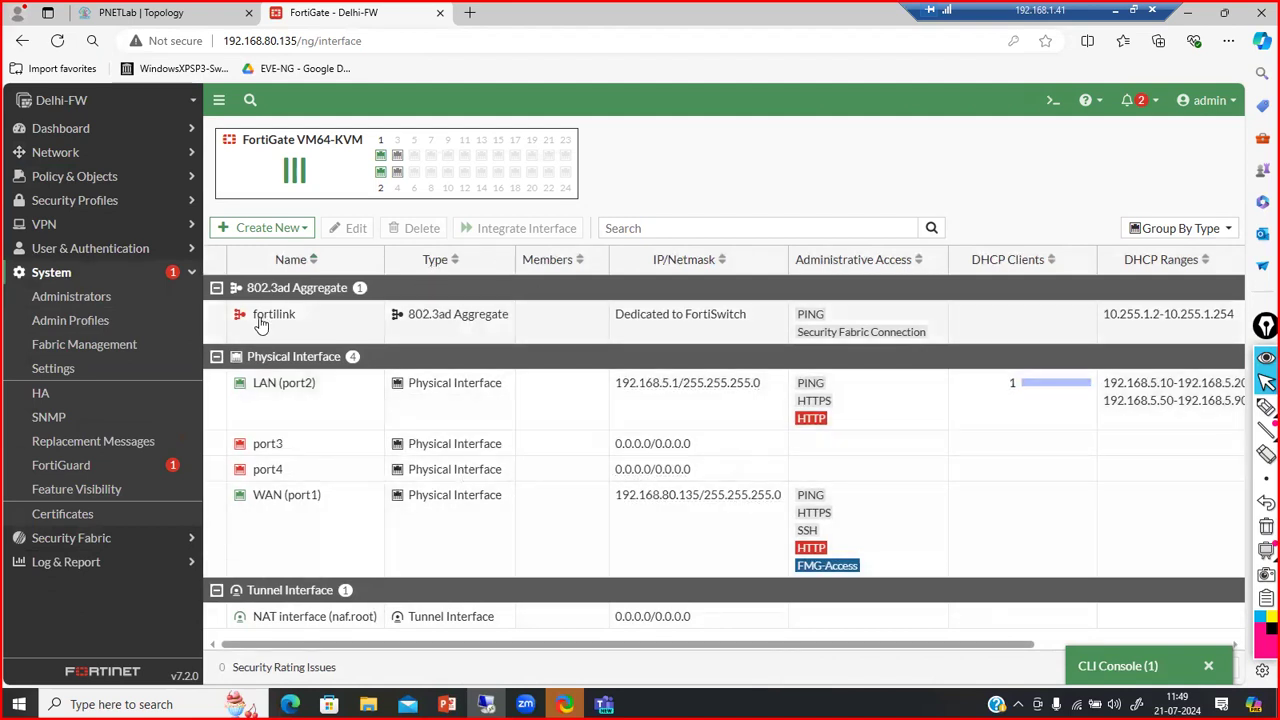
pyautogui.click(213, 260)
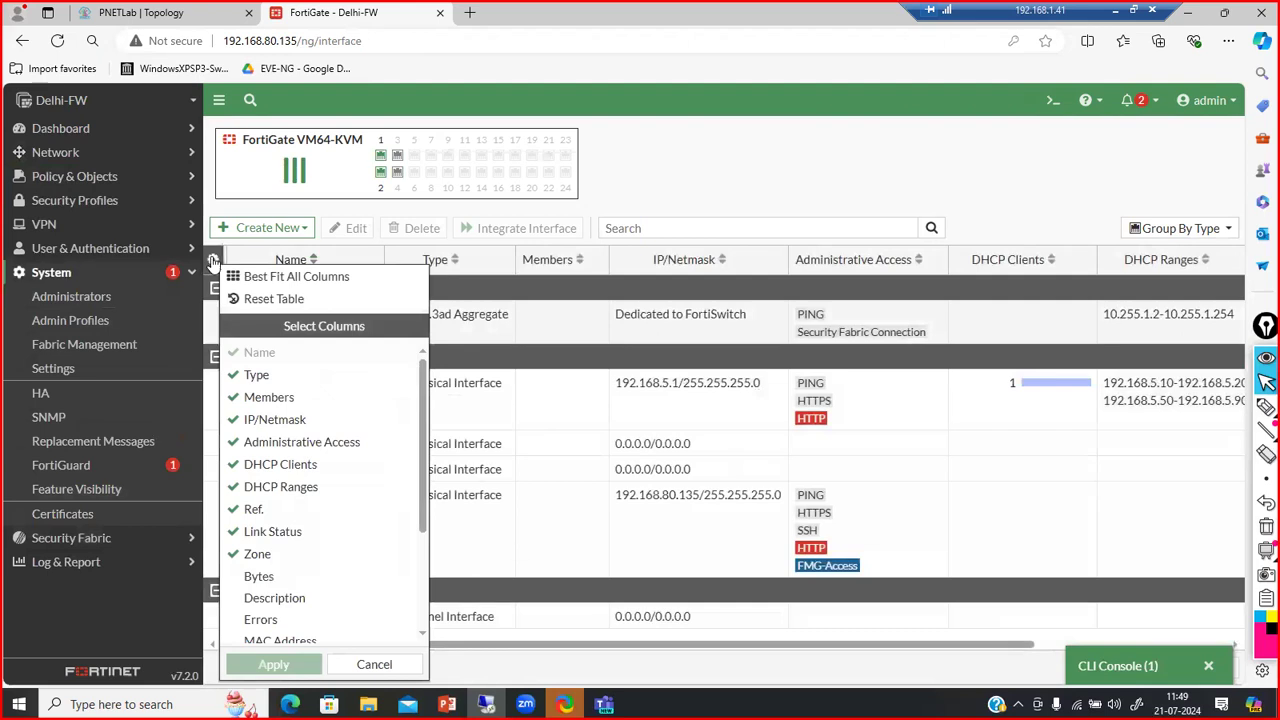
pyautogui.click(213, 260)
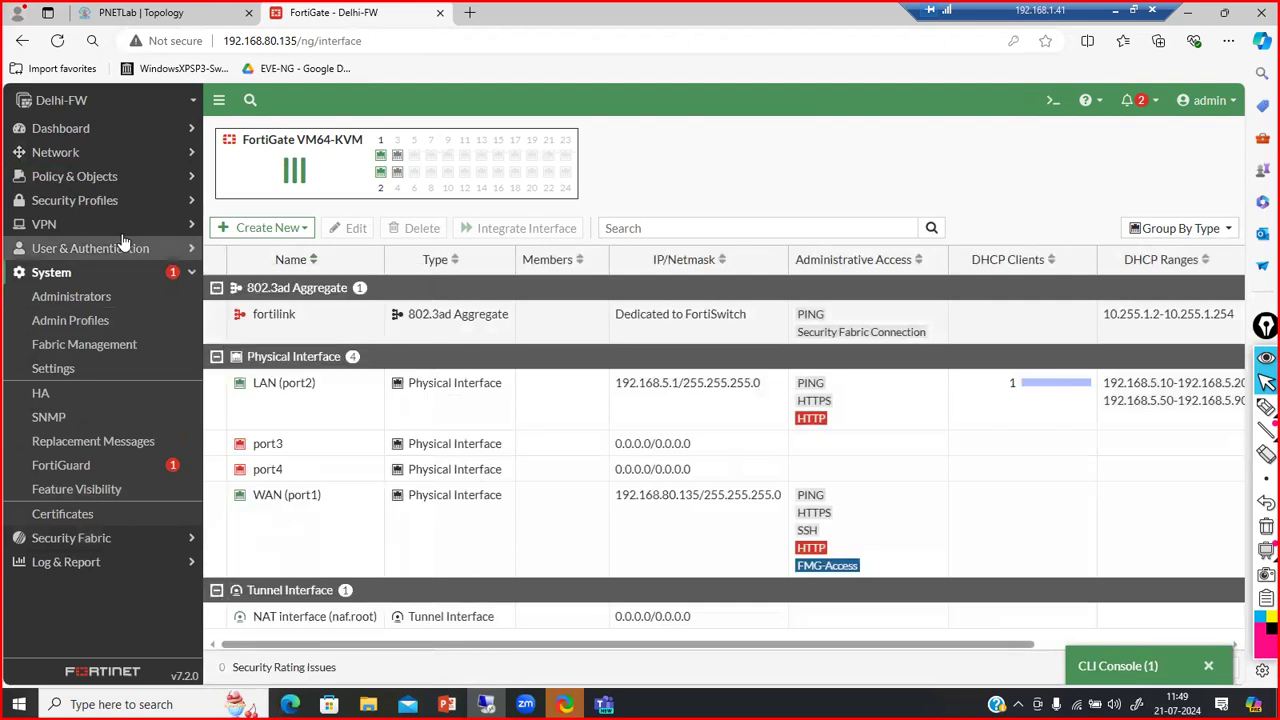
pyautogui.click(174, 157)
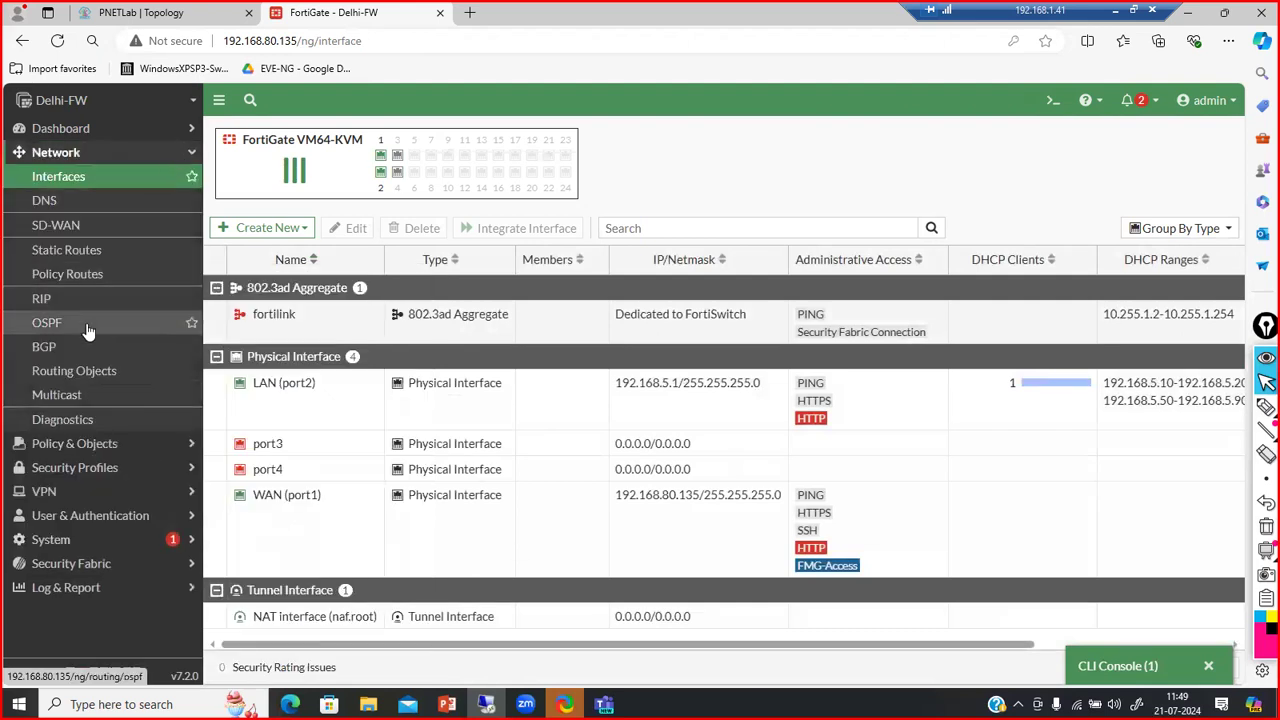
pyautogui.click(167, 134)
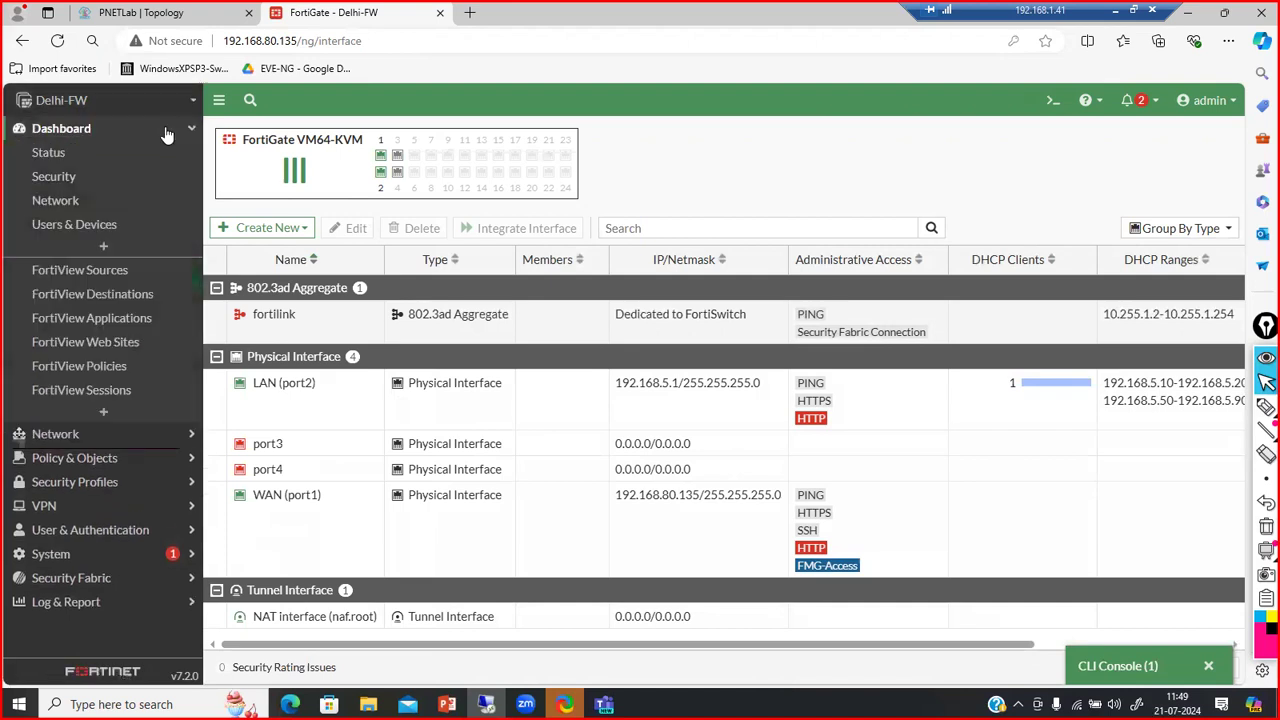
pyautogui.click(167, 134)
pyautogui.click(164, 158)
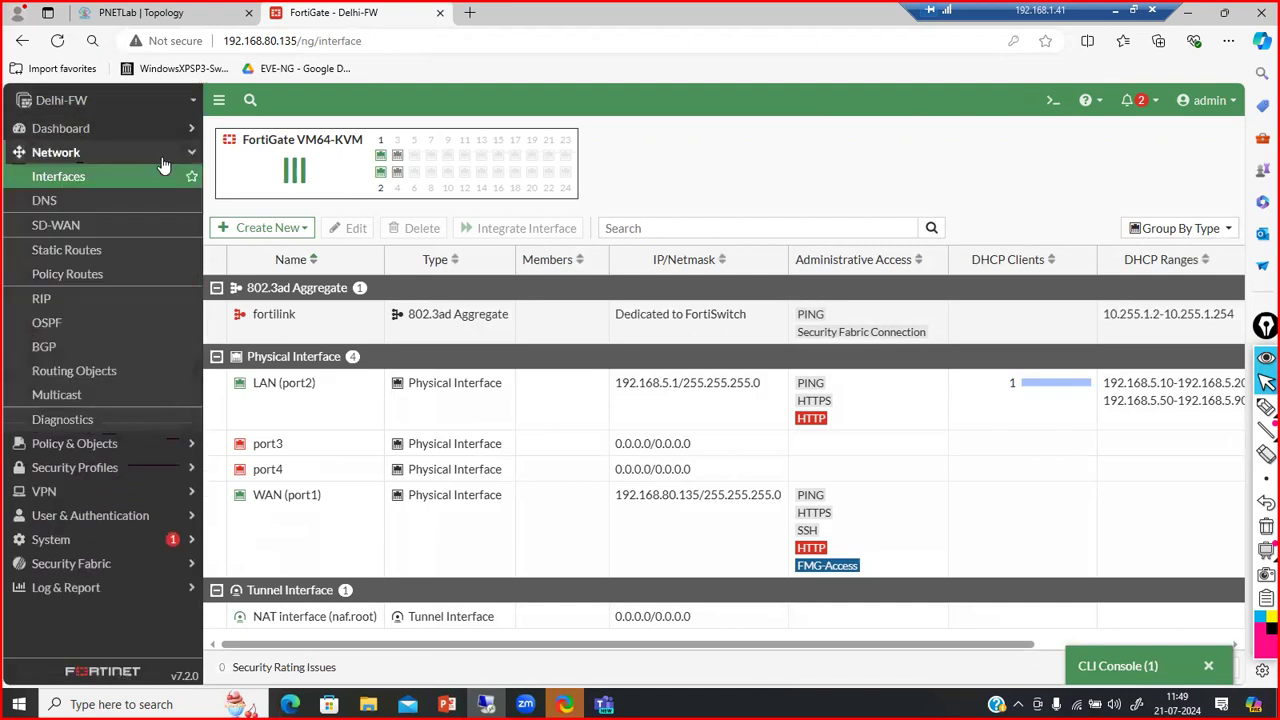
pyautogui.click(157, 541)
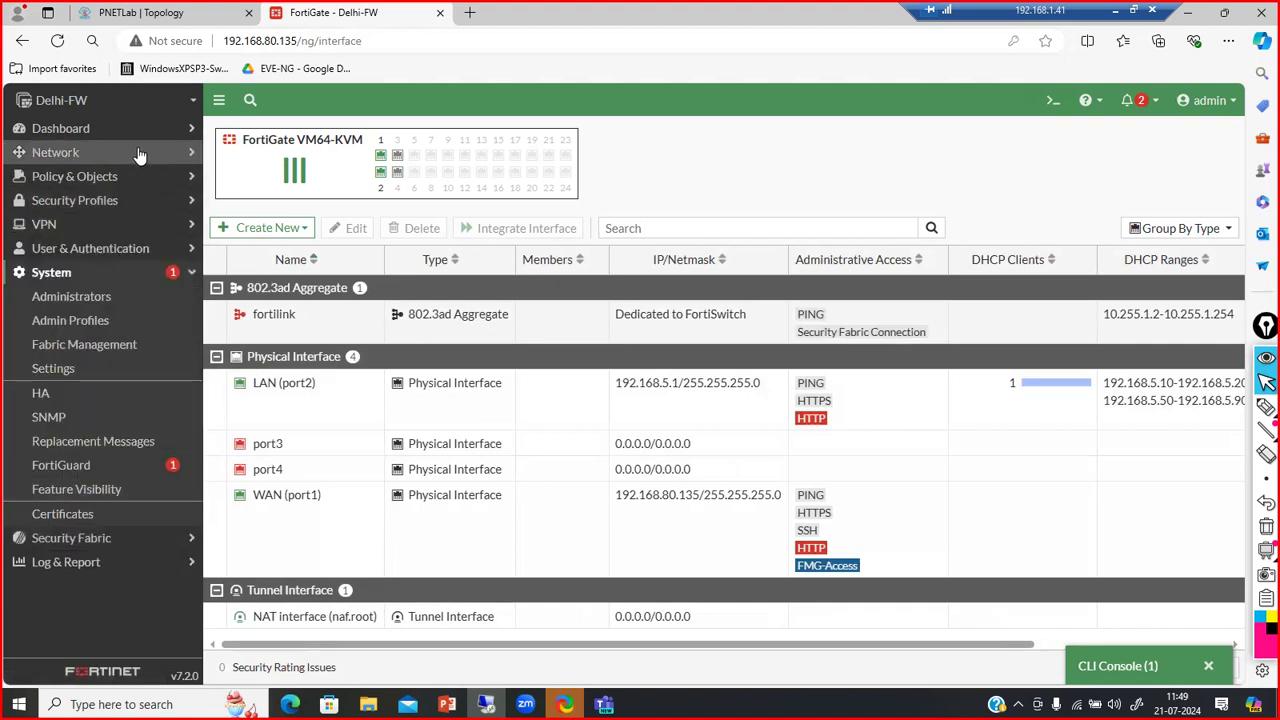
pyautogui.click(148, 176)
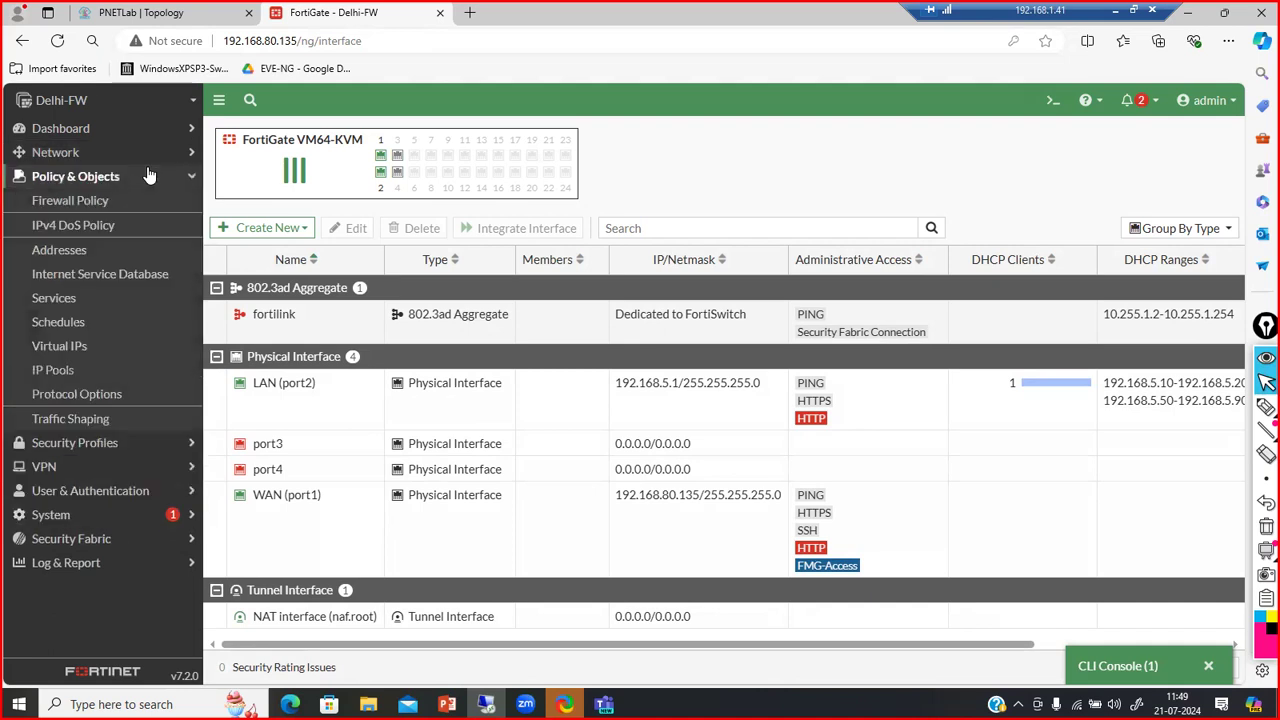
pyautogui.click(130, 152)
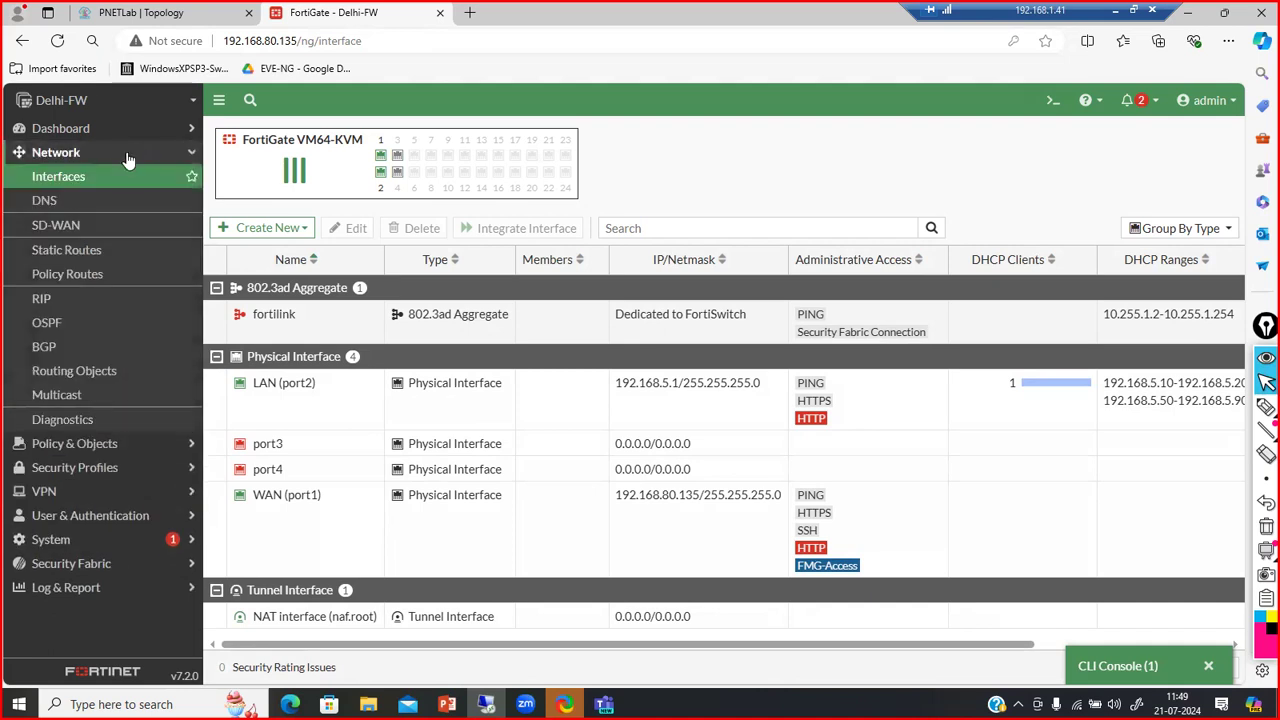
pyautogui.click(52, 202)
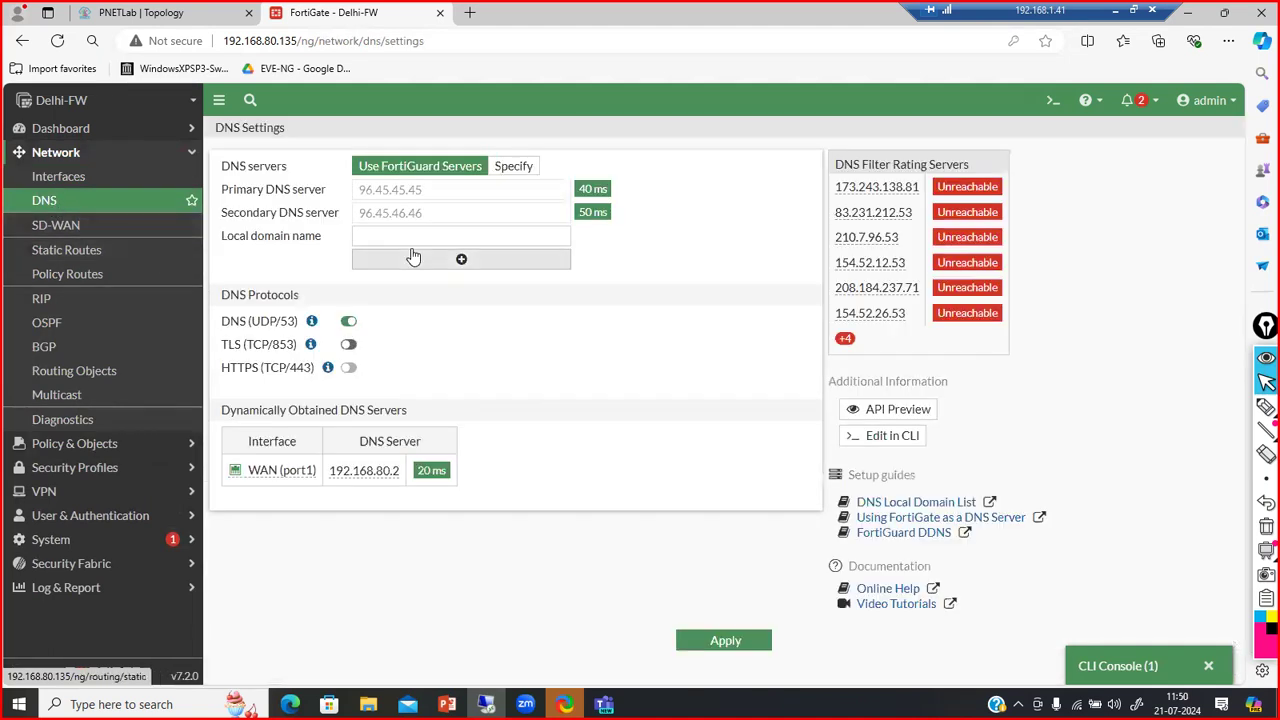
# Keep DNS on FortiGuard servers, selecting 96.45.45.45 and 96.45.46.46, then return to Interfaces
pyautogui.click(514, 168)
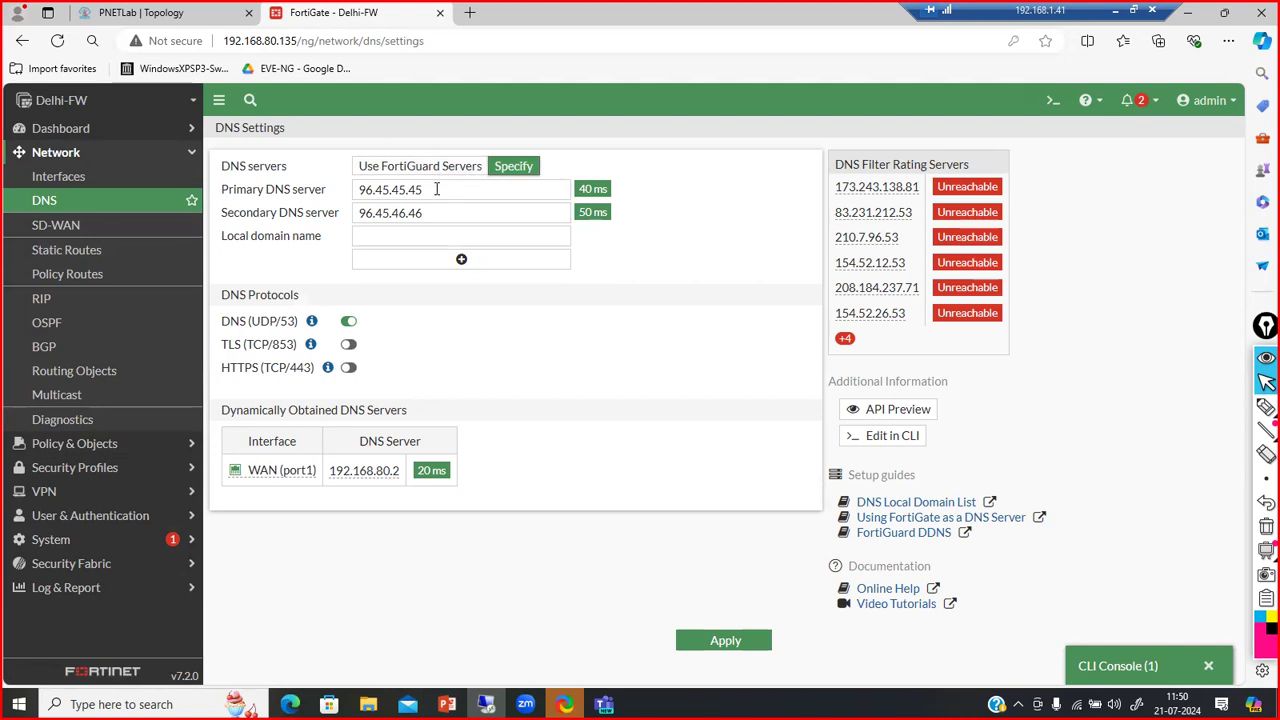
pyautogui.moveTo(440, 188); pyautogui.dragTo(278, 224)
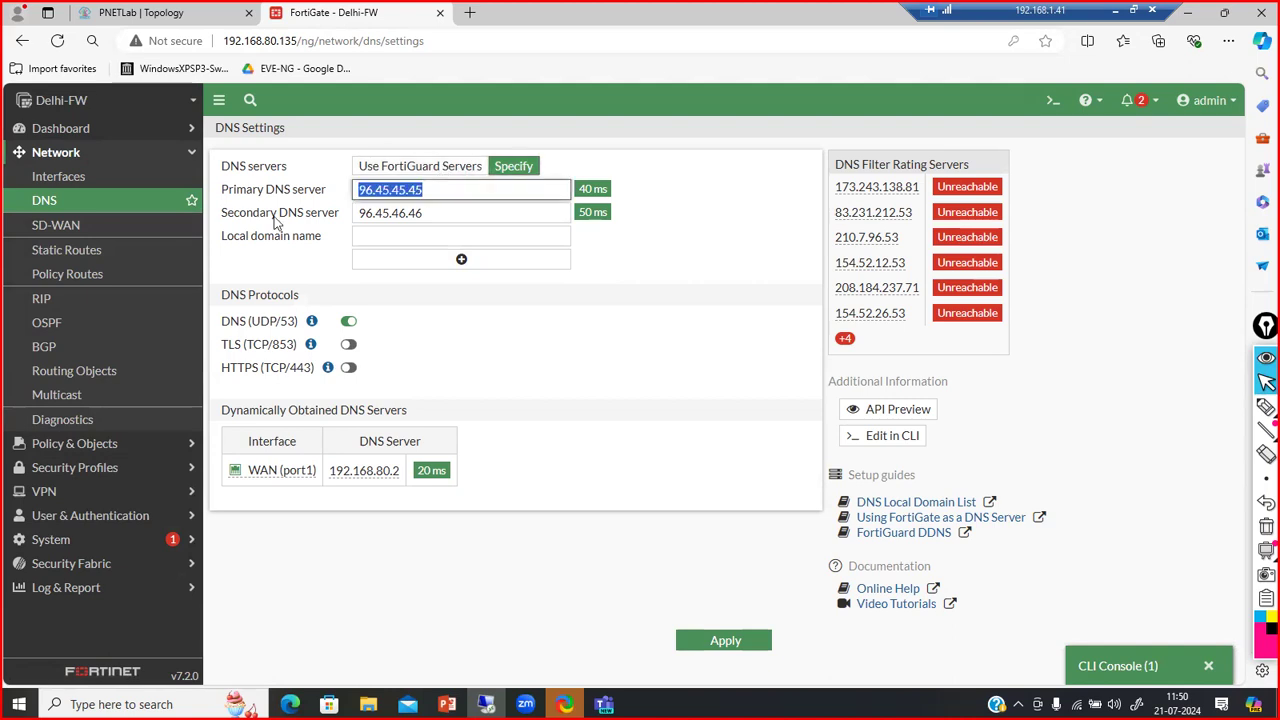
pyautogui.click(378, 166)
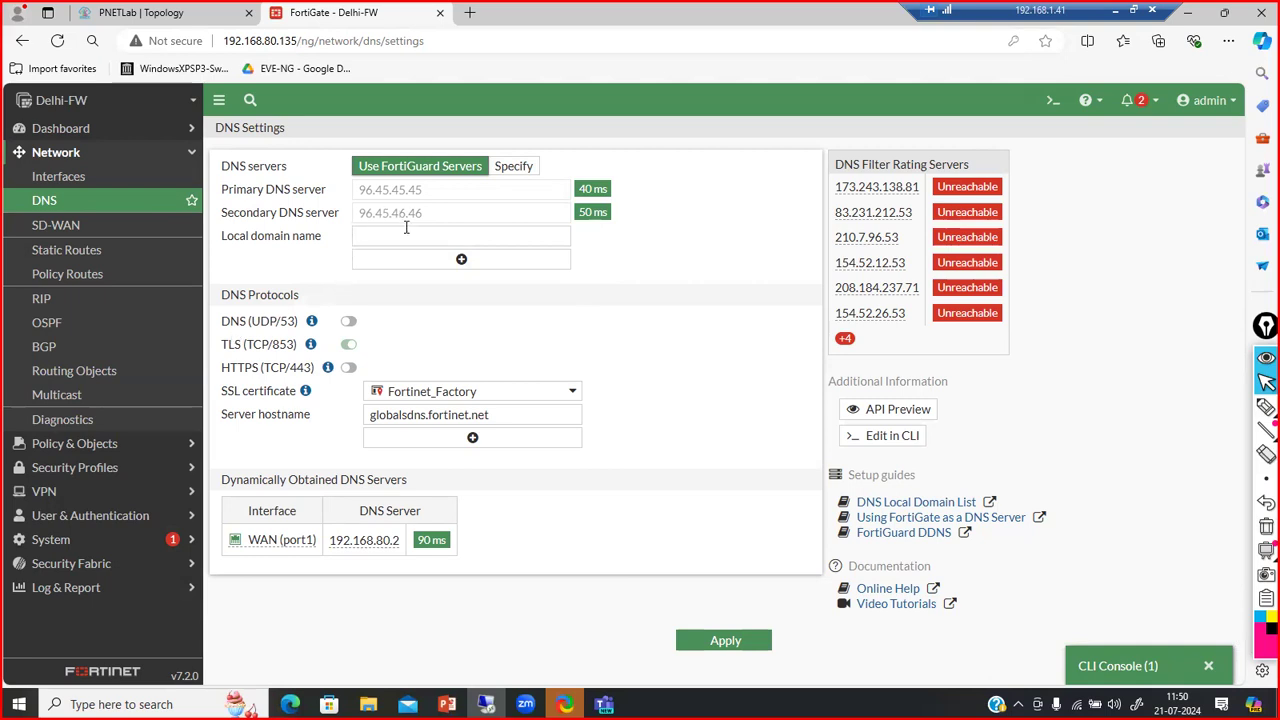
pyautogui.doubleClick(428, 192)
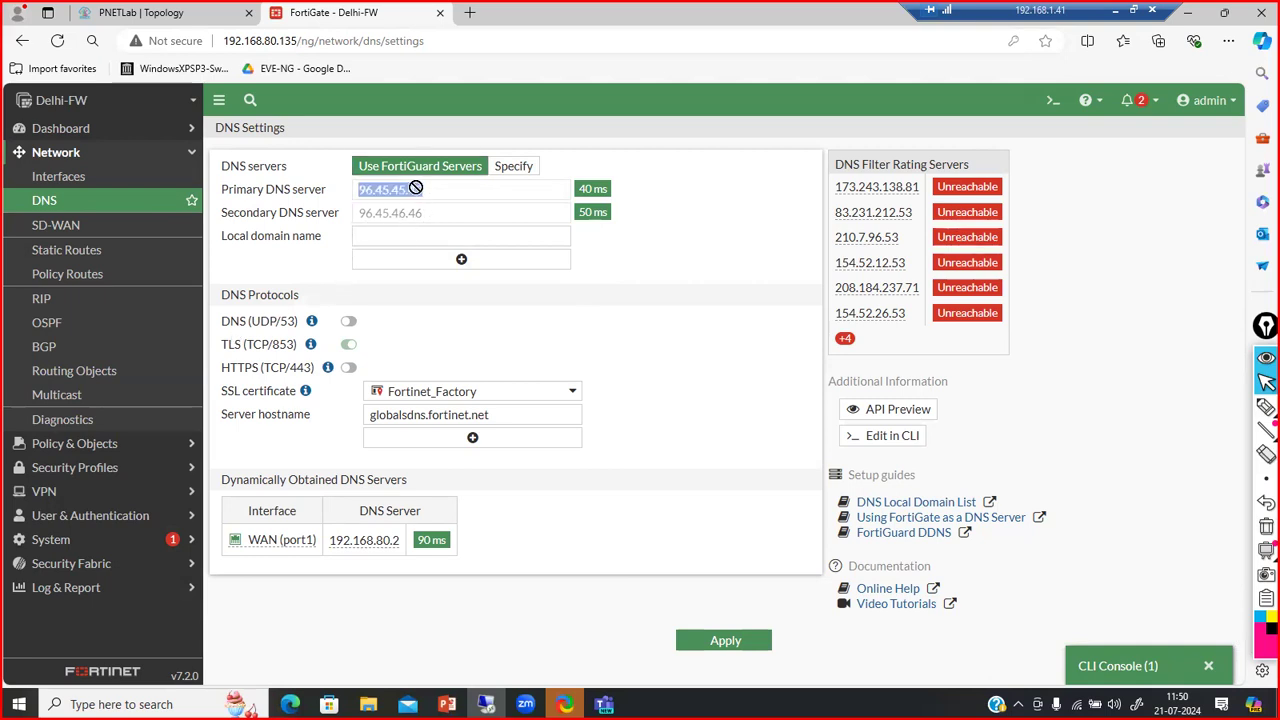
pyautogui.click(415, 221)
pyautogui.moveTo(415, 221); pyautogui.dragTo(352, 221)
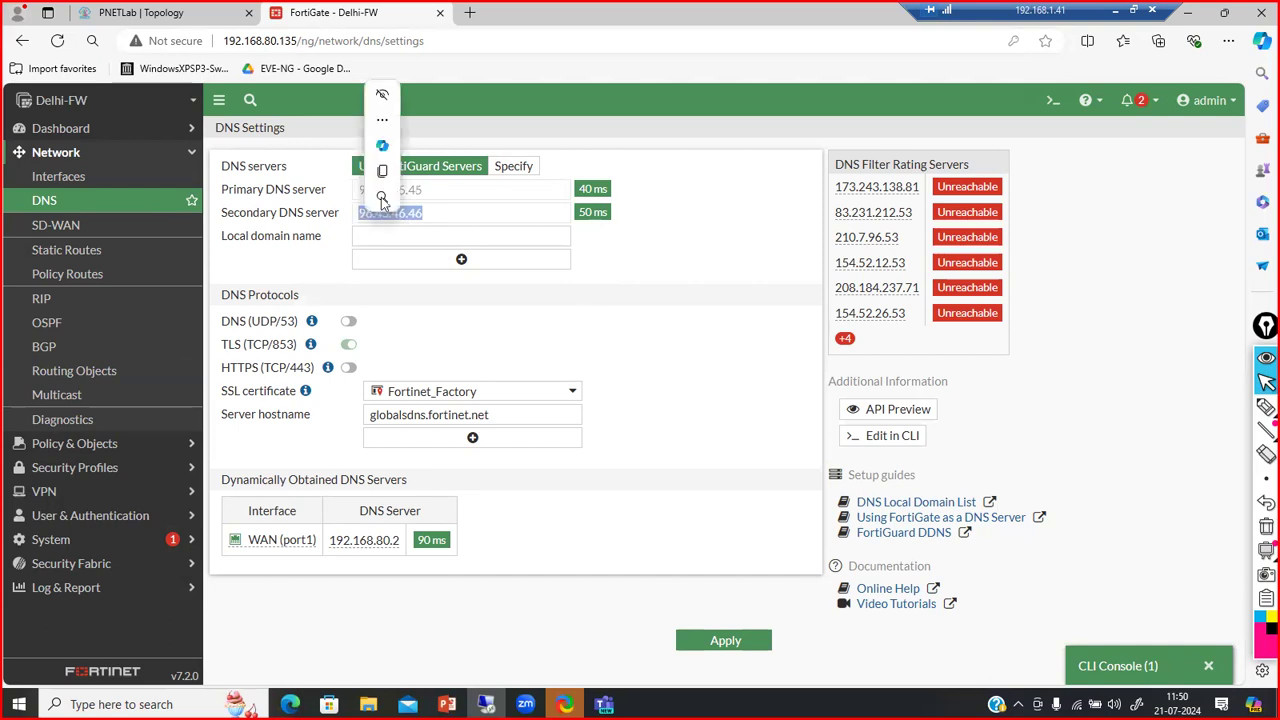
pyautogui.click(531, 193)
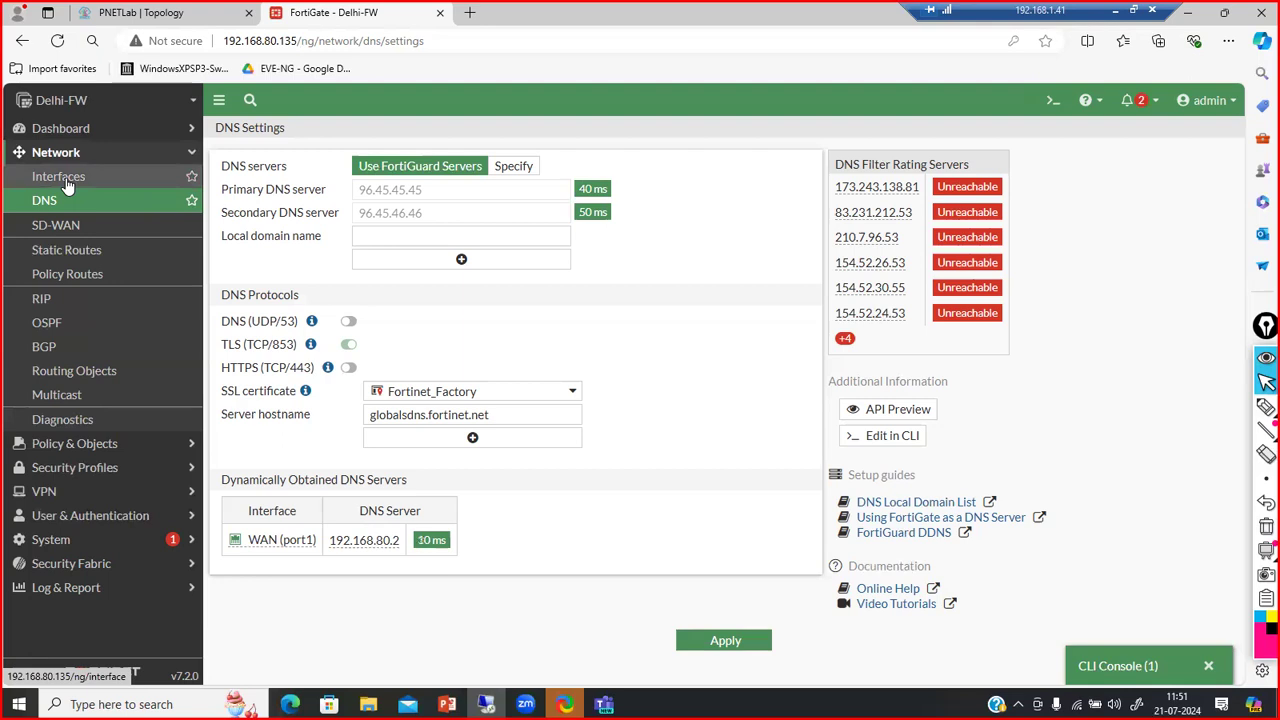
pyautogui.click(66, 183)
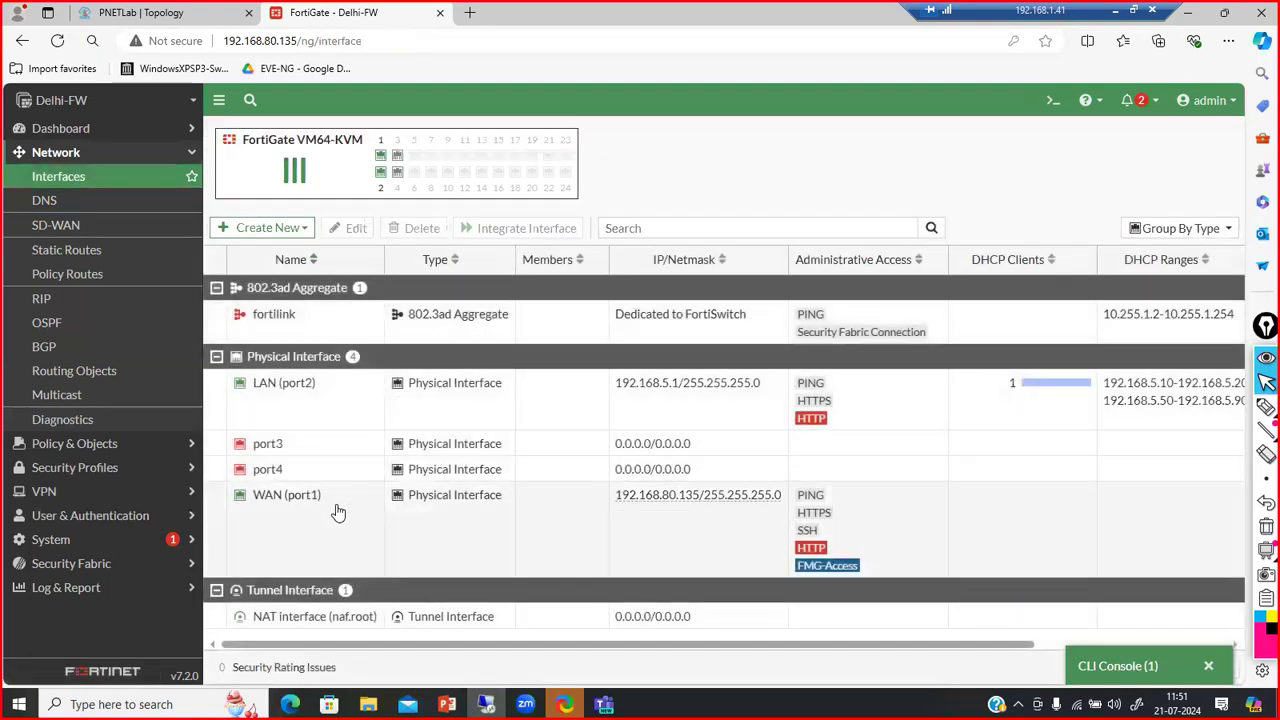
# Explore LAN (port2)'s DHCP DNS server options, leaving it on system DNS, and save
pyautogui.doubleClick(330, 408)
pyautogui.scroll(-5, 440, 450)
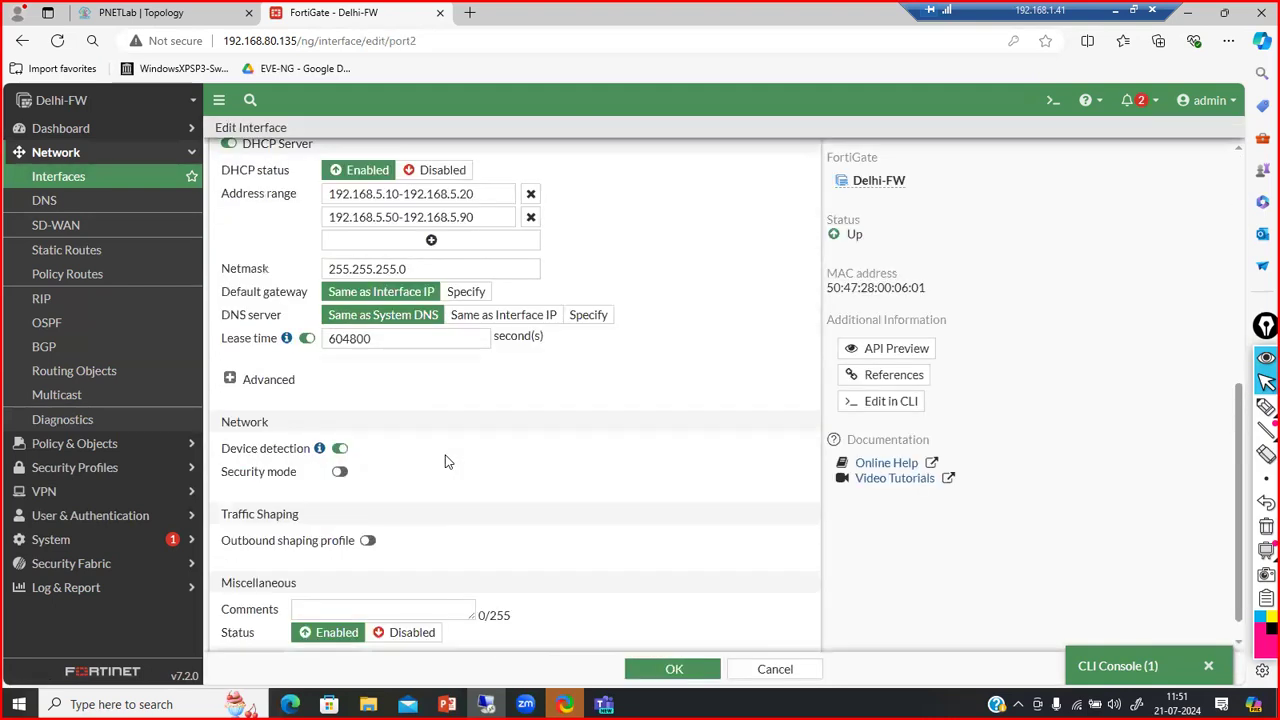
pyautogui.click(230, 380)
pyautogui.click(230, 380)
pyautogui.scroll(5, 230, 382)
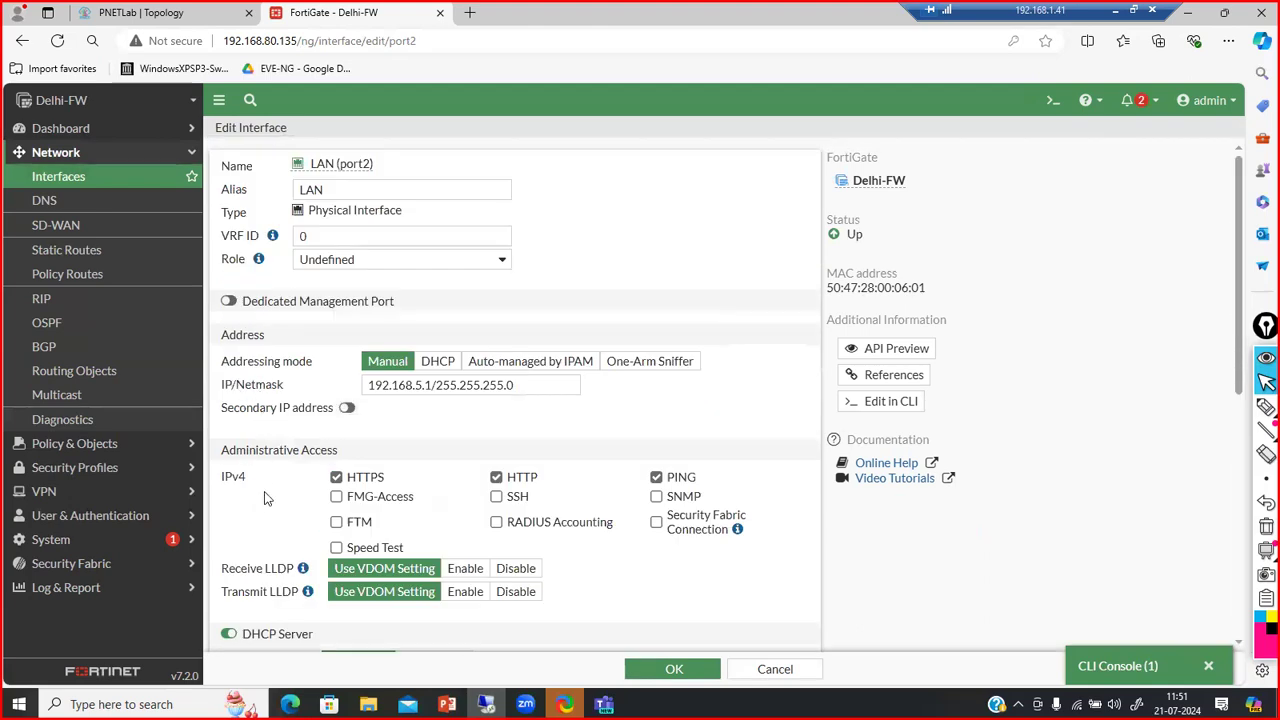
pyautogui.scroll(-2, 265, 498)
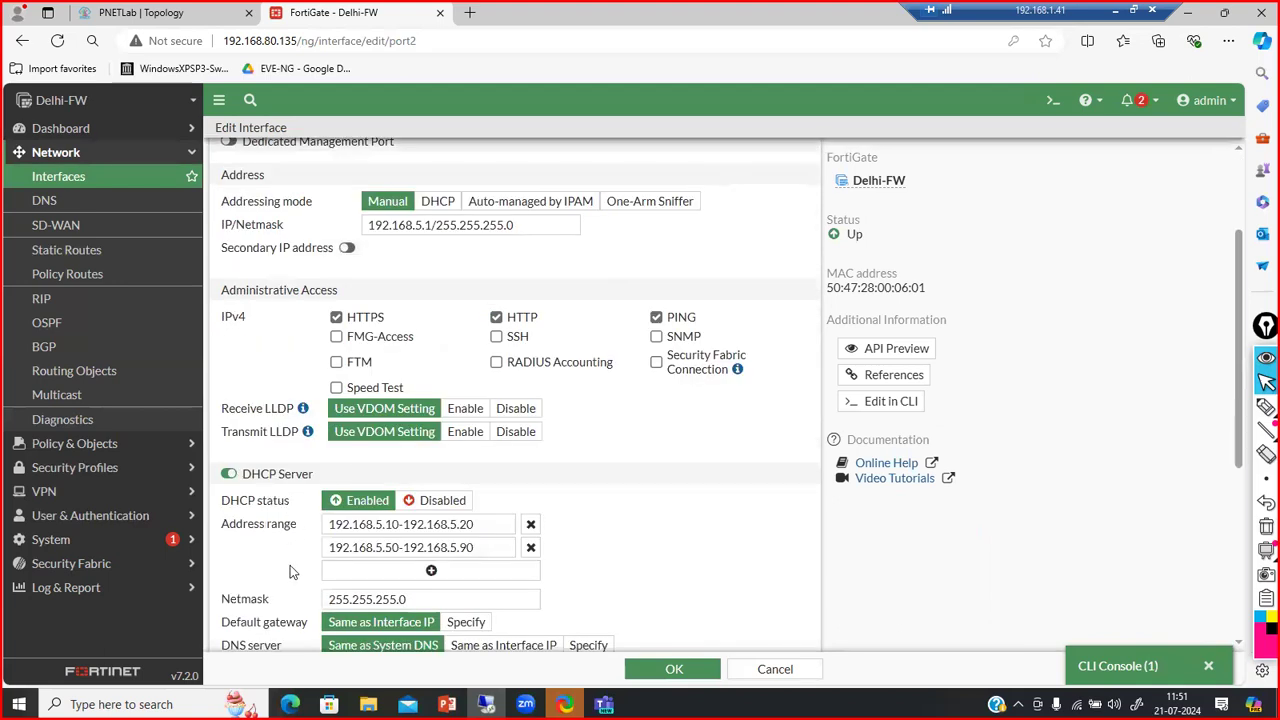
pyautogui.scroll(-1, 285, 590)
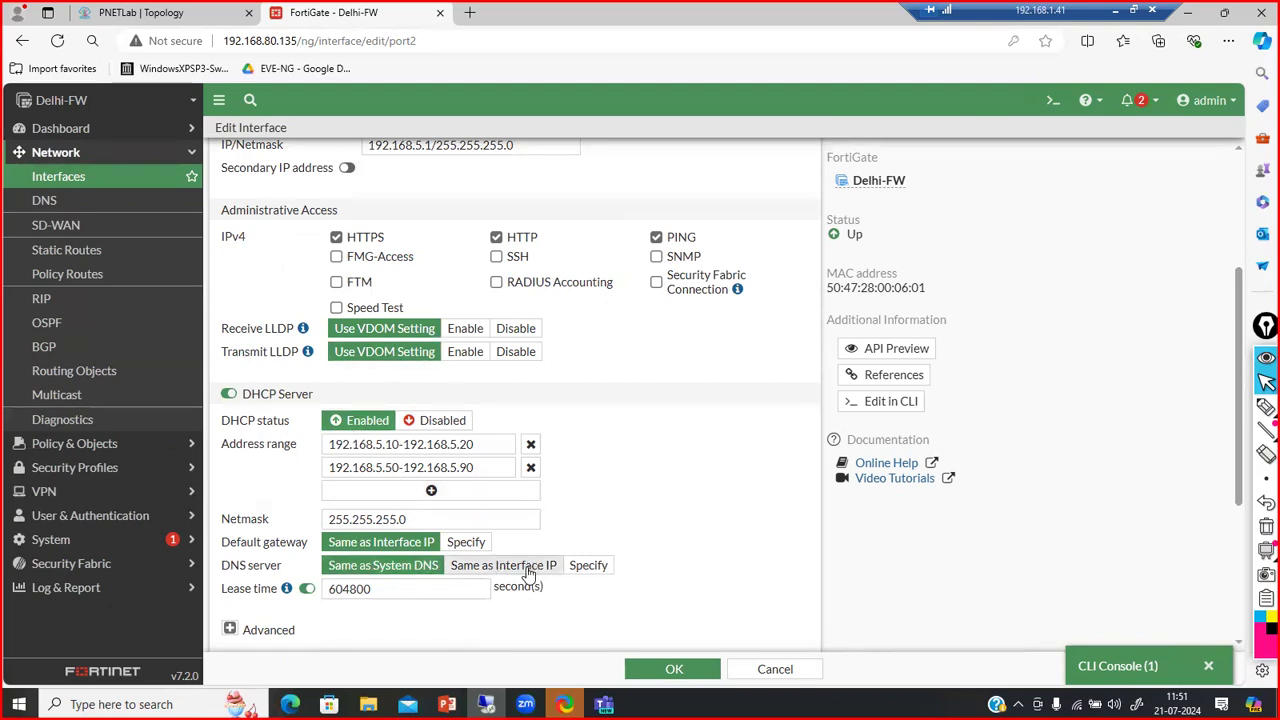
pyautogui.click(578, 567)
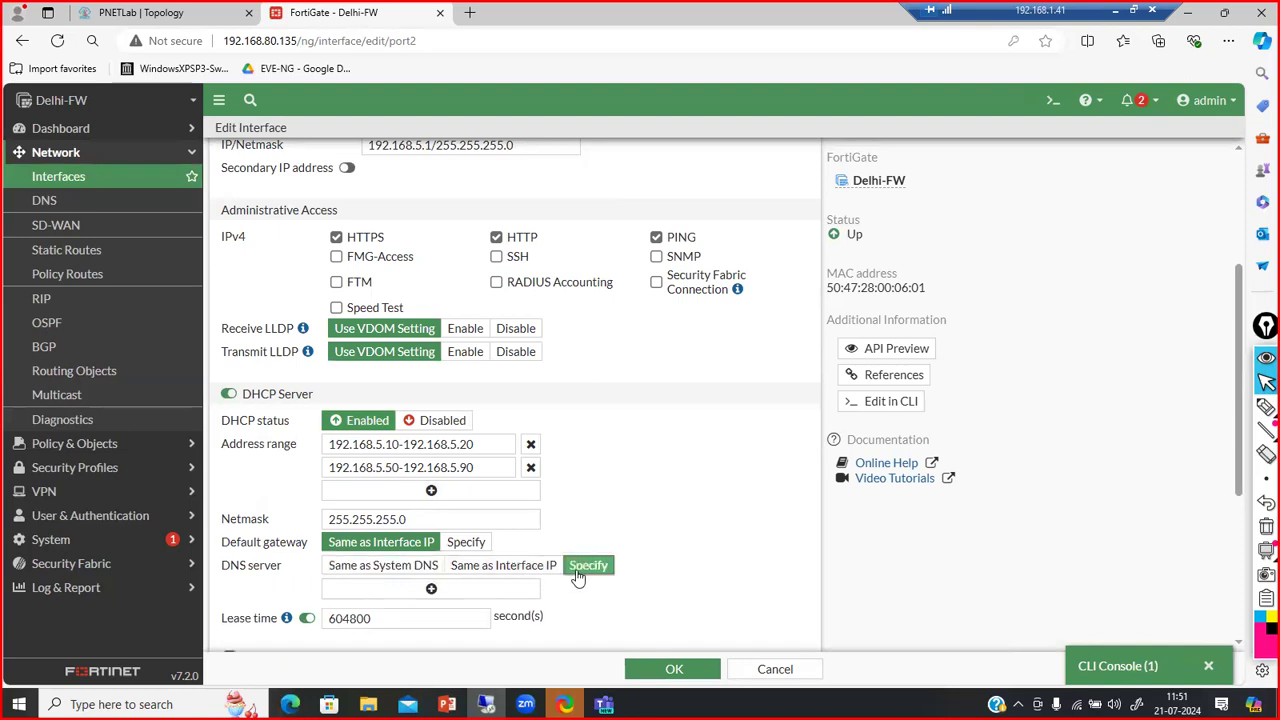
pyautogui.click(436, 588)
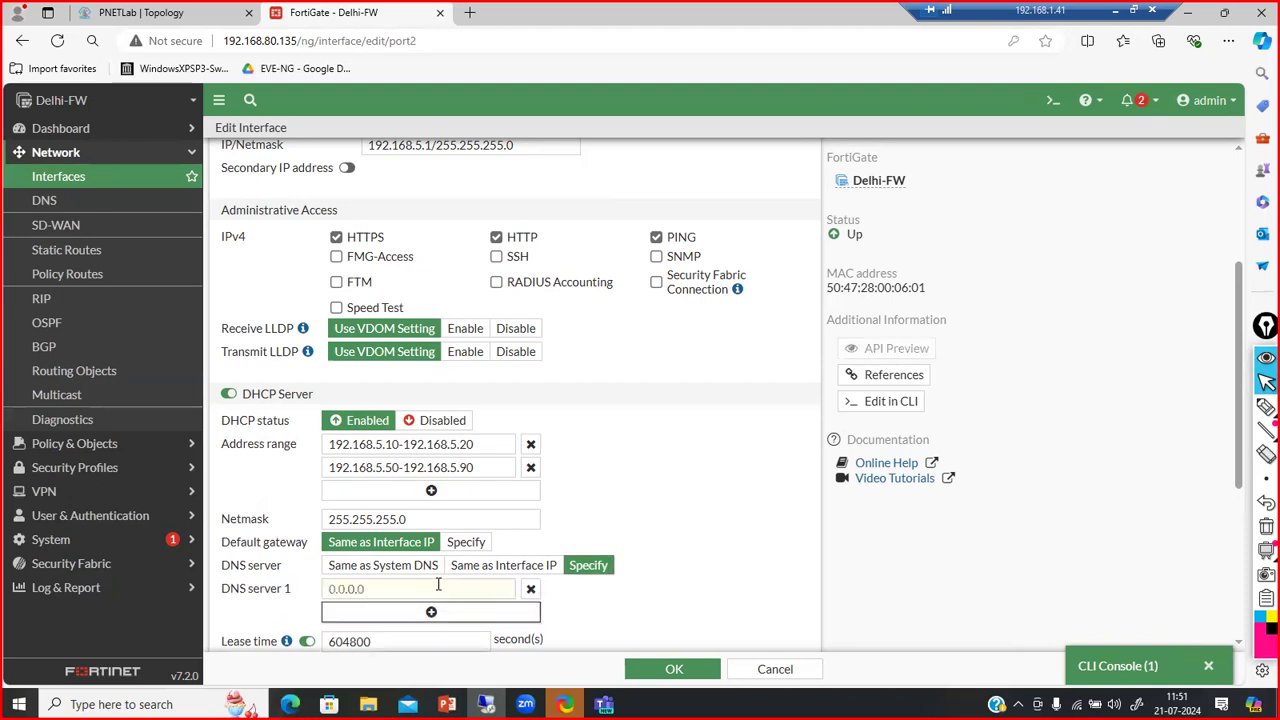
pyautogui.click(530, 590)
pyautogui.click(508, 566)
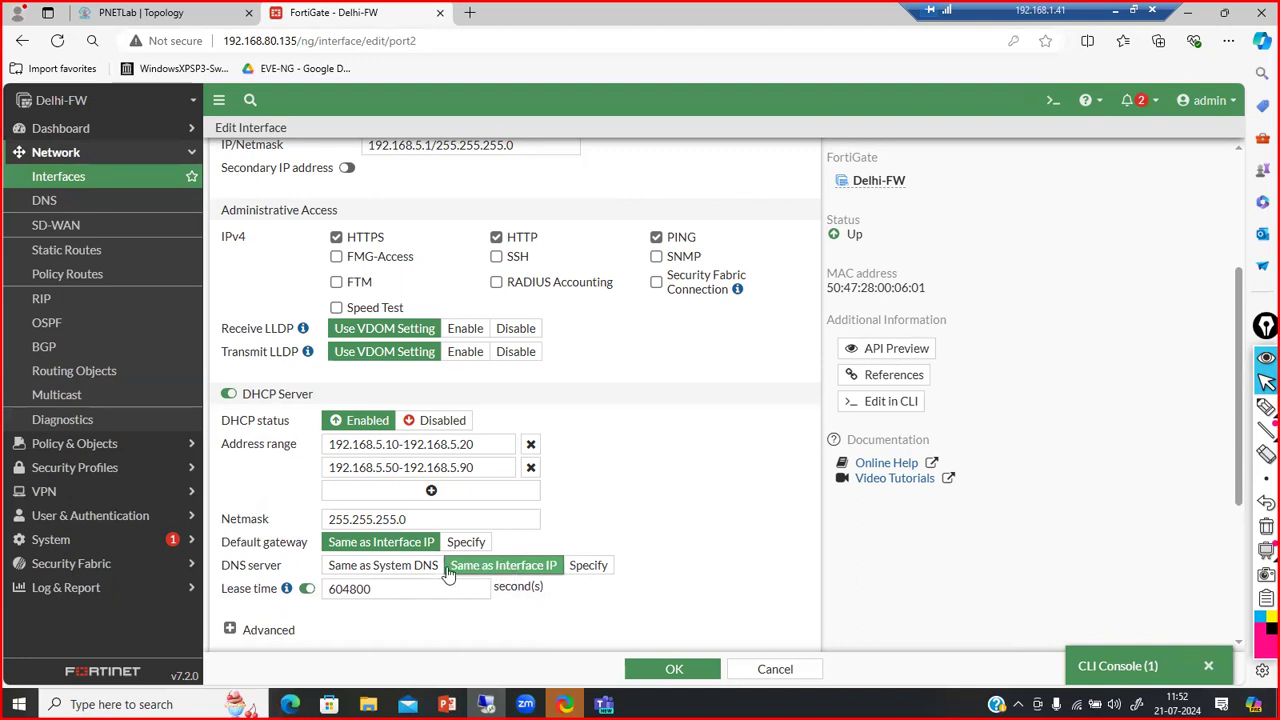
pyautogui.click(421, 566)
pyautogui.click(673, 676)
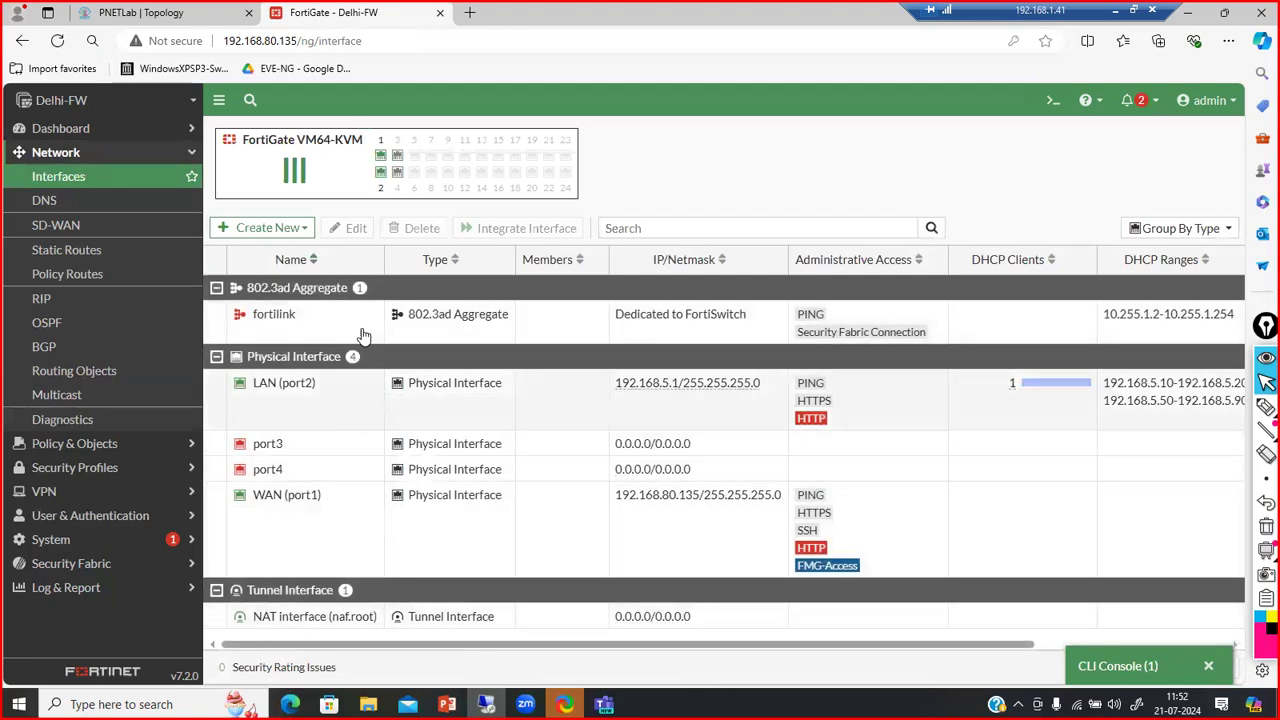
# Reopen LAN (port2), set the DHCP DNS server to Same as Interface IP, and save
pyautogui.doubleClick(314, 401)
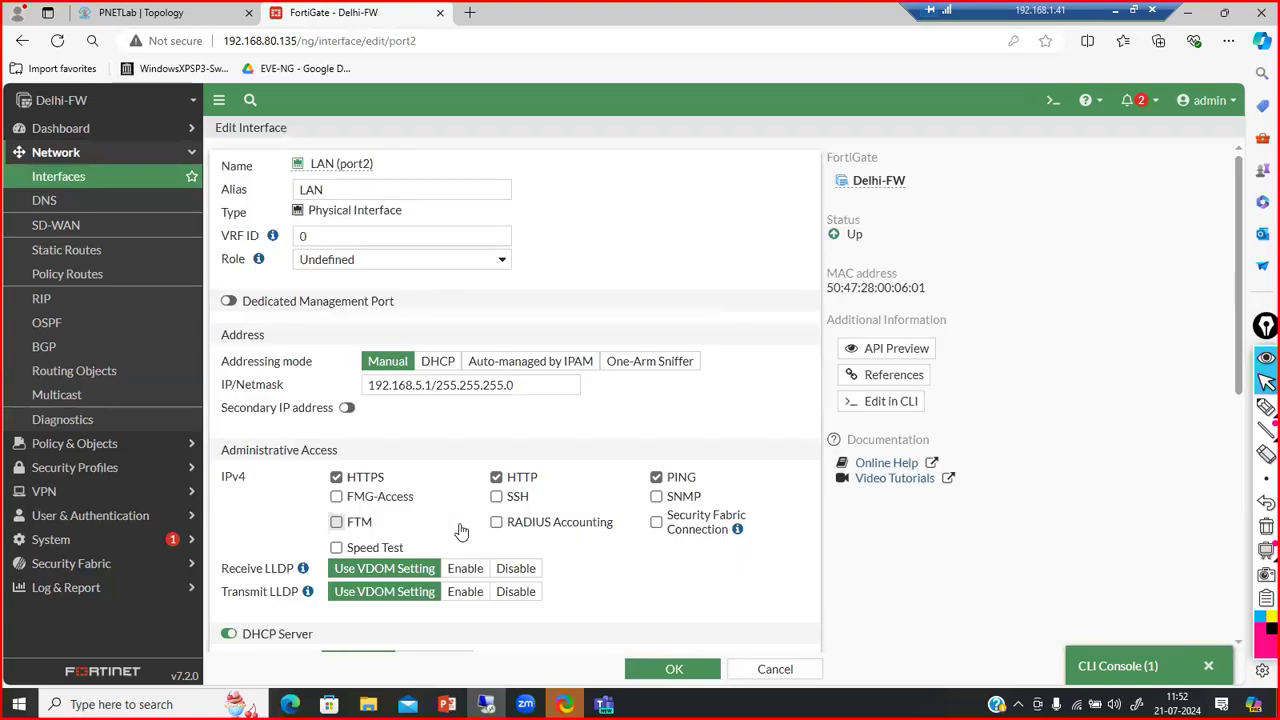
pyautogui.scroll(-4, 461, 531)
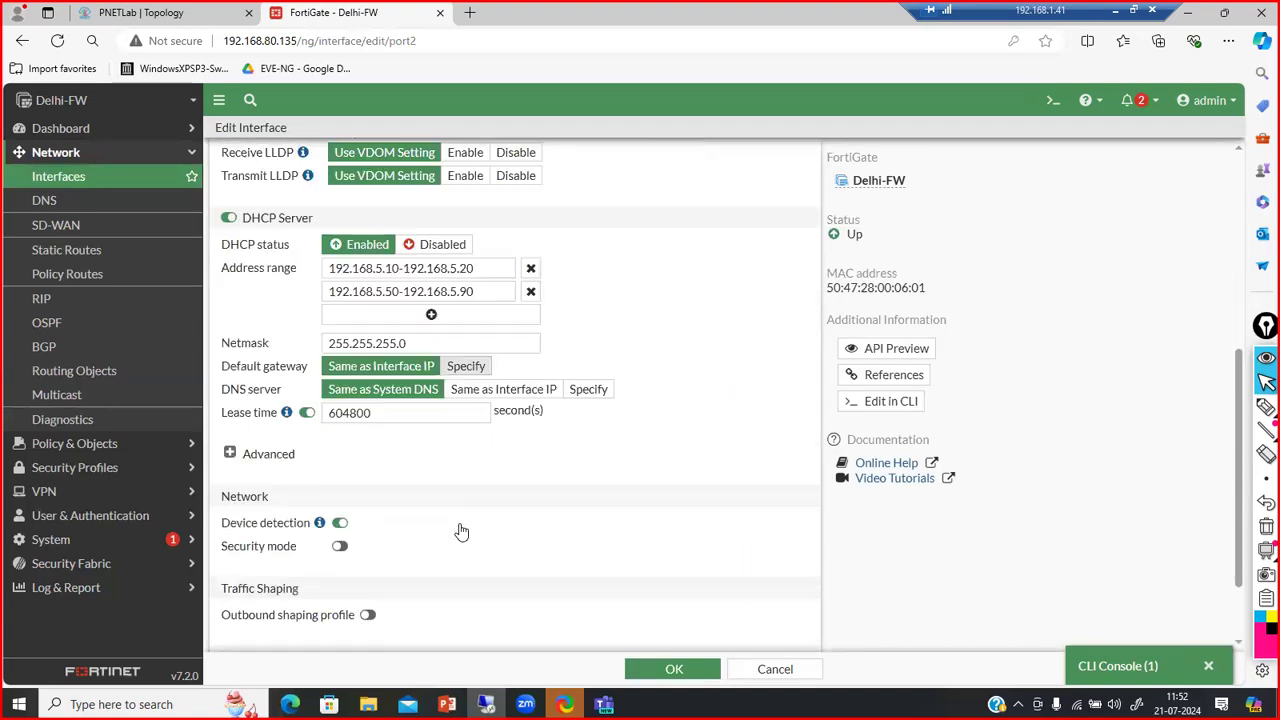
pyautogui.click(231, 453)
pyautogui.click(231, 453)
pyautogui.scroll(3, 231, 453)
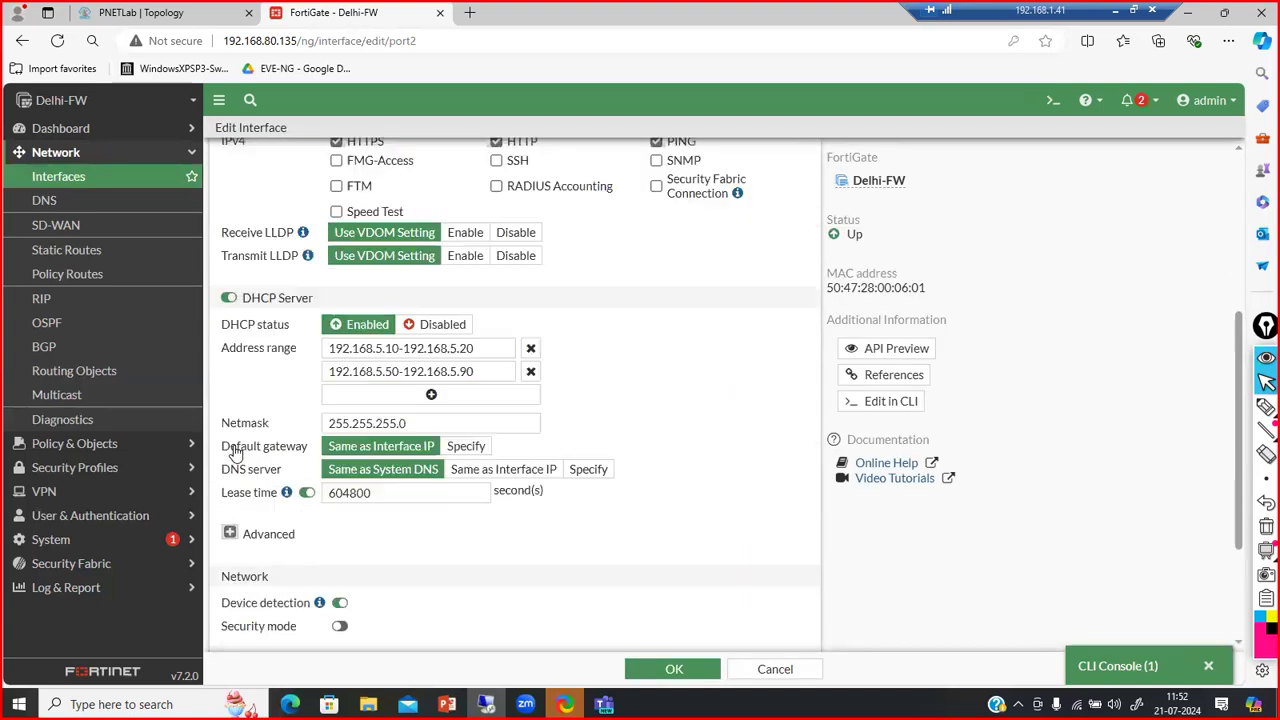
pyautogui.scroll(-2, 409, 557)
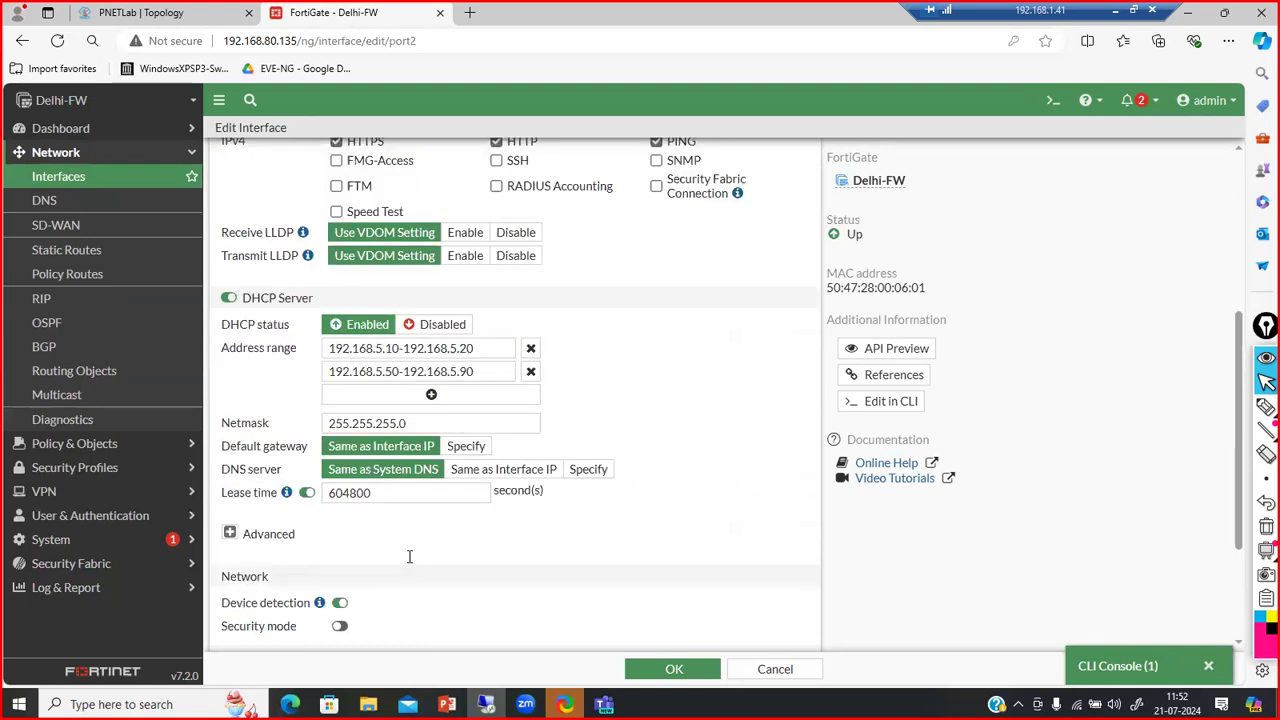
pyautogui.click(503, 469)
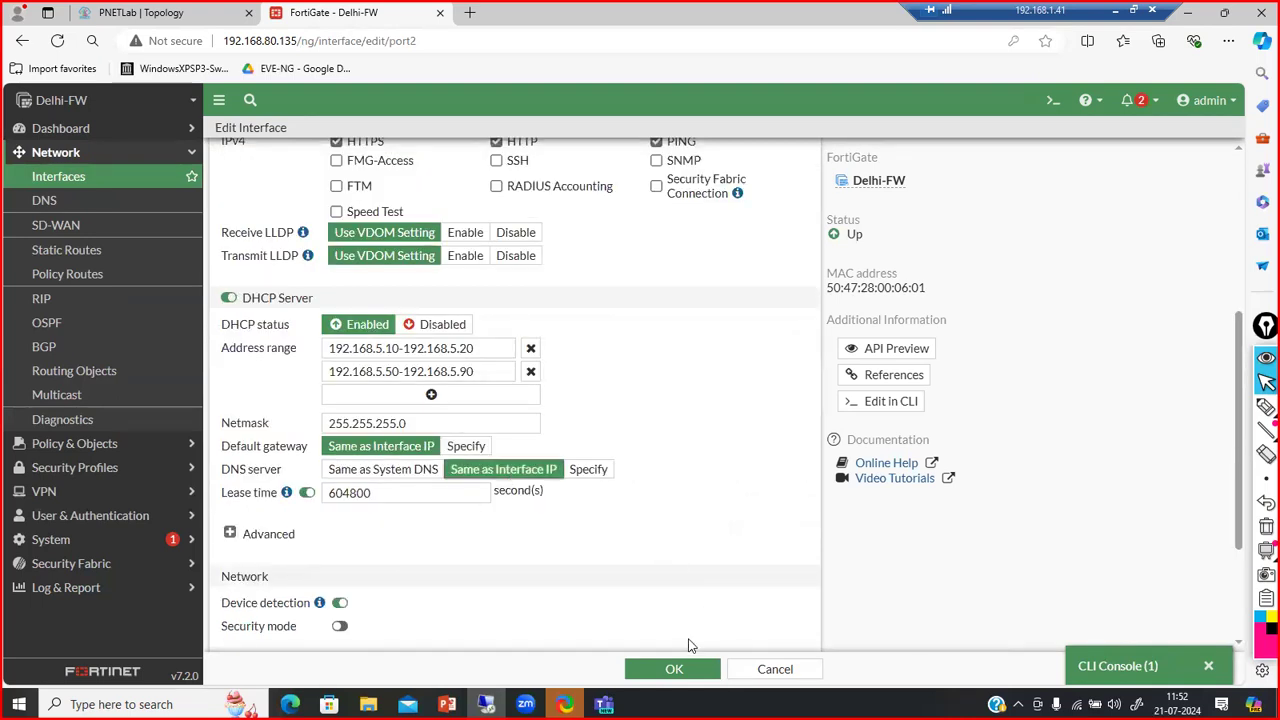
pyautogui.click(670, 669)
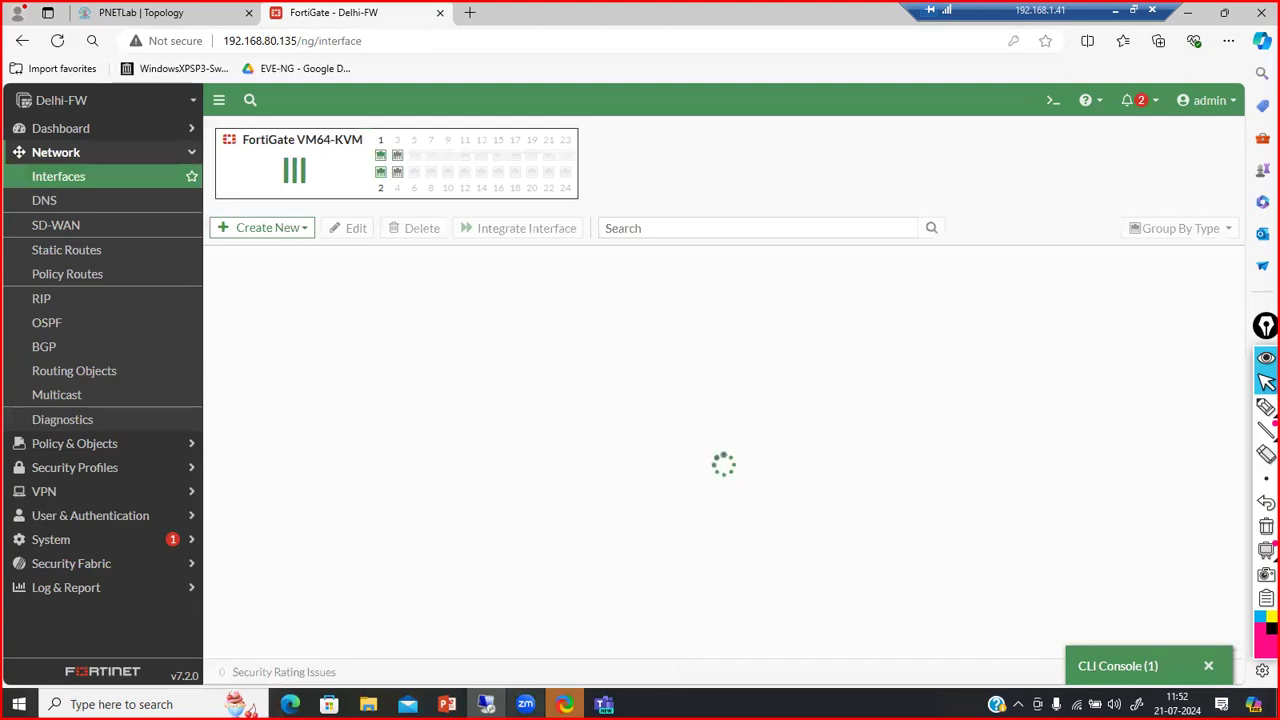
# In the Windows 7 VM's command prompt, run ipconfig /release and then ipconfig /renew
pyautogui.hotkey('alt', 'Tab')
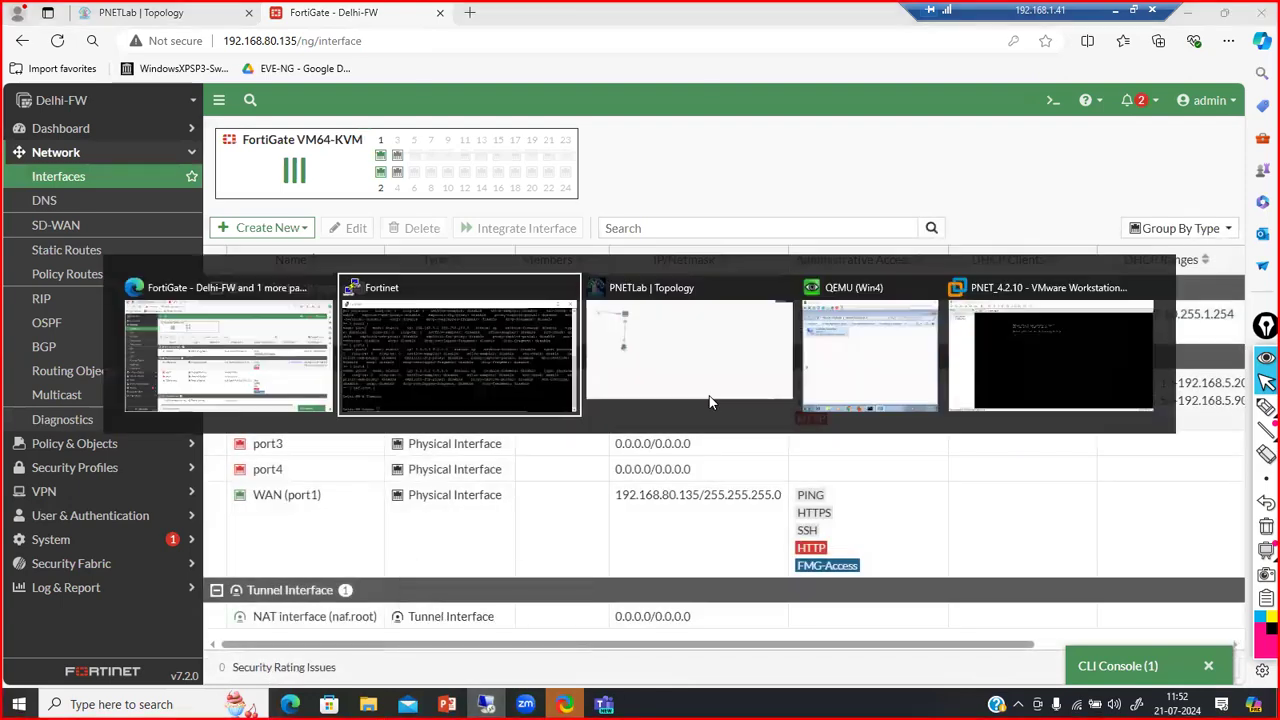
pyautogui.hotkey('alt', 'Tab')
pyautogui.hotkey('alt', 'Tab')
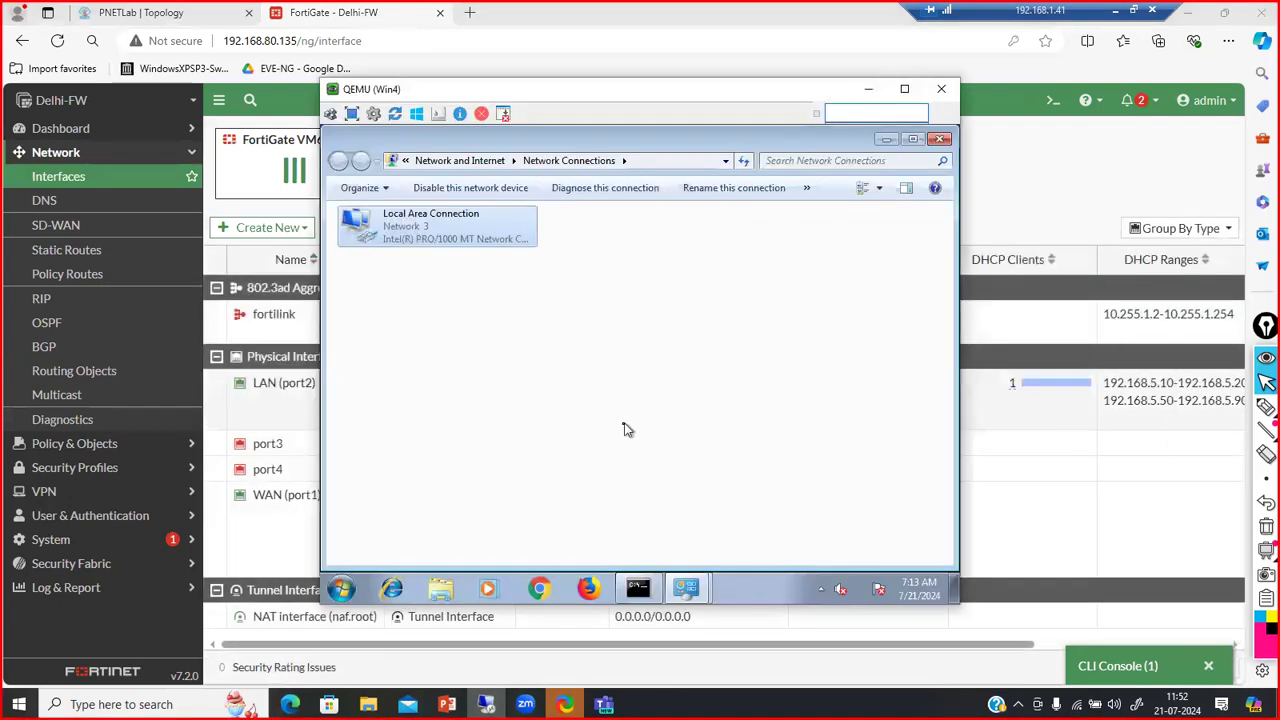
pyautogui.click(629, 585)
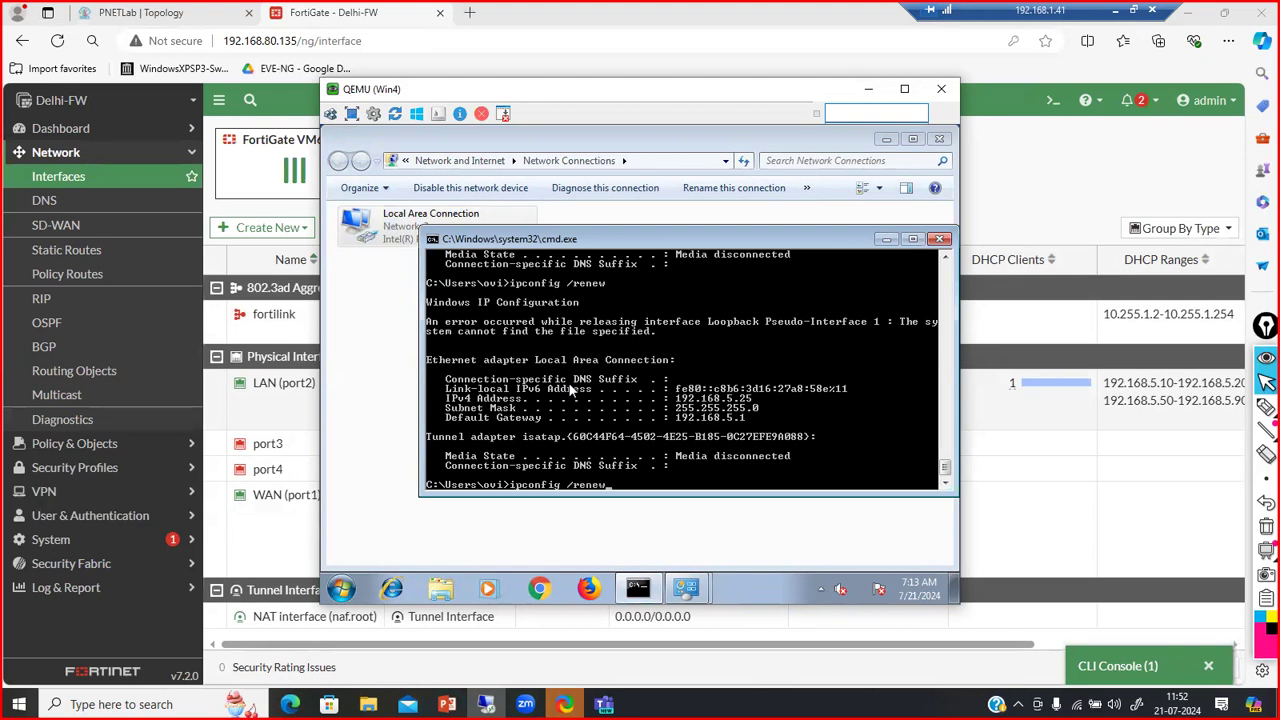
pyautogui.press('Escape')
pyautogui.press('Up')
pyautogui.press('Return')
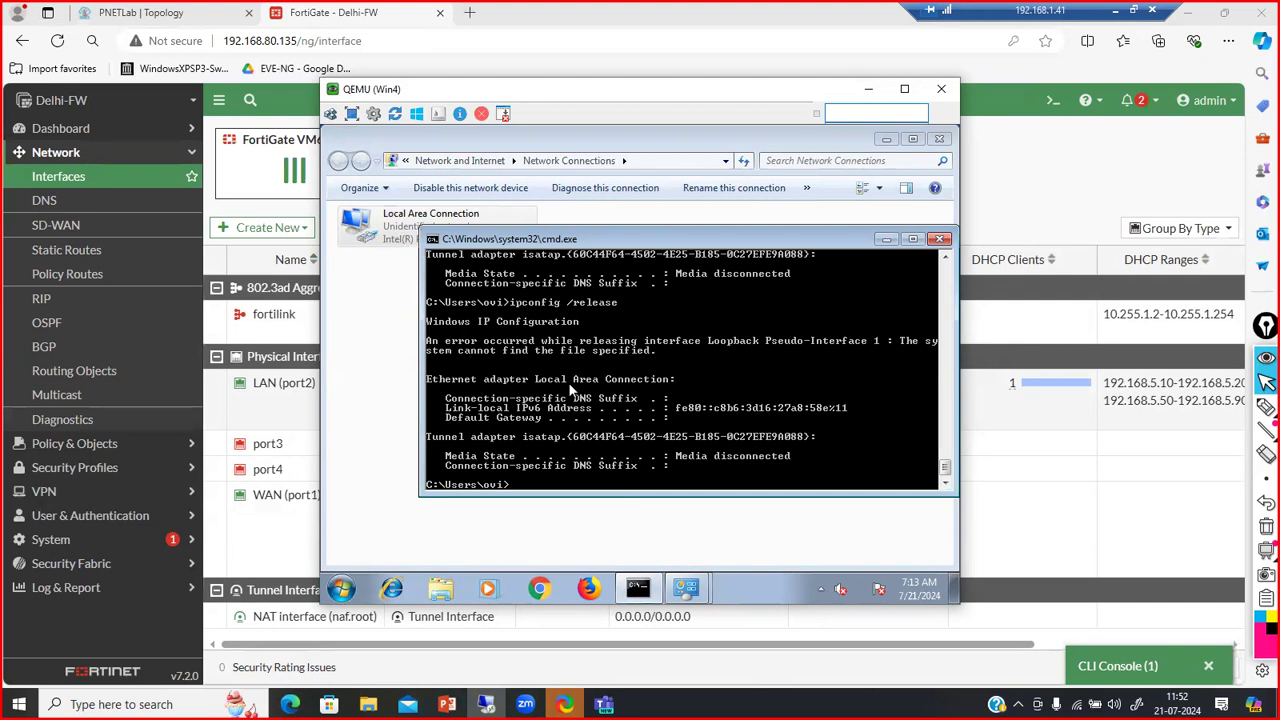
pyautogui.write('ipconfig /renew')
pyautogui.press('Return')
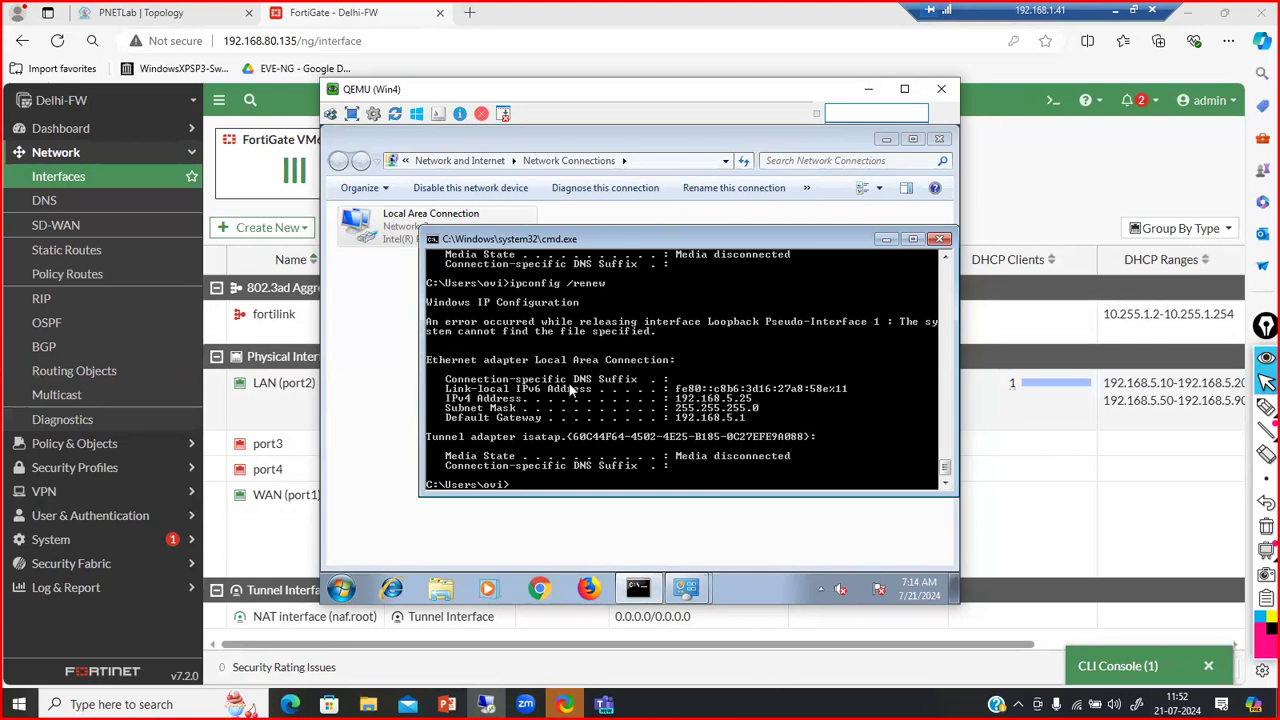
# Check the Local Area Connection details showing 192.168.5.25 with DNS server 192.168.5.1
pyautogui.doubleClick(392, 242)
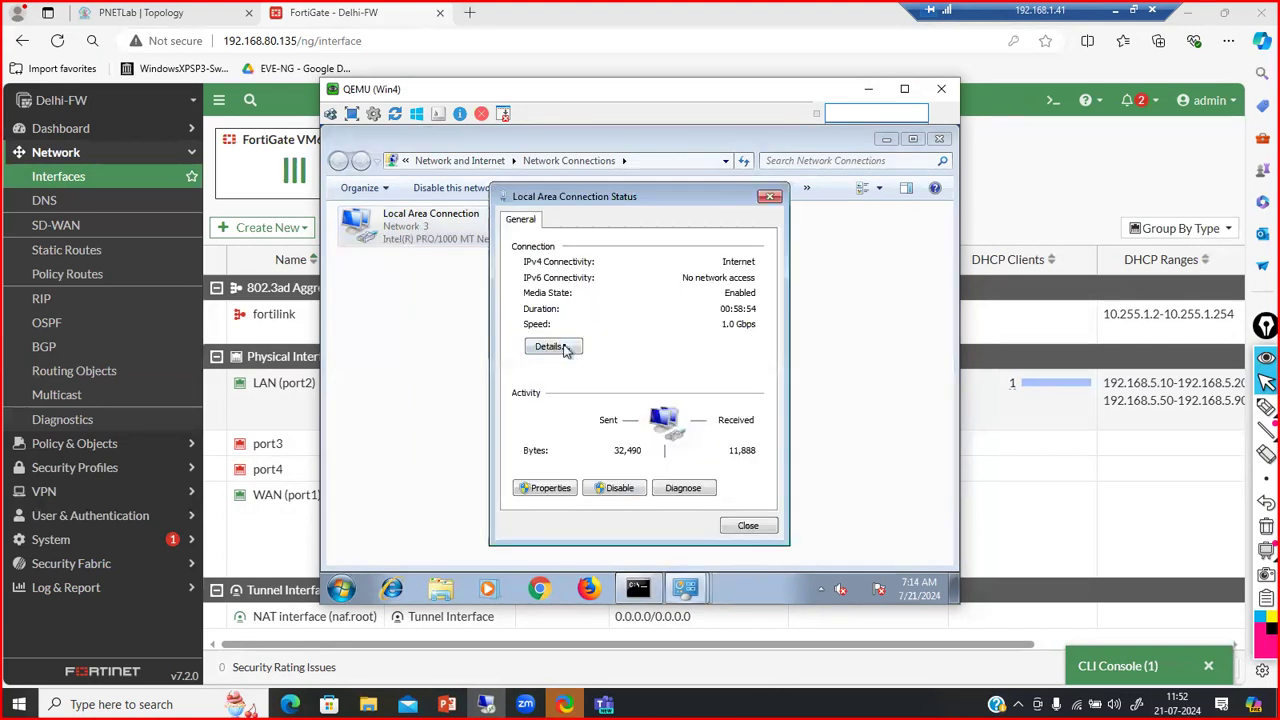
pyautogui.click(552, 347)
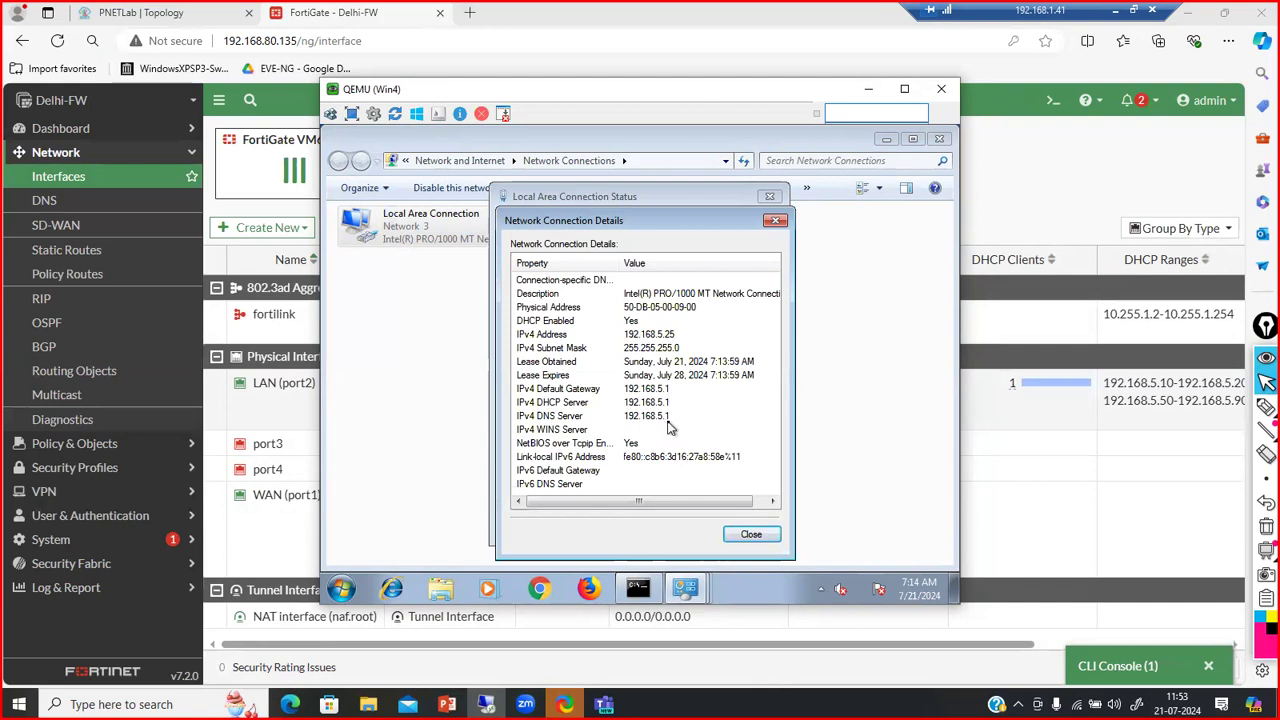
pyautogui.click(965, 666)
# Set LAN (port2)'s DHCP DNS server back to Same as System DNS and save
pyautogui.click(358, 416)
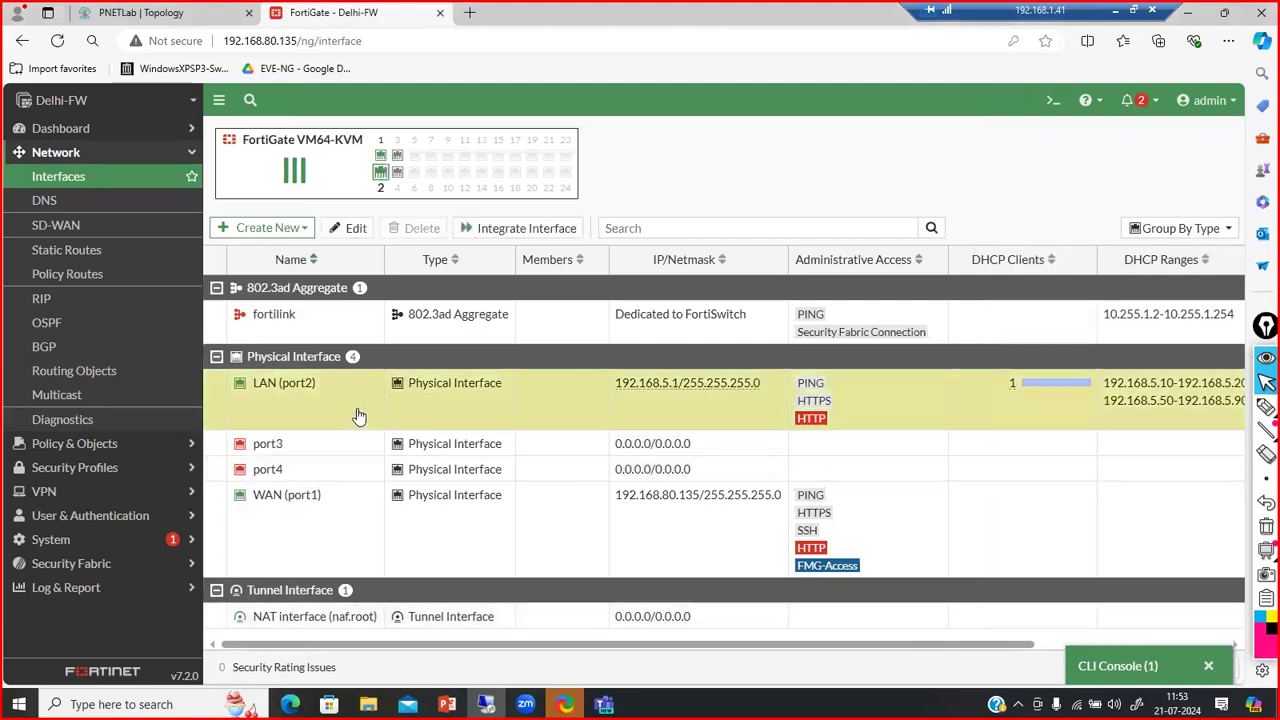
pyautogui.doubleClick(358, 416)
pyautogui.scroll(-5, 480, 470)
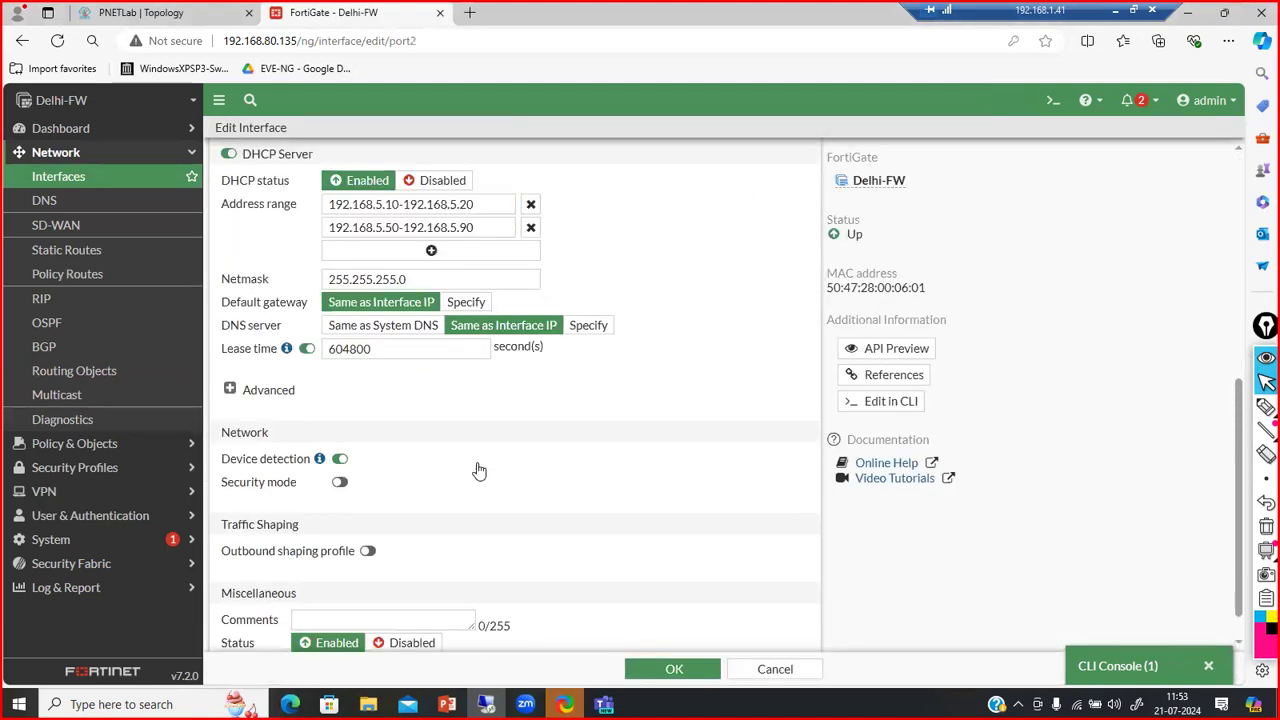
pyautogui.click(403, 330)
pyautogui.click(700, 668)
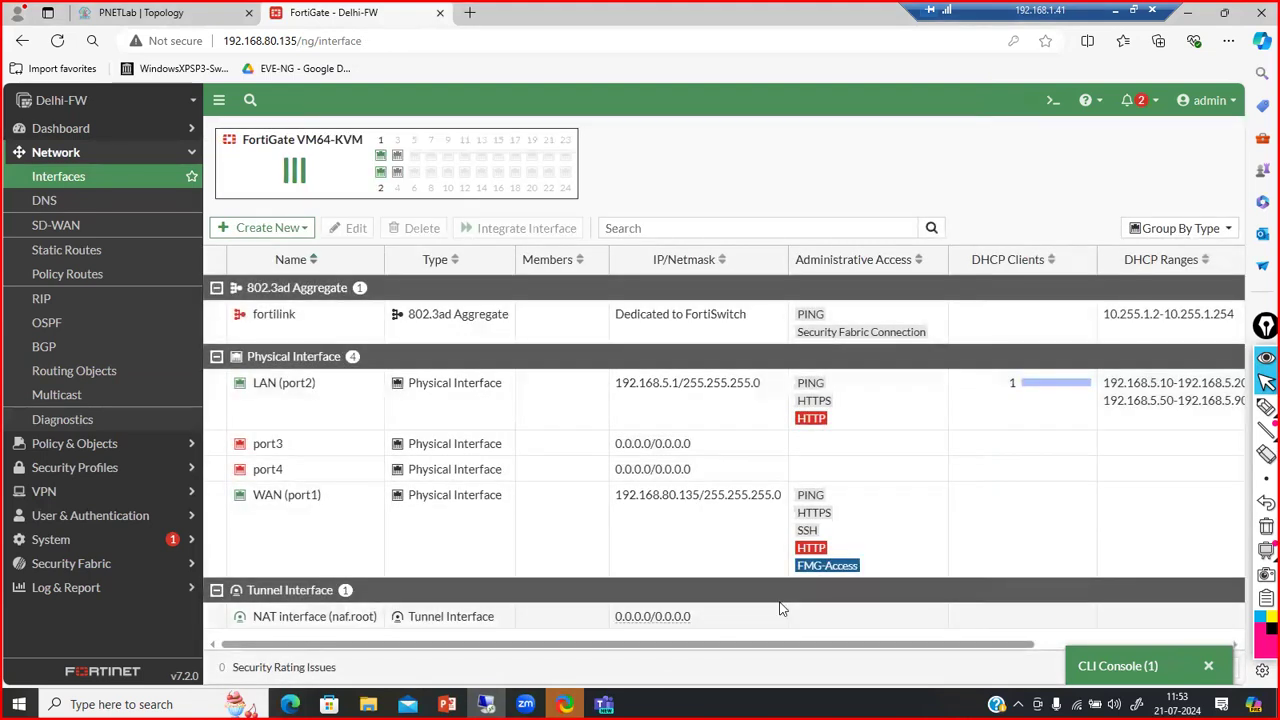
pyautogui.hotkey('alt', 'Tab')
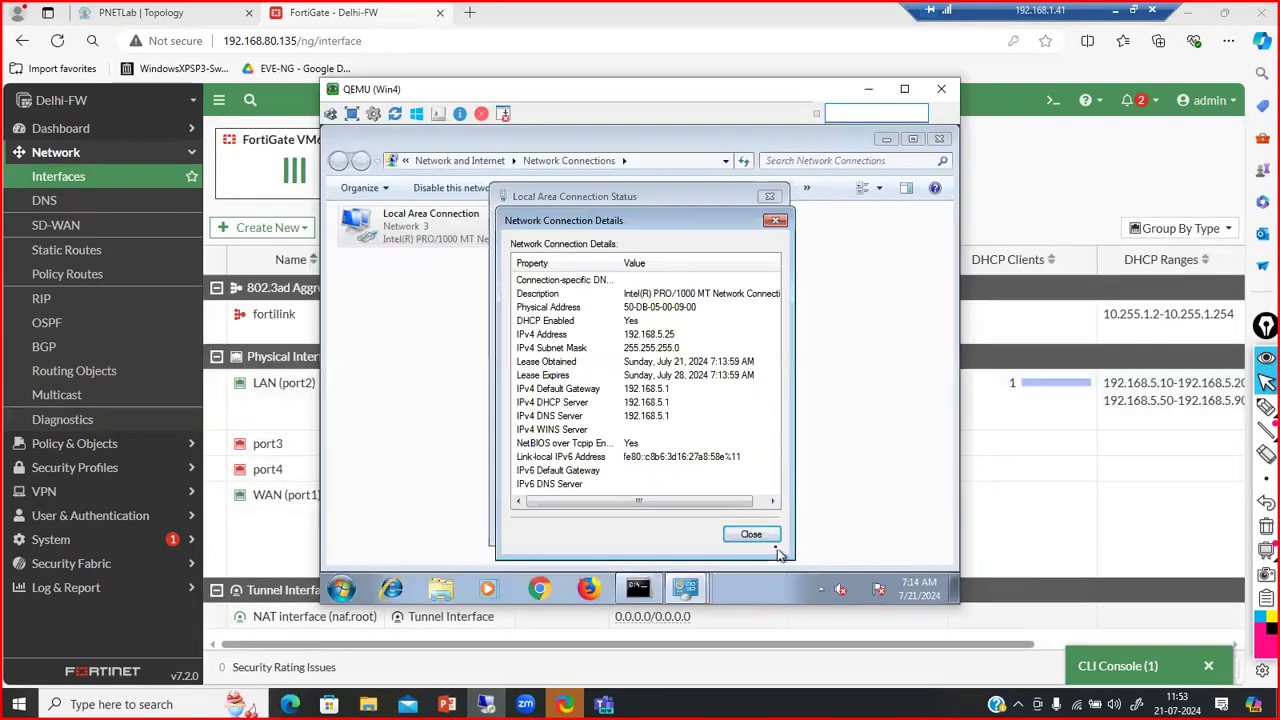
# Release and renew the client's DHCP lease again from the command prompt history
pyautogui.click(755, 532)
pyautogui.click(636, 590)
pyautogui.press('Up')
pyautogui.press('Return')
pyautogui.press('Up')
pyautogui.press('Up')
pyautogui.press('Up')
pyautogui.press('Up')
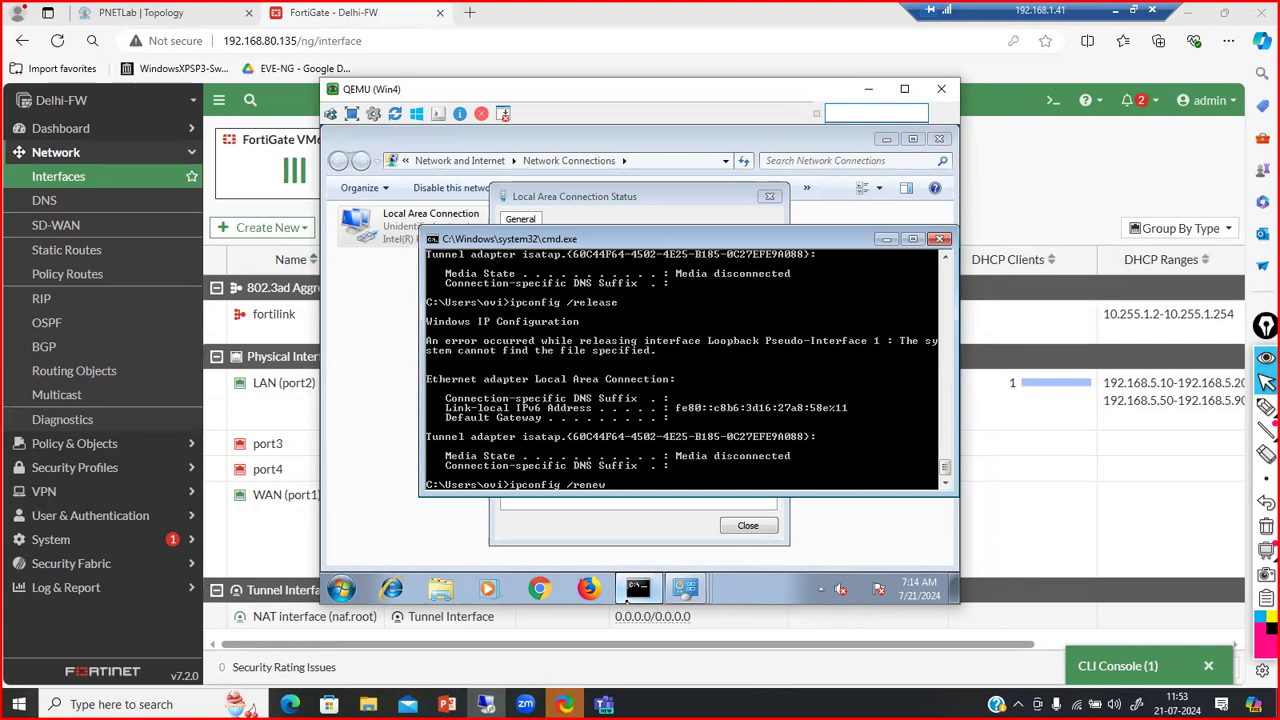
pyautogui.press('Return')
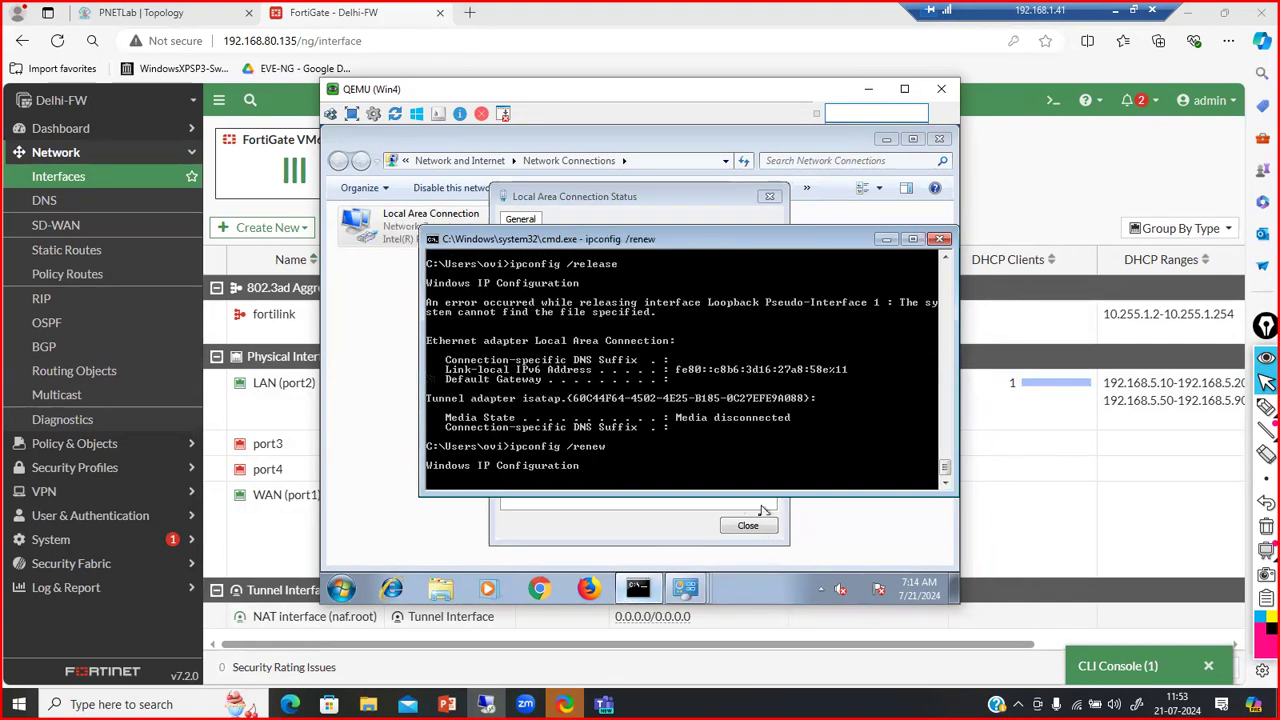
# Reopen the Local Area Connection details and confirm the IPv4 DNS server is 192.168.80.2
pyautogui.click(755, 528)
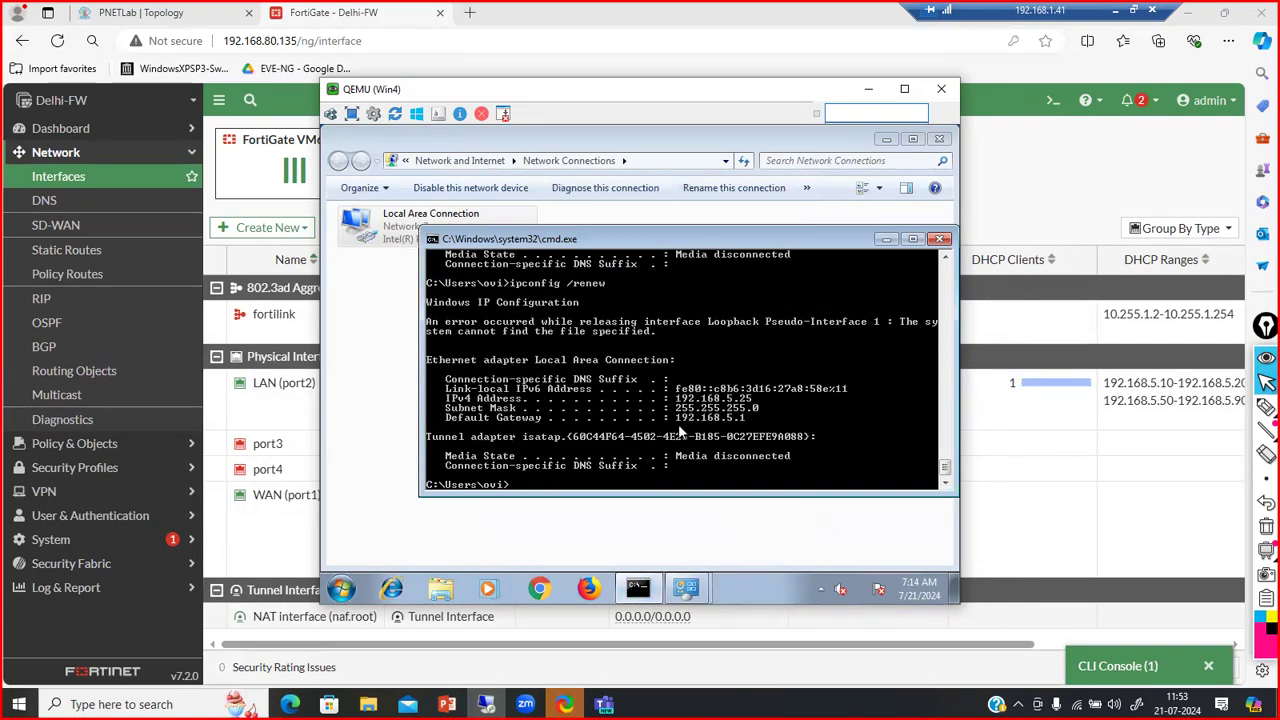
pyautogui.doubleClick(392, 240)
pyautogui.click(552, 347)
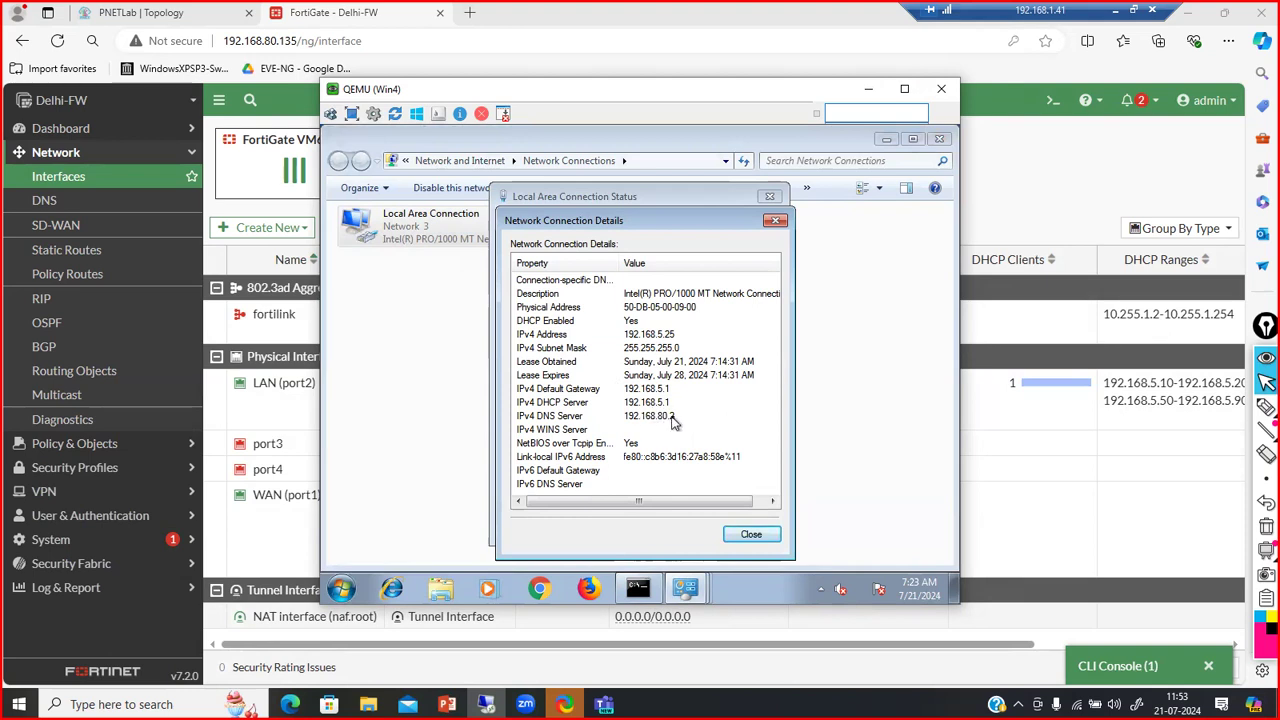
pyautogui.click(670, 418)
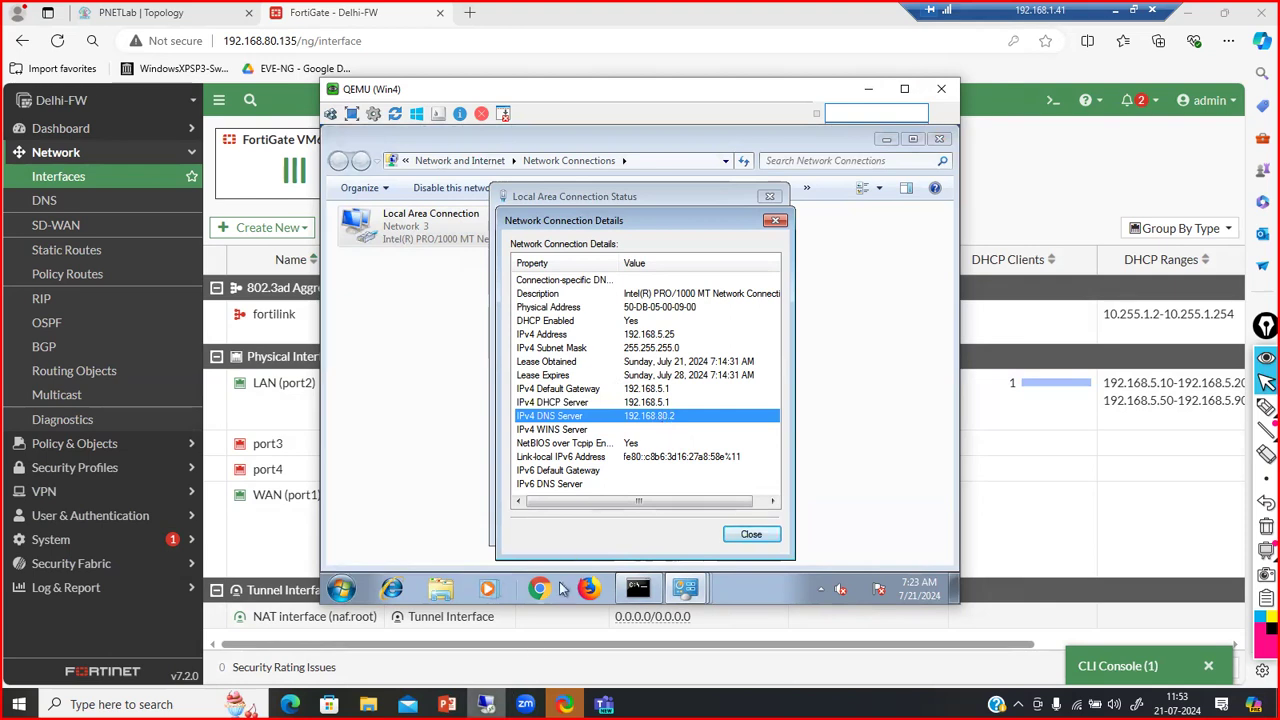
pyautogui.click(751, 536)
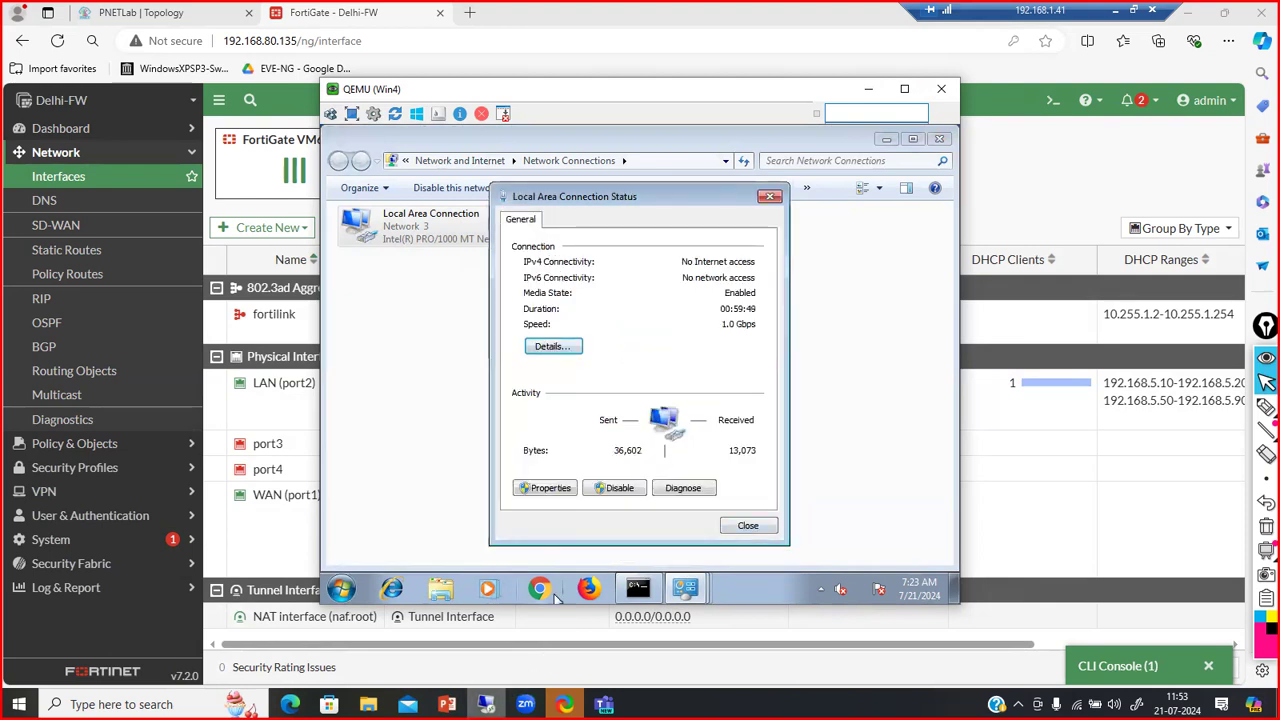
pyautogui.moveTo(486, 700)
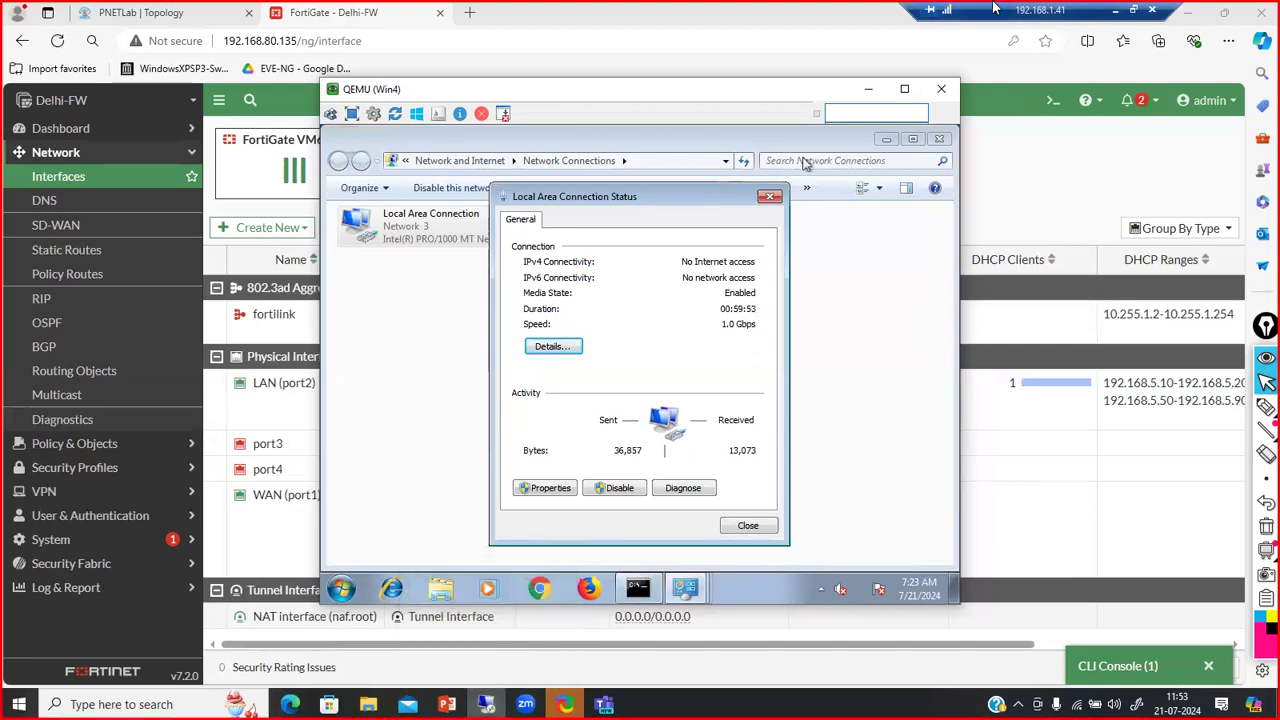
pyautogui.click(1113, 11)
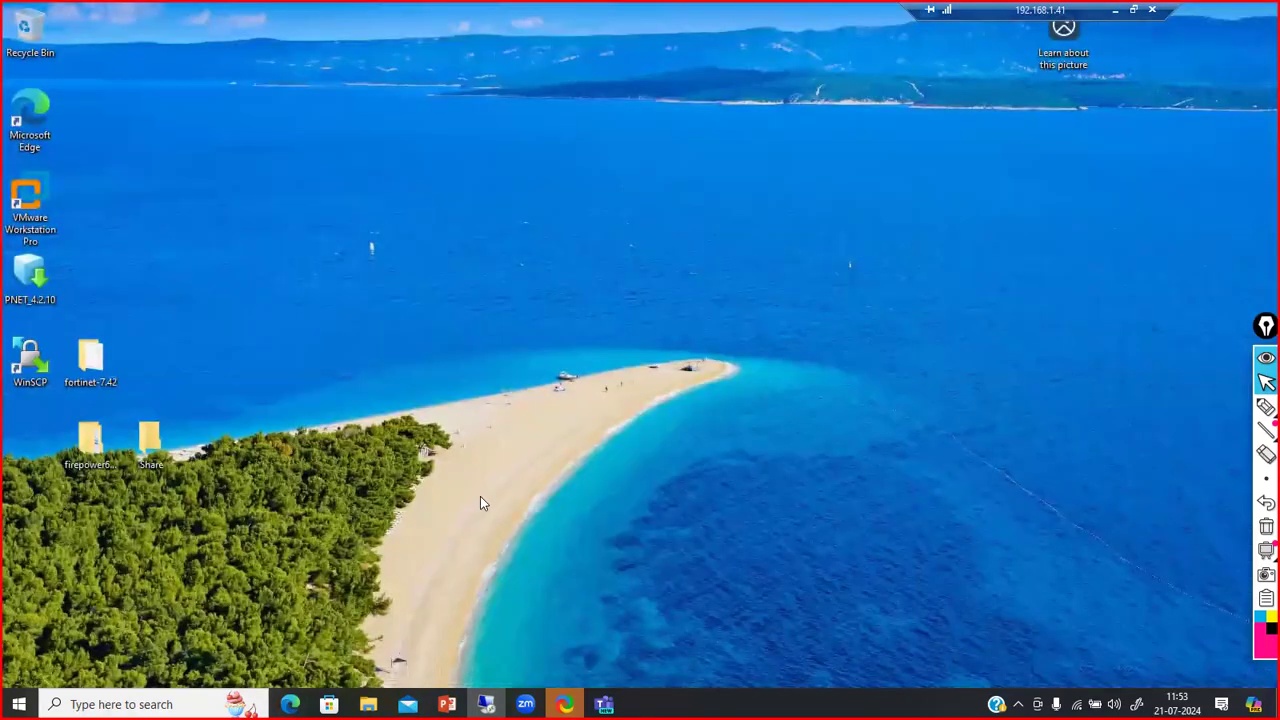
pyautogui.click(150, 704)
pyautogui.write('ncpa.cpl')
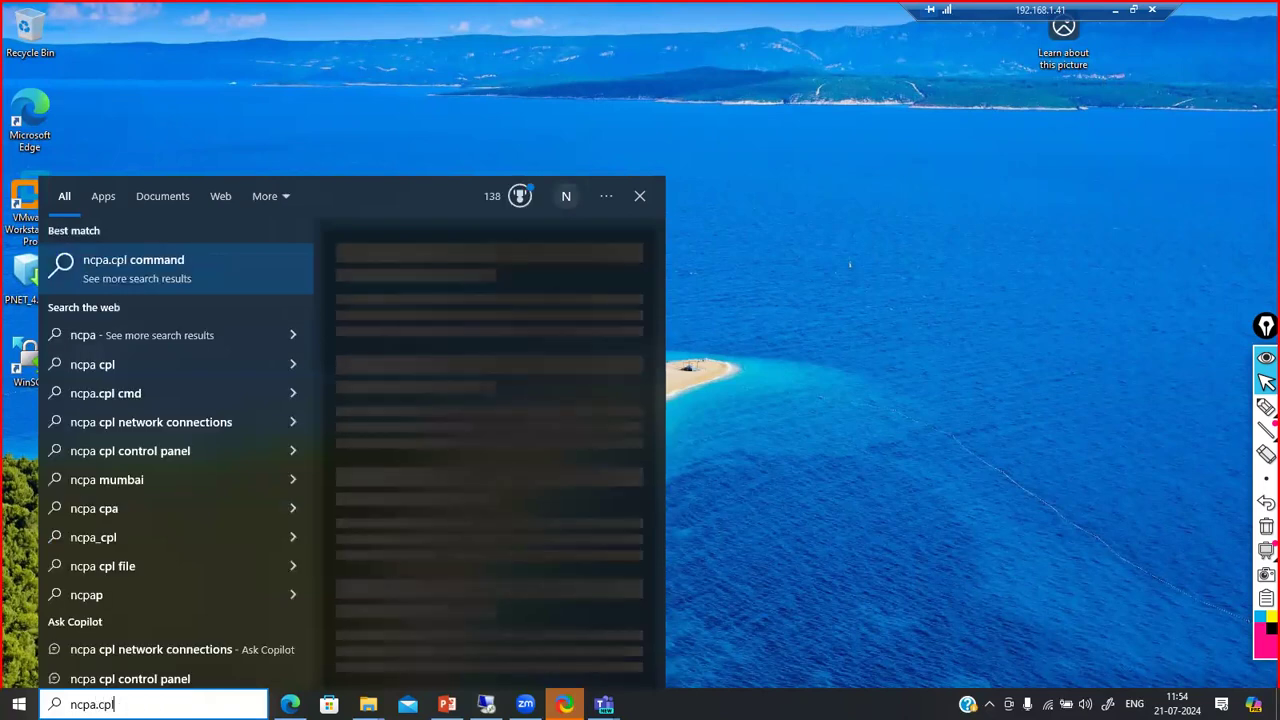
pyautogui.press('Return')
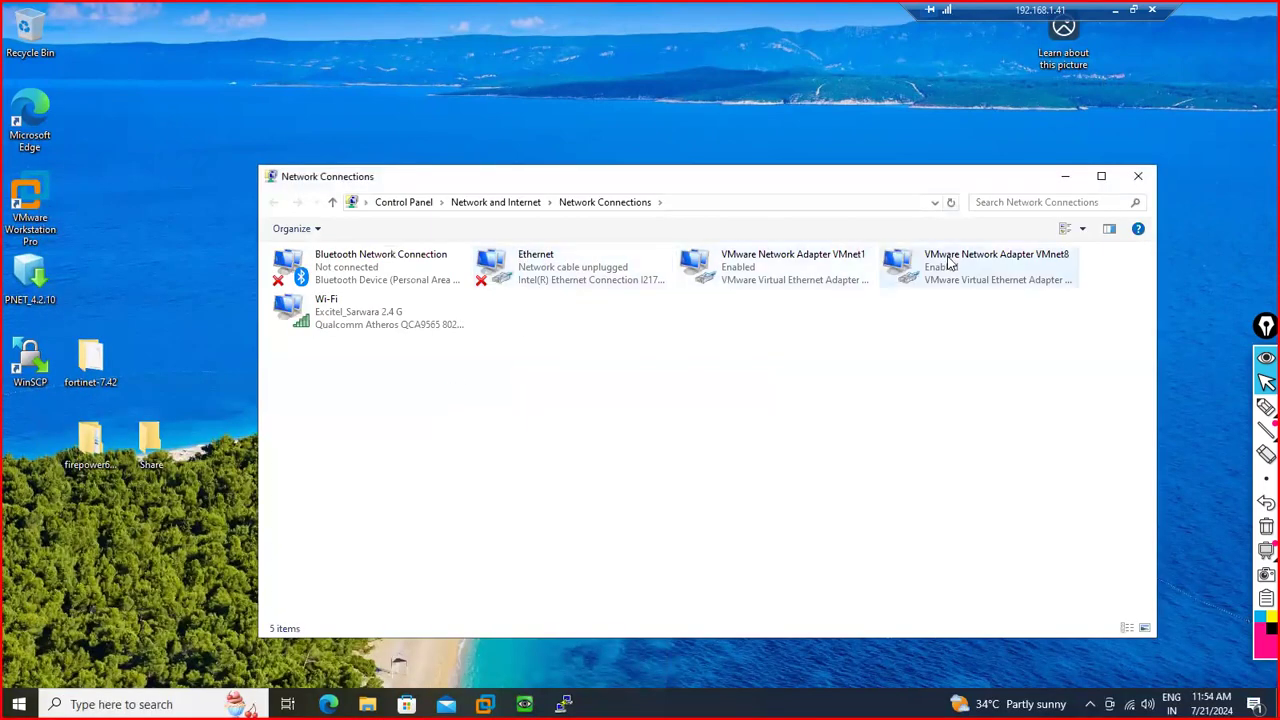
pyautogui.doubleClick(950, 264)
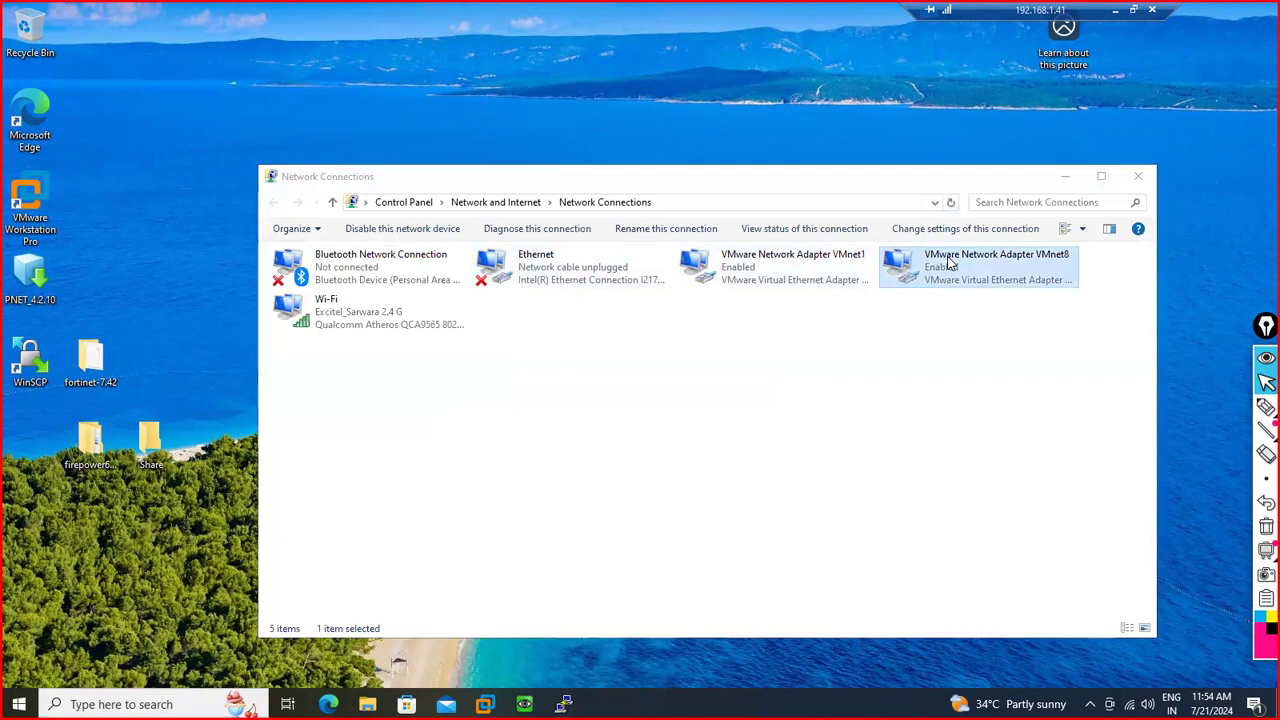
pyautogui.click(549, 343)
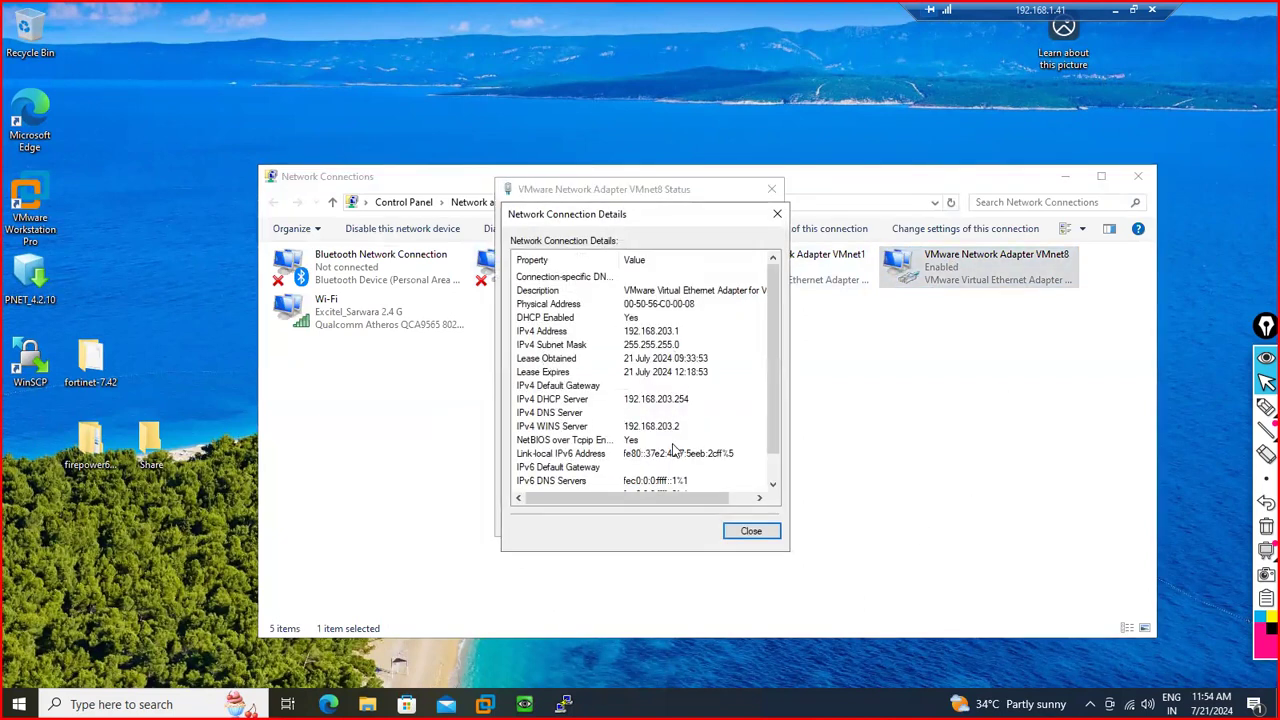
pyautogui.click(750, 530)
pyautogui.click(752, 526)
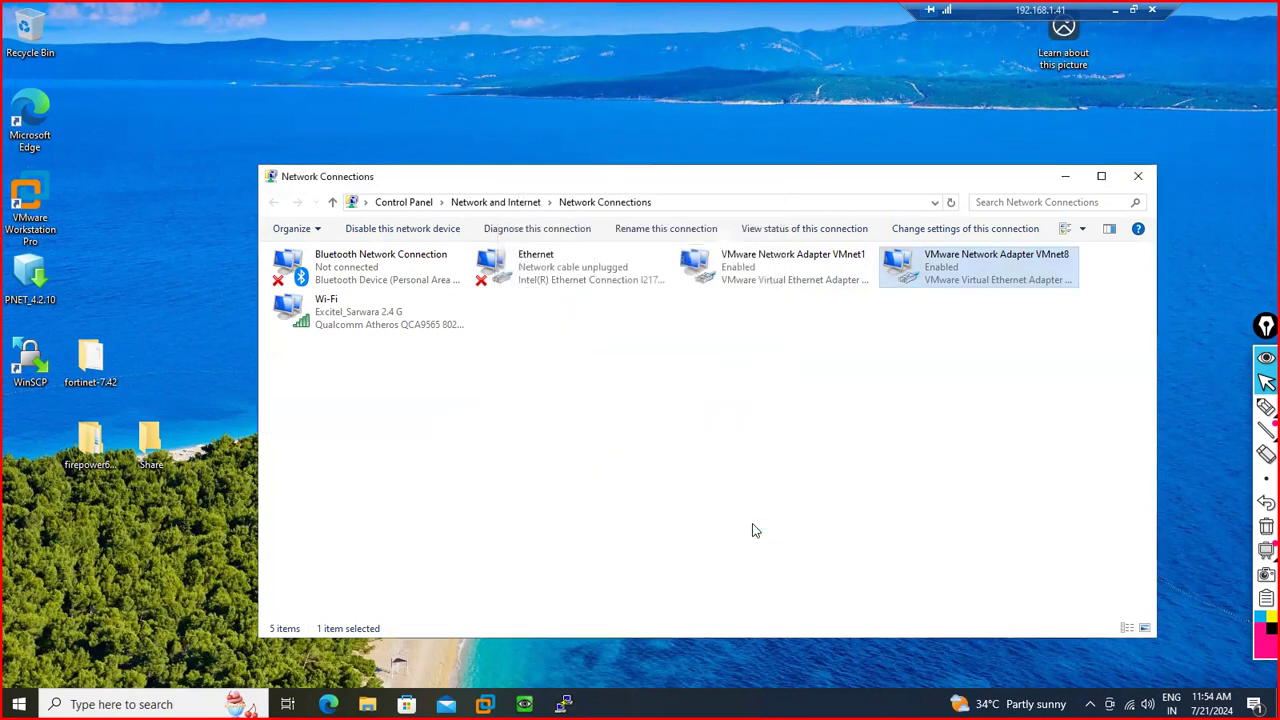
pyautogui.doubleClick(717, 283)
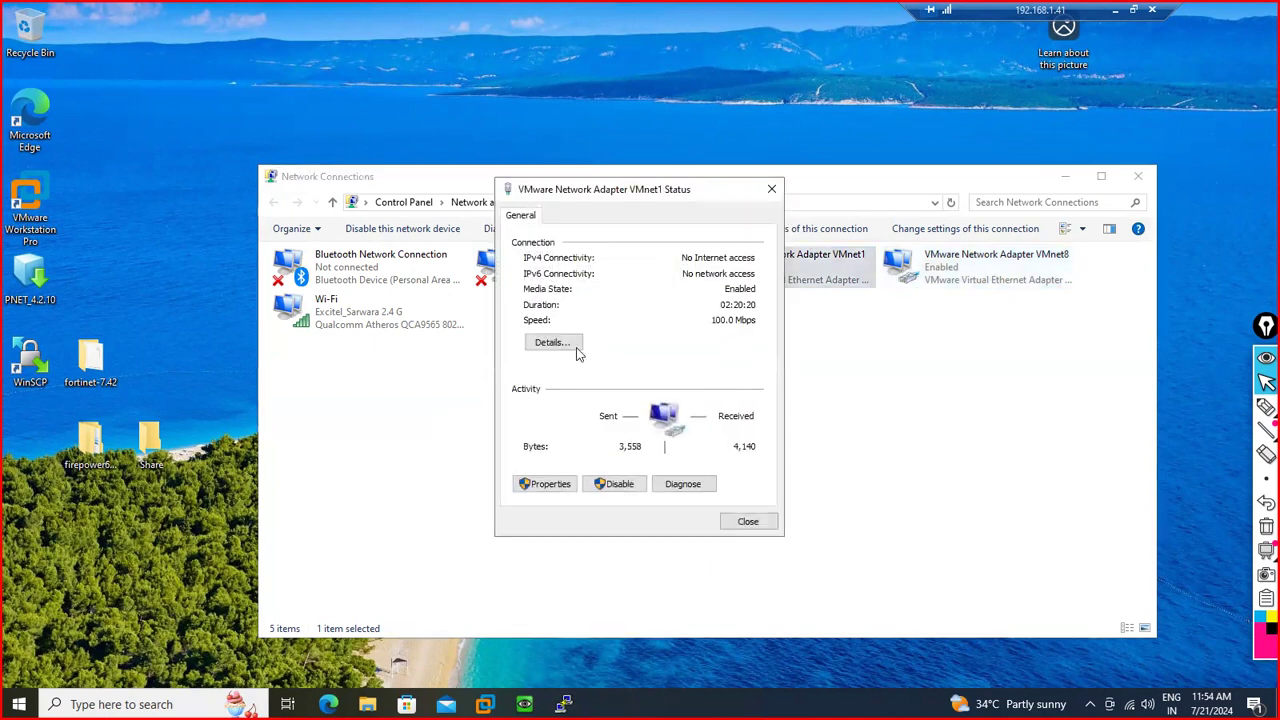
pyautogui.click(575, 346)
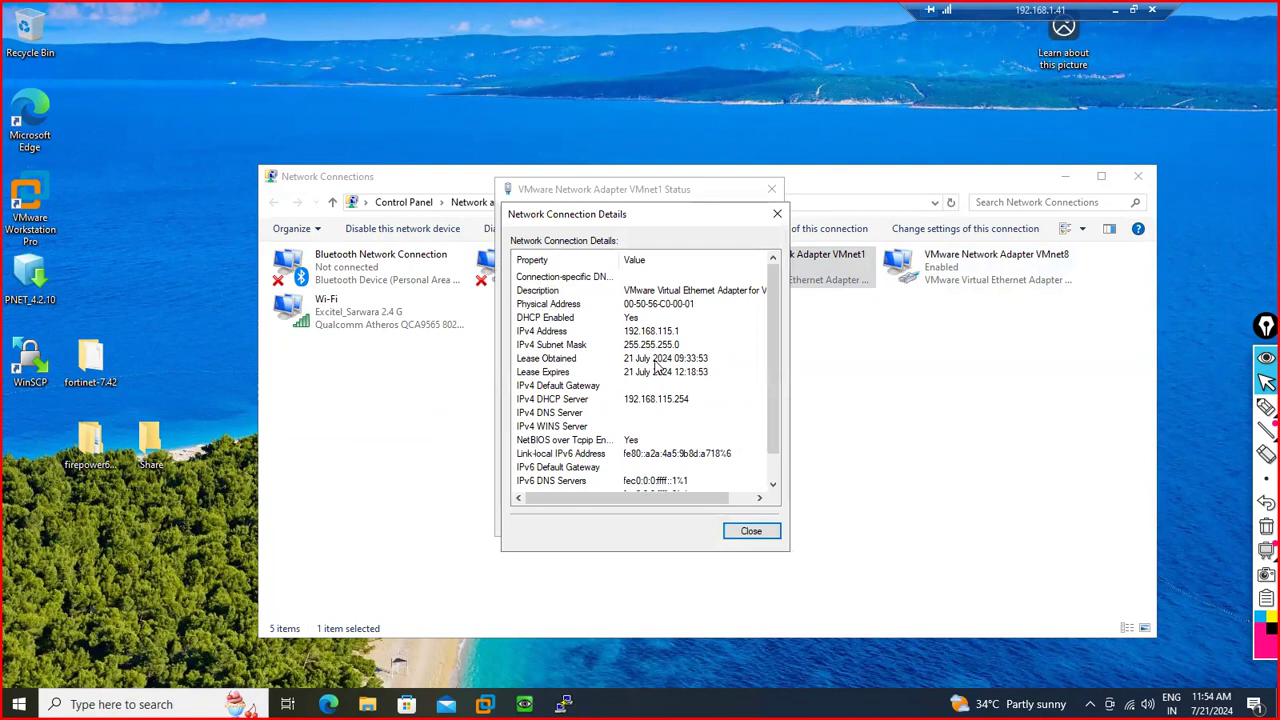
pyautogui.scroll(-1, 656, 371)
pyautogui.scroll(1, 656, 371)
pyautogui.click(757, 531)
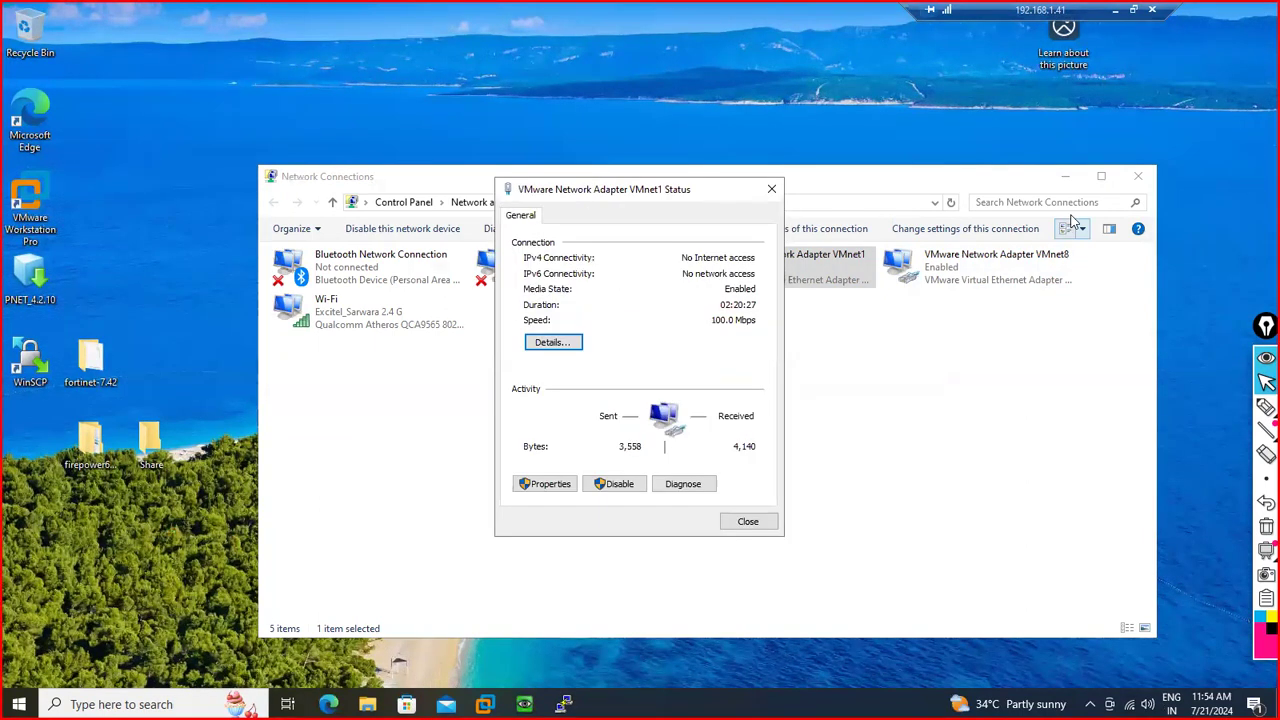
pyautogui.click(771, 189)
pyautogui.click(1135, 178)
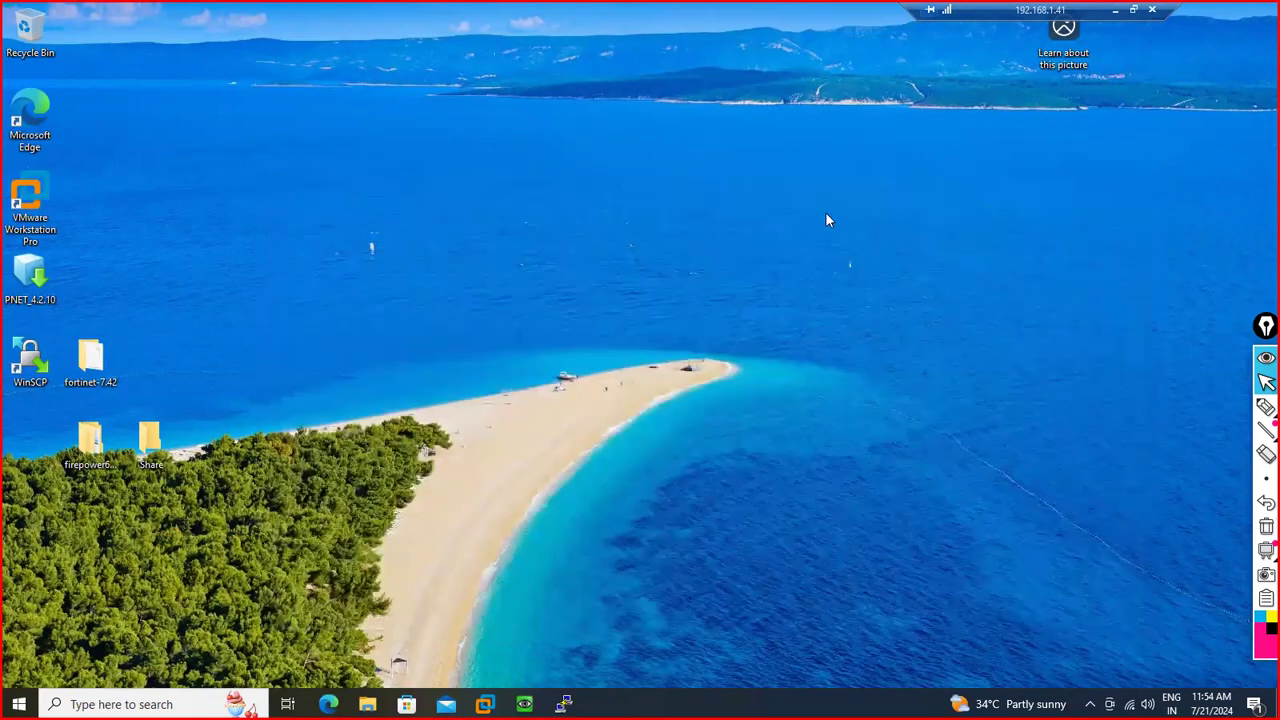
# Open Network Connections with ncpa.cpl on the remote desktop, maximized to full screen
pyautogui.click(1134, 10)
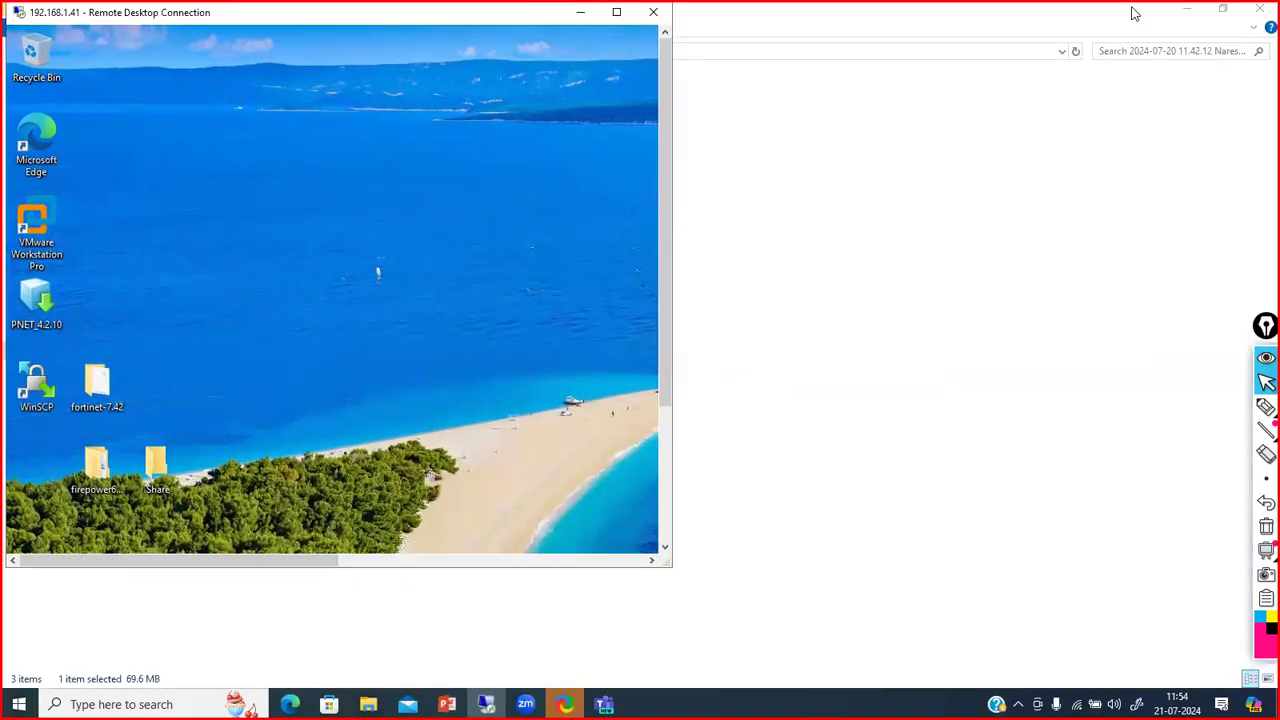
pyautogui.click(662, 446)
pyautogui.click(115, 538)
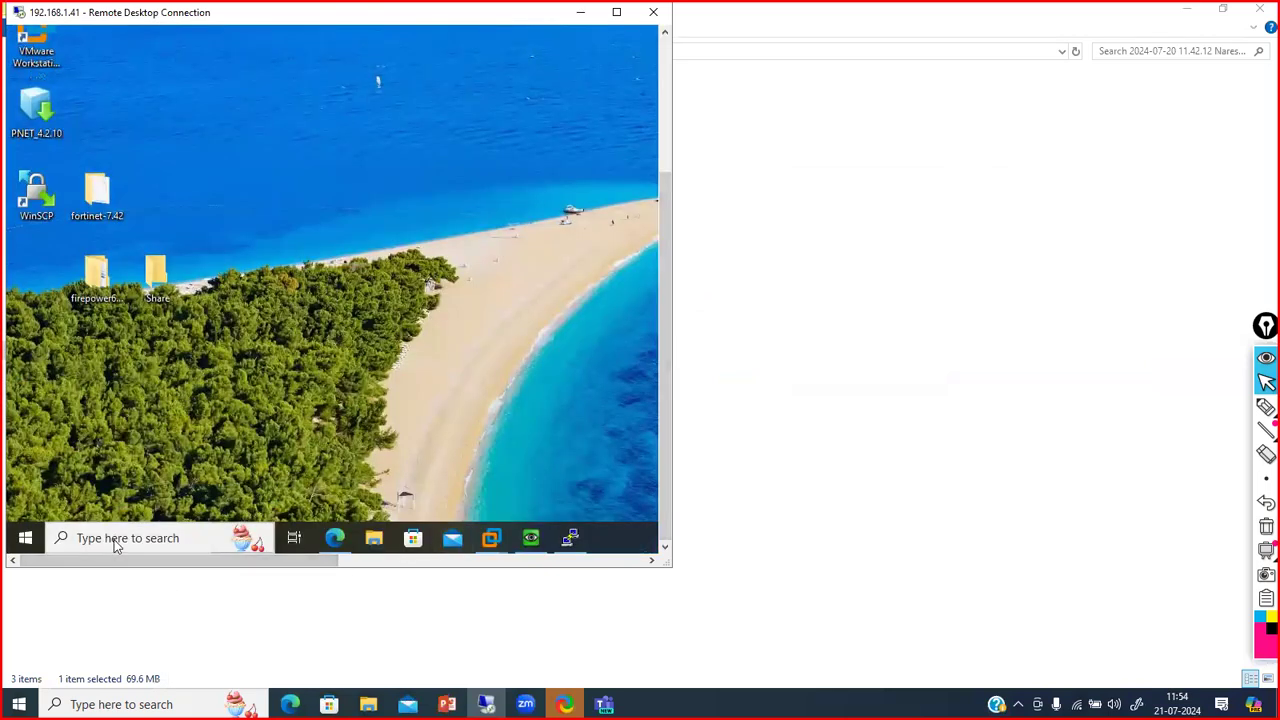
pyautogui.write('ncpa.cpl')
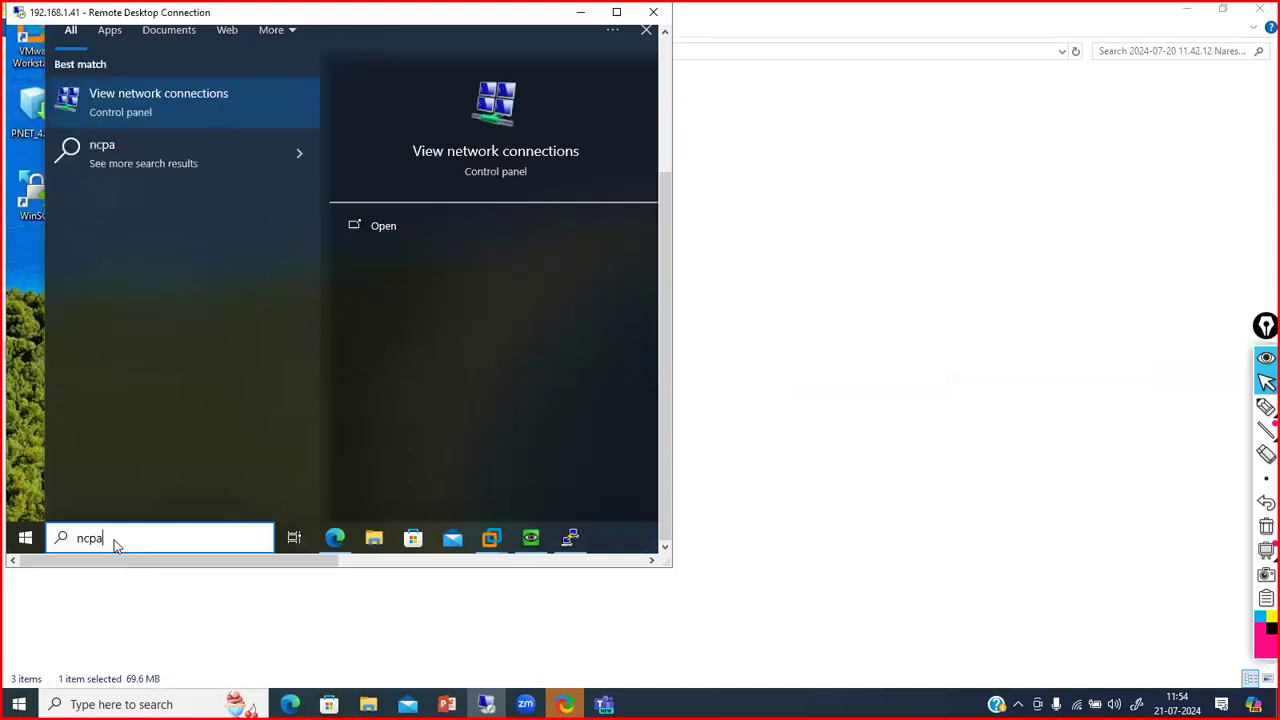
pyautogui.press('Return')
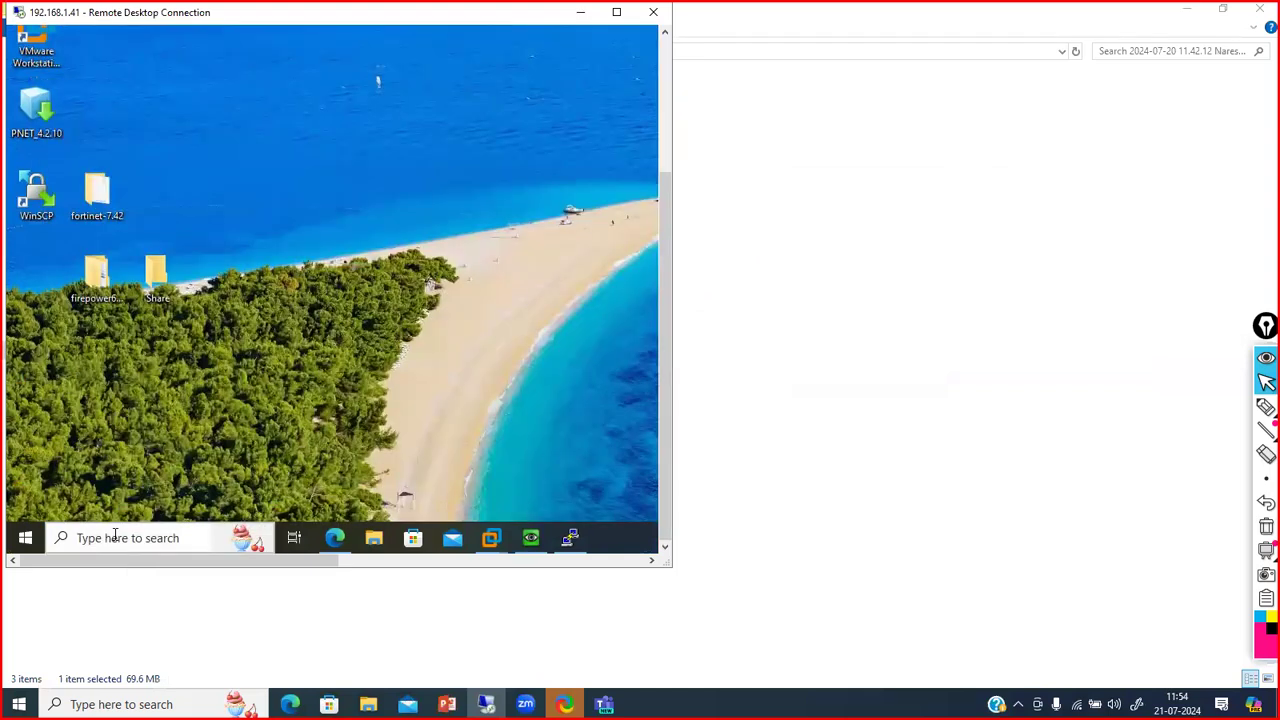
pyautogui.doubleClick(160, 20)
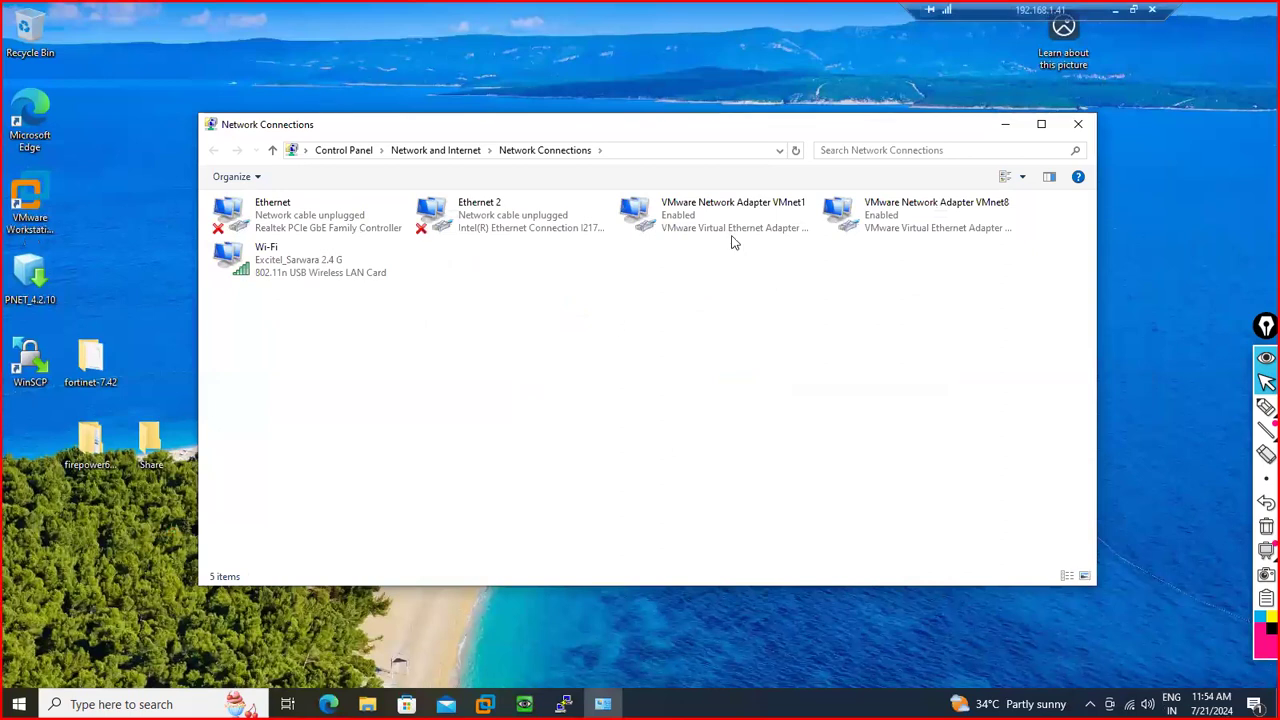
# Review the VMnet1 adapter's connection details, then close its dialogs
pyautogui.doubleClick(720, 232)
pyautogui.click(555, 345)
pyautogui.scroll(-1, 638, 392)
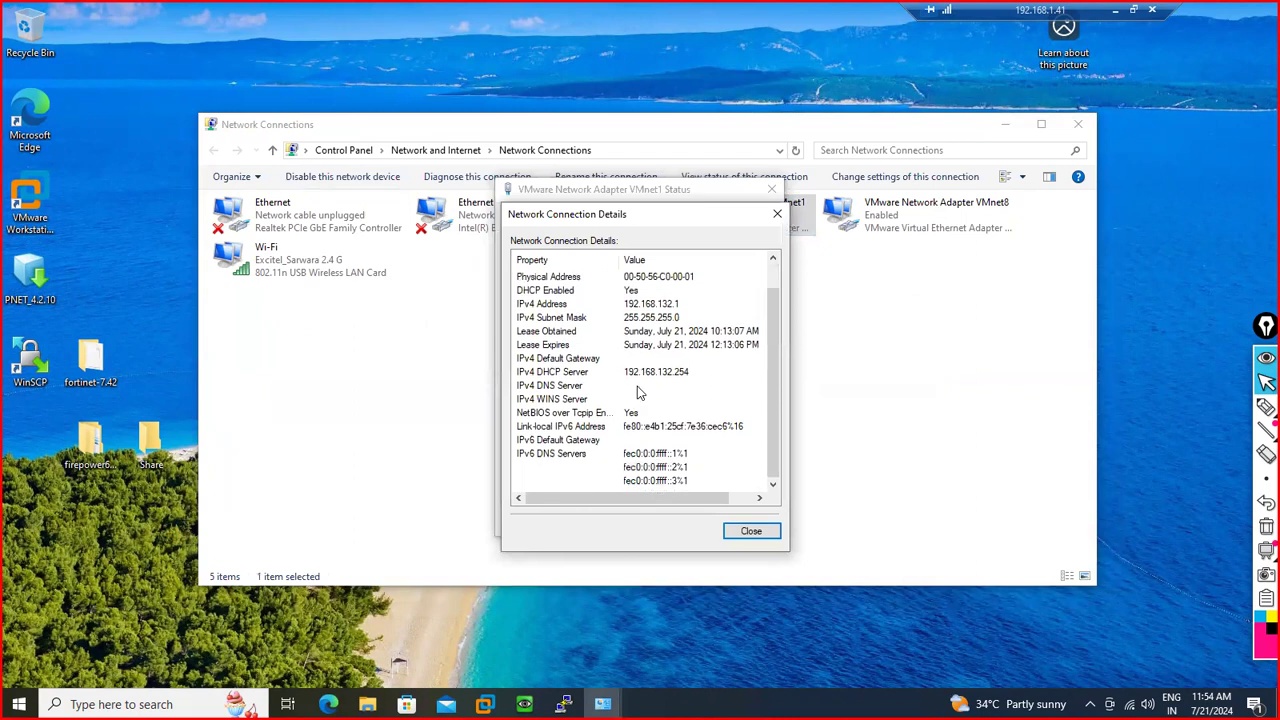
pyautogui.scroll(1, 638, 392)
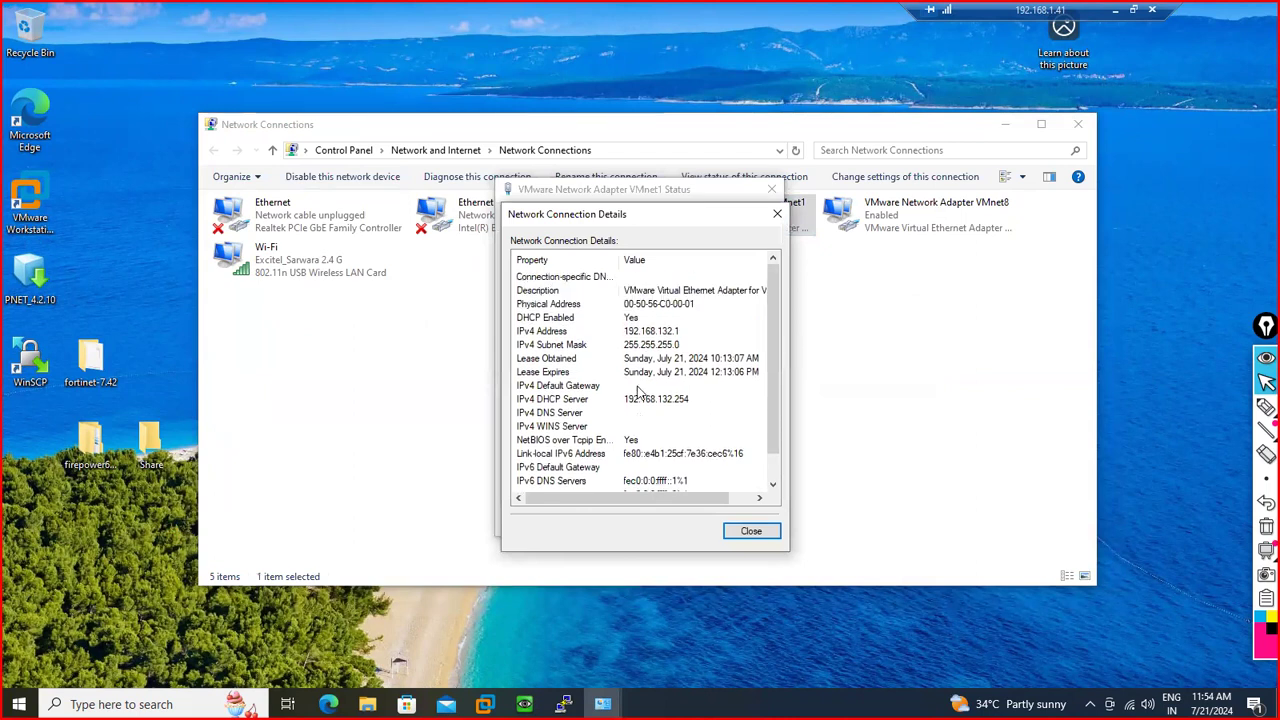
pyautogui.click(748, 532)
pyautogui.click(746, 522)
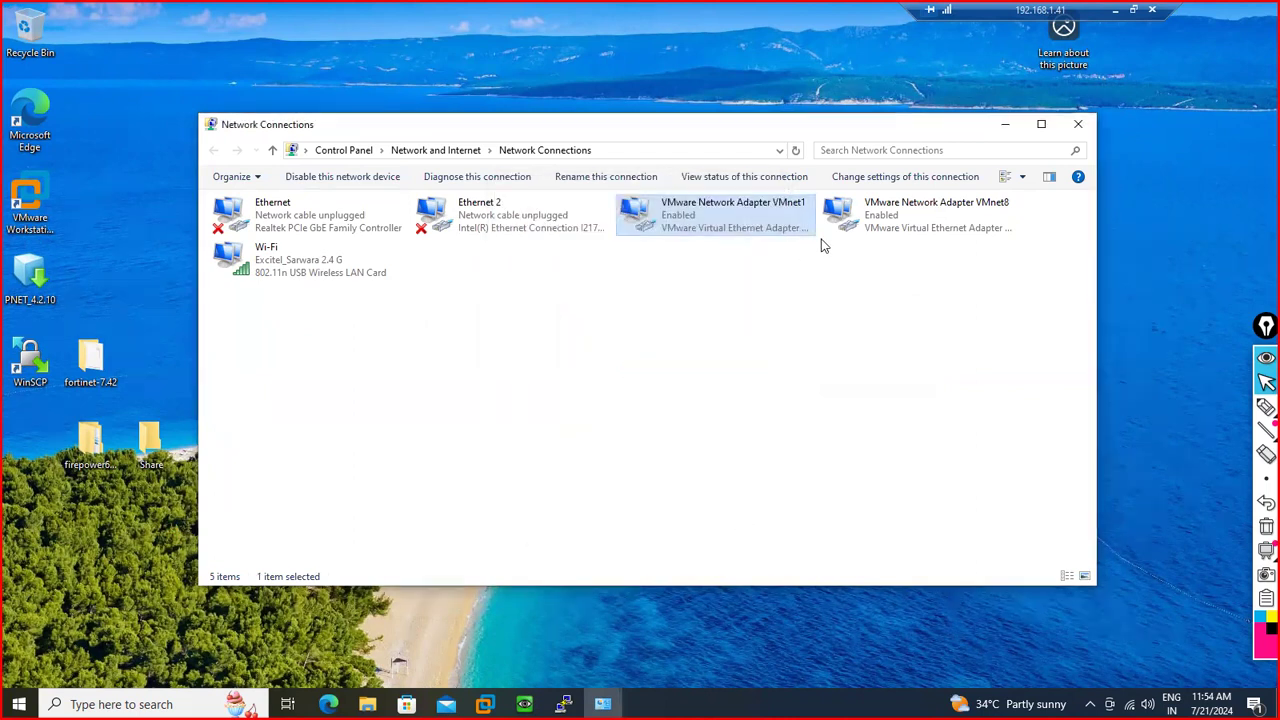
# Review VMnet8's details (192.168.80.1, DHCP server 192.168.80.254), close all windows, return to FortiGate
pyautogui.doubleClick(912, 227)
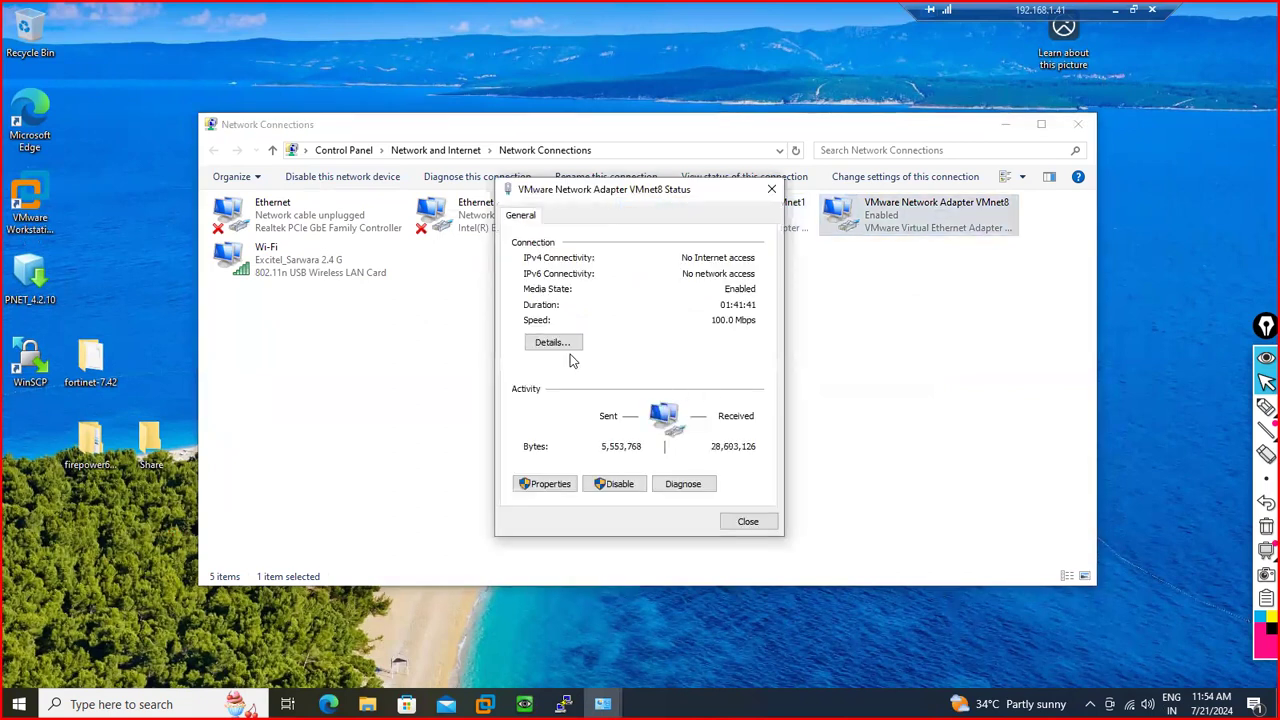
pyautogui.click(549, 342)
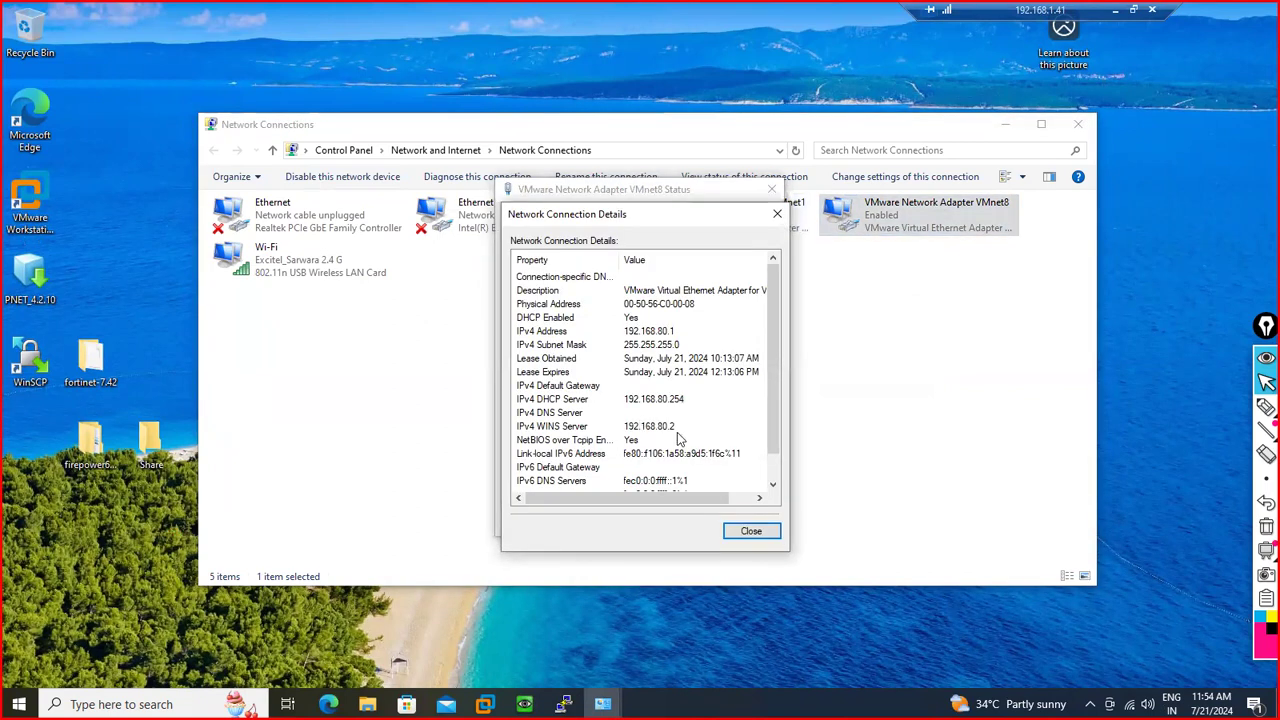
pyautogui.click(646, 428)
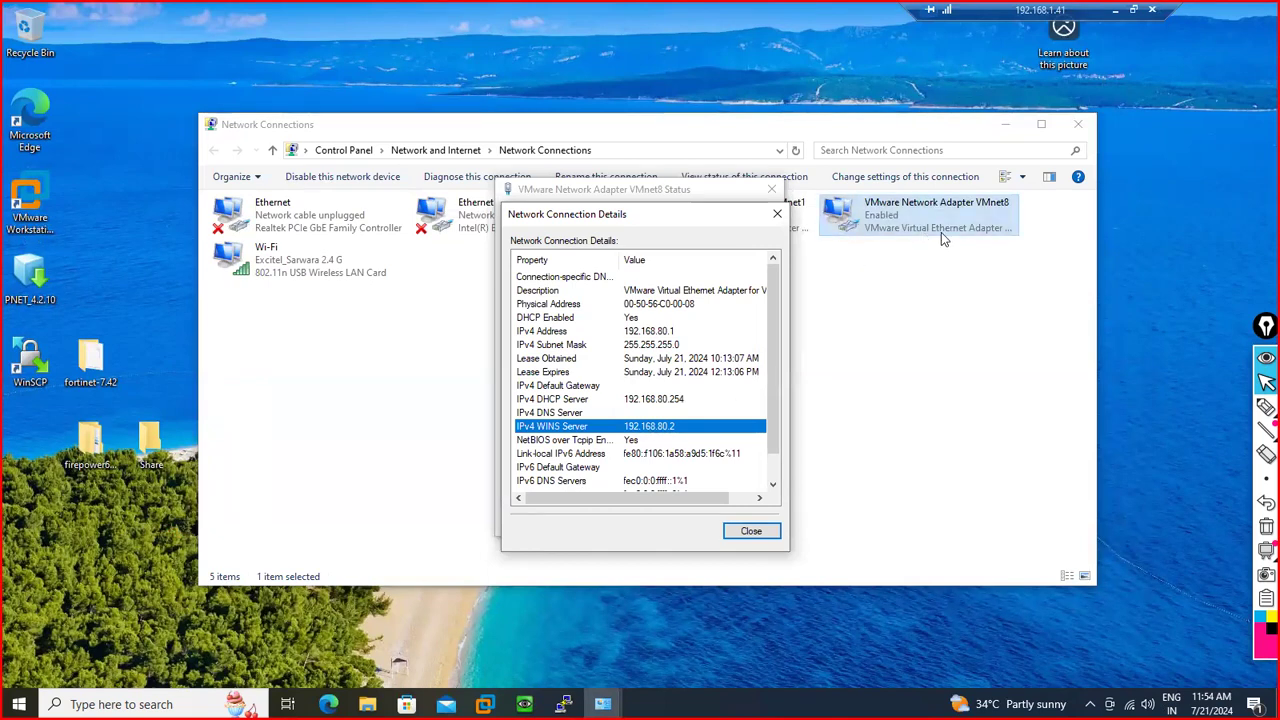
pyautogui.click(745, 535)
pyautogui.click(735, 524)
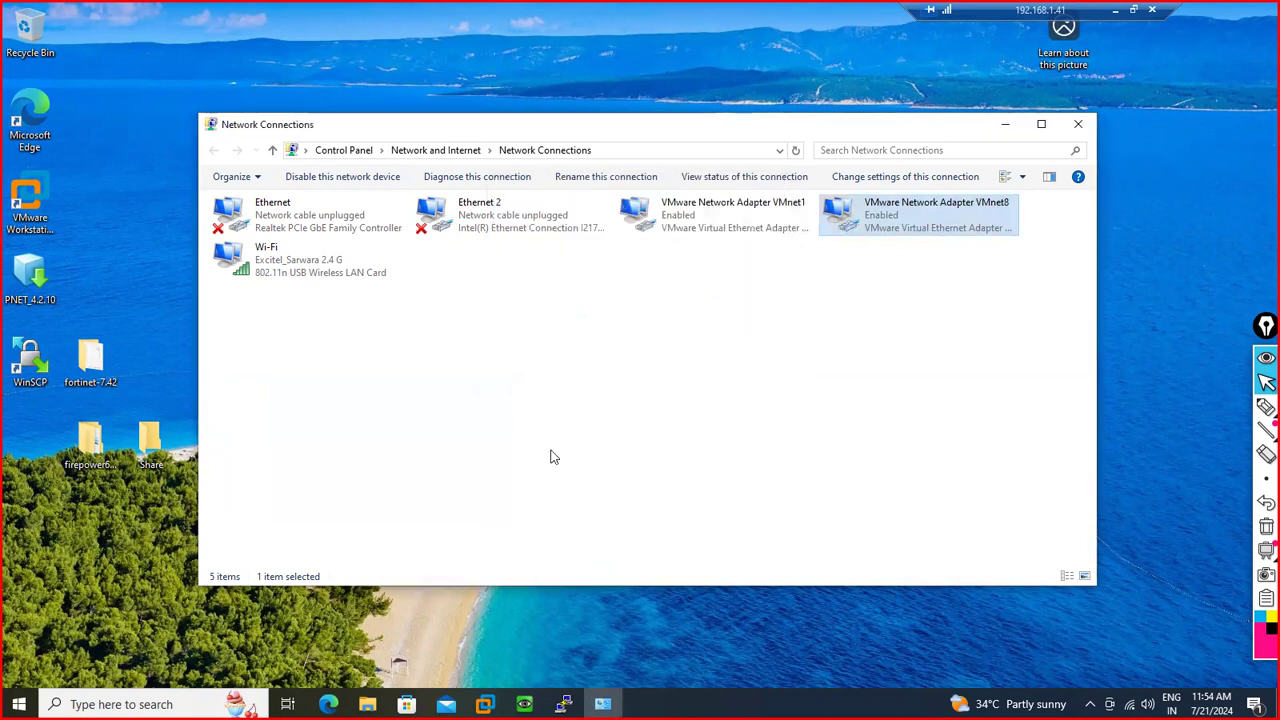
pyautogui.click(1078, 124)
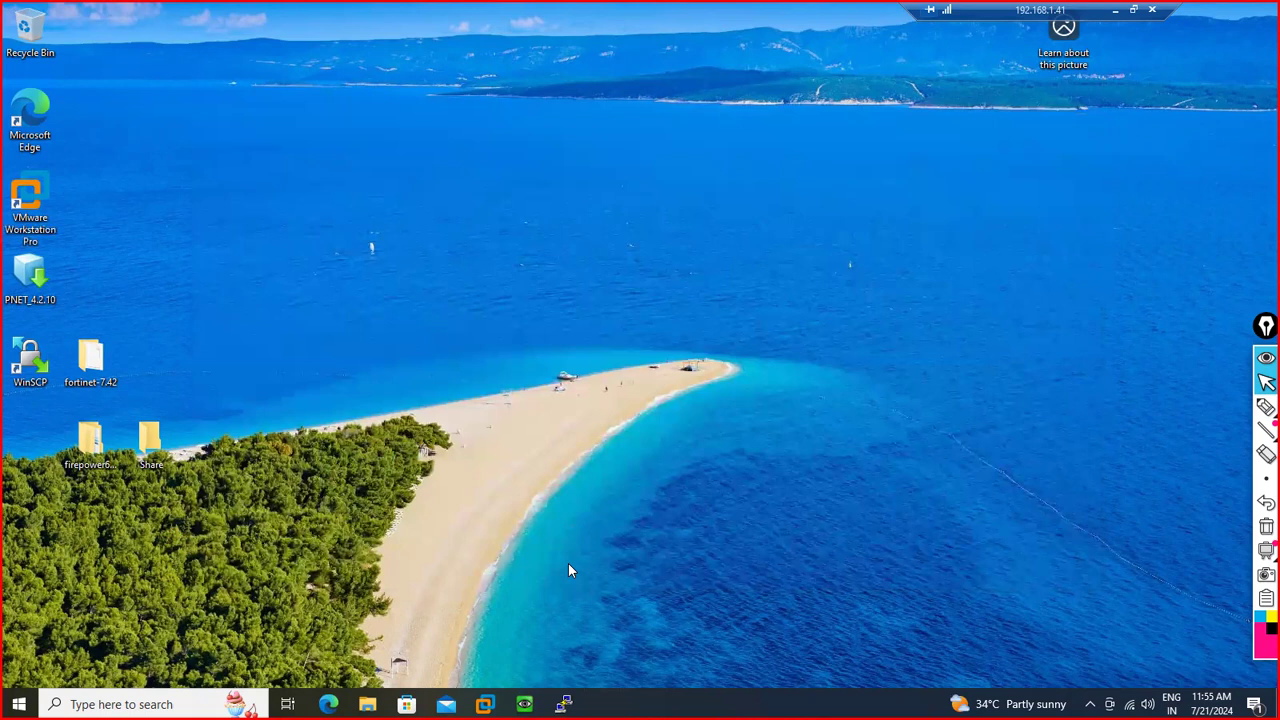
pyautogui.hotkey('alt', 'Tab')
pyautogui.hotkey('alt', 'Tab')
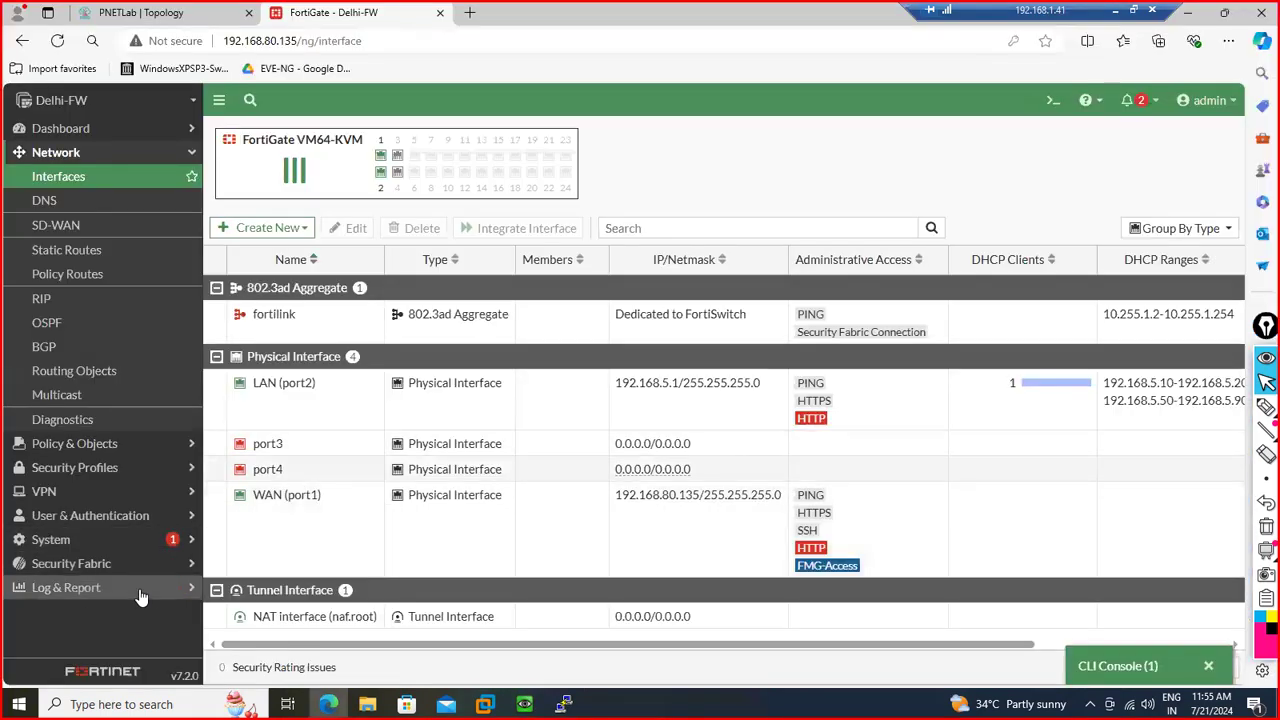
# Search 'dhcp', add the DHCP Monitor, and open it showing client 192.168.5.25 on LAN (port2)
pyautogui.click(140, 589)
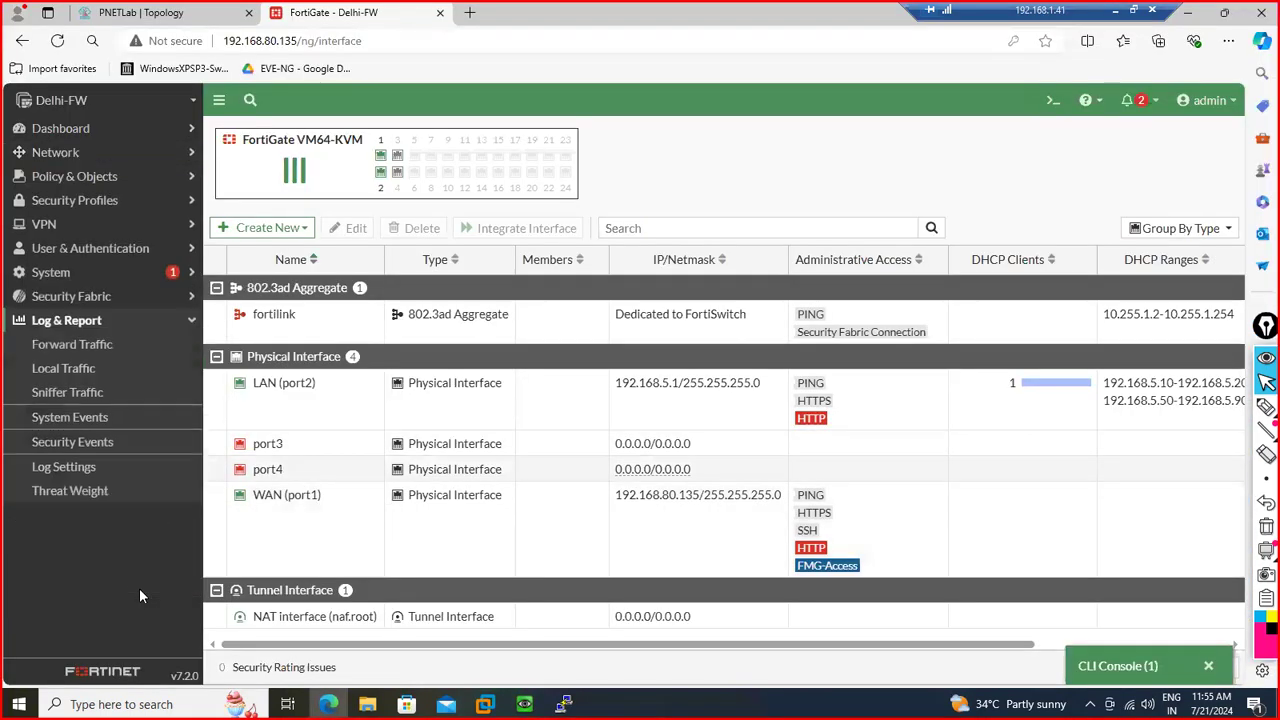
pyautogui.click(170, 132)
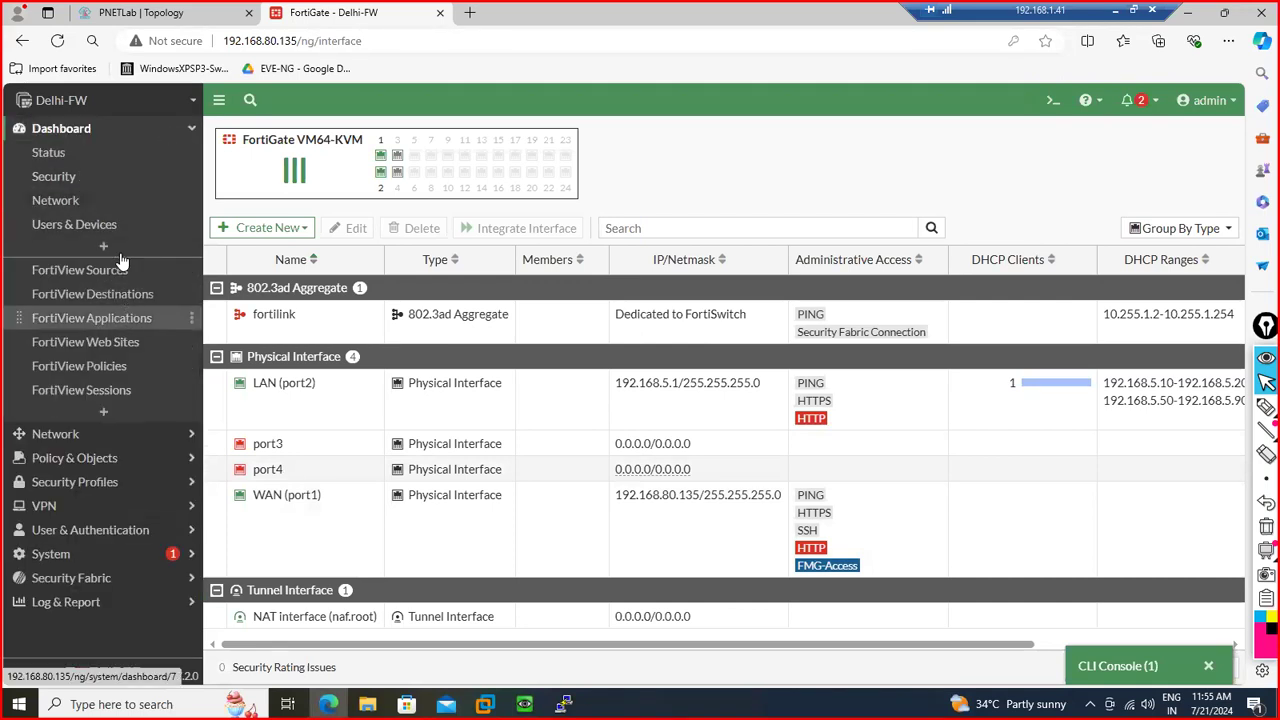
pyautogui.click(103, 411)
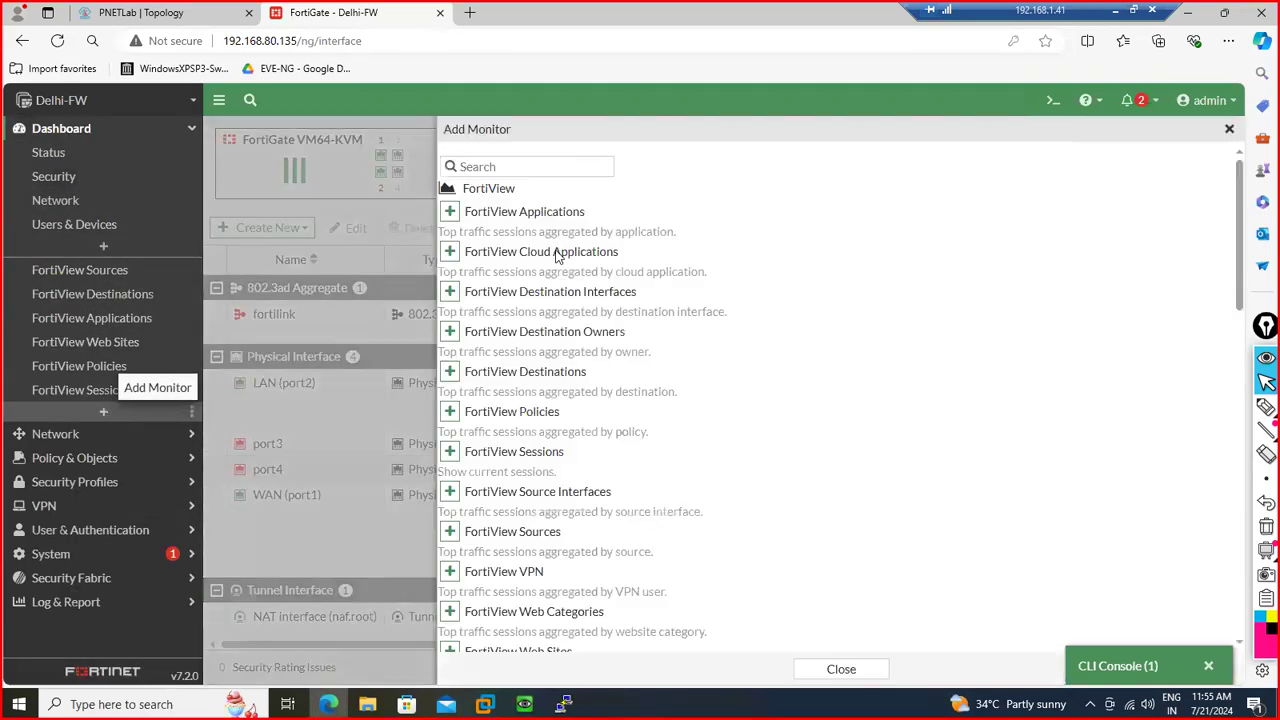
pyautogui.click(660, 167)
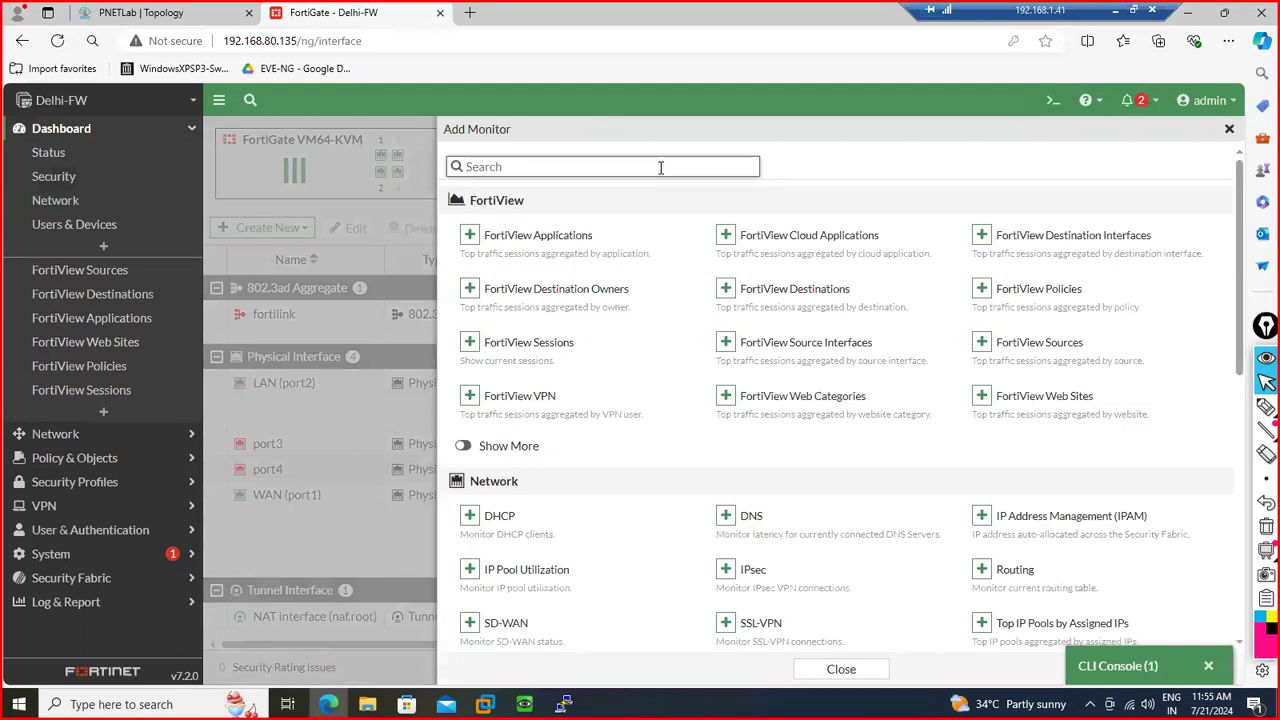
pyautogui.write('dhcp')
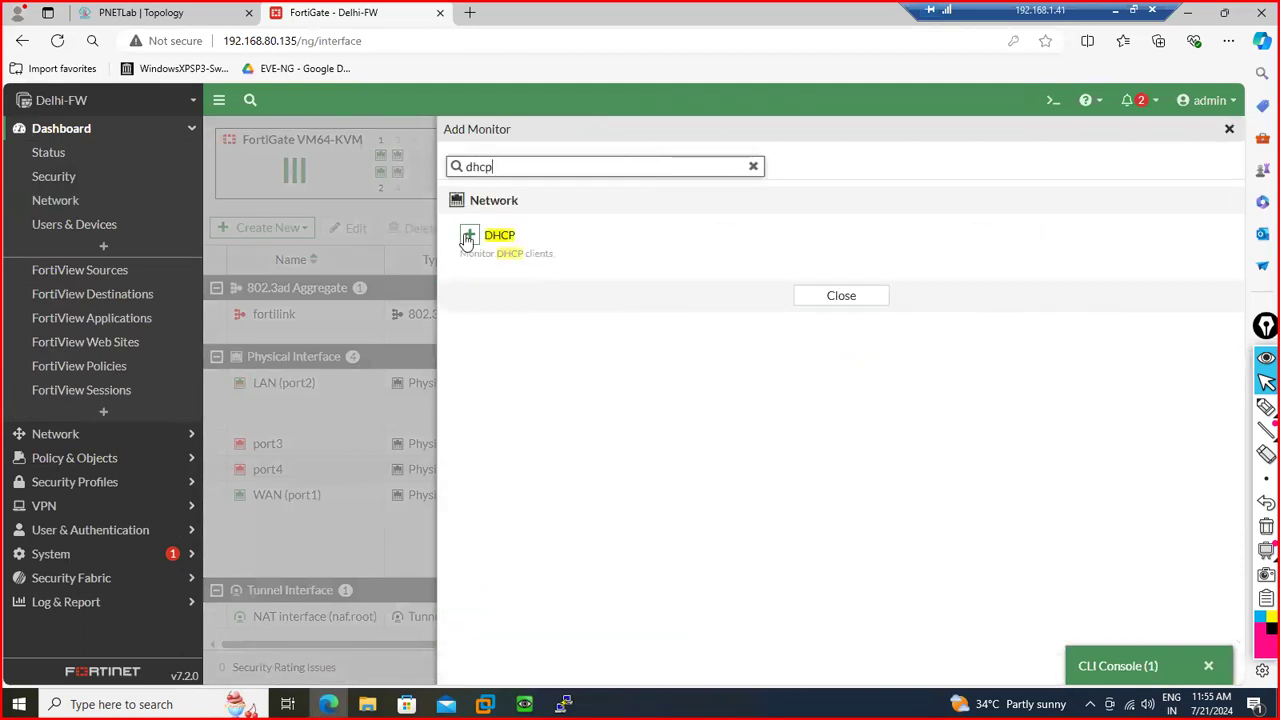
pyautogui.click(467, 237)
pyautogui.click(697, 197)
pyautogui.click(697, 197)
pyautogui.click(783, 253)
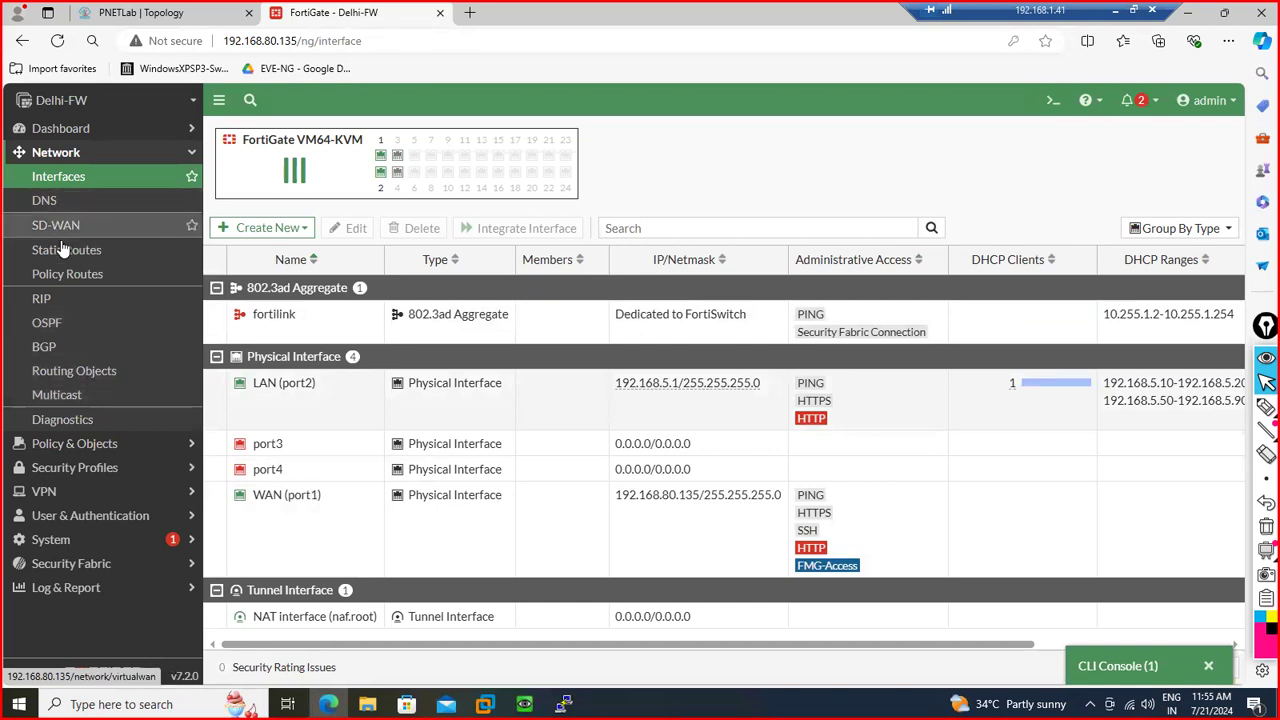
pyautogui.click(131, 131)
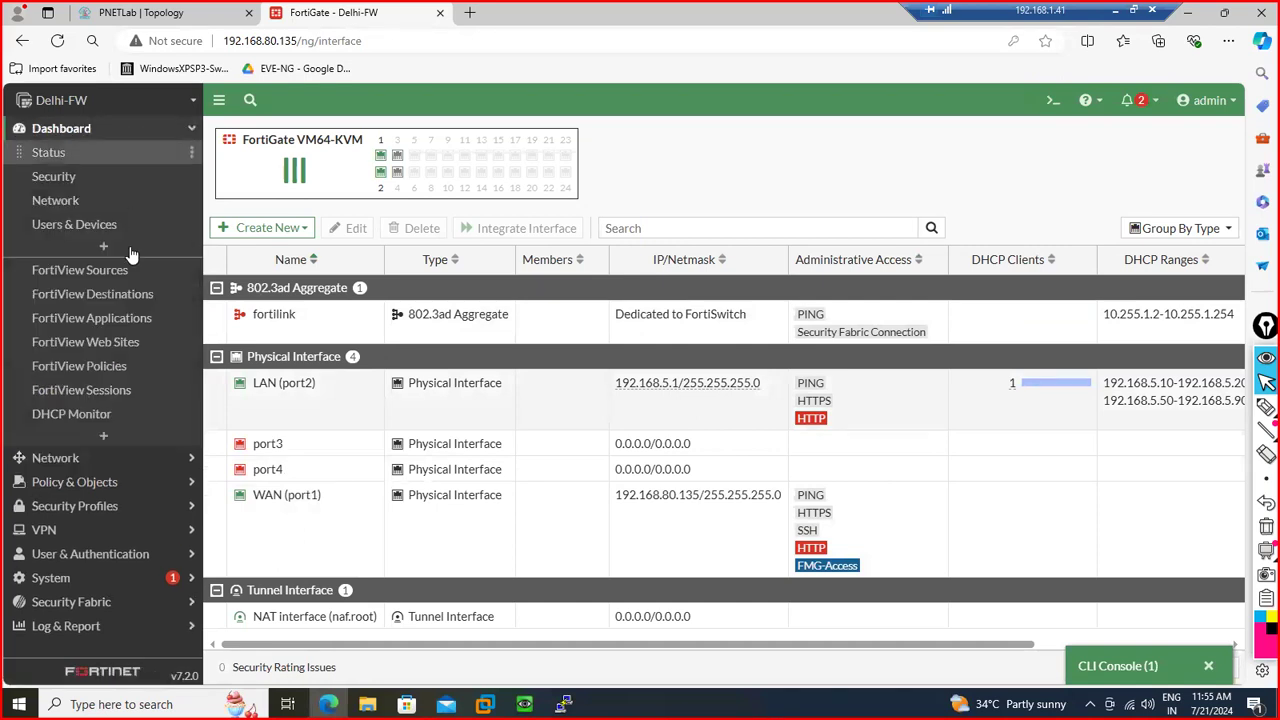
pyautogui.click(96, 416)
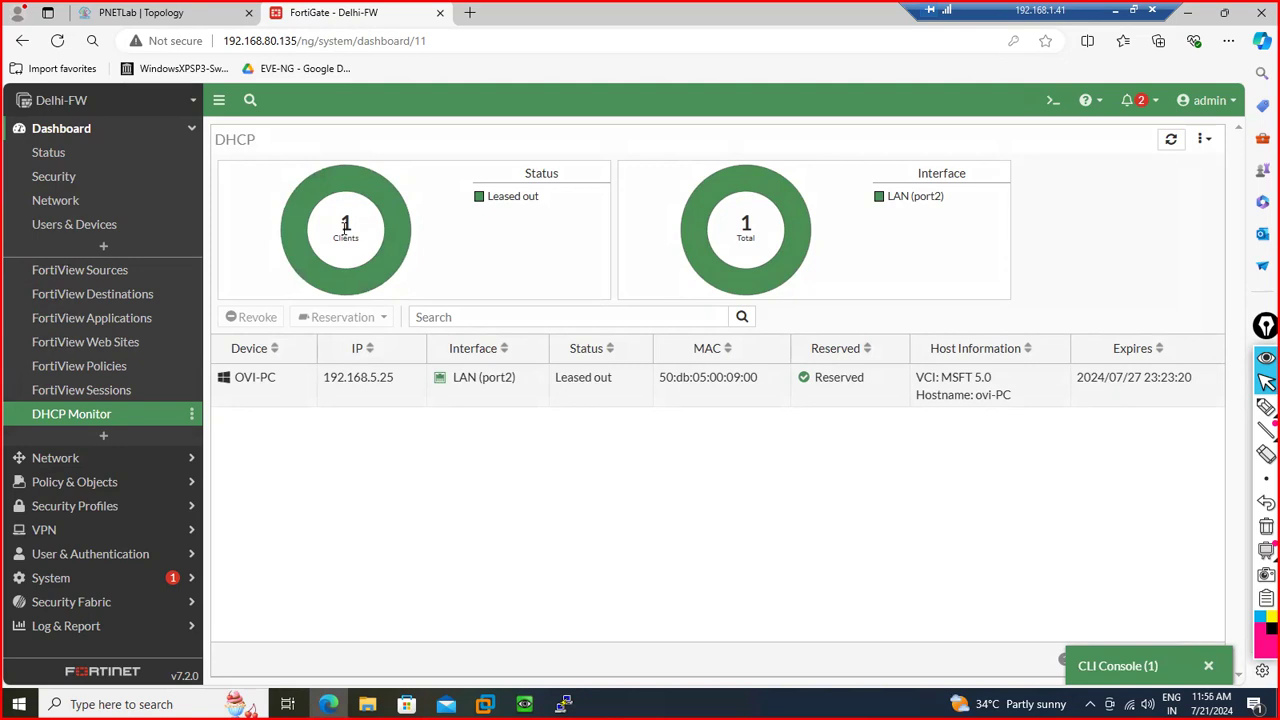
# After confirming OVI-PC's 192.168.5.25 lease on port2, open the FortiView Sessions dashboard
pyautogui.click(133, 391)
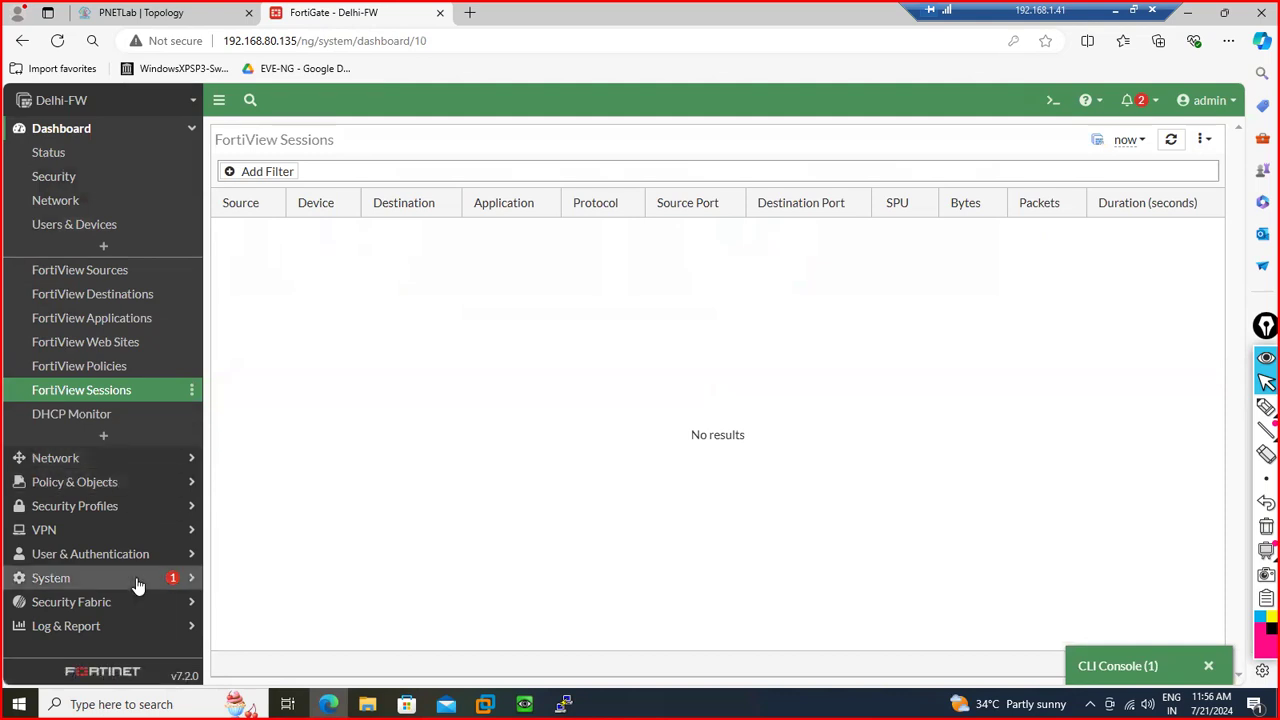
pyautogui.click(172, 460)
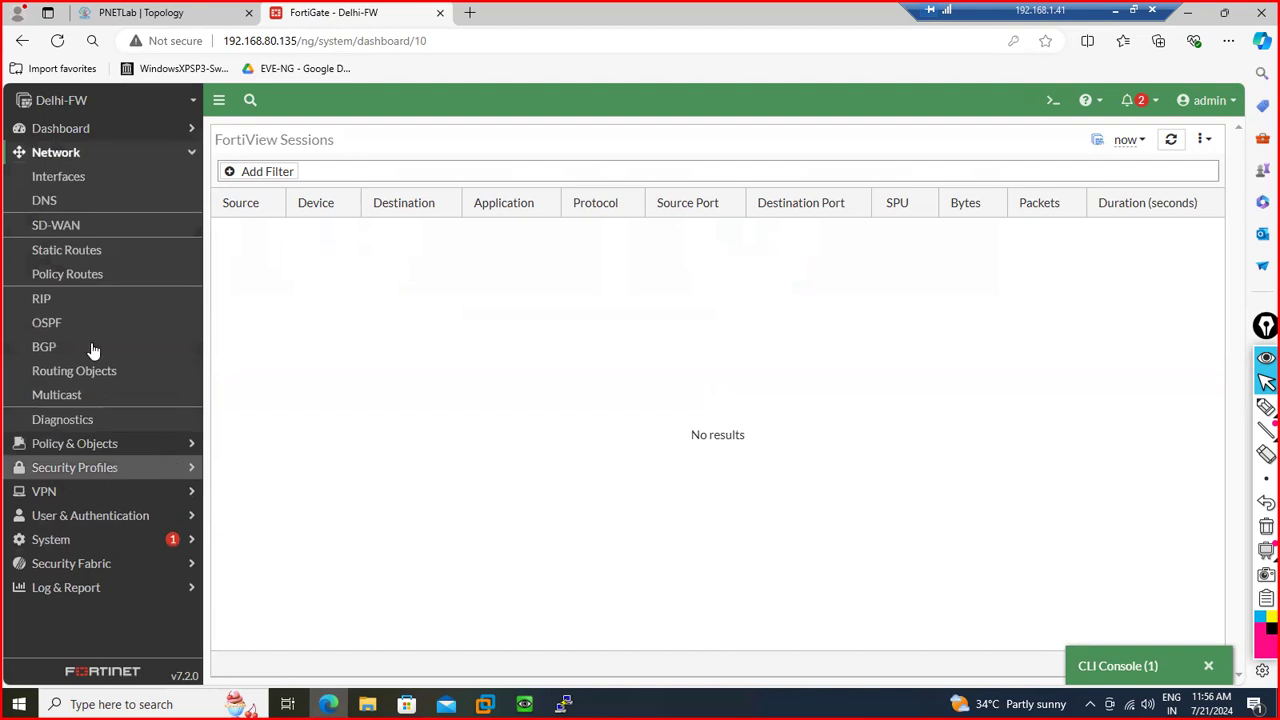
pyautogui.click(188, 133)
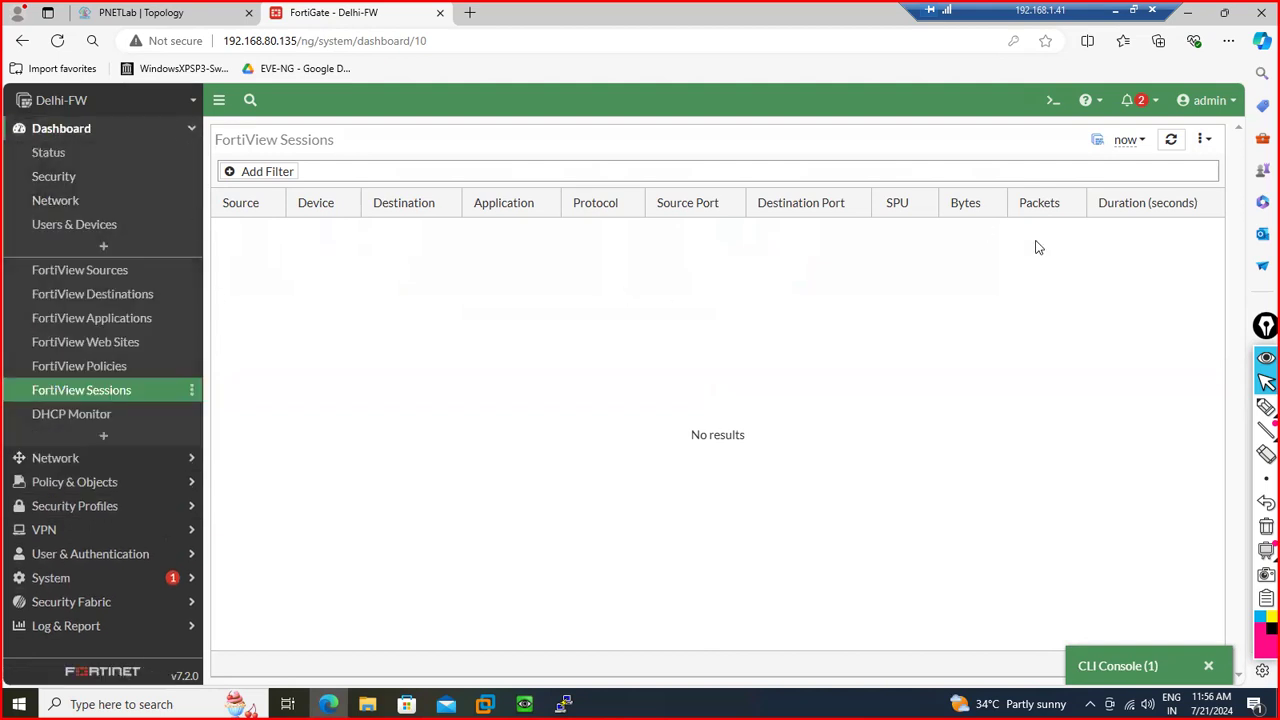